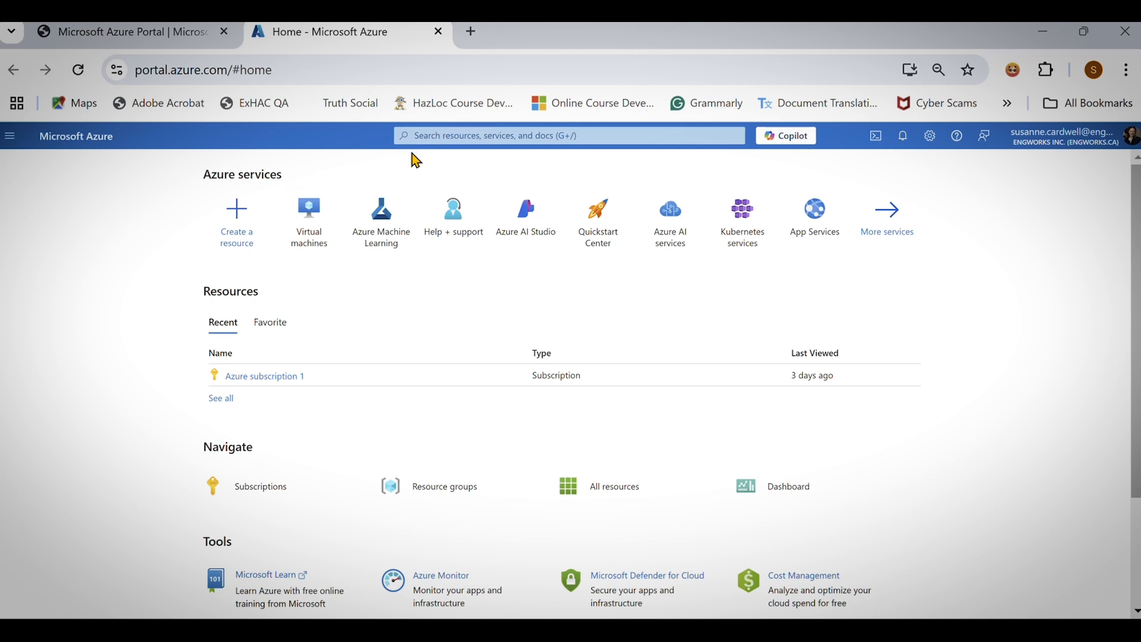
Open the Azure Machine Learning service and start creating a new workspace.
{"action": "mouse_move", "coordinate": [387, 240]}
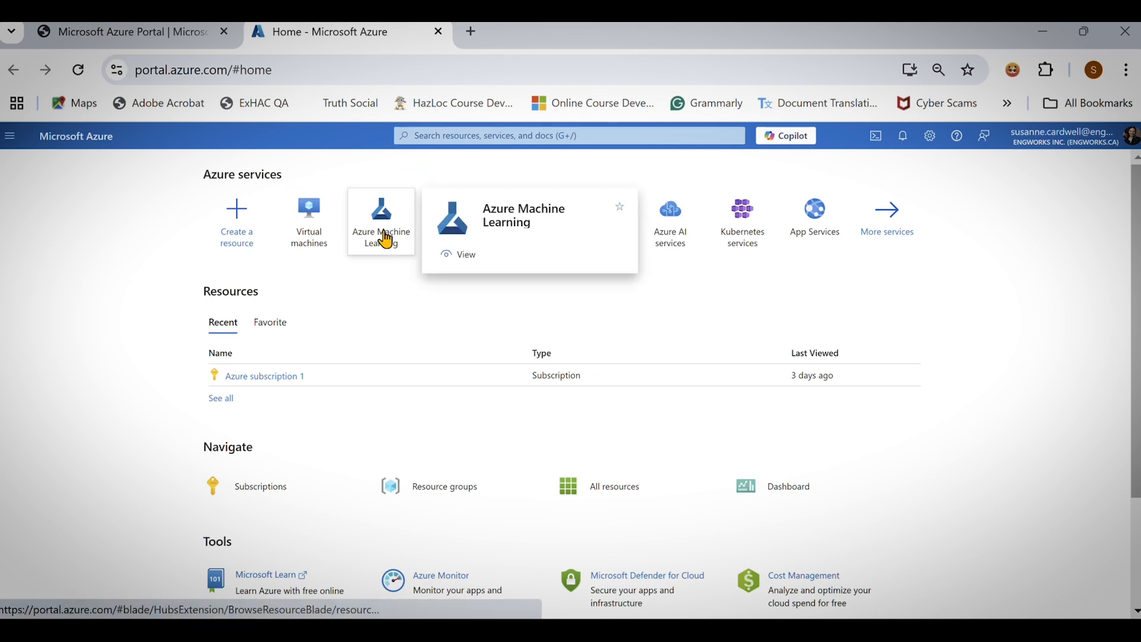
{"action": "left_click", "coordinate": [433, 137]}
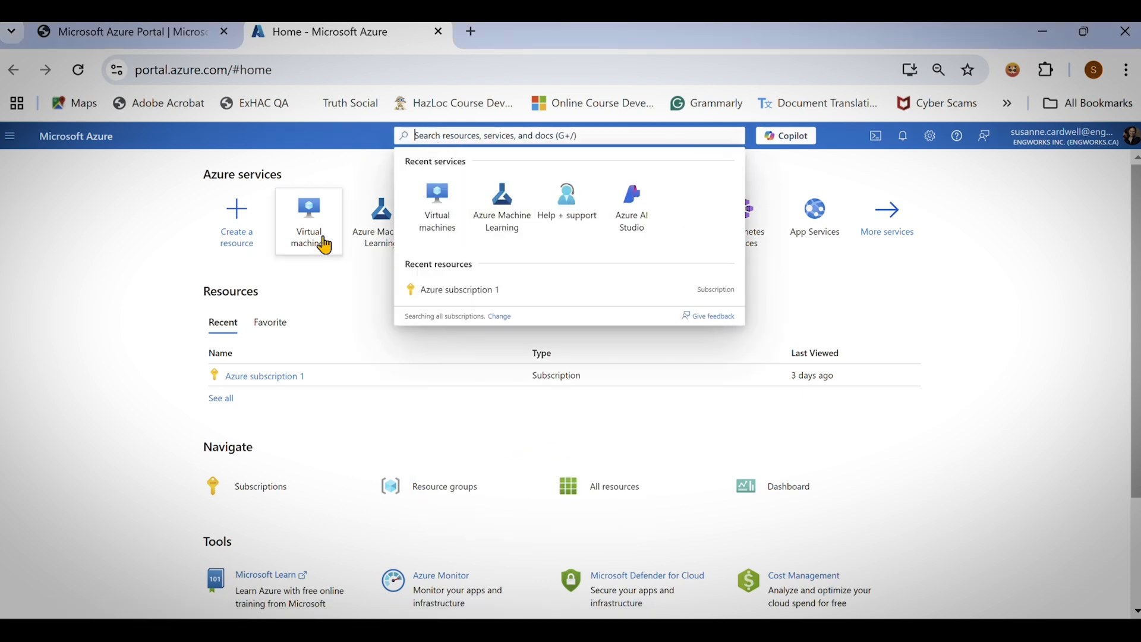
{"action": "left_click", "coordinate": [379, 225]}
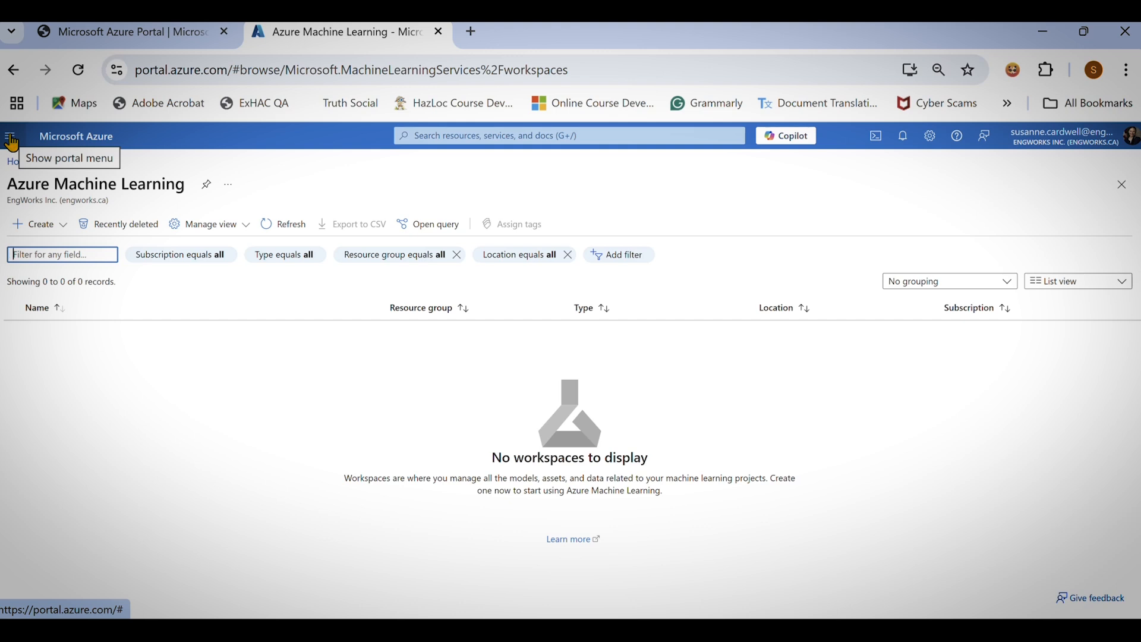
{"action": "left_click", "coordinate": [40, 231]}
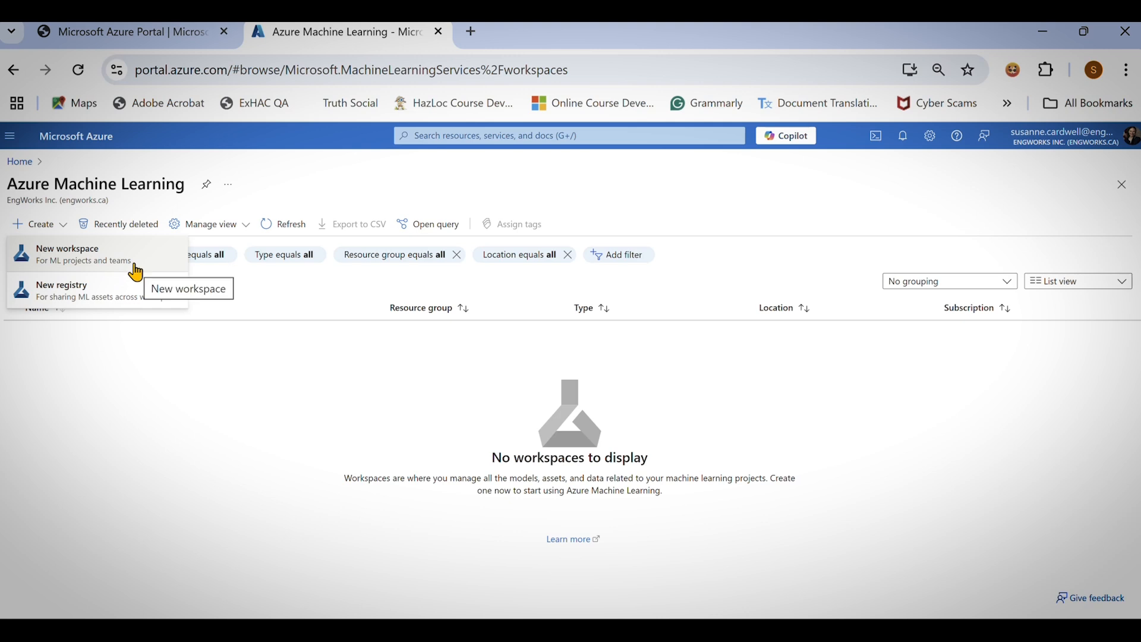
{"action": "left_click", "coordinate": [68, 259]}
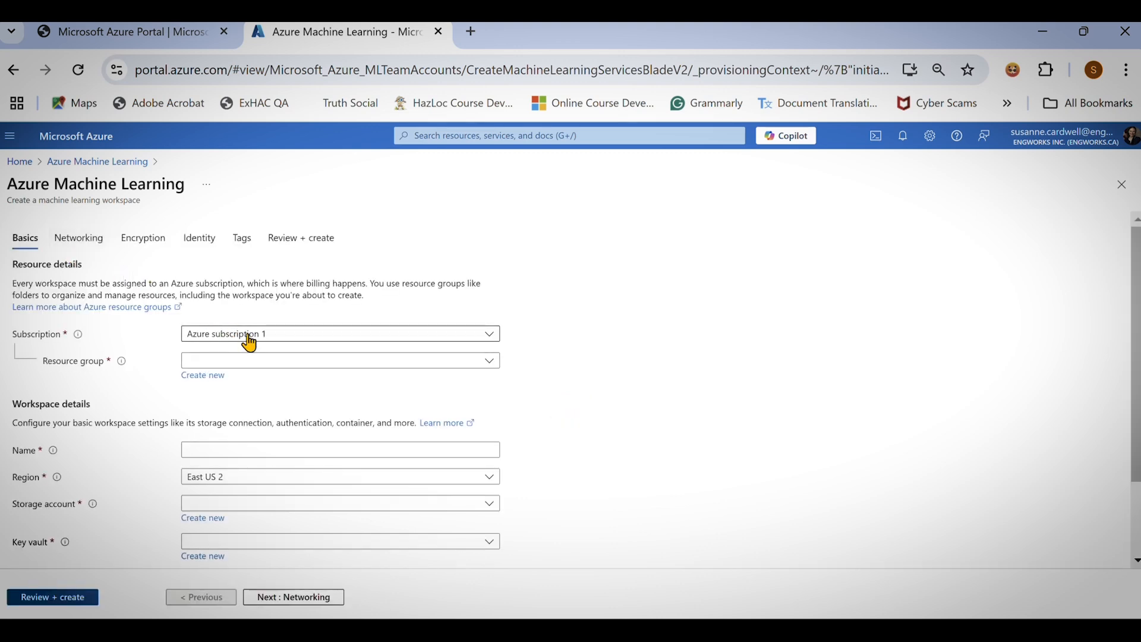
Enter S&P500InterestRatesWorkspace as the workspace name.
{"action": "left_click", "coordinate": [491, 364]}
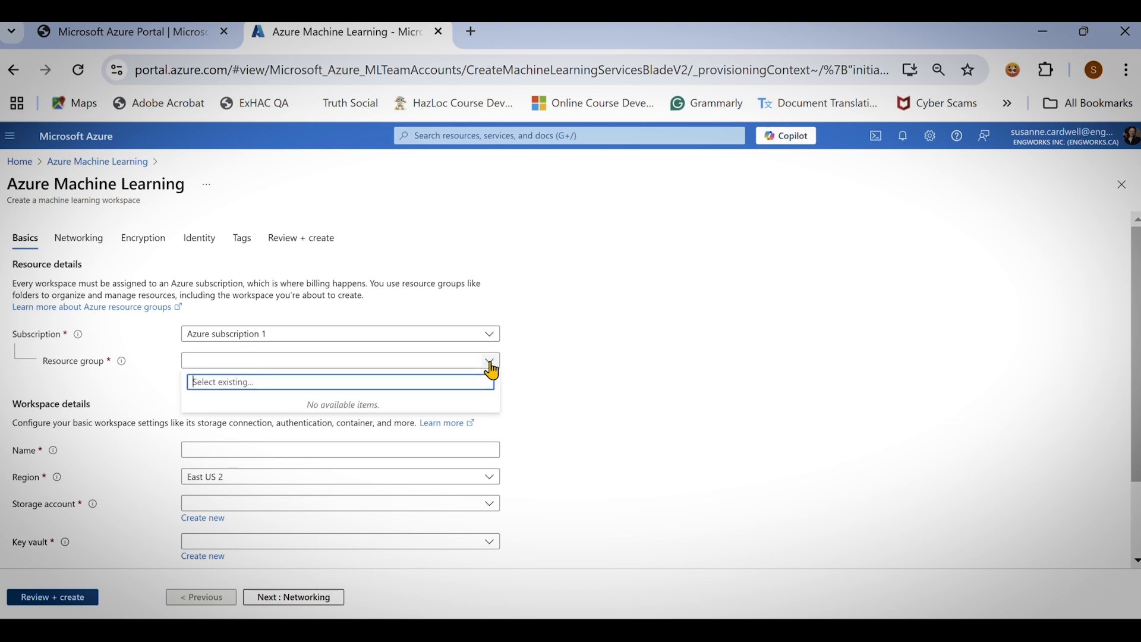
{"action": "left_click", "coordinate": [490, 367]}
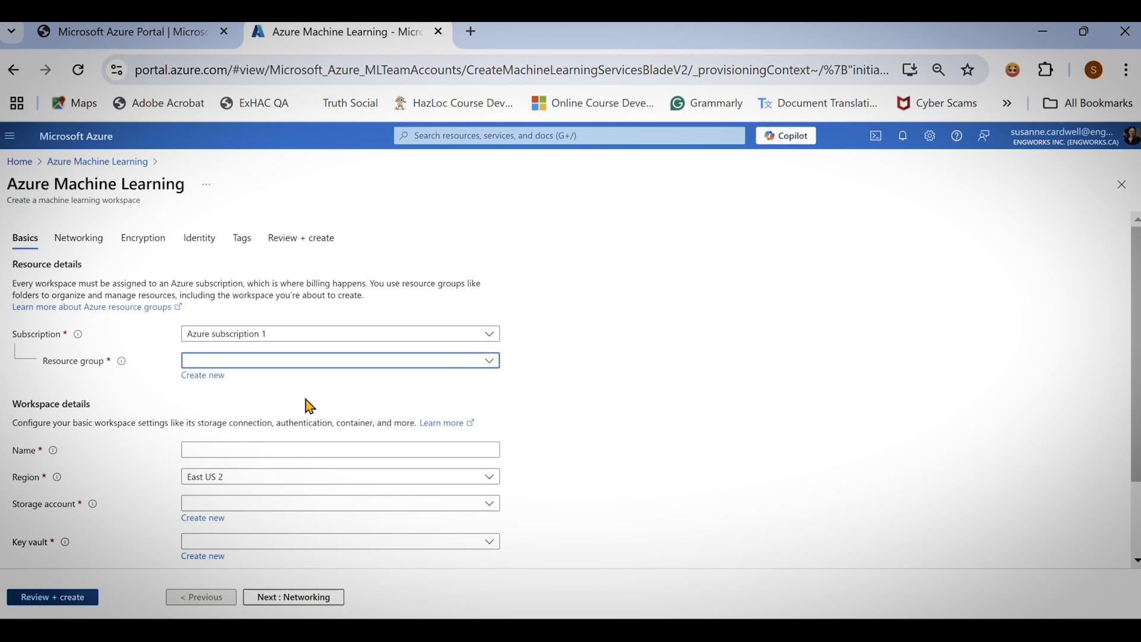
{"action": "left_click", "coordinate": [203, 446]}
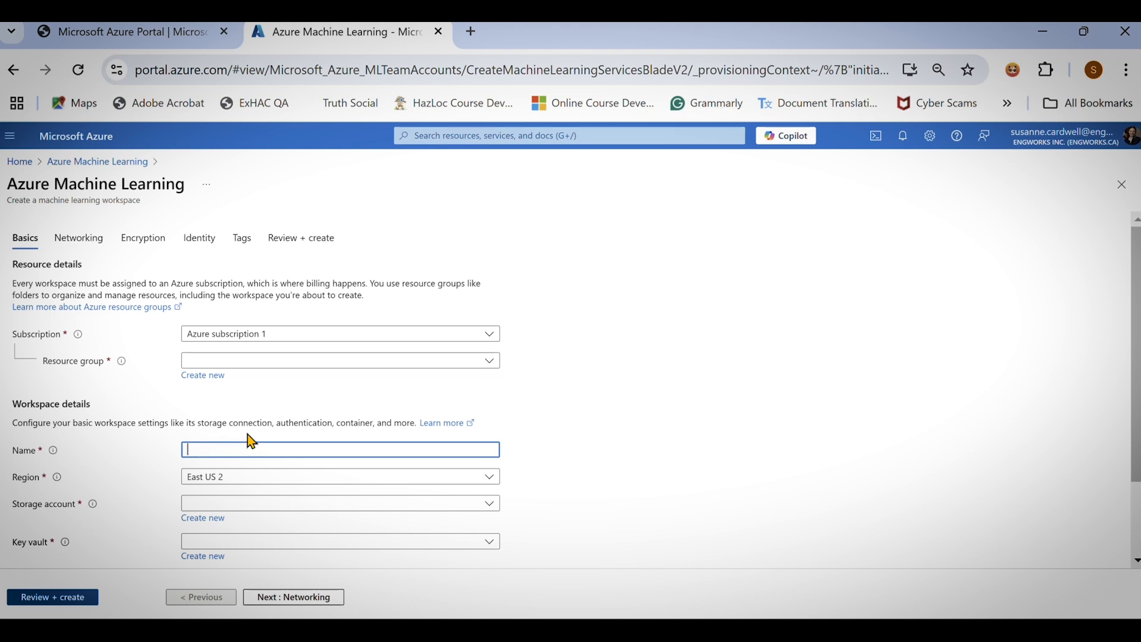
{"action": "type", "text": "S"}
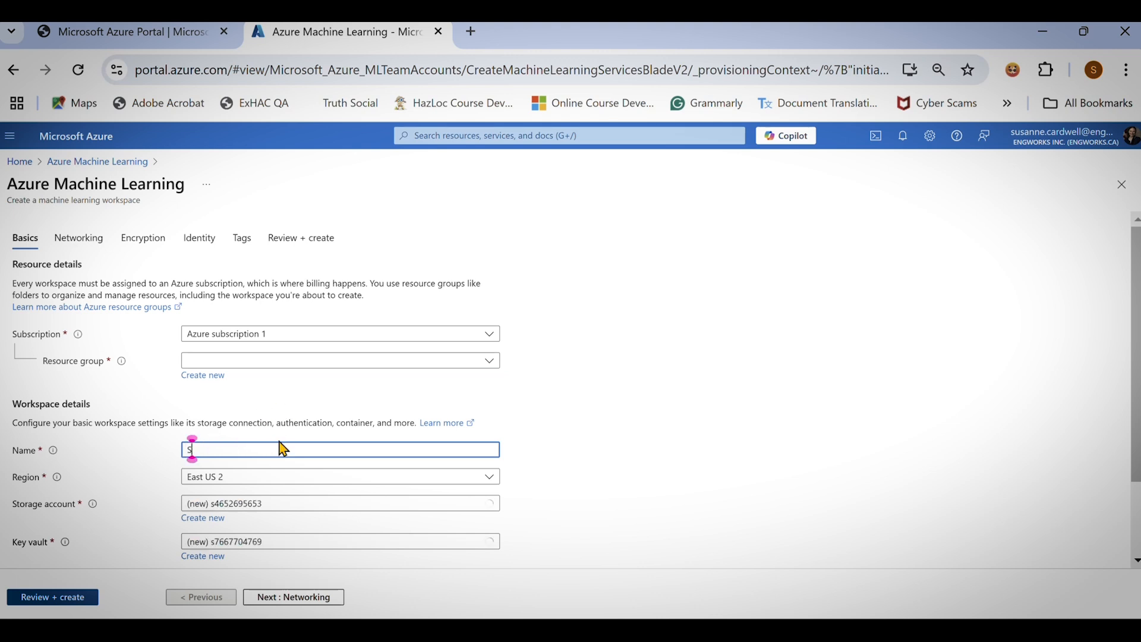
{"action": "type", "text": "&P5"}
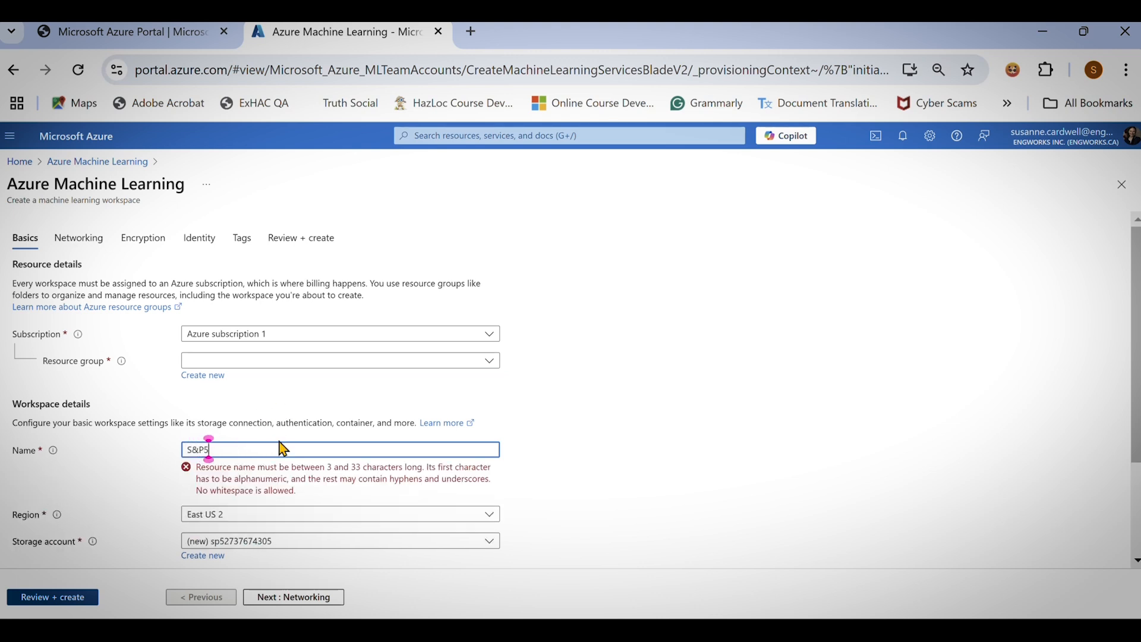
{"action": "type", "text": "00In"}
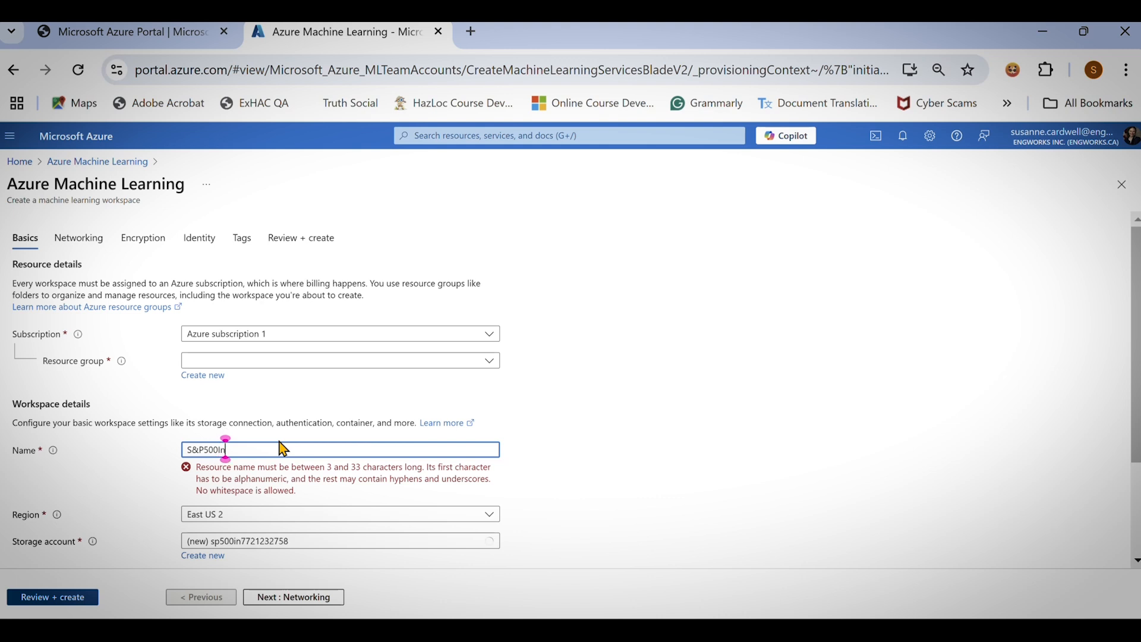
{"action": "type", "text": "terestRates"}
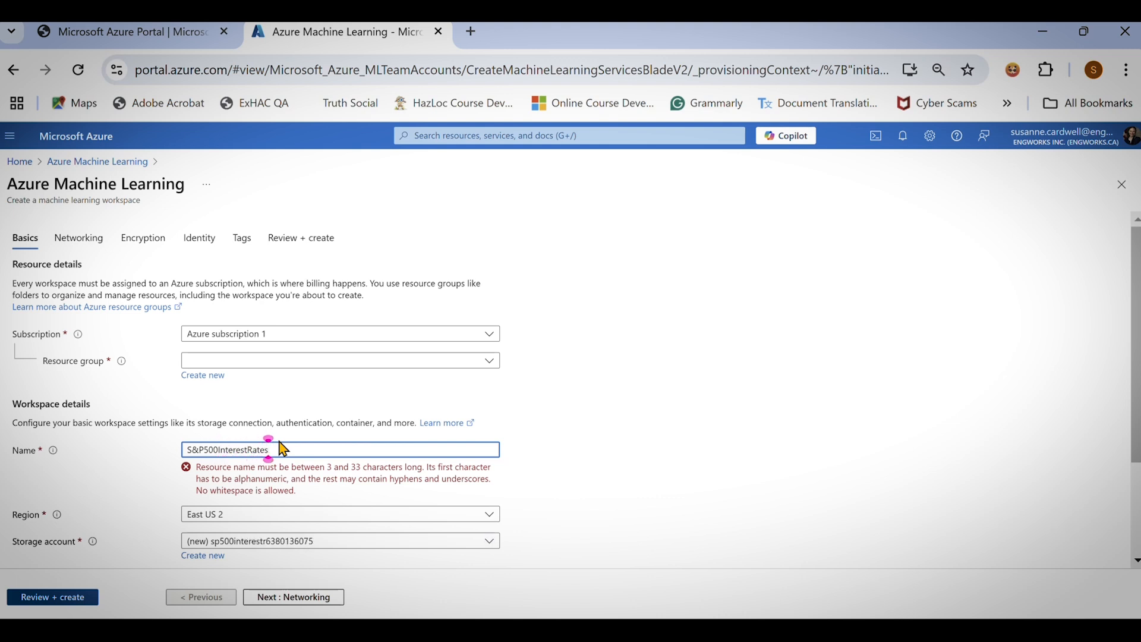
{"action": "type", "text": "Workspace"}
{"action": "left_click", "coordinate": [320, 511]}
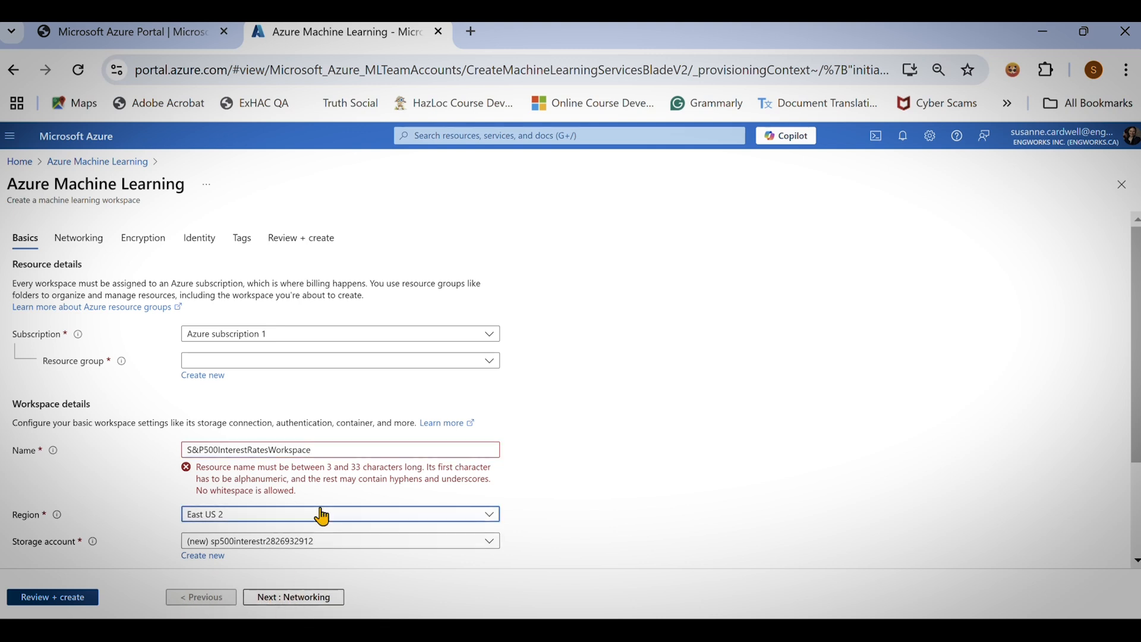
{"action": "left_click", "coordinate": [153, 492]}
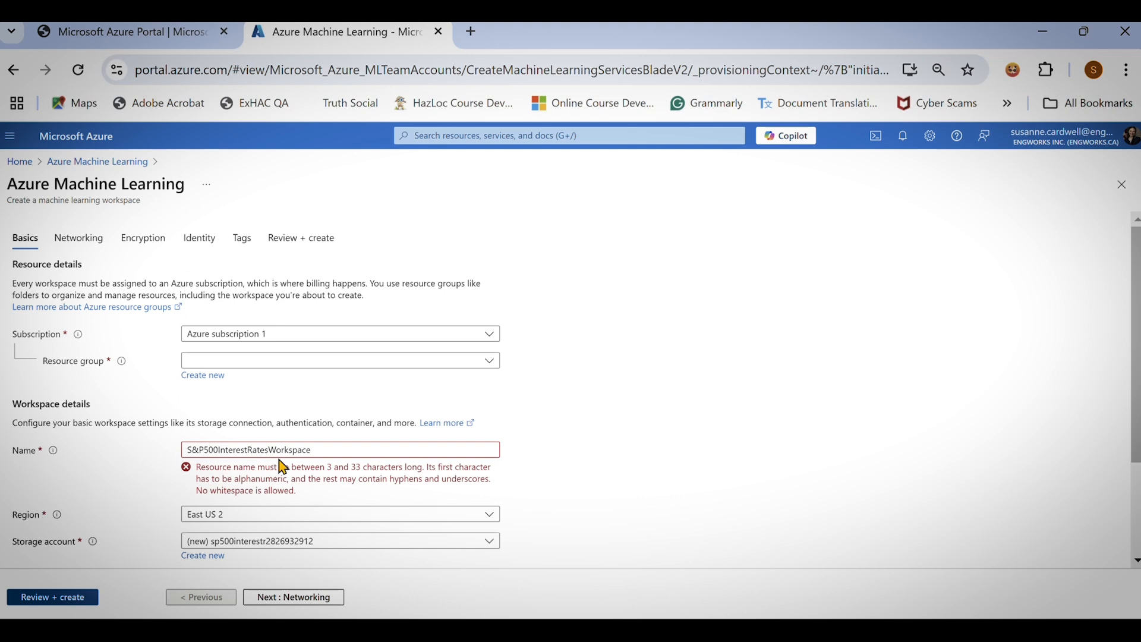
Remove the ampersand from the workspace name so it reads SP500InterestRatesWorkspace.
{"action": "left_click", "coordinate": [323, 448]}
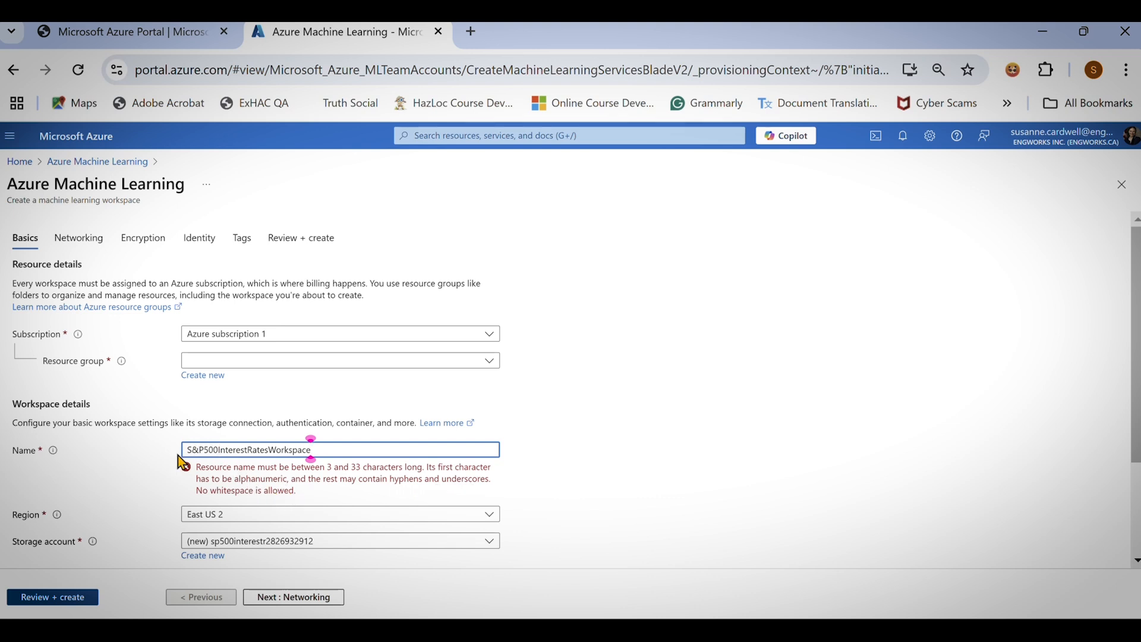
{"action": "left_click", "coordinate": [200, 450]}
{"action": "key", "text": "shift+Left"}
{"action": "key", "text": "BackSpace"}
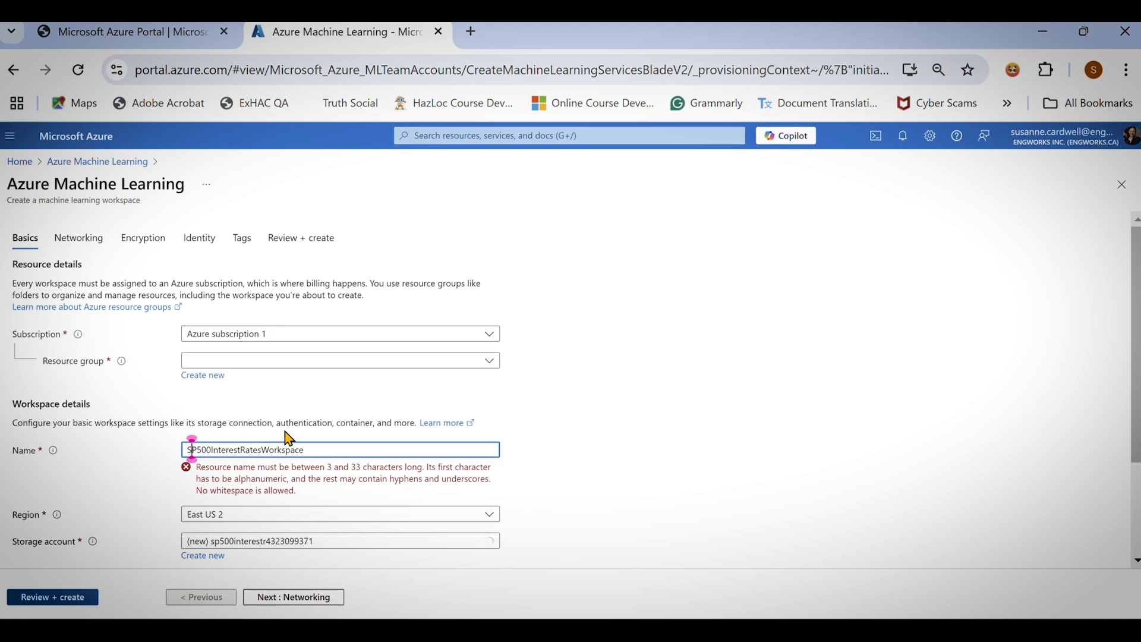
{"action": "left_click", "coordinate": [322, 451]}
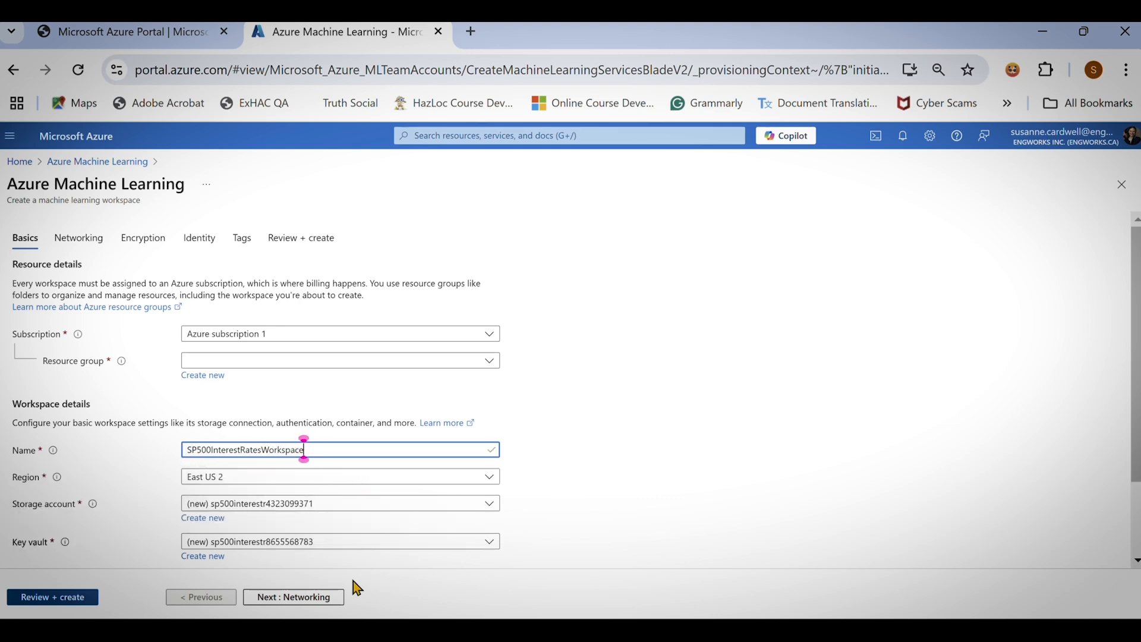
Go through the networking, encryption, identity and tags settings to the final review, keeping Public network isolation and credential-based storage access.
{"action": "left_click", "coordinate": [308, 600]}
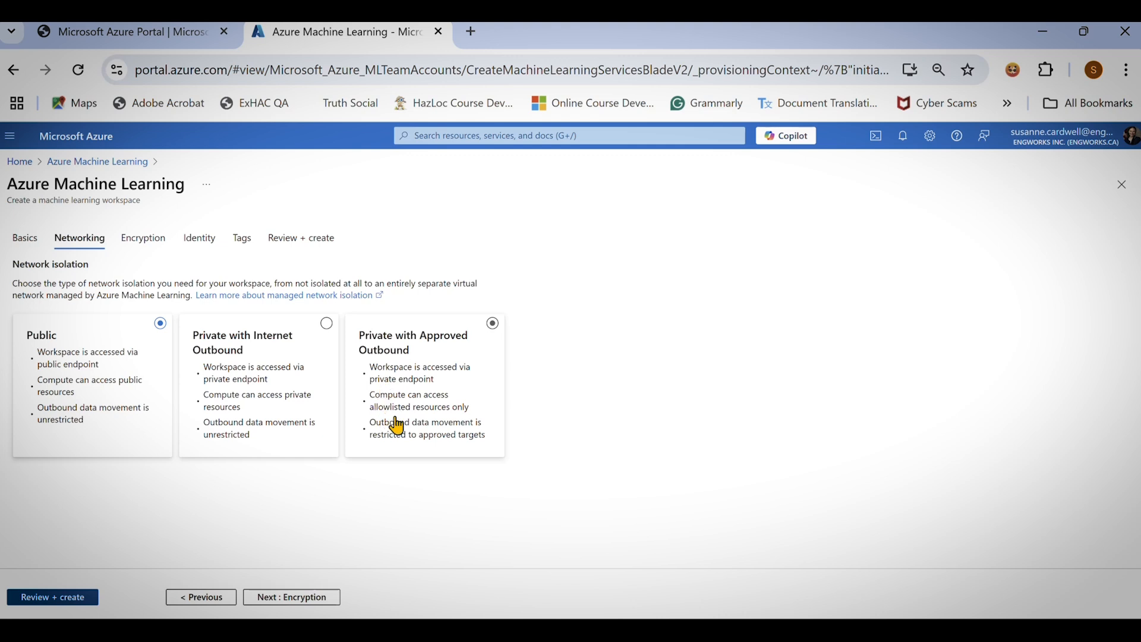
{"action": "left_click", "coordinate": [196, 451]}
{"action": "left_click", "coordinate": [303, 605]}
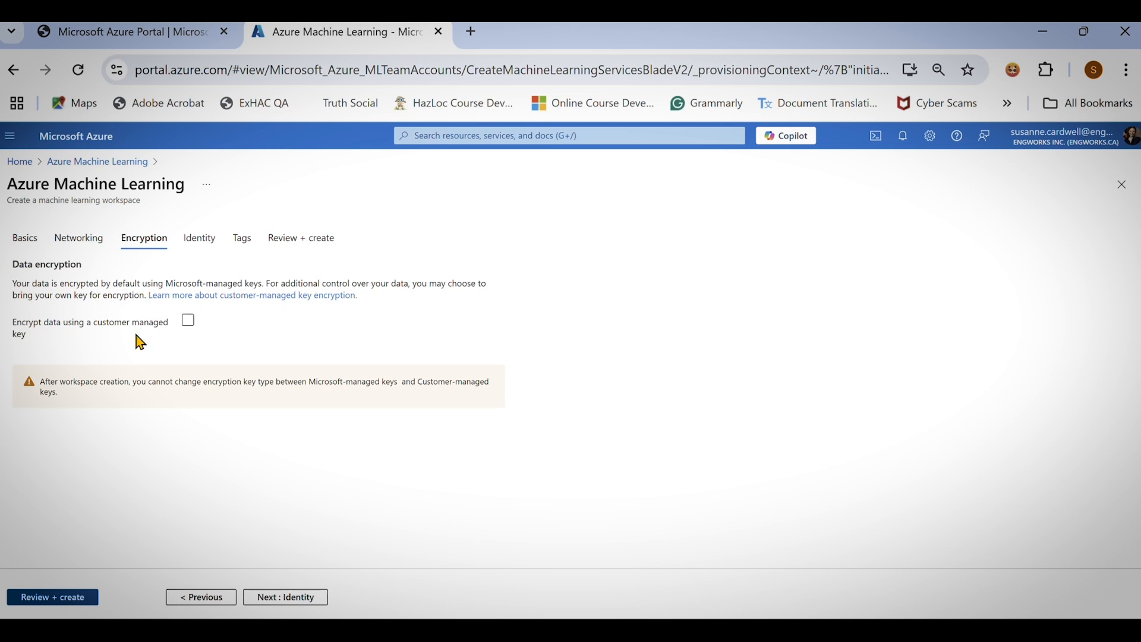
{"action": "left_click", "coordinate": [305, 601]}
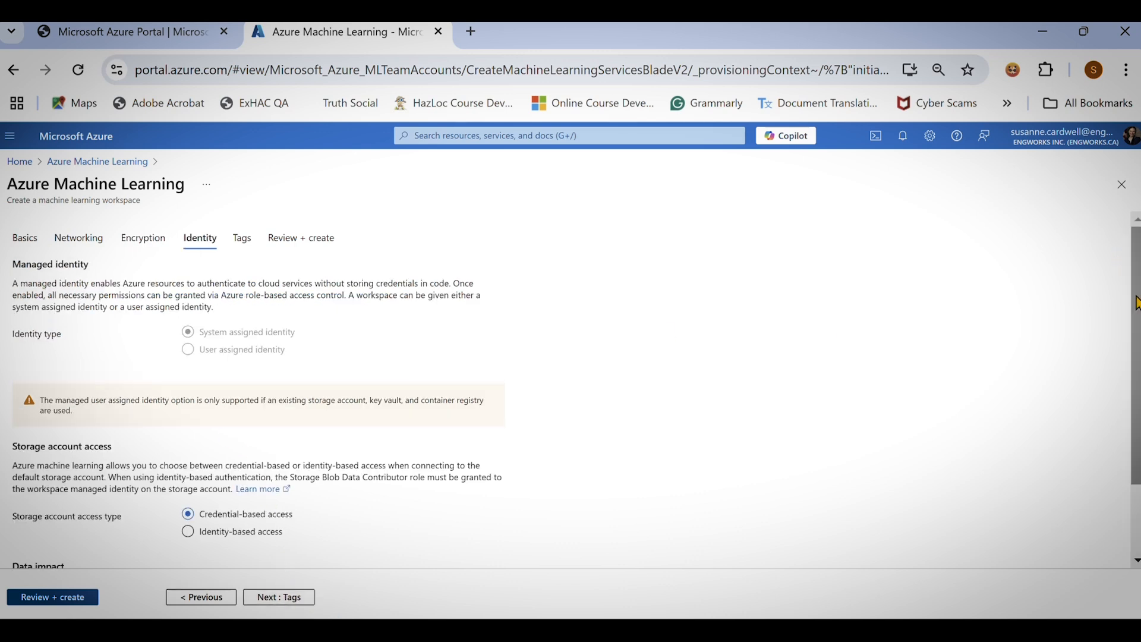
{"action": "scroll", "coordinate": [892, 356], "scroll_direction": "down", "scroll_amount": 2}
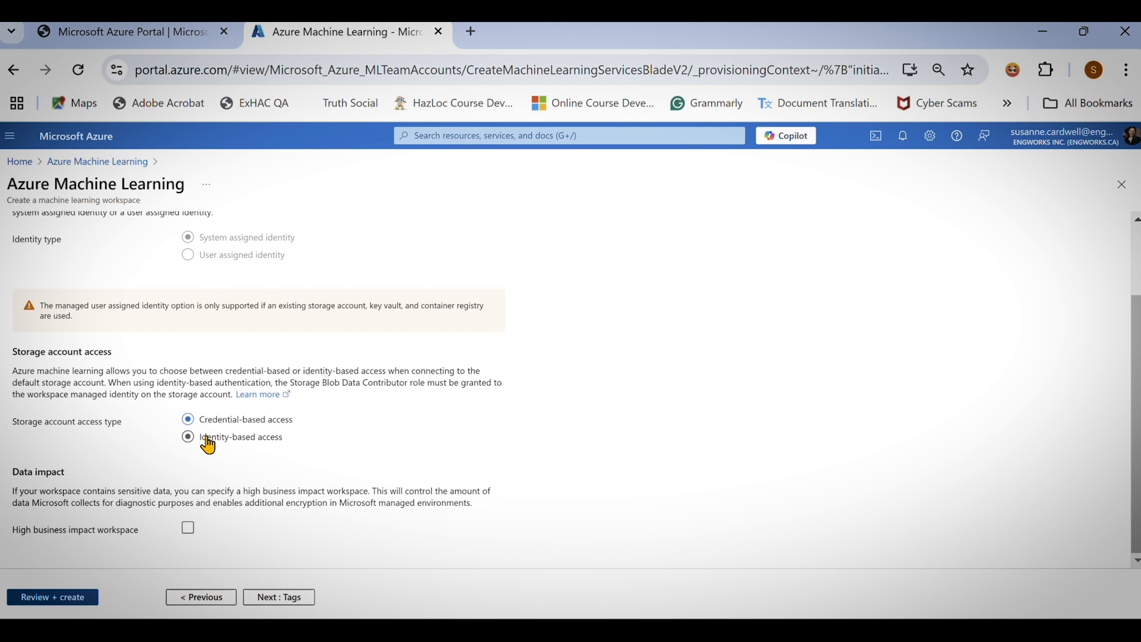
{"action": "left_click", "coordinate": [289, 598]}
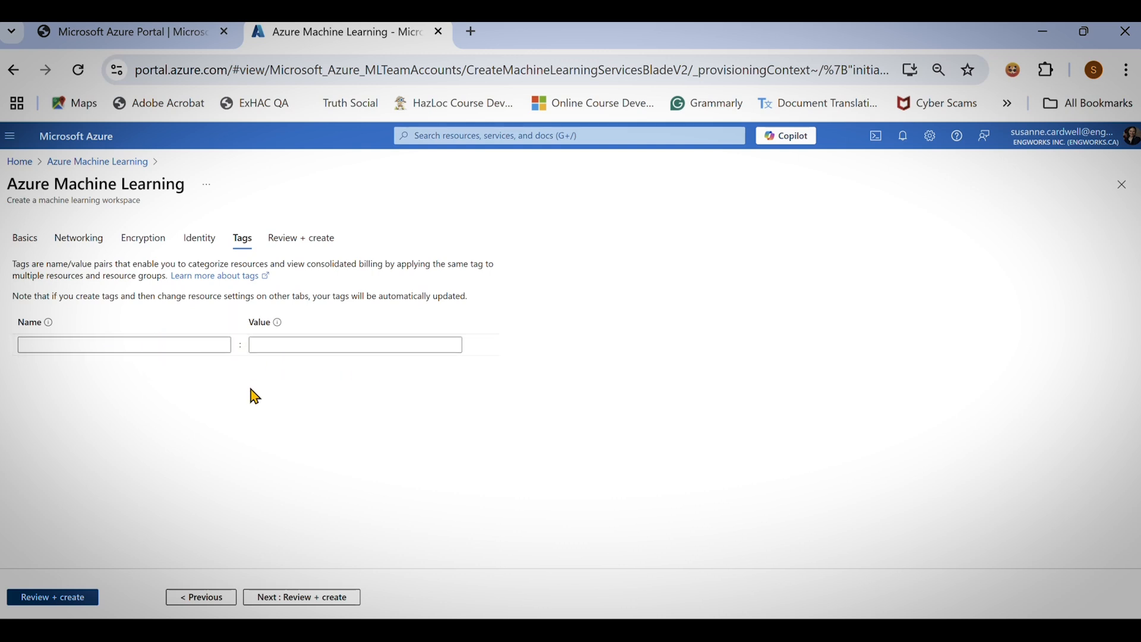
{"action": "left_click", "coordinate": [312, 604]}
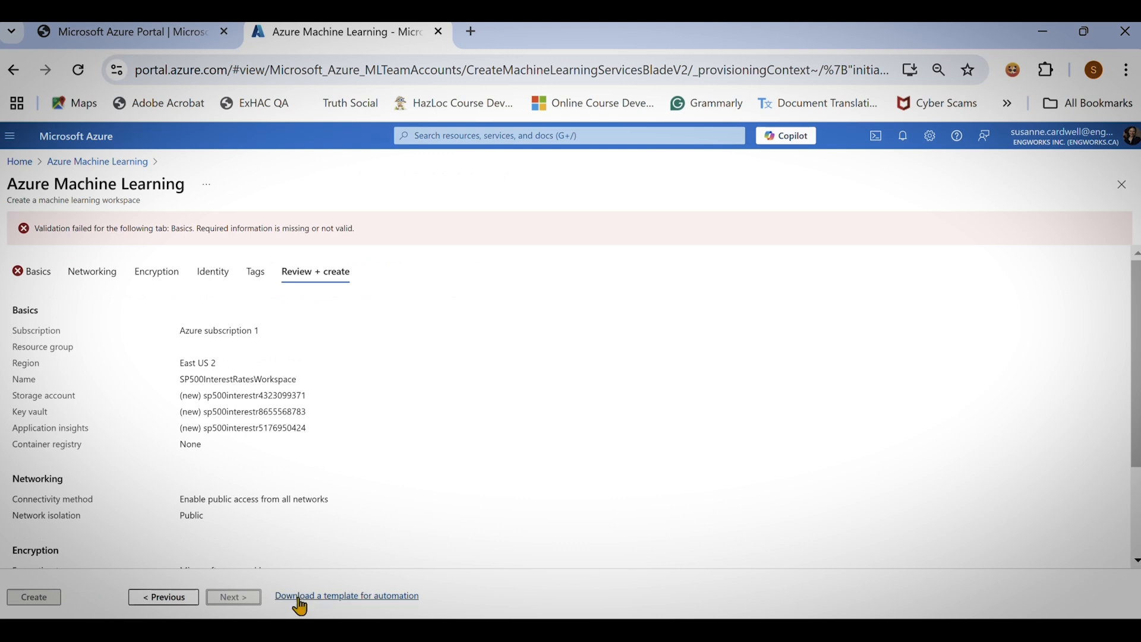
Return to the basic workspace settings, reselect Azure subscription 1 and check the existing resource groups.
{"action": "left_click", "coordinate": [31, 274]}
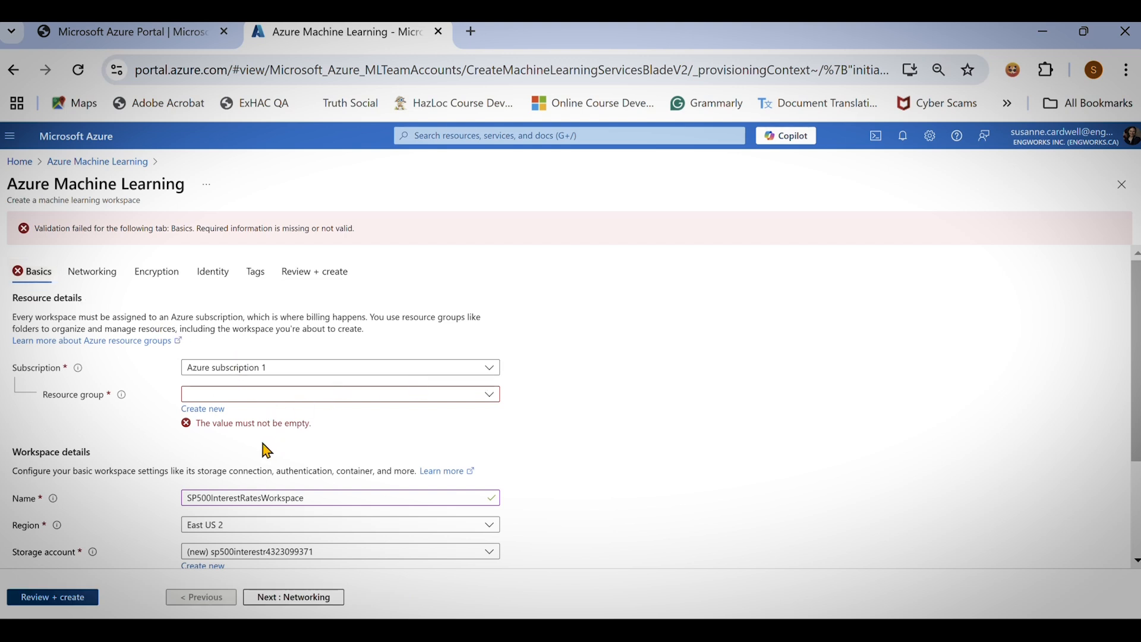
{"action": "left_click", "coordinate": [194, 393]}
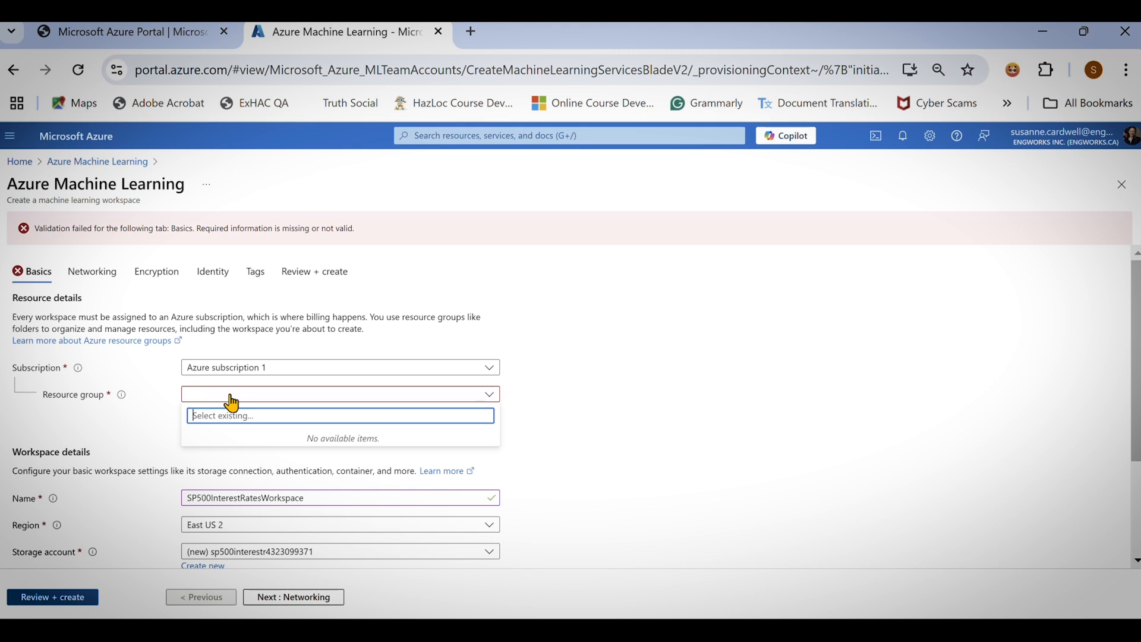
{"action": "mouse_move", "coordinate": [123, 397]}
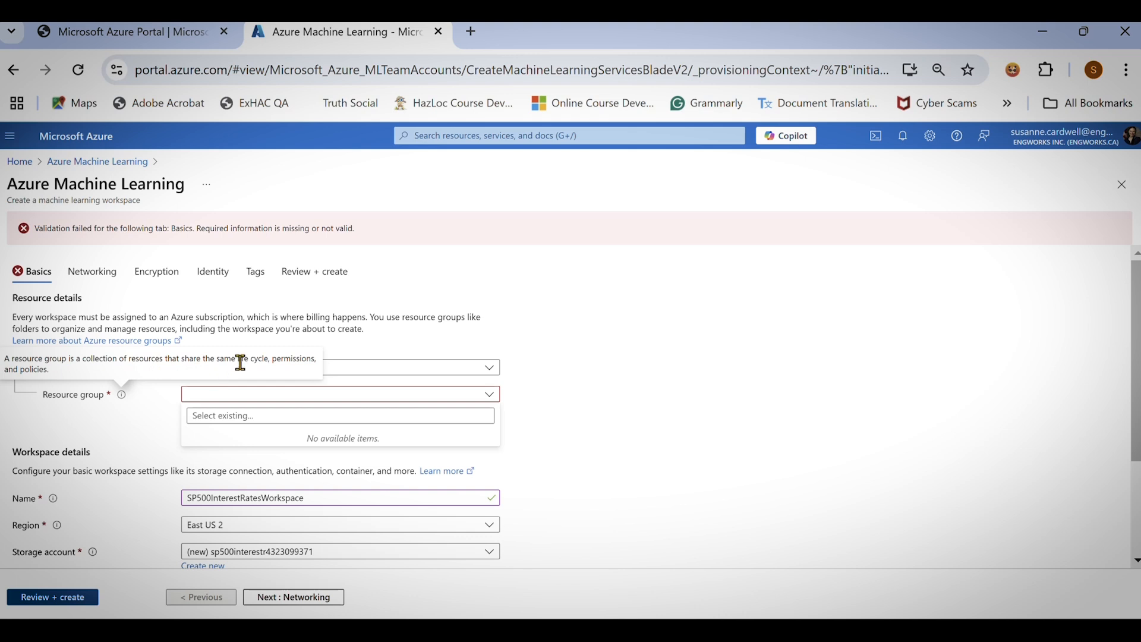
{"action": "left_click", "coordinate": [488, 370]}
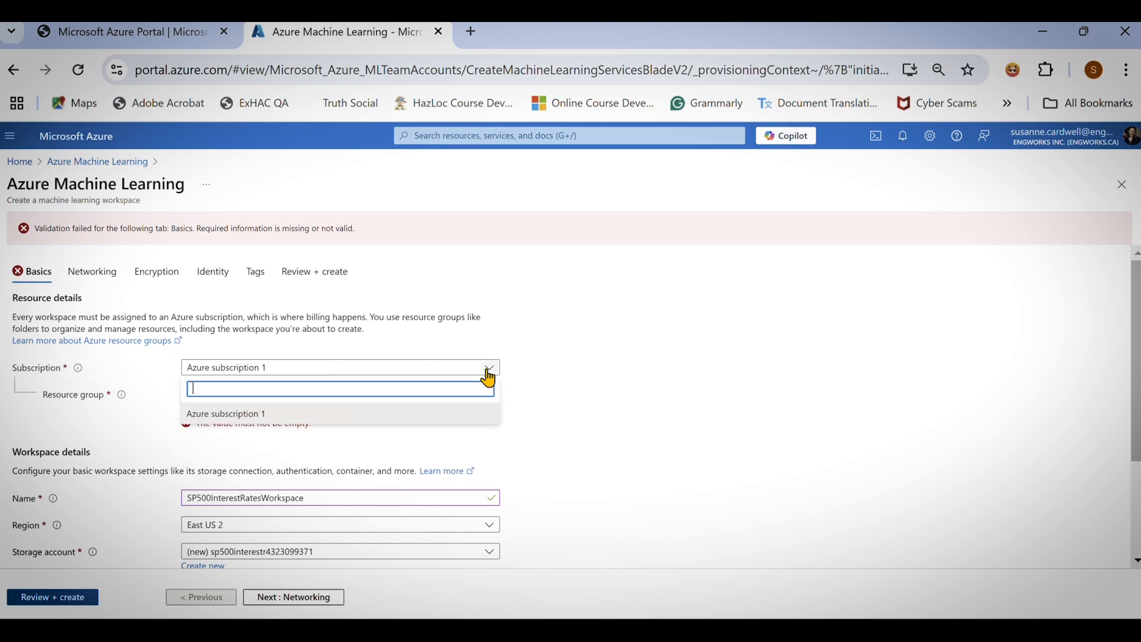
{"action": "left_click", "coordinate": [259, 416]}
{"action": "left_click", "coordinate": [248, 396]}
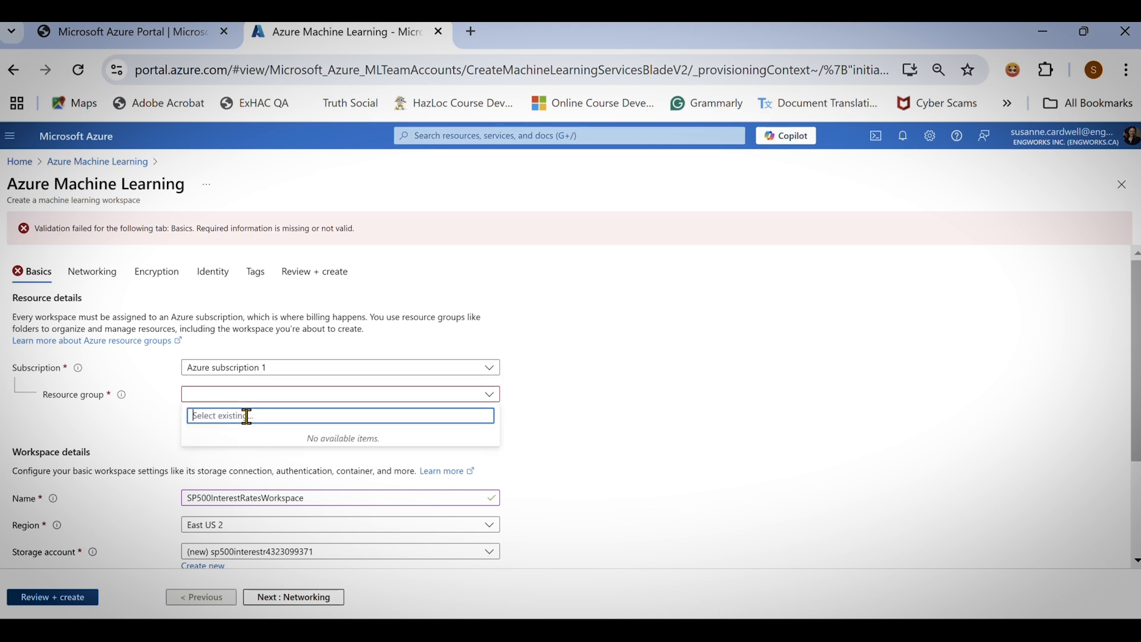
{"action": "left_click", "coordinate": [238, 397]}
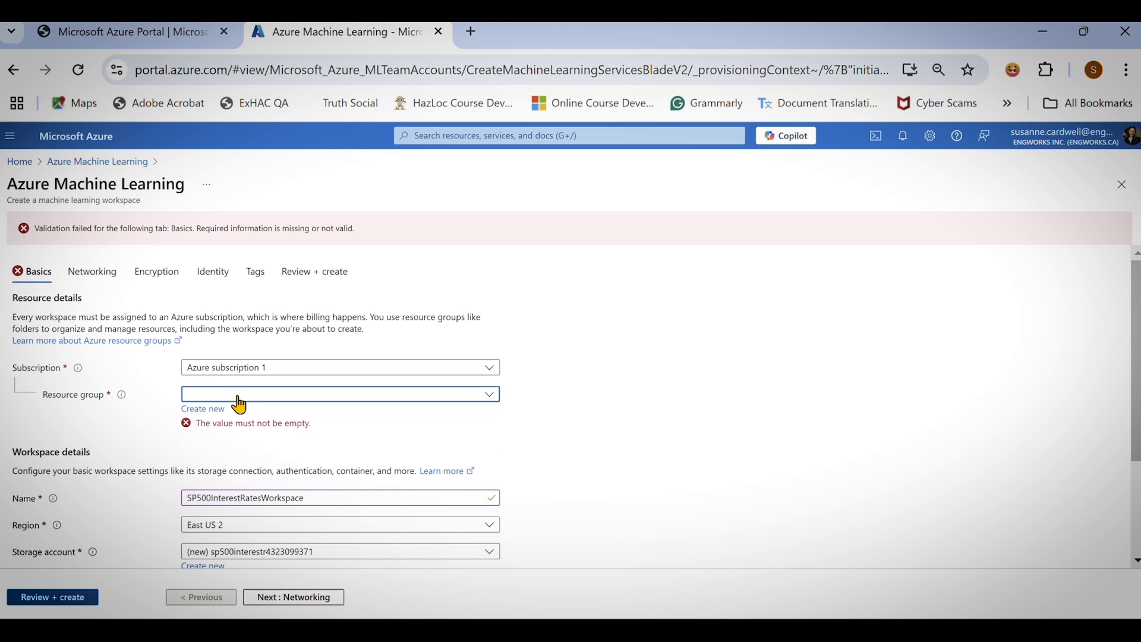
Create a new resource group named SP500Container for the workspace.
{"action": "left_click", "coordinate": [207, 410]}
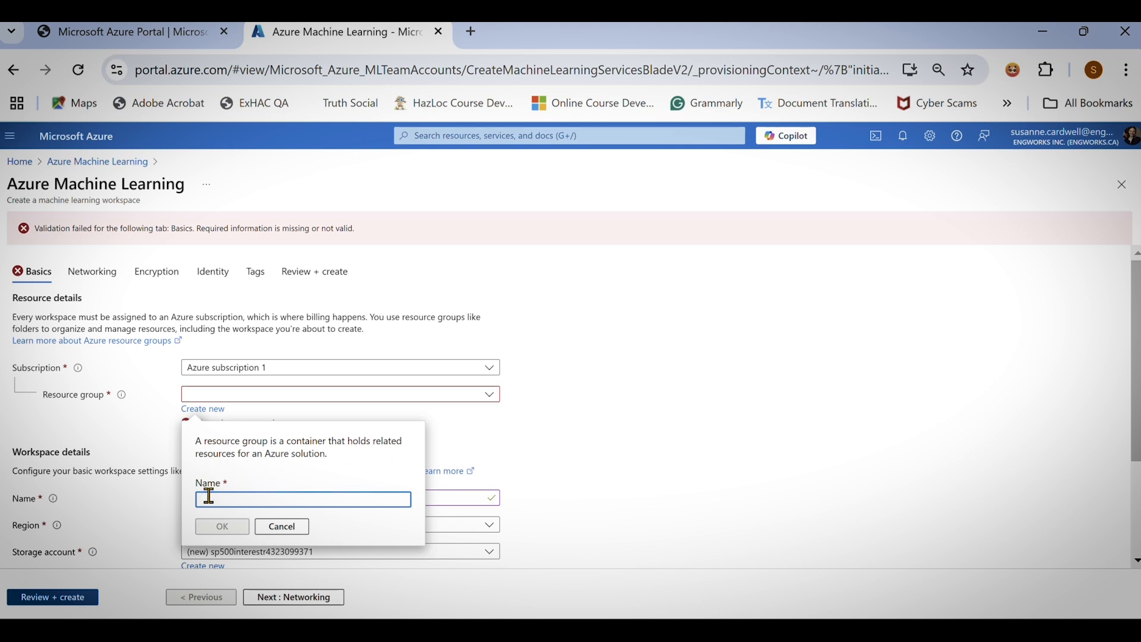
{"action": "type", "text": "s"}
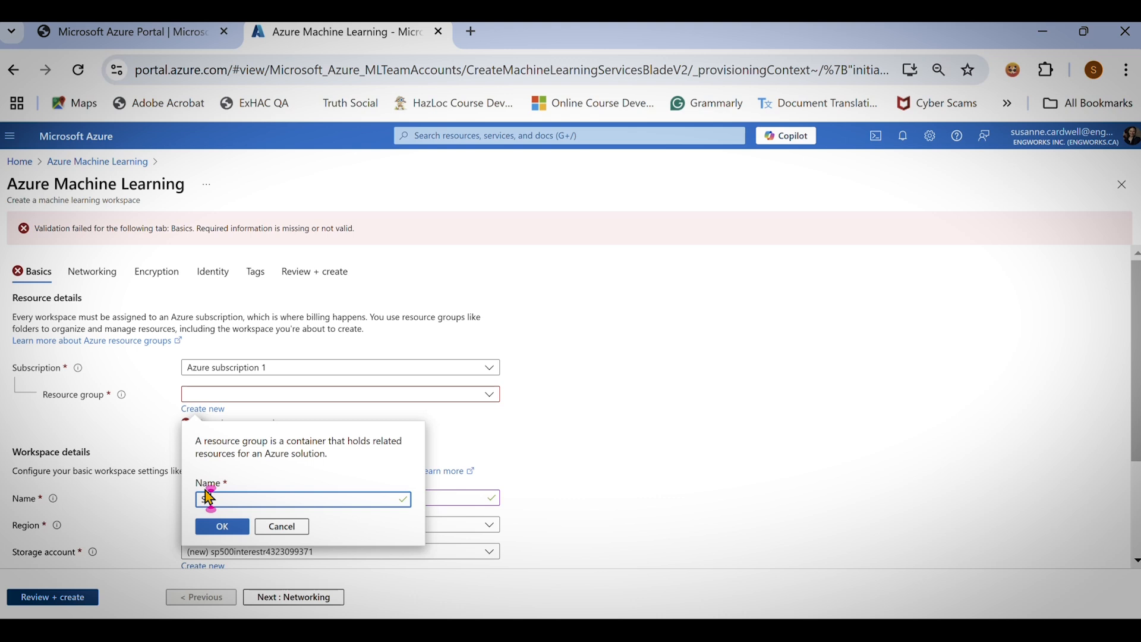
{"action": "type", "text": "p500Container"}
{"action": "left_click", "coordinate": [224, 527]}
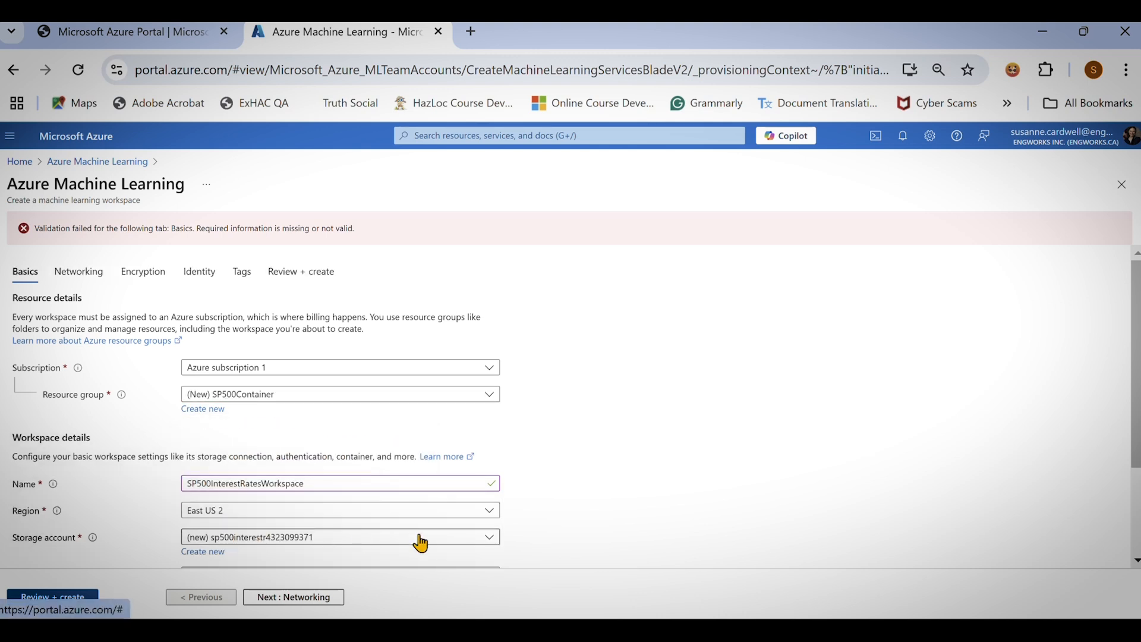
Go through the basic, networking, encryption and identity settings to the workspace's tags, keeping the existing choices.
{"action": "scroll", "coordinate": [1137, 377], "scroll_direction": "down", "scroll_amount": 3}
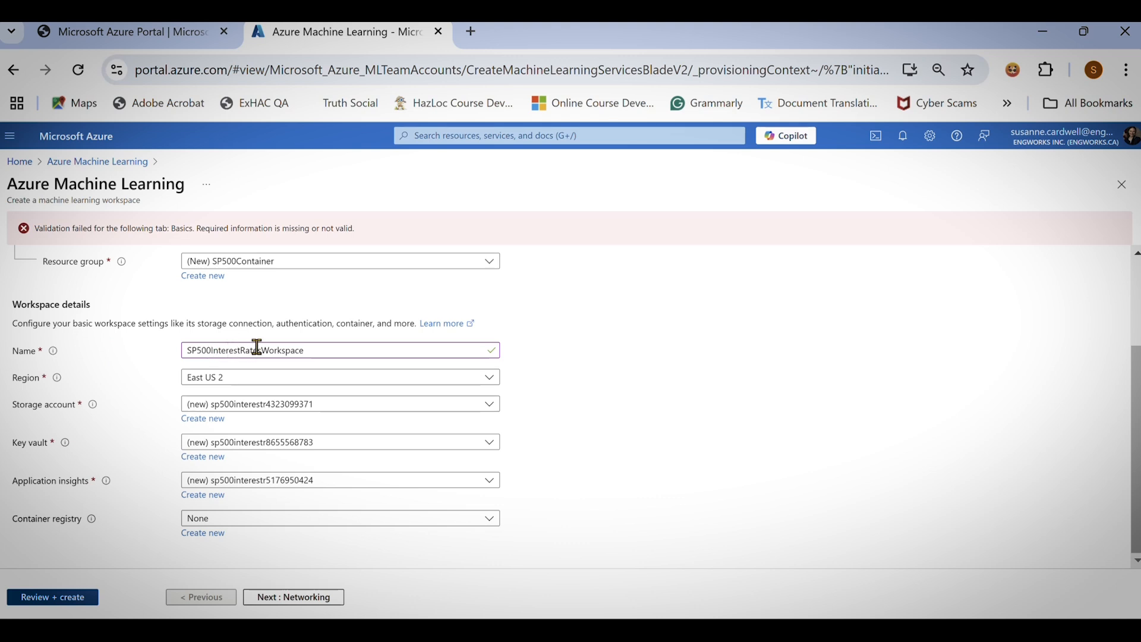
{"action": "left_click", "coordinate": [313, 599]}
{"action": "left_click", "coordinate": [315, 598]}
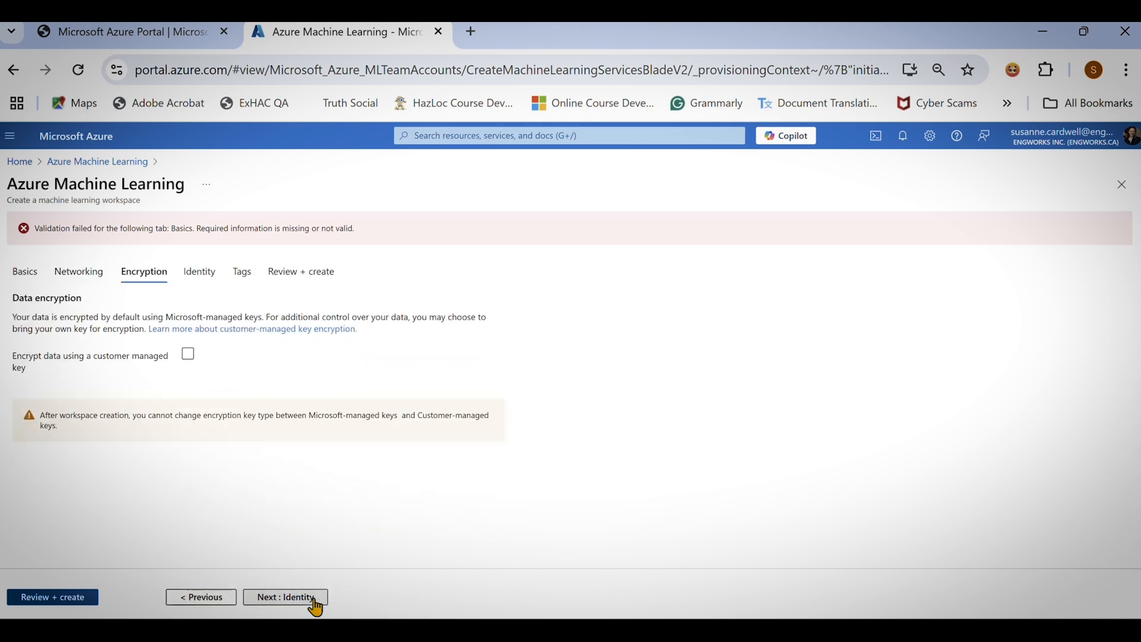
{"action": "left_click", "coordinate": [314, 599]}
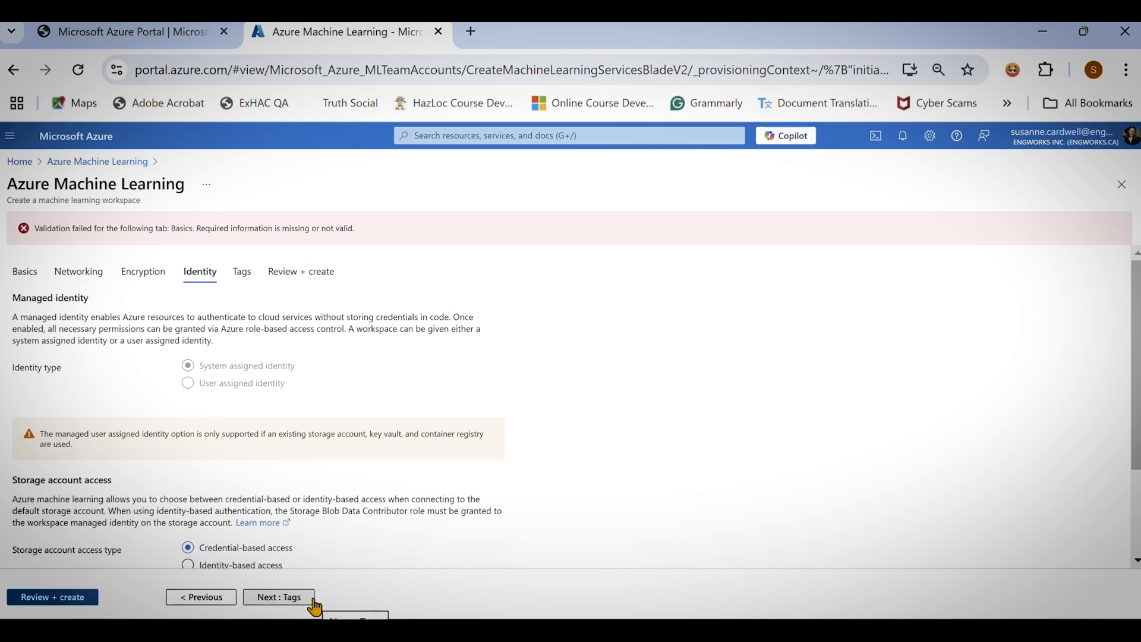
{"action": "left_click", "coordinate": [312, 600]}
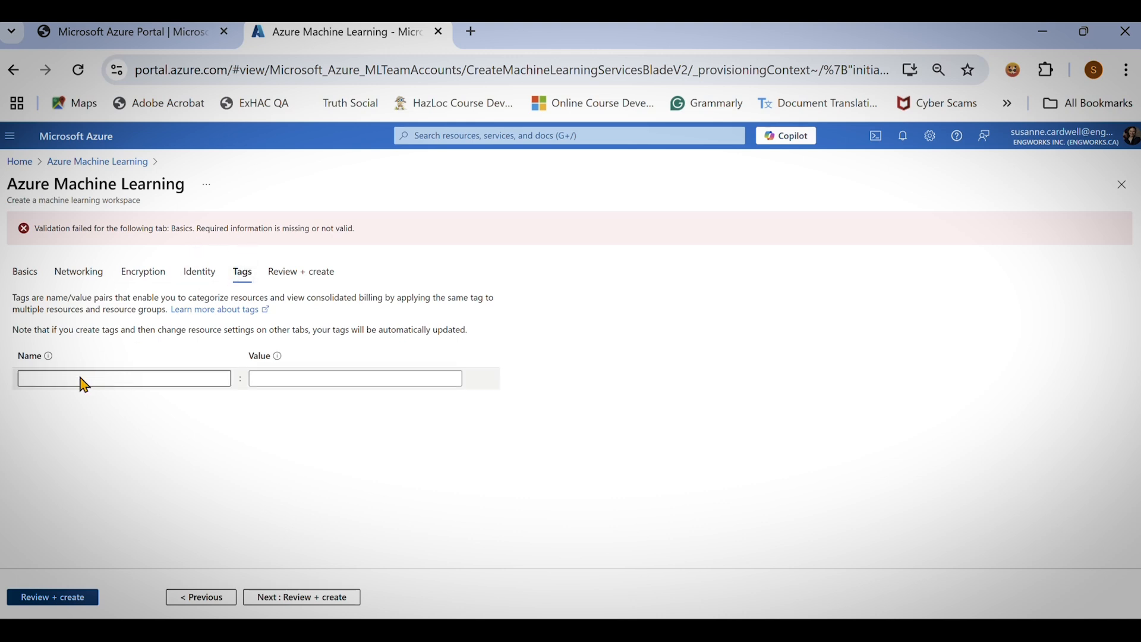
Enter sP500Tags as the name of the workspace's first tag.
{"action": "left_click", "coordinate": [49, 380]}
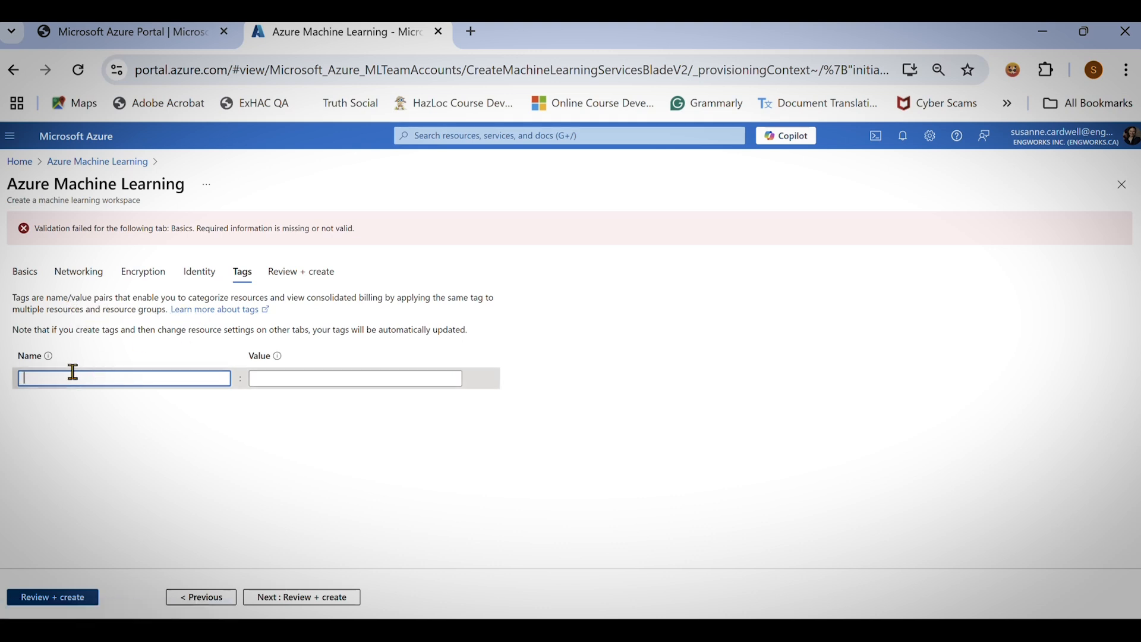
{"action": "type", "text": "sP"}
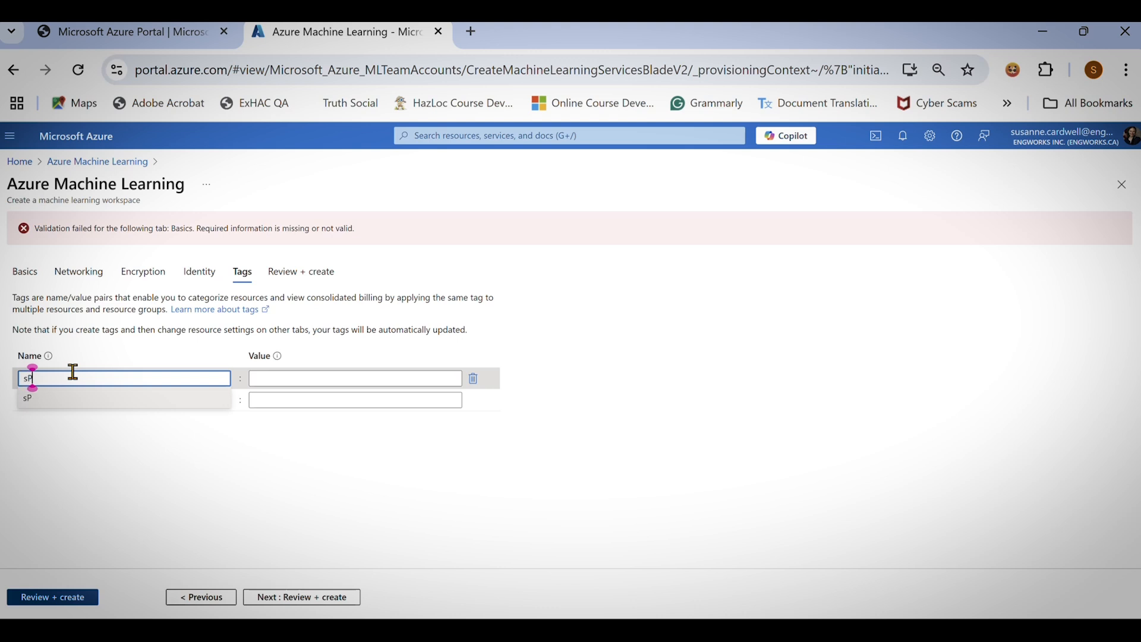
{"action": "type", "text": "500TAgs"}
{"action": "left_click_drag", "start_coordinate": [52, 378], "coordinate": [57, 379]}
{"action": "type", "text": "a"}
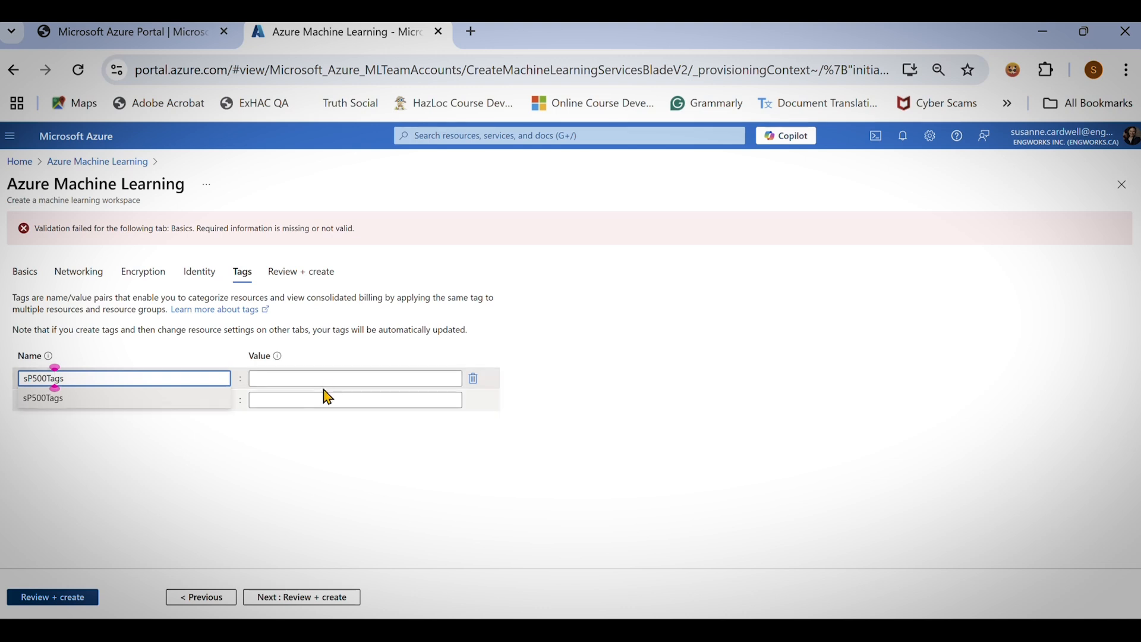
Check the guidance on tag values and correct the tag name to SP500Tags.
{"action": "left_click", "coordinate": [321, 379]}
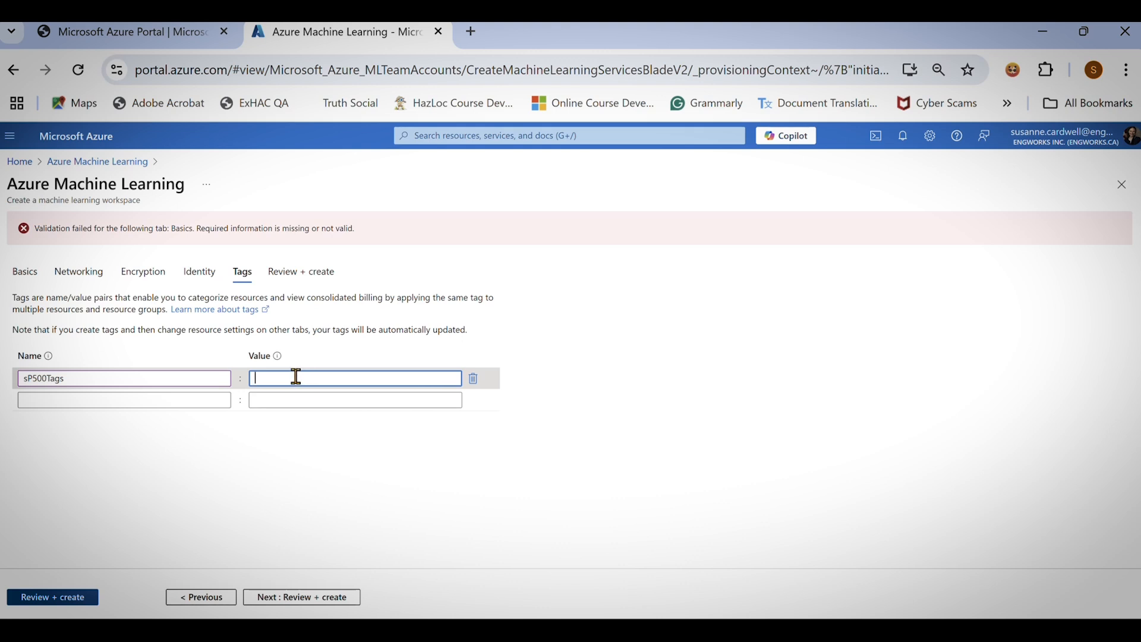
{"action": "left_click", "coordinate": [276, 357]}
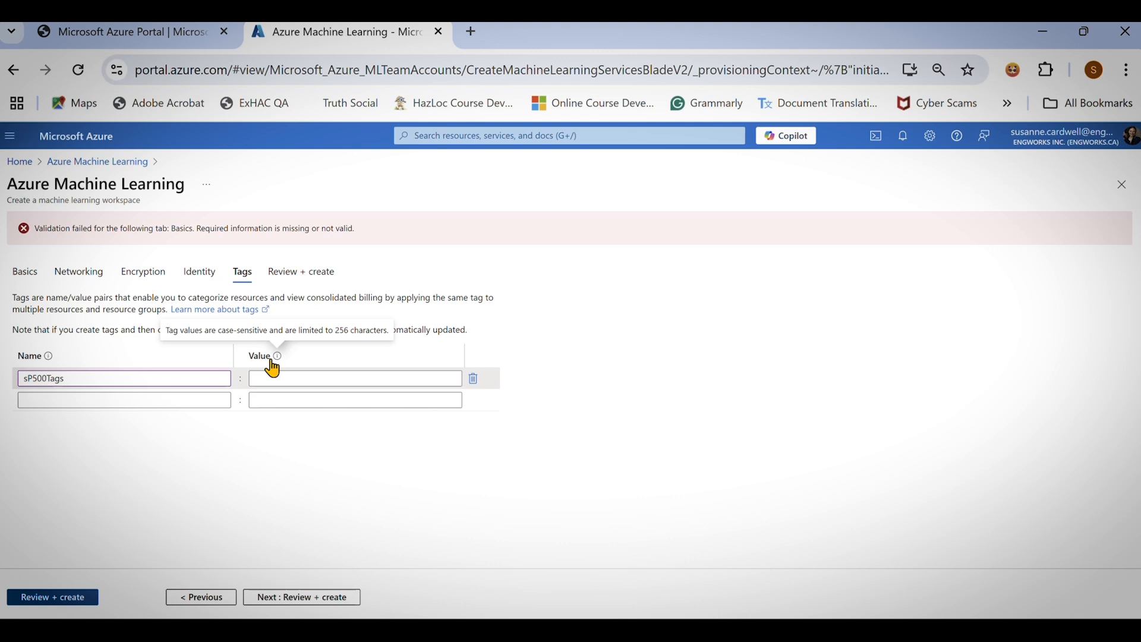
{"action": "left_click", "coordinate": [259, 378]}
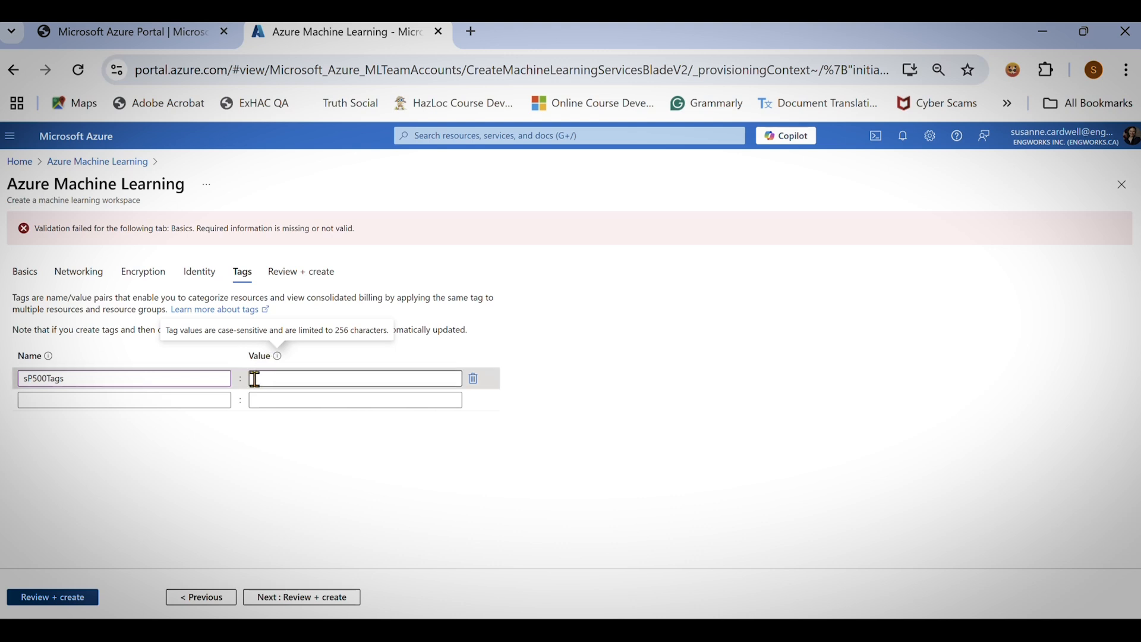
{"action": "left_click", "coordinate": [25, 378]}
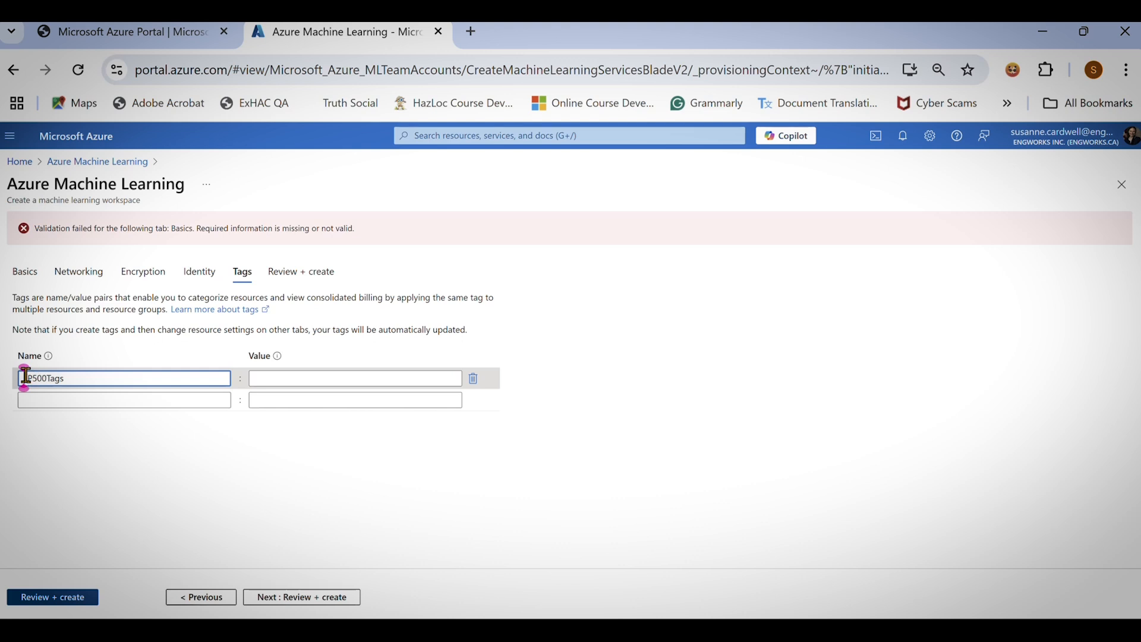
{"action": "key", "text": "Delete"}
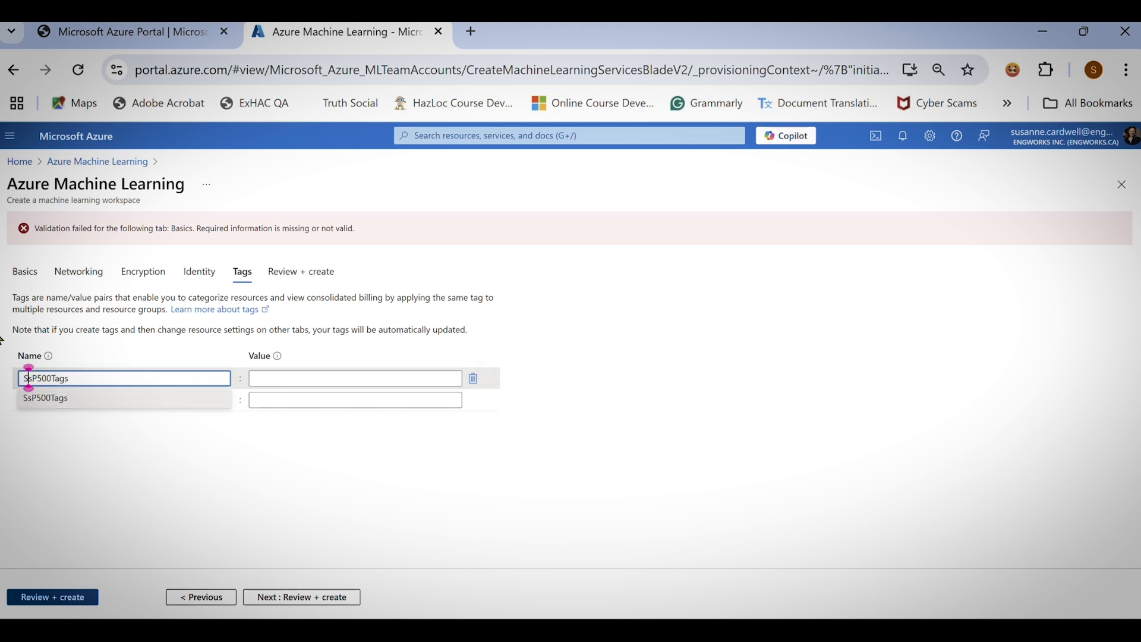
{"action": "type", "text": "S"}
Set the value of the SP500Tags tag to SP500.
{"action": "left_click", "coordinate": [262, 377]}
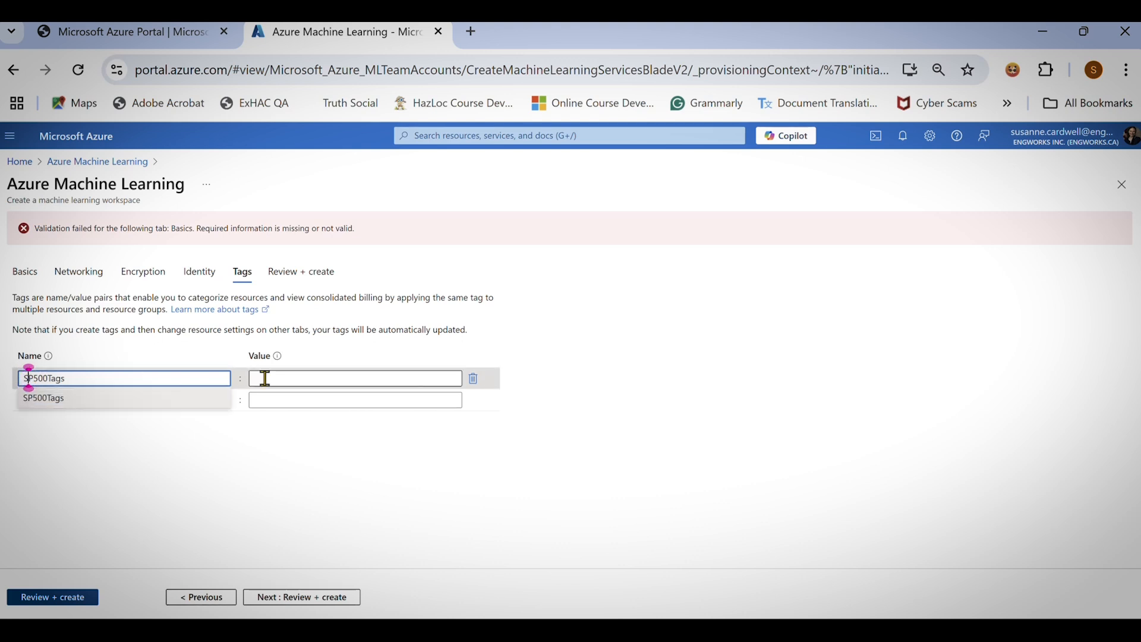
{"action": "type", "text": "SP500"}
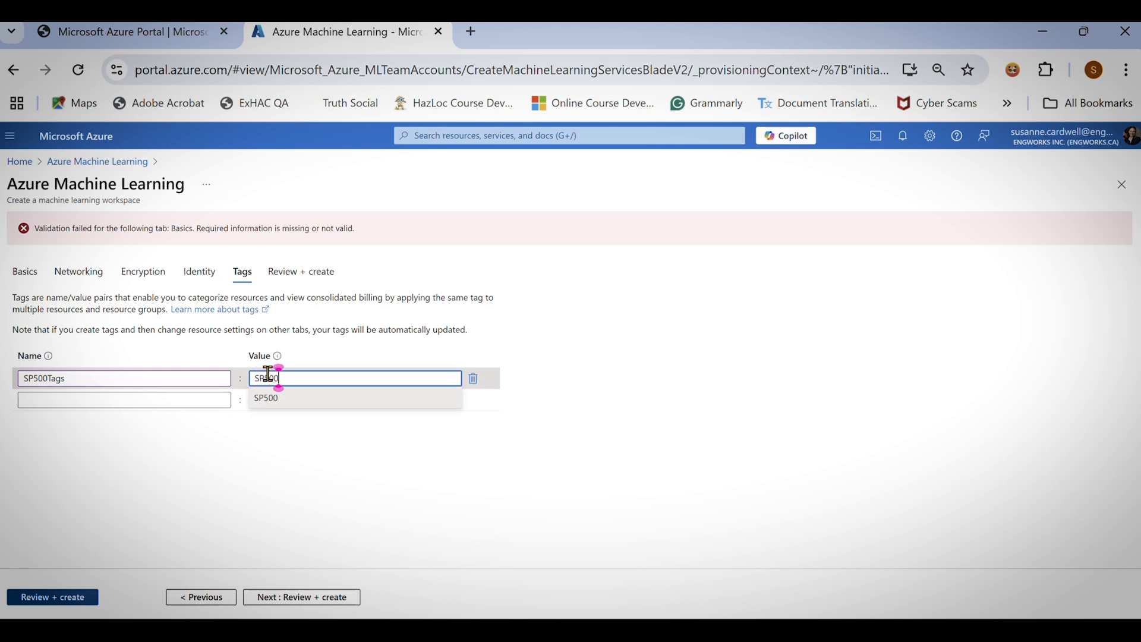
{"action": "left_click", "coordinate": [269, 398]}
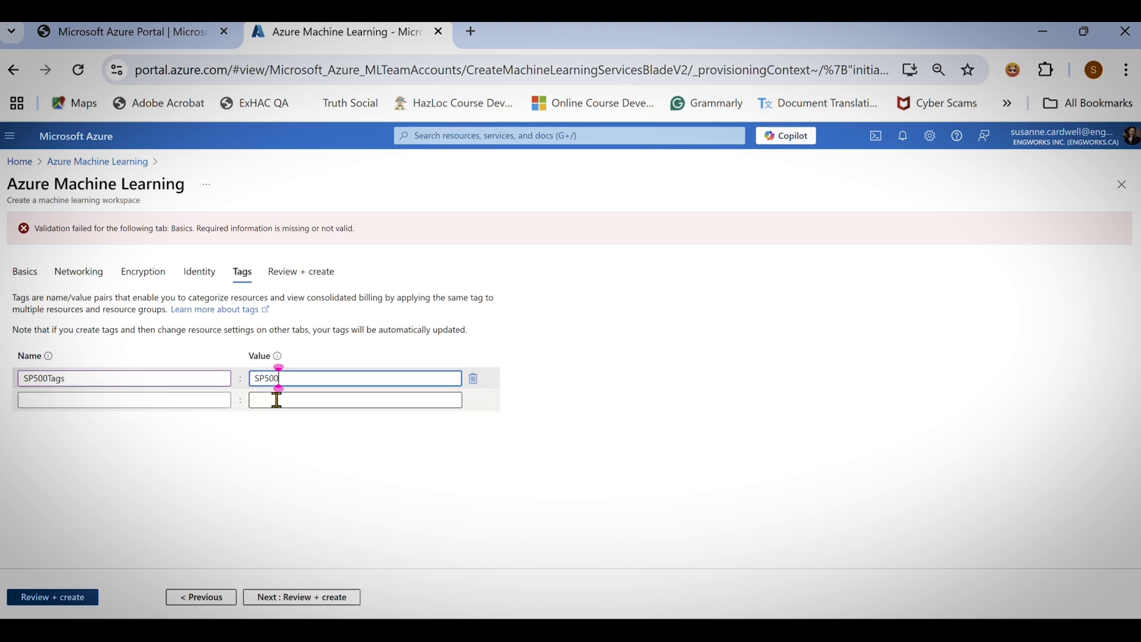
Validate the configuration in the final review and create the SP500InterestRatesWorkspace workspace.
{"action": "left_click", "coordinate": [299, 604]}
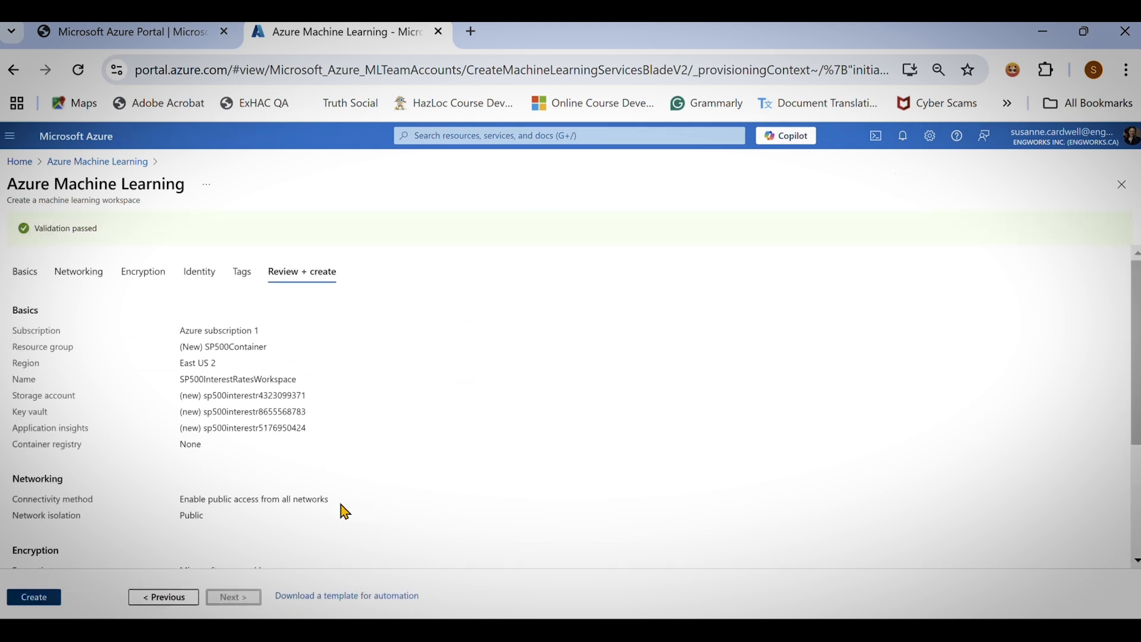
{"action": "left_click", "coordinate": [36, 598]}
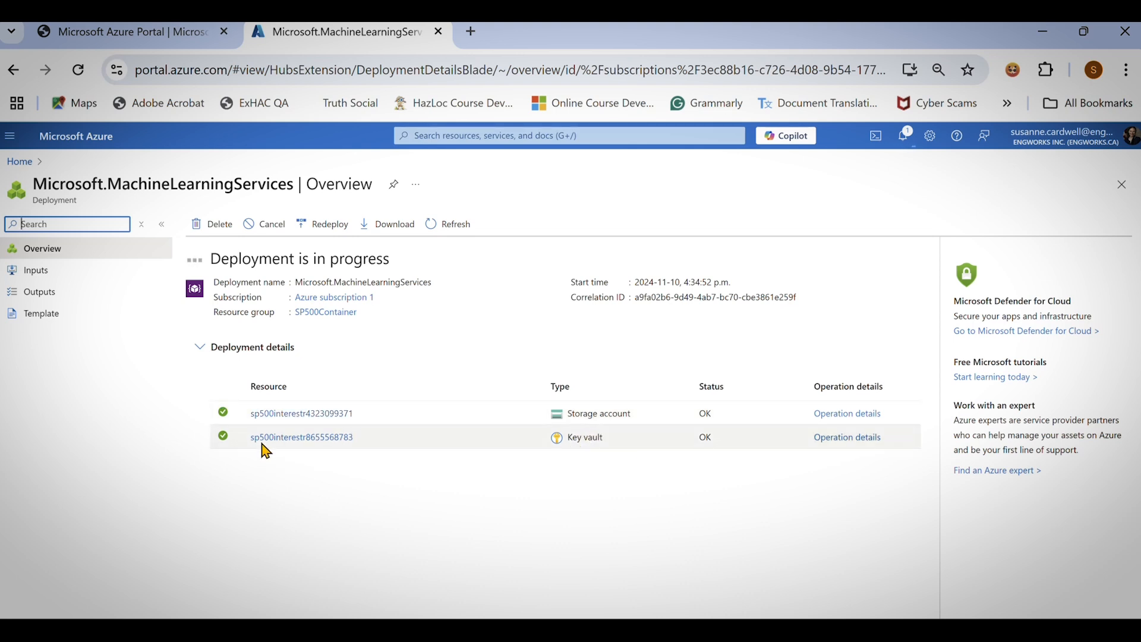
{"action": "mouse_move", "coordinate": [295, 449]}
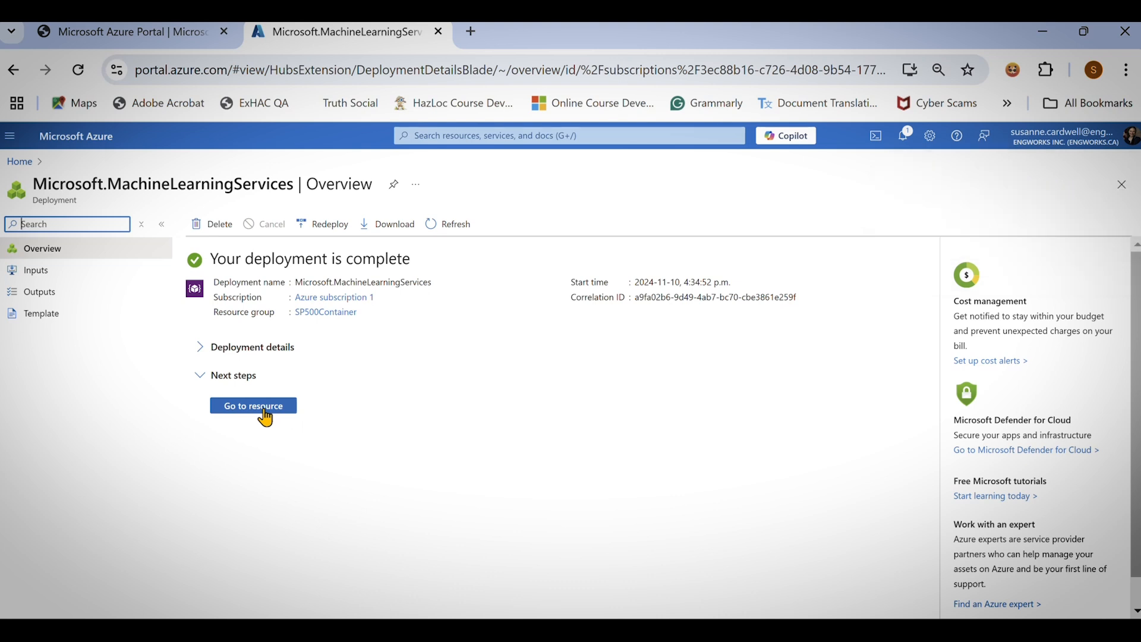
Open the deployed workspace in Machine Learning Studio through its Studio web URL and dismiss the welcome message.
{"action": "left_click", "coordinate": [266, 417]}
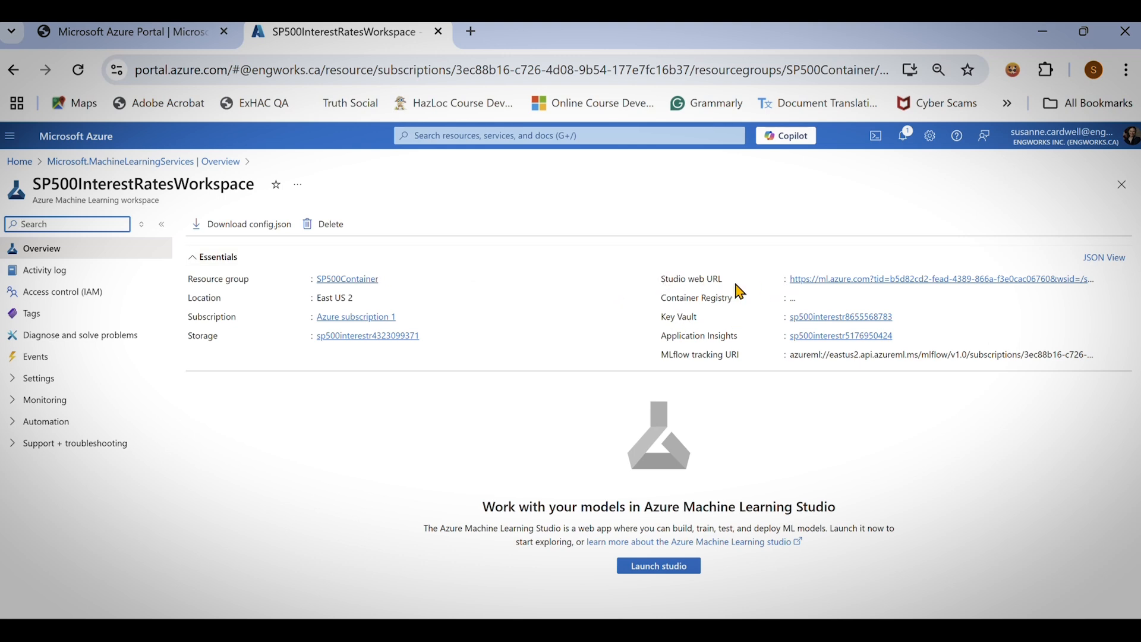
{"action": "left_click", "coordinate": [823, 280]}
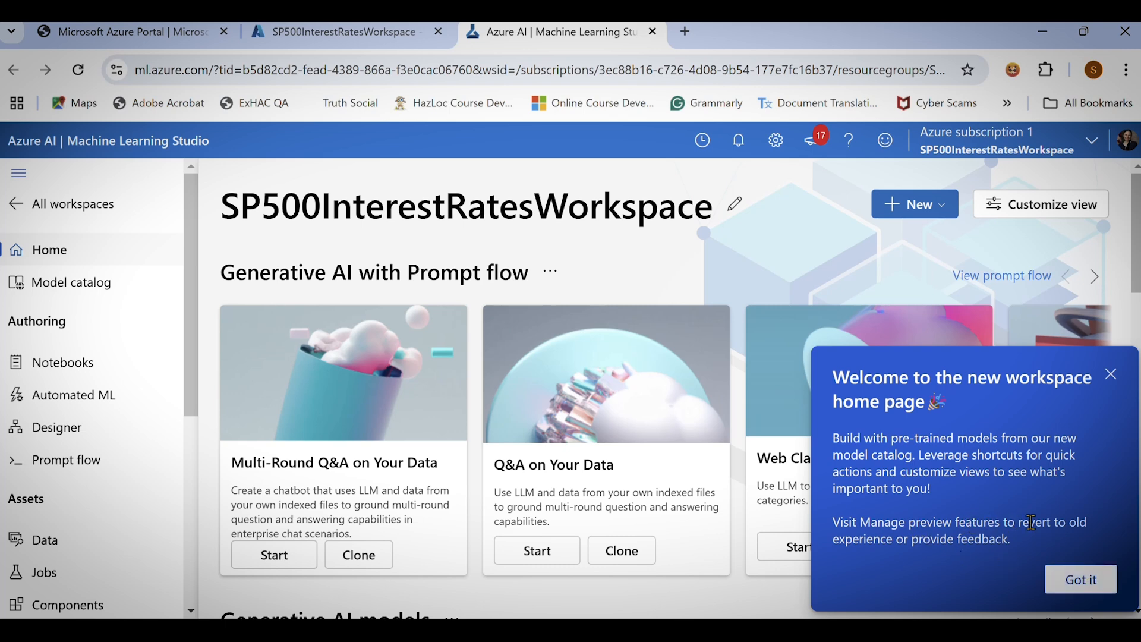
{"action": "left_click", "coordinate": [1091, 589]}
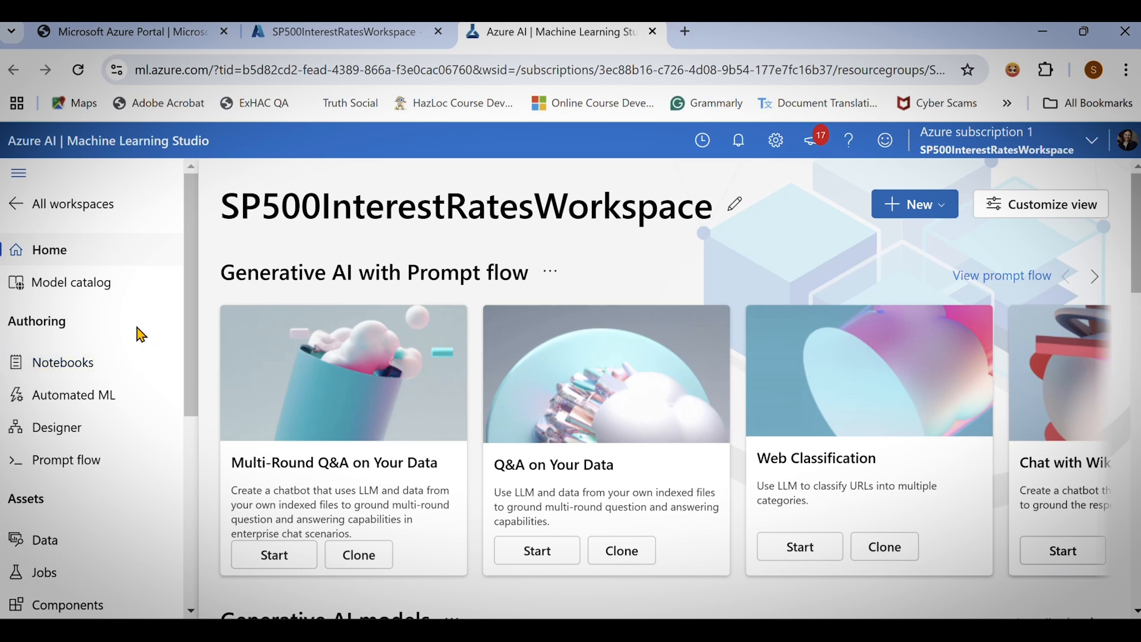
Look over the studio's sections, the item types that can be created, and the Designer's classic prebuilt pipeline options.
{"action": "left_click_drag", "start_coordinate": [191, 323], "coordinate": [189, 517]}
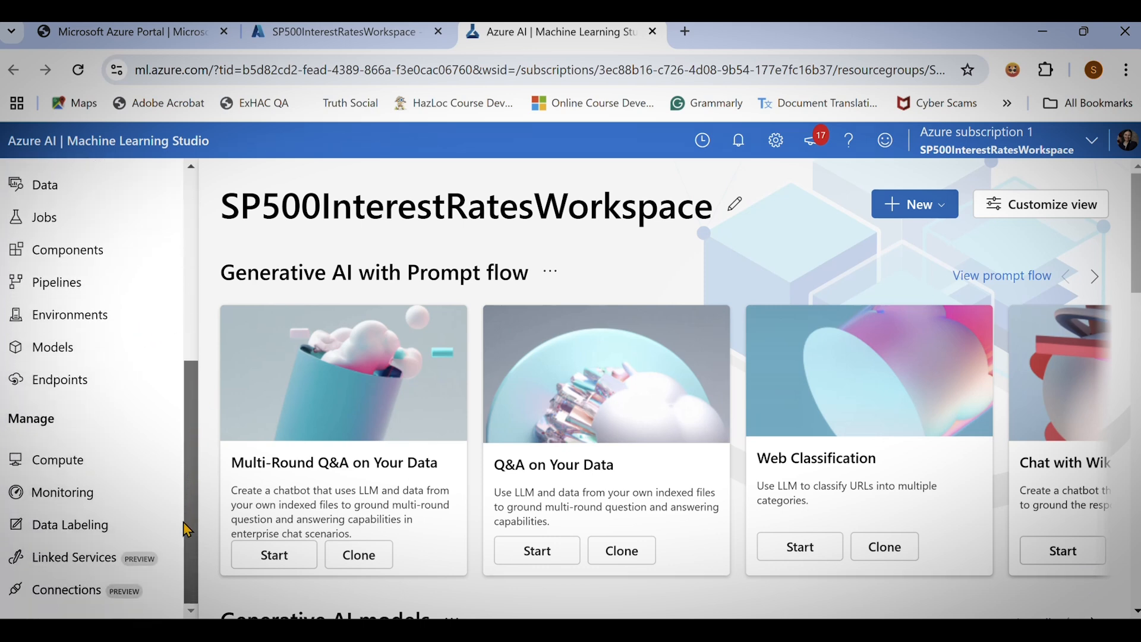
{"action": "left_click_drag", "start_coordinate": [188, 530], "coordinate": [189, 370]}
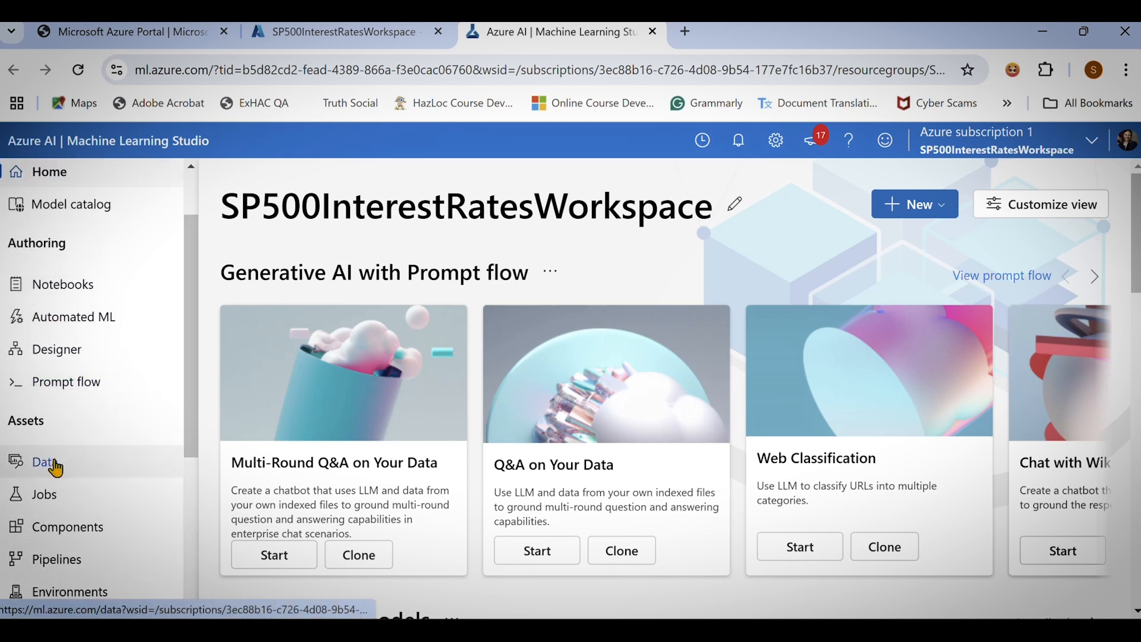
{"action": "left_click", "coordinate": [946, 209]}
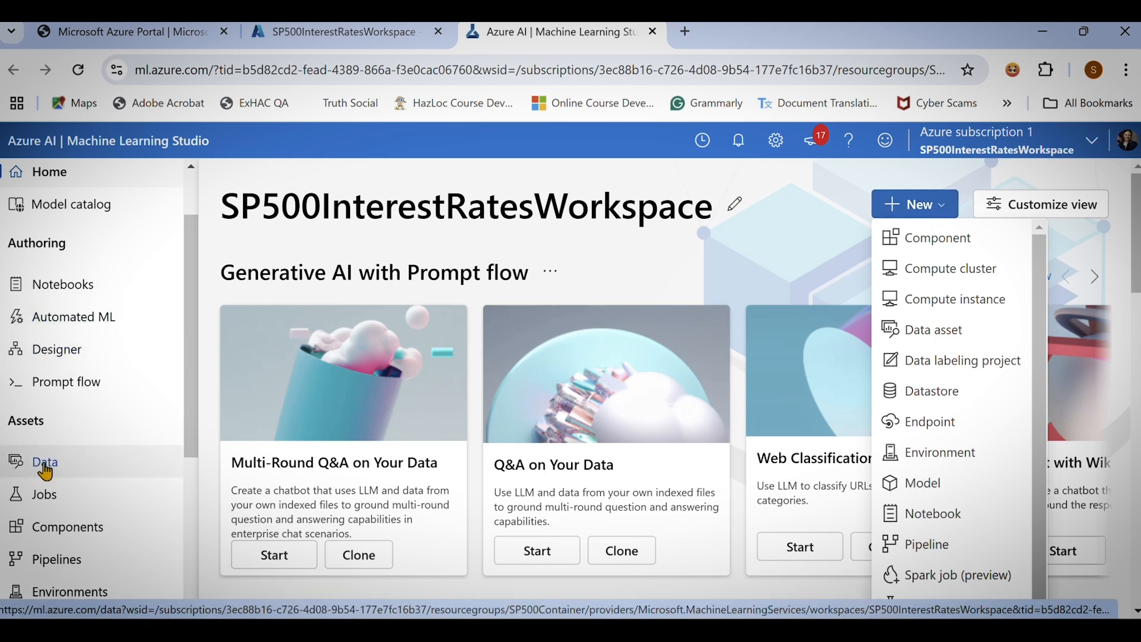
{"action": "left_click", "coordinate": [57, 357]}
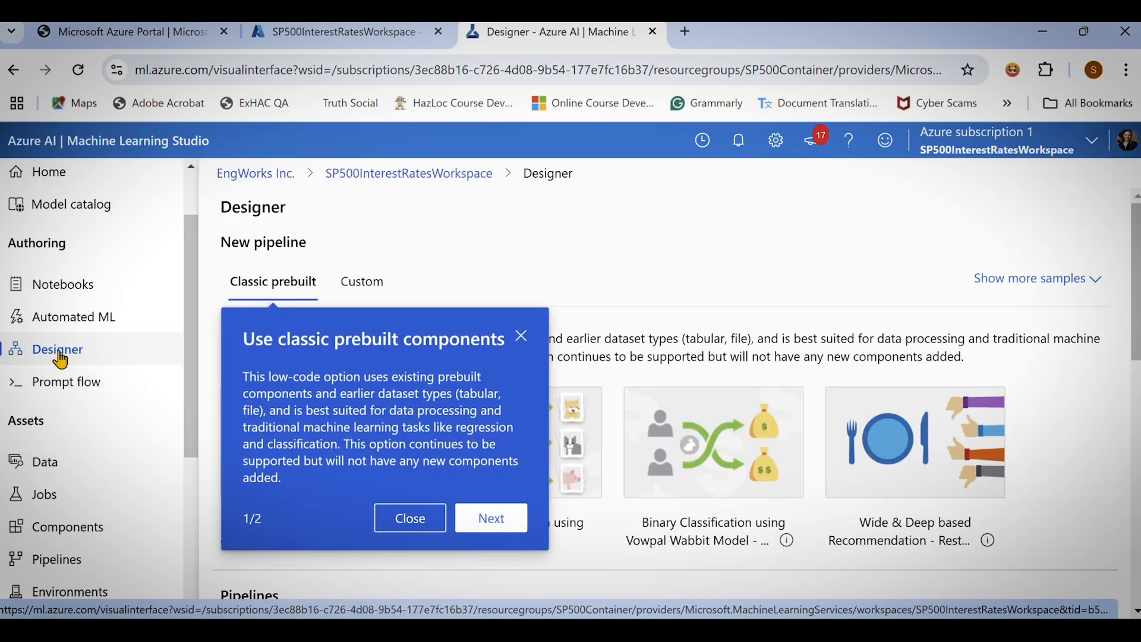
{"action": "left_click", "coordinate": [521, 336]}
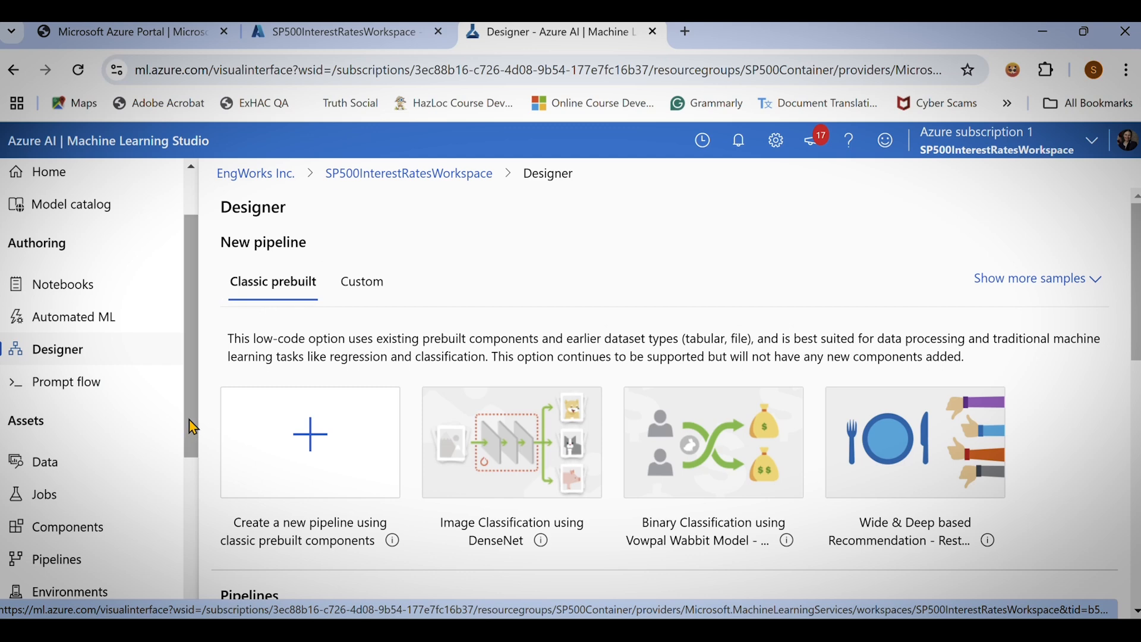
{"action": "left_click_drag", "start_coordinate": [192, 424], "coordinate": [194, 475]}
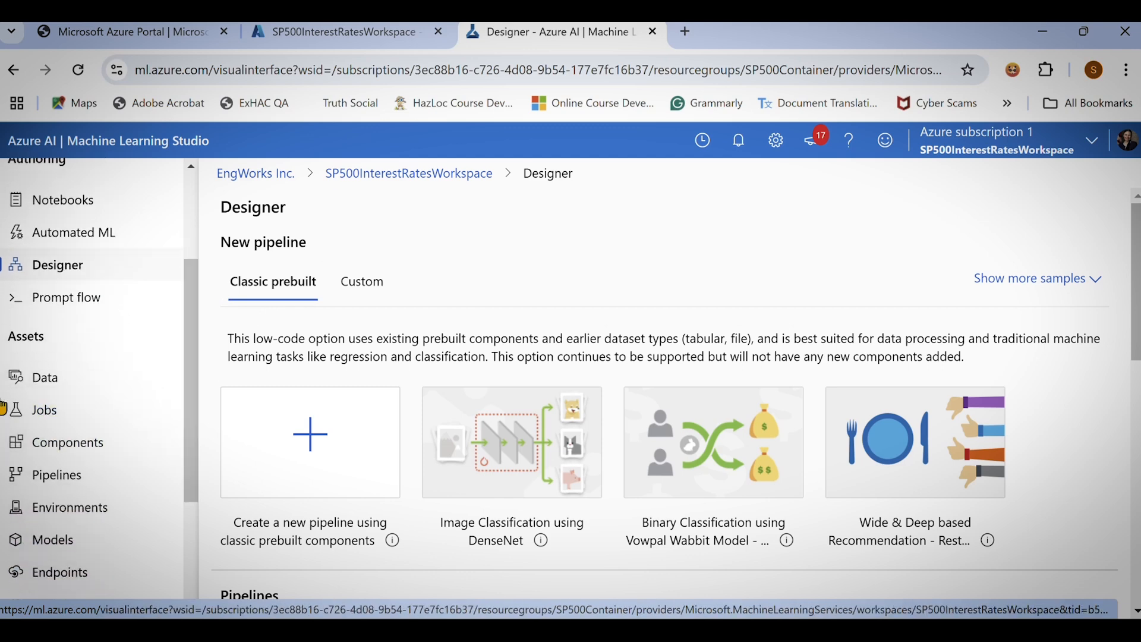
Try to add a data import from an external source in the workspace's Data section.
{"action": "left_click", "coordinate": [57, 391]}
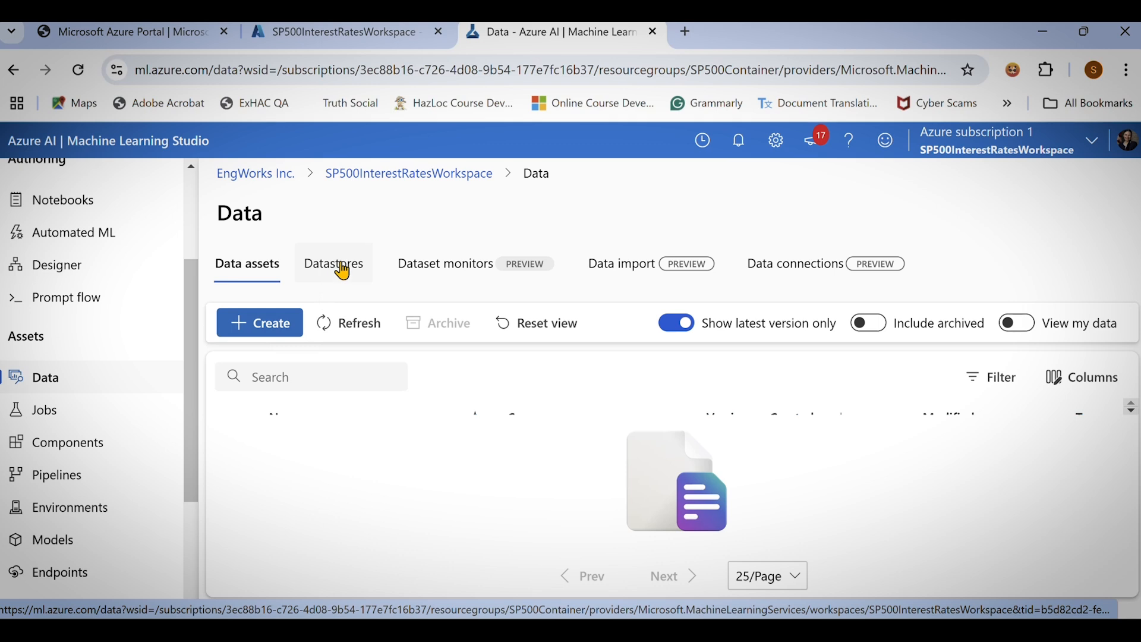
{"action": "left_click", "coordinate": [631, 275]}
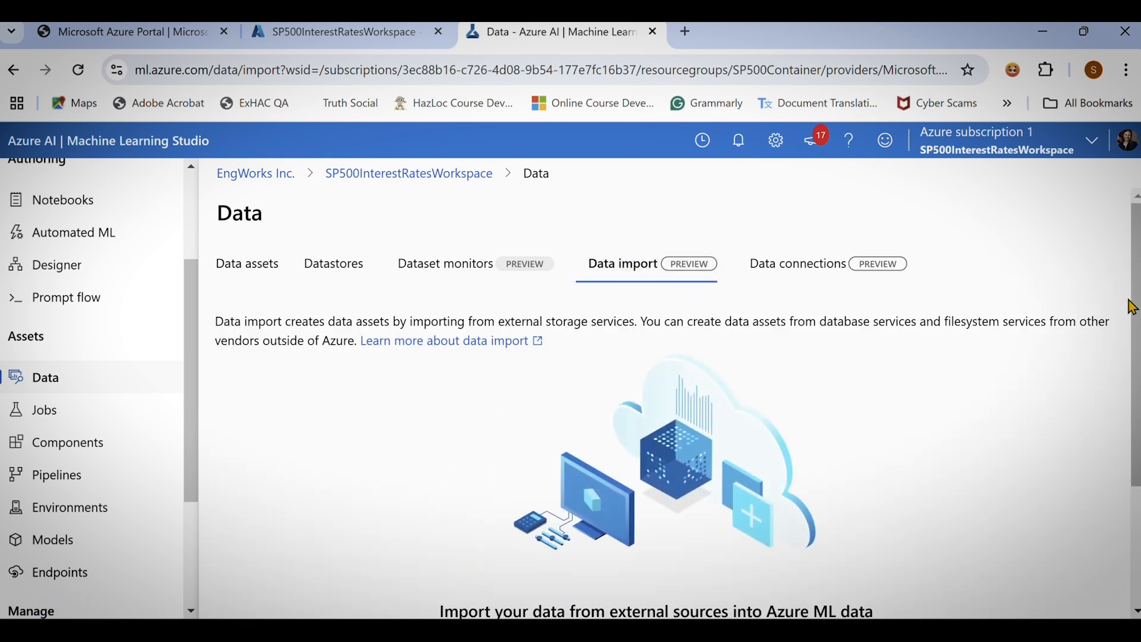
{"action": "scroll", "coordinate": [1136, 425], "scroll_direction": "down", "scroll_amount": 2}
{"action": "scroll", "coordinate": [1136, 425], "scroll_direction": "down", "scroll_amount": 2}
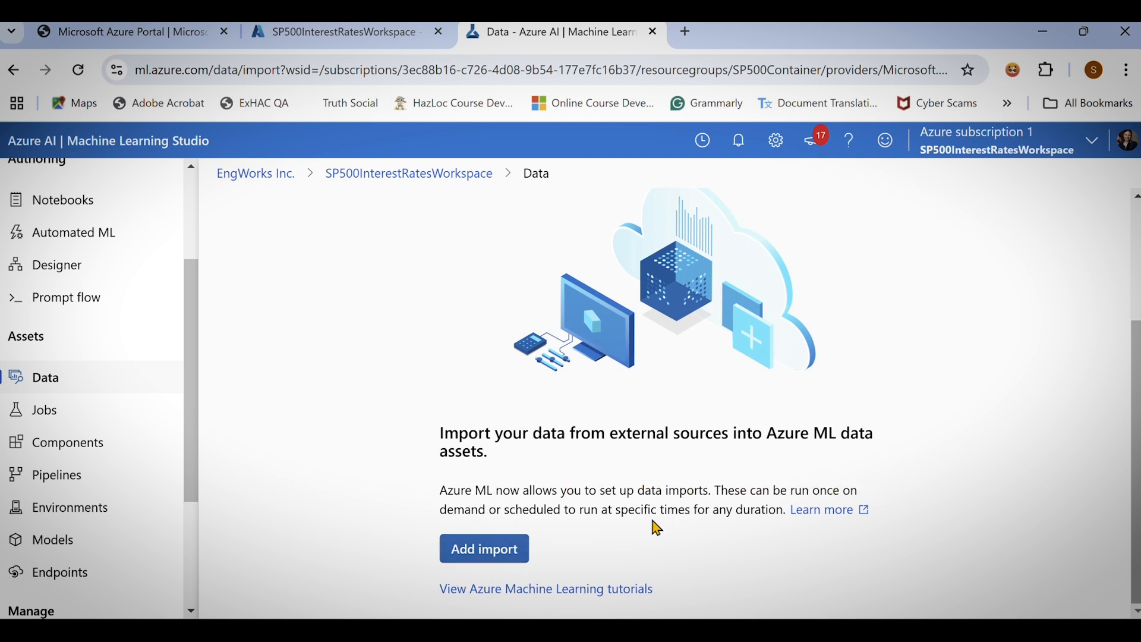
{"action": "left_click", "coordinate": [491, 555]}
Start creating a new data asset in the workspace's Data section and set its type to Tabular.
{"action": "left_click", "coordinate": [70, 378]}
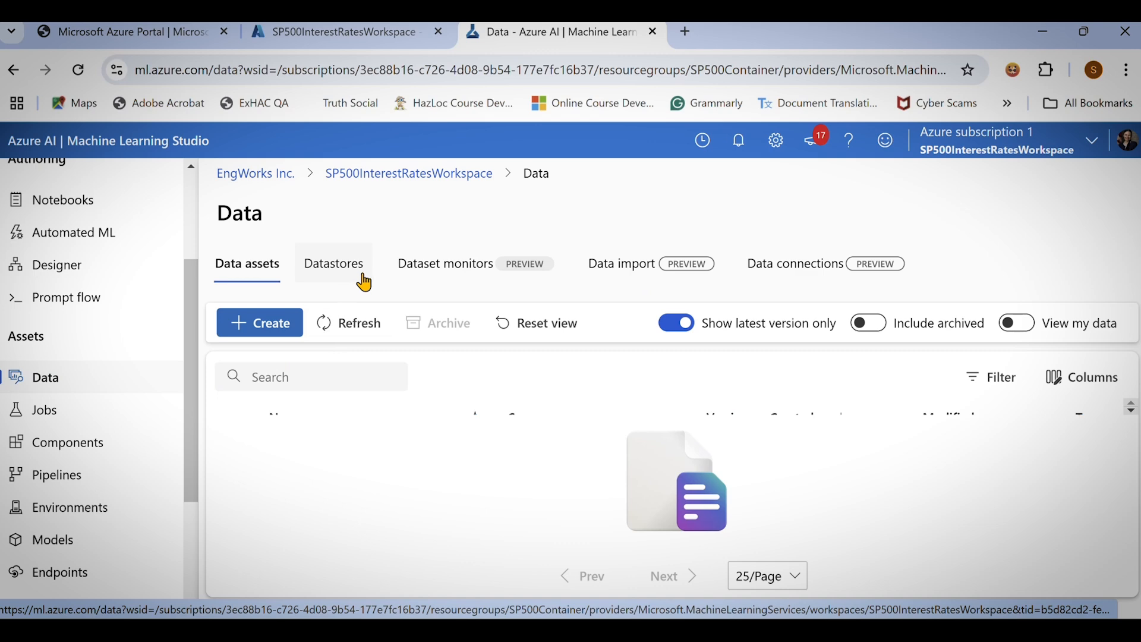
{"action": "left_click", "coordinate": [266, 326]}
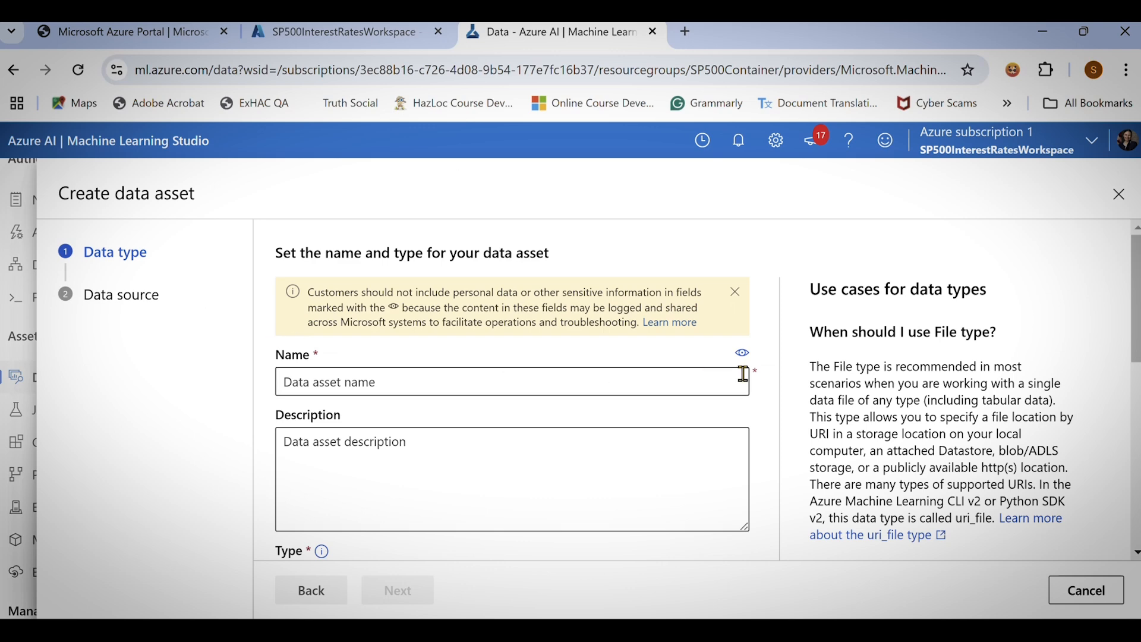
{"action": "scroll", "coordinate": [695, 389], "scroll_direction": "down", "scroll_amount": 5}
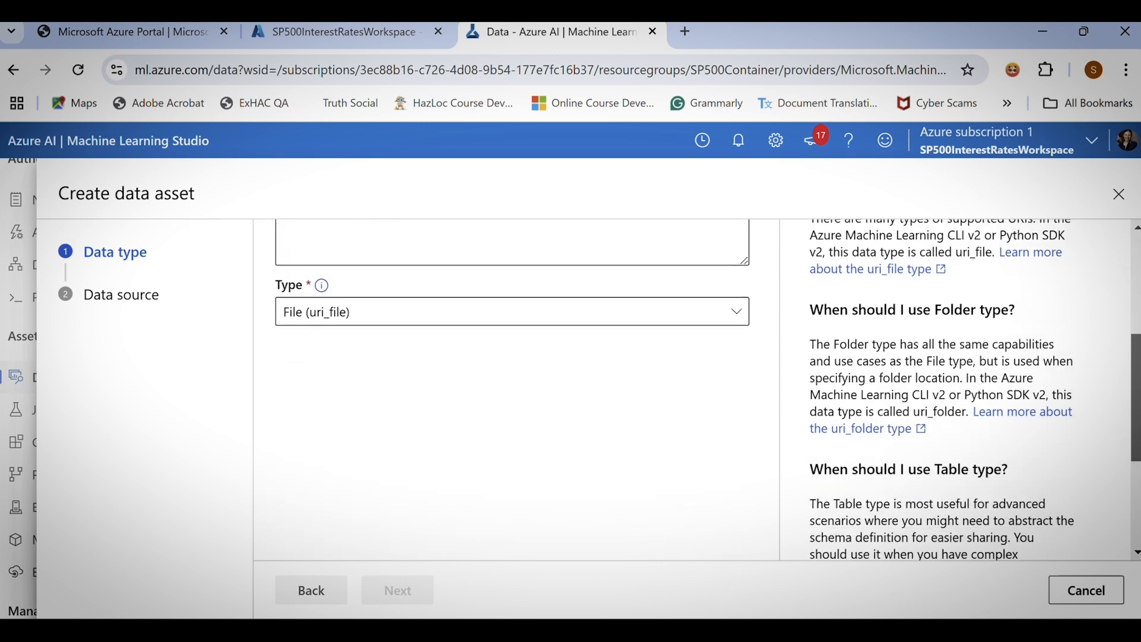
{"action": "scroll", "coordinate": [1109, 330], "scroll_direction": "up", "scroll_amount": 5}
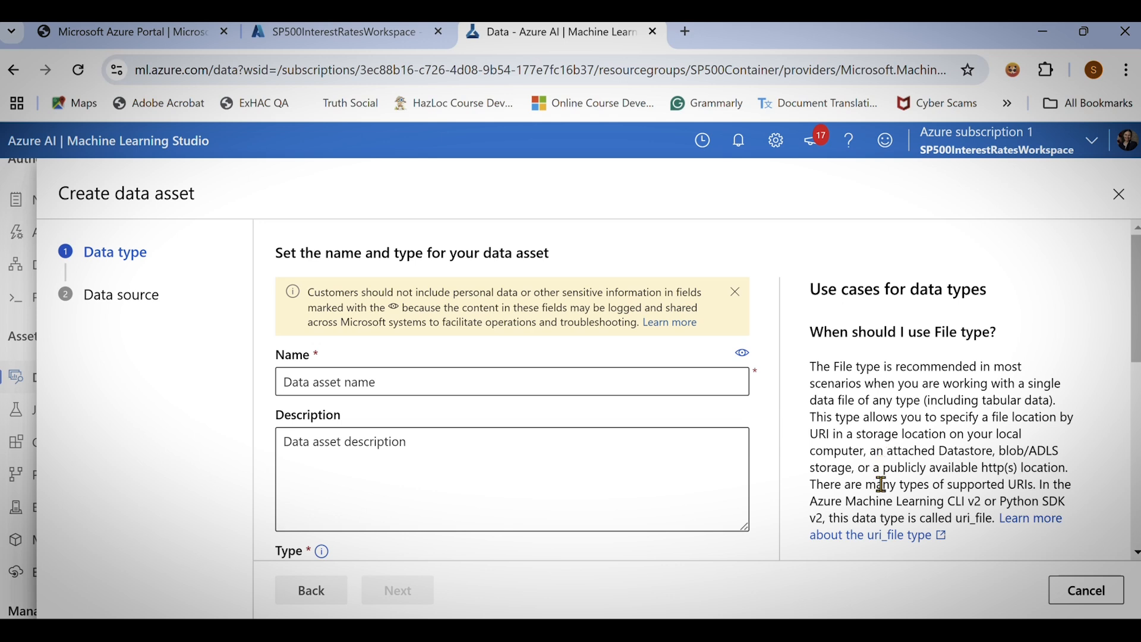
{"action": "left_click", "coordinate": [389, 382]}
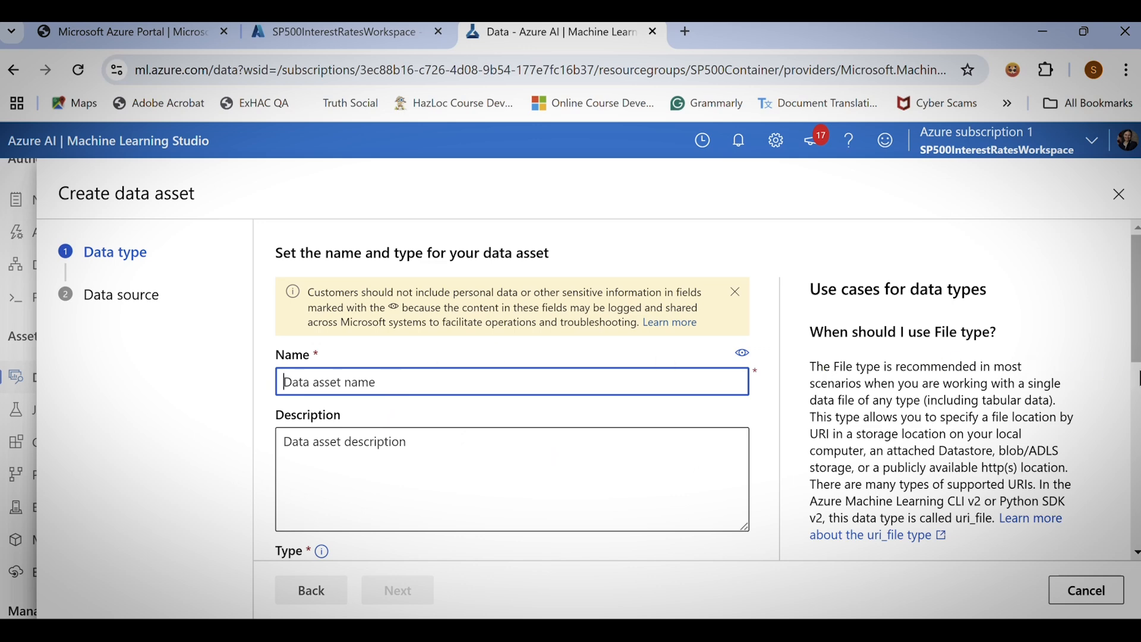
{"action": "scroll", "coordinate": [1135, 297], "scroll_direction": "down", "scroll_amount": 3}
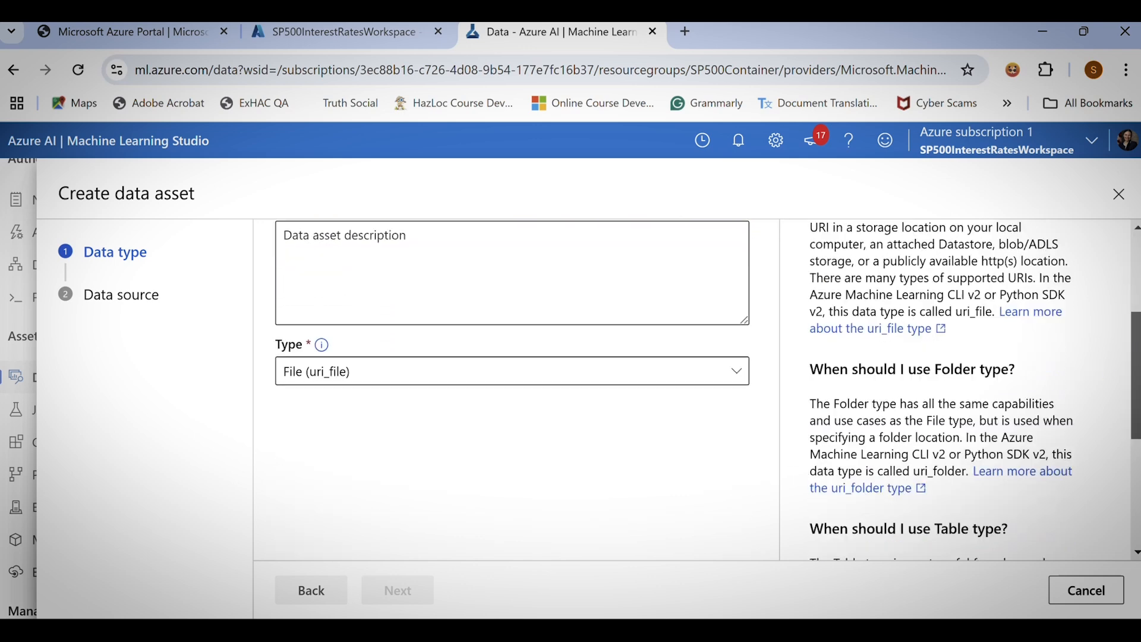
{"action": "left_click", "coordinate": [735, 373]}
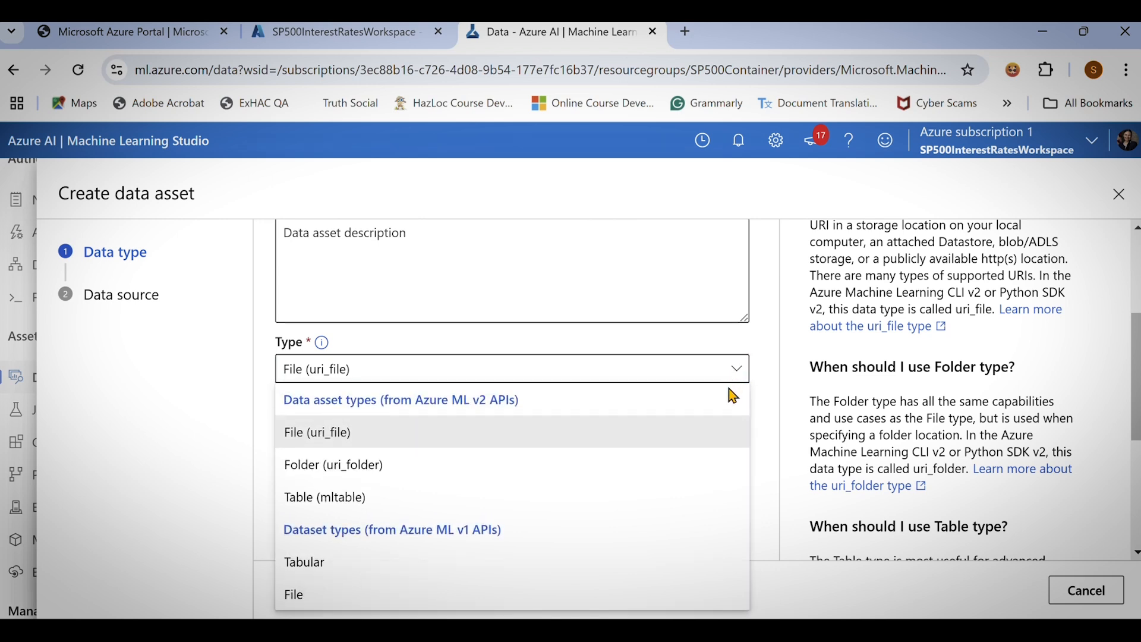
{"action": "left_click", "coordinate": [309, 572]}
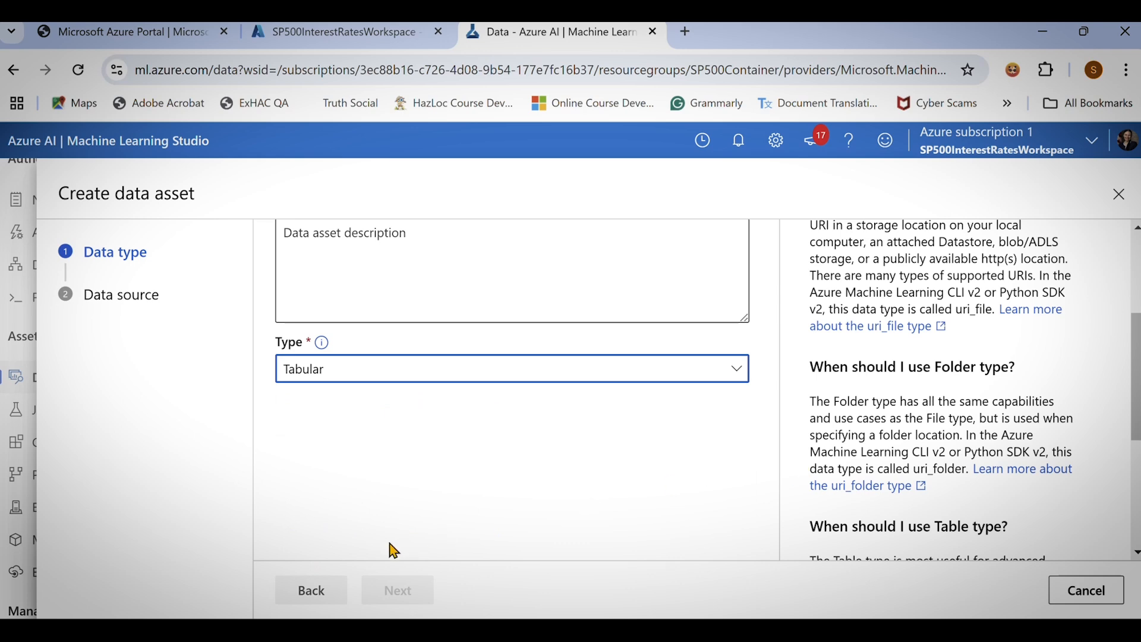
{"action": "left_click", "coordinate": [320, 588]}
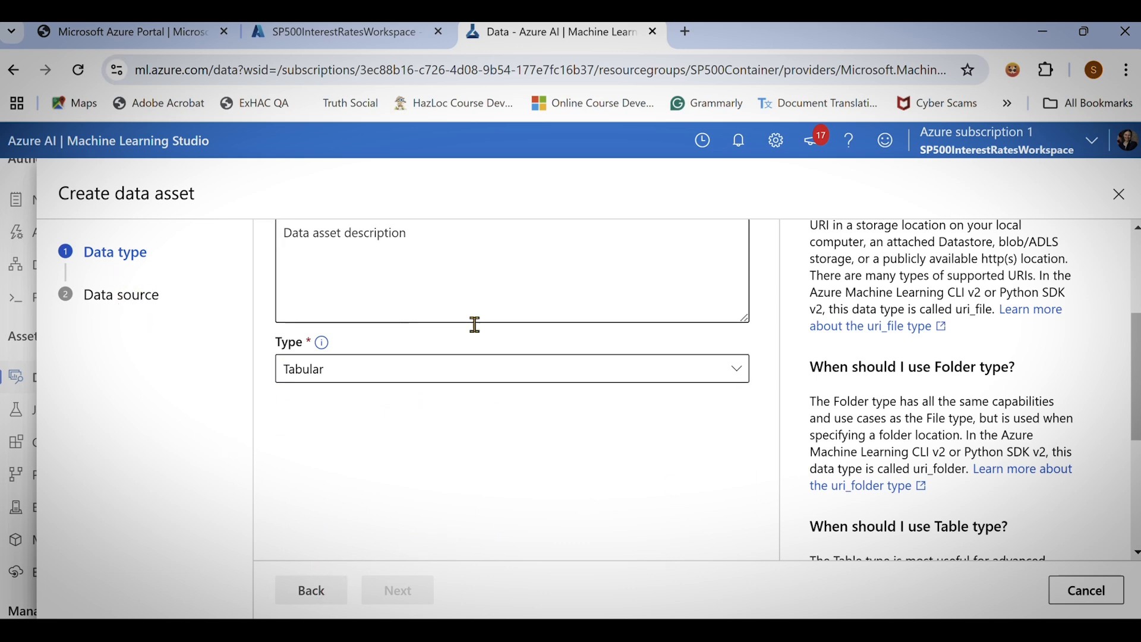
Name the data asset SP55InterestRatesData and leave its description empty.
{"action": "left_click_drag", "start_coordinate": [1135, 385], "coordinate": [1131, 300]}
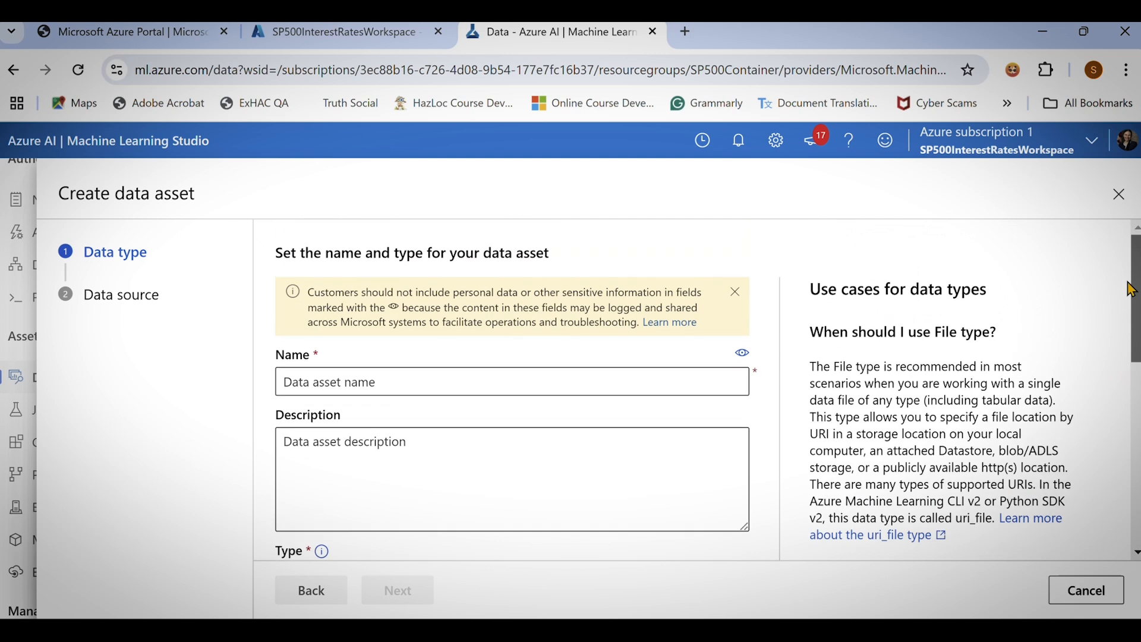
{"action": "left_click", "coordinate": [373, 380]}
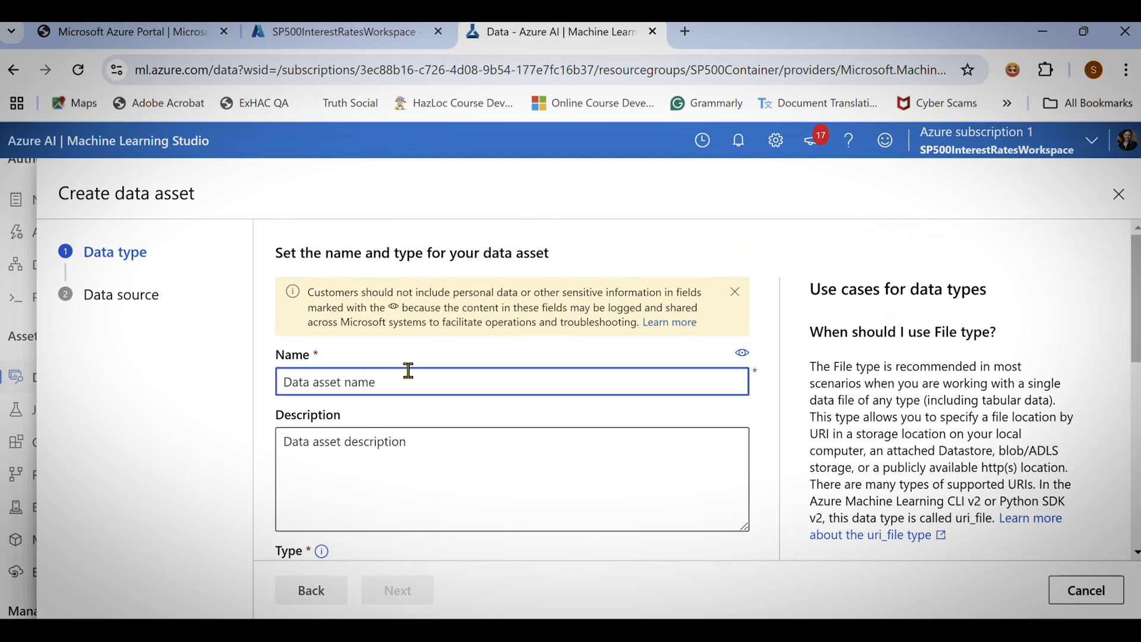
{"action": "type", "text": "SP"}
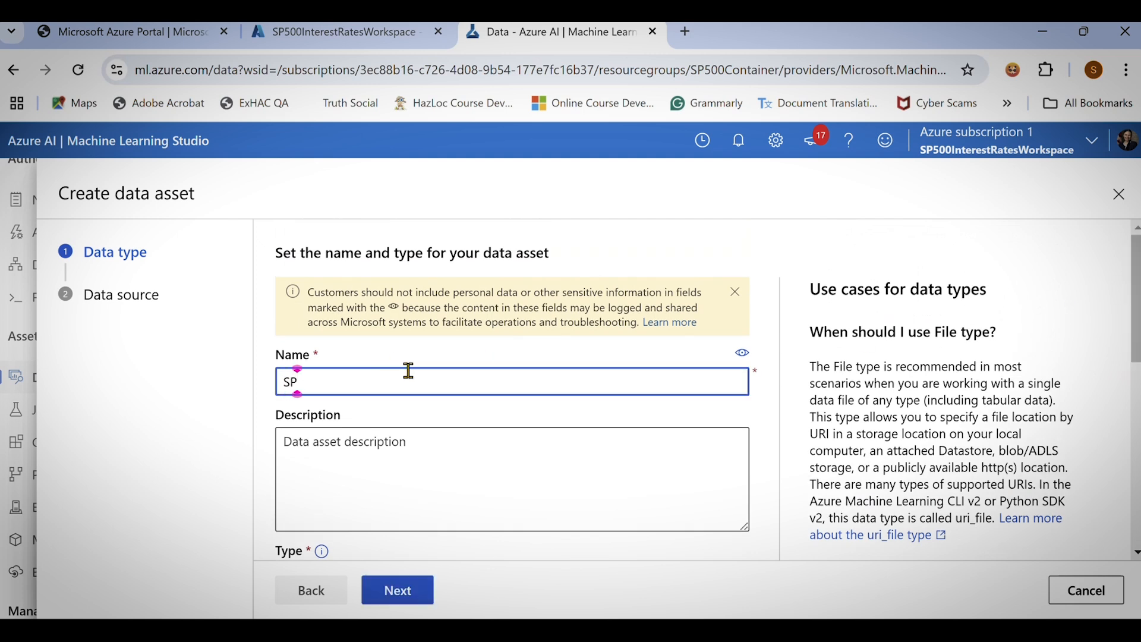
{"action": "type", "text": "55Interest"}
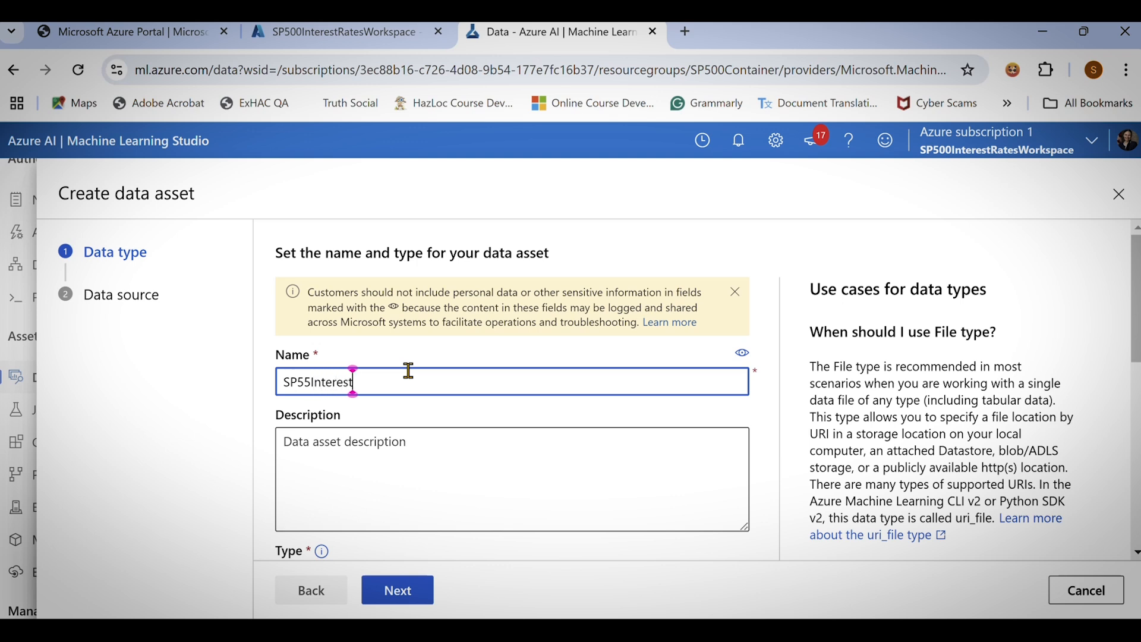
{"action": "type", "text": "RatesData"}
{"action": "left_click", "coordinate": [330, 451]}
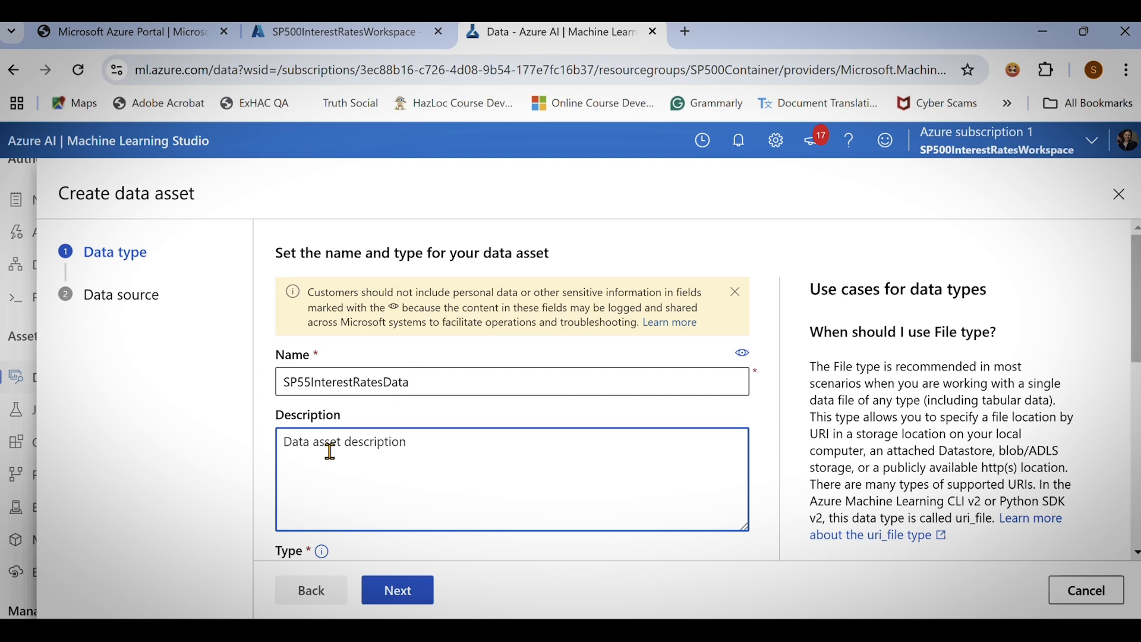
Choose local files as the source for the data asset and continue to the destination storage type.
{"action": "left_click", "coordinate": [397, 587]}
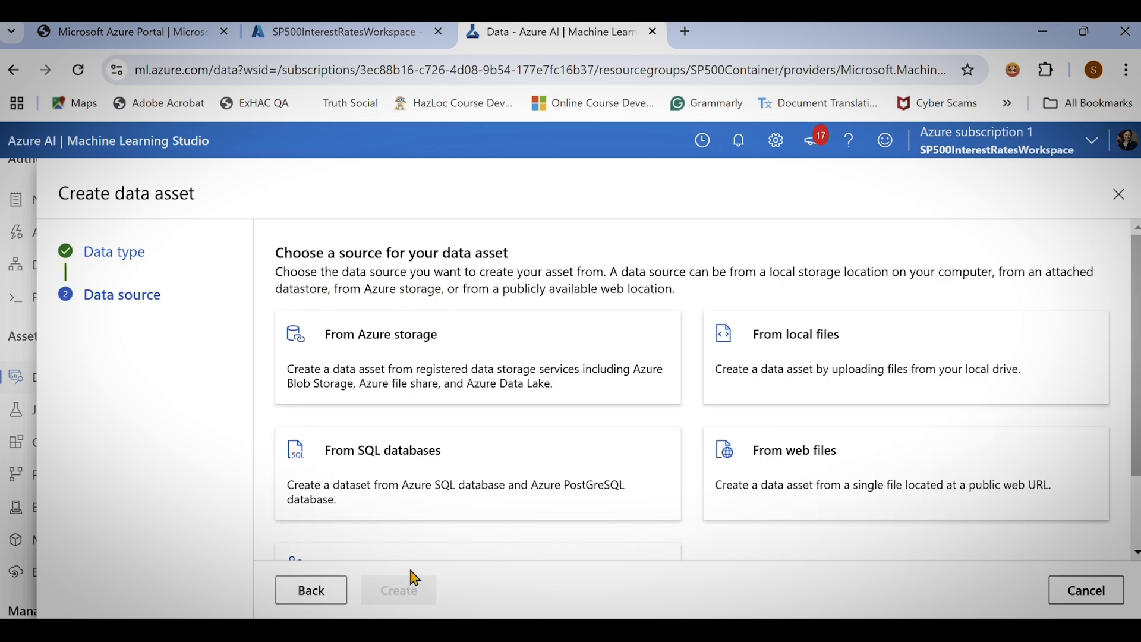
{"action": "left_click", "coordinate": [822, 346]}
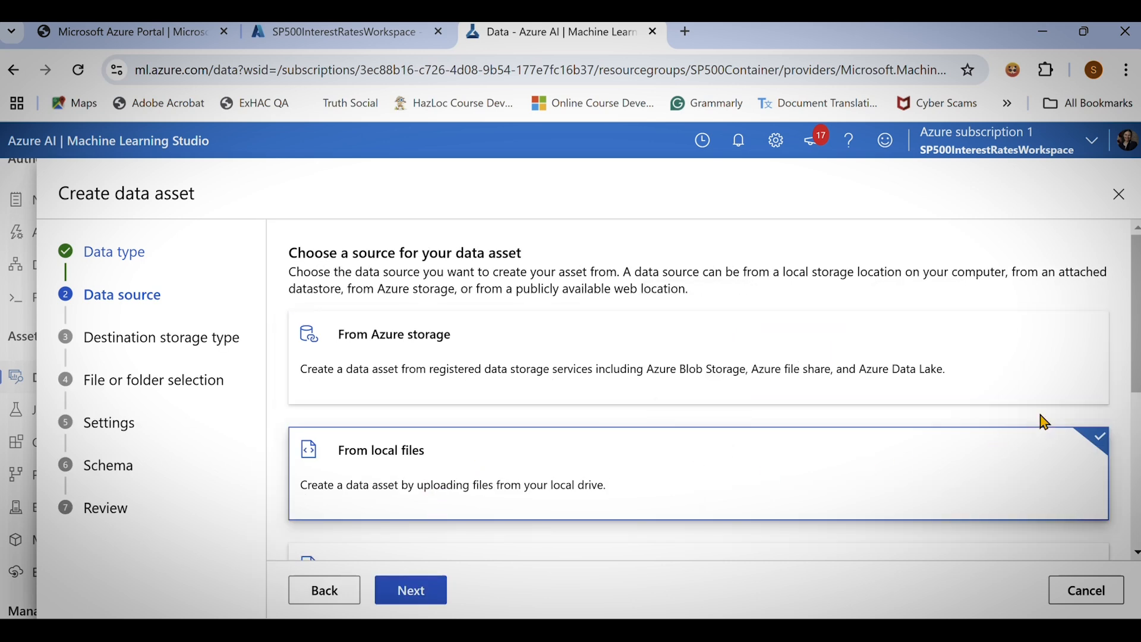
{"action": "left_click_drag", "start_coordinate": [1136, 380], "coordinate": [1107, 438]}
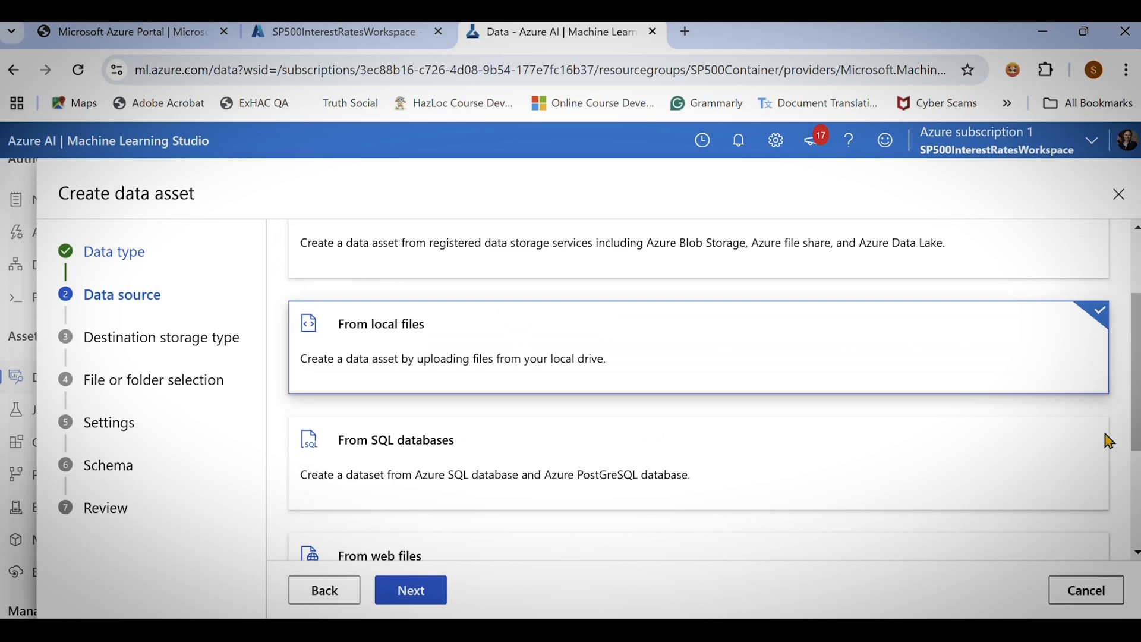
{"action": "left_click", "coordinate": [424, 590]}
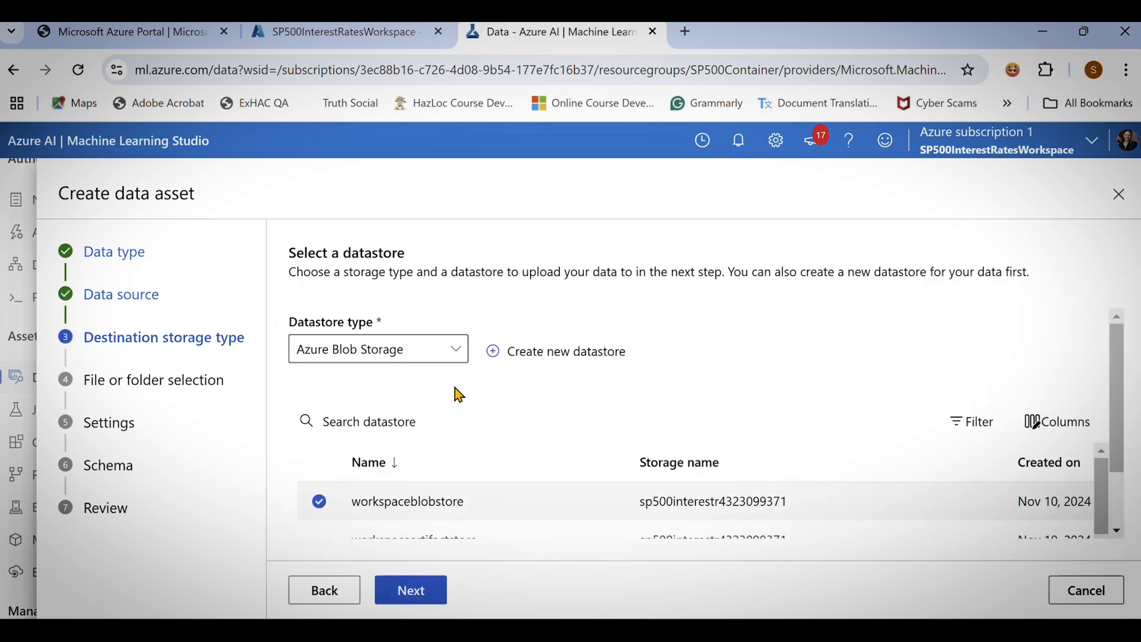
Review the available datastores and accept workspaceblobstore in Azure Blob Storage as the upload destination.
{"action": "scroll", "coordinate": [1125, 458], "scroll_direction": "down", "scroll_amount": 2}
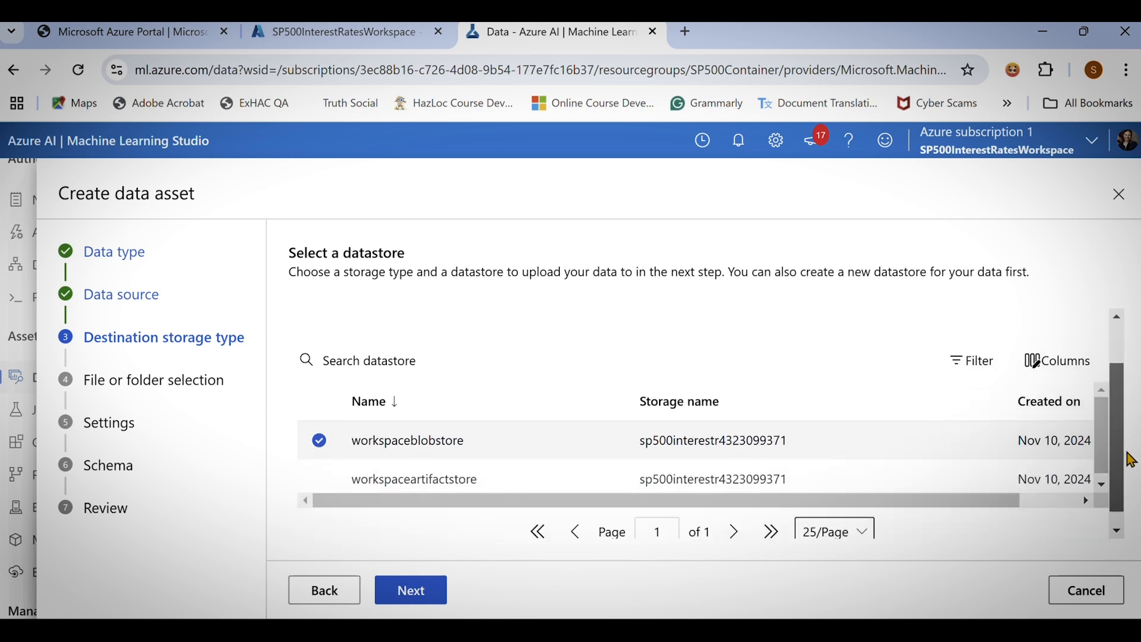
{"action": "scroll", "coordinate": [1128, 406], "scroll_direction": "up", "scroll_amount": 2}
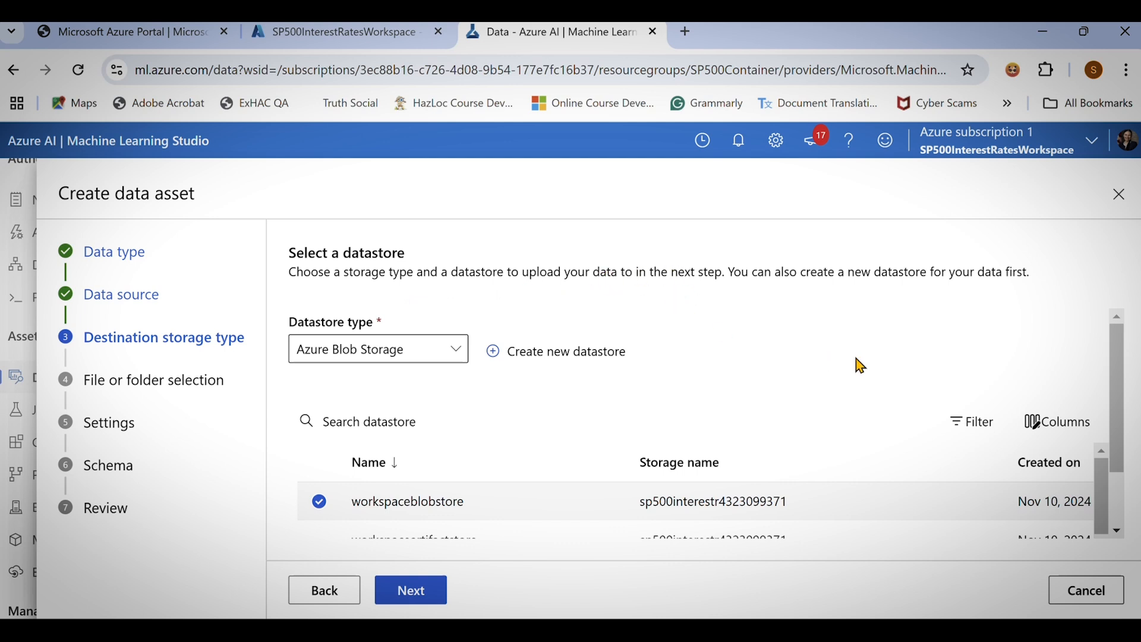
{"action": "left_click_drag", "start_coordinate": [1115, 438], "coordinate": [1095, 470]}
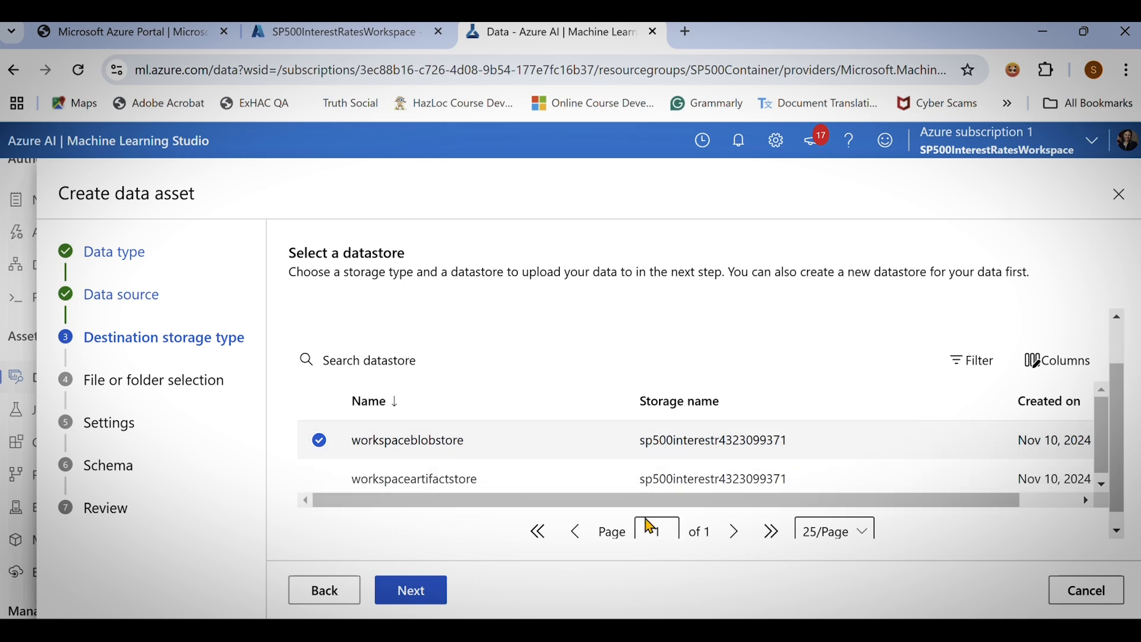
{"action": "left_click_drag", "start_coordinate": [651, 505], "coordinate": [523, 505]}
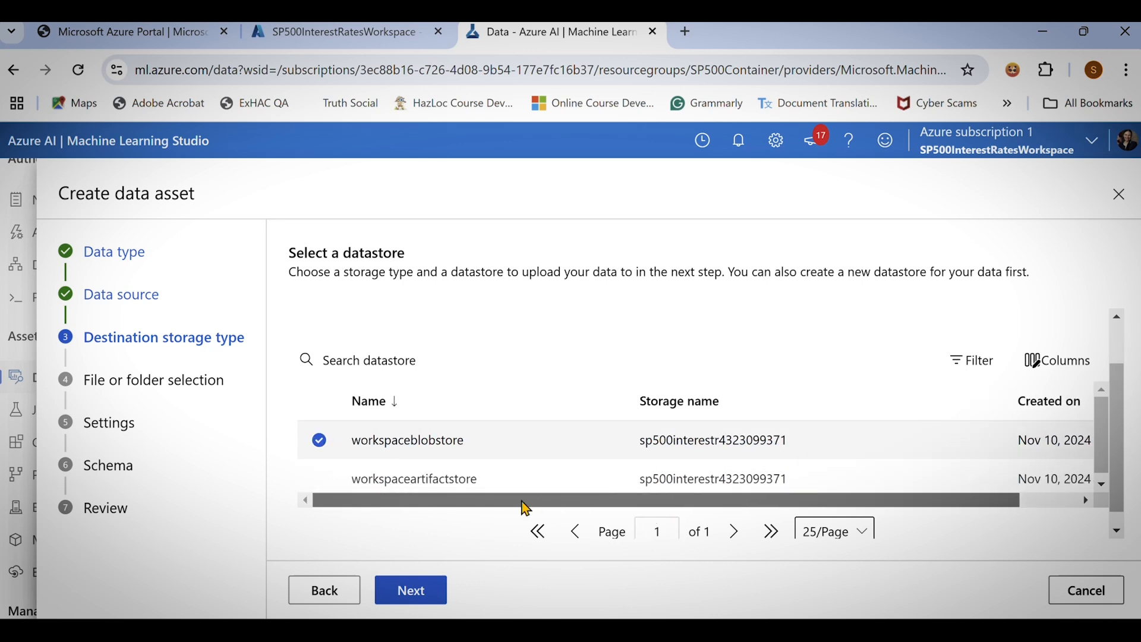
{"action": "left_click", "coordinate": [1104, 483]}
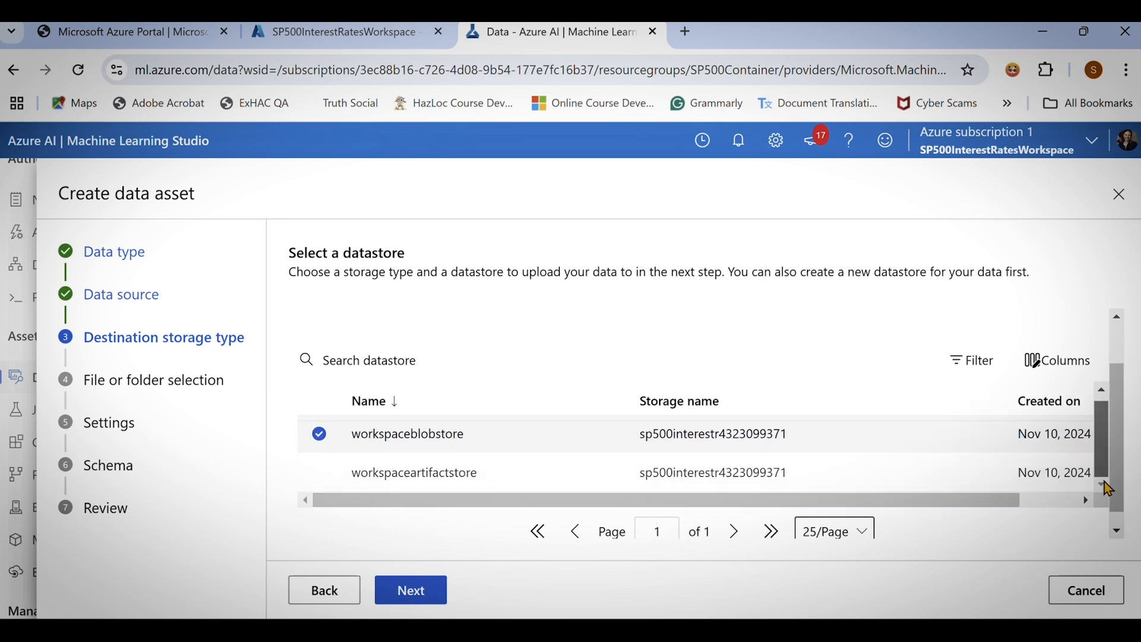
{"action": "scroll", "coordinate": [1104, 483], "scroll_direction": "up", "scroll_amount": 1}
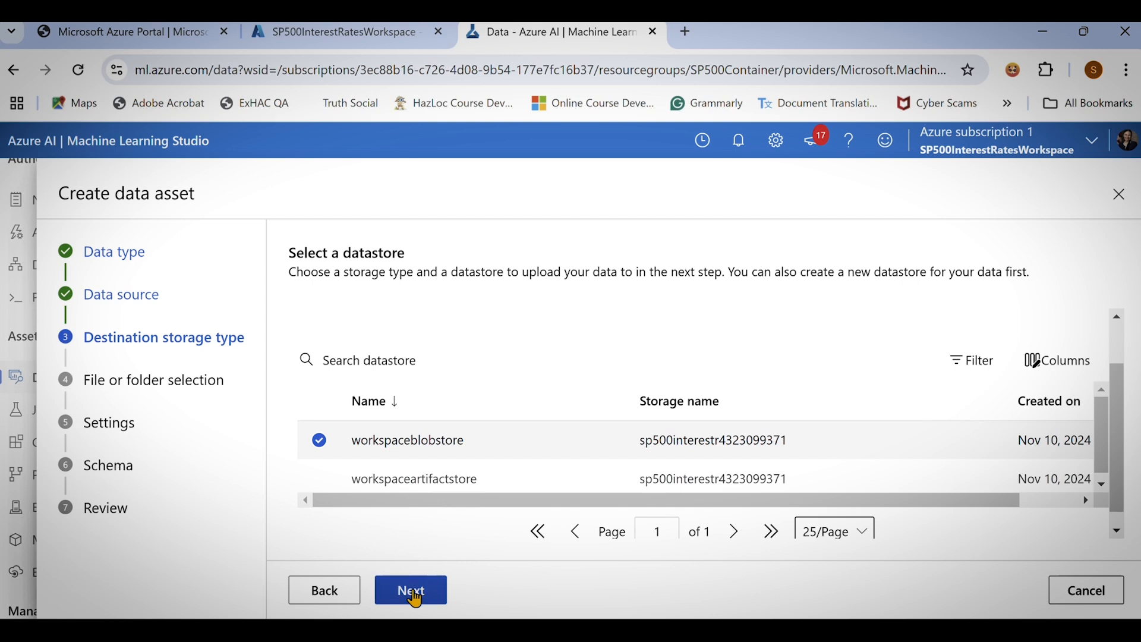
{"action": "left_click", "coordinate": [410, 591]}
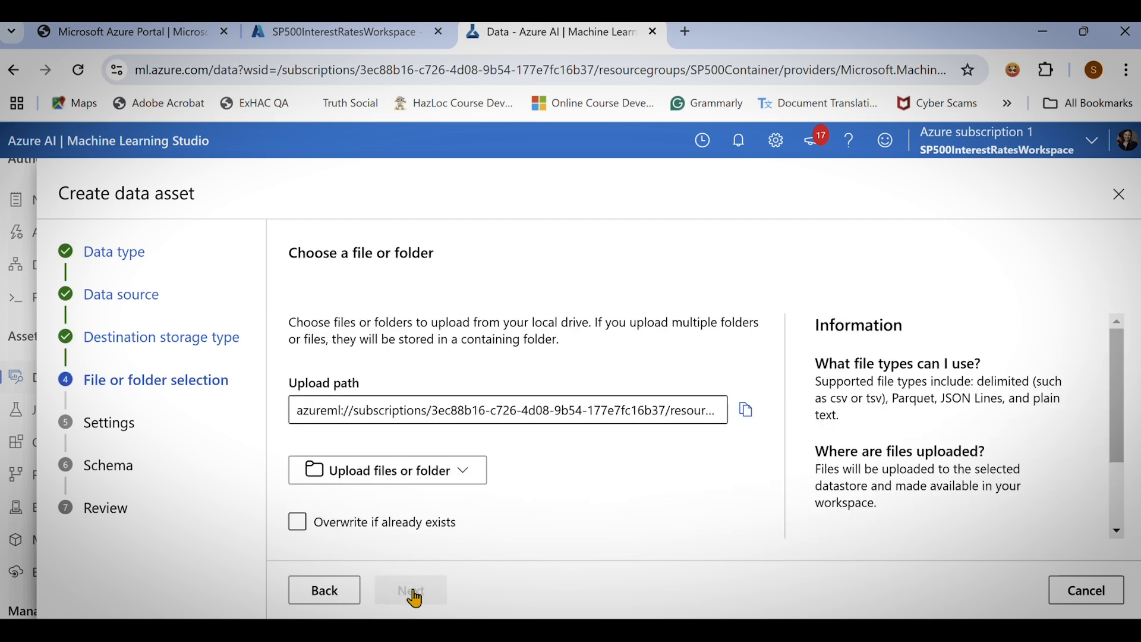
Upload the file PowerBI-SPSS500InterestRates-Final.csv from the "PowerBI for Azure csv file" folder in Documents.
{"action": "left_click", "coordinate": [392, 484]}
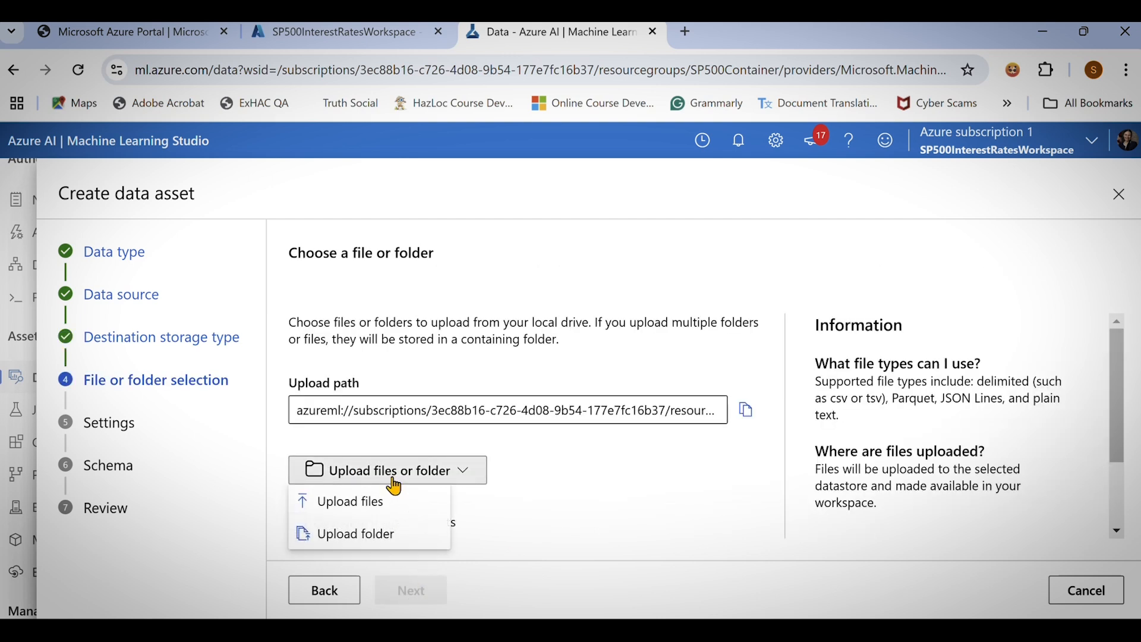
{"action": "left_click", "coordinate": [381, 505]}
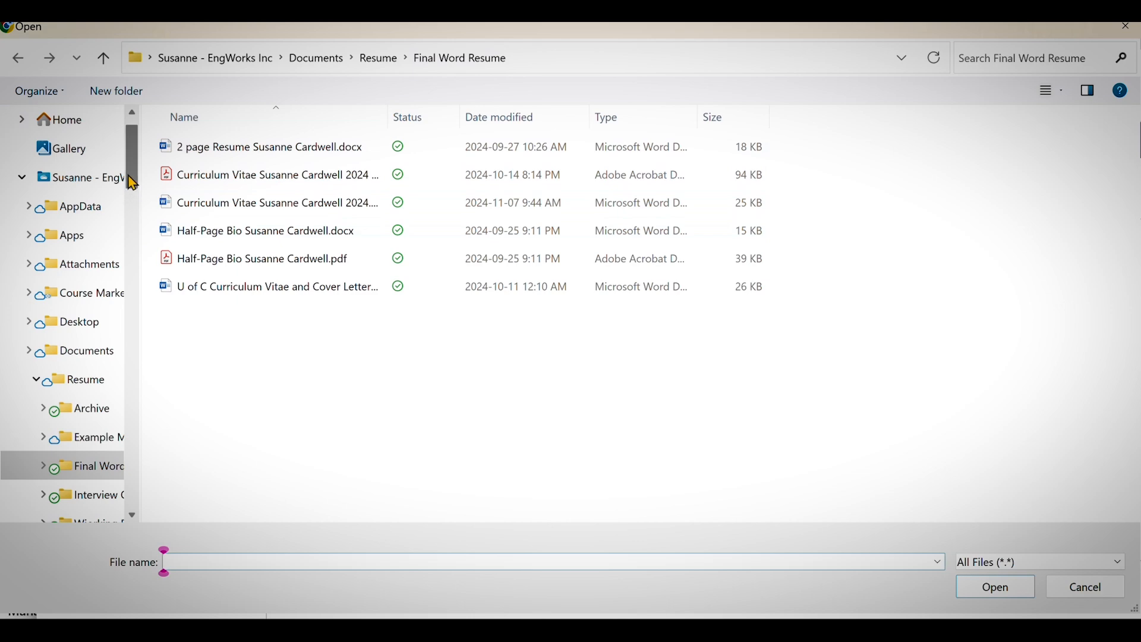
{"action": "left_click", "coordinate": [107, 350]}
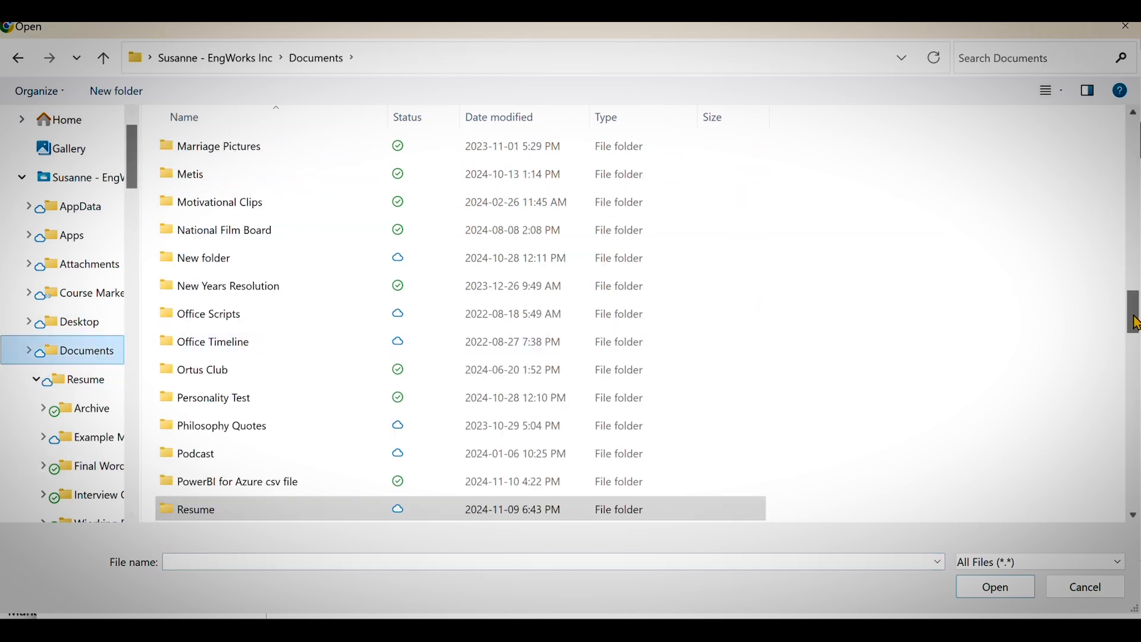
{"action": "mouse_move", "coordinate": [1136, 324]}
{"action": "left_mouse_down"}
{"action": "mouse_move", "coordinate": [1136, 346]}
{"action": "mouse_move", "coordinate": [1132, 315]}
{"action": "mouse_move", "coordinate": [1133, 328]}
{"action": "left_mouse_up"}
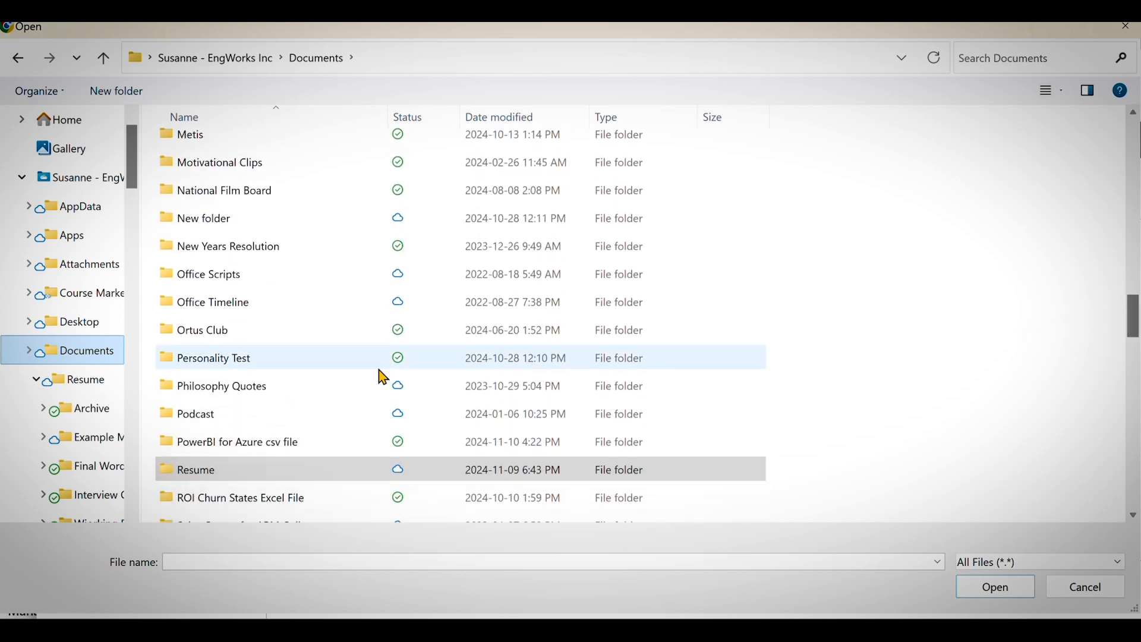
{"action": "double_click", "coordinate": [267, 443]}
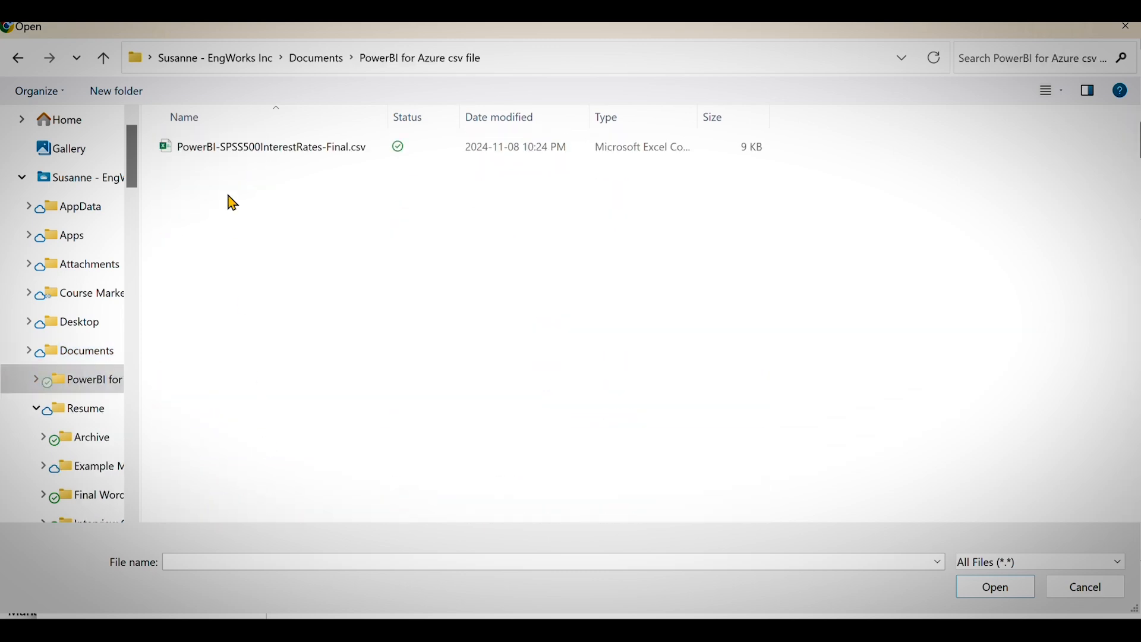
{"action": "double_click", "coordinate": [235, 152]}
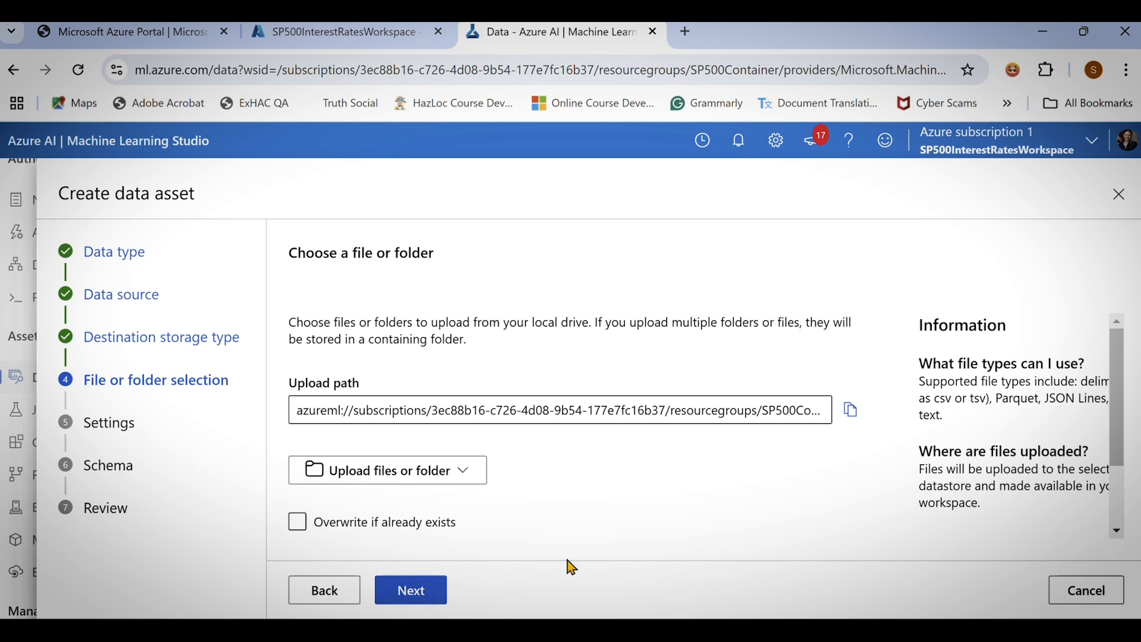
Check the CSV file's entry in the upload list and continue to the data parsing settings.
{"action": "scroll", "coordinate": [1132, 516], "scroll_direction": "down", "scroll_amount": 2}
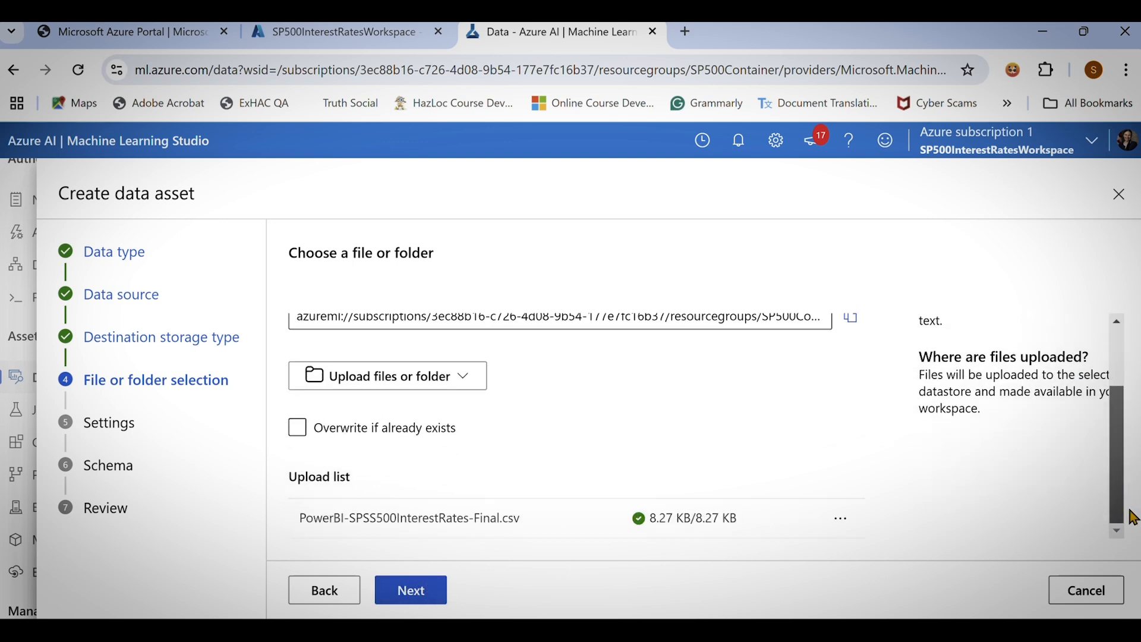
{"action": "scroll", "coordinate": [1132, 515], "scroll_direction": "up", "scroll_amount": 2}
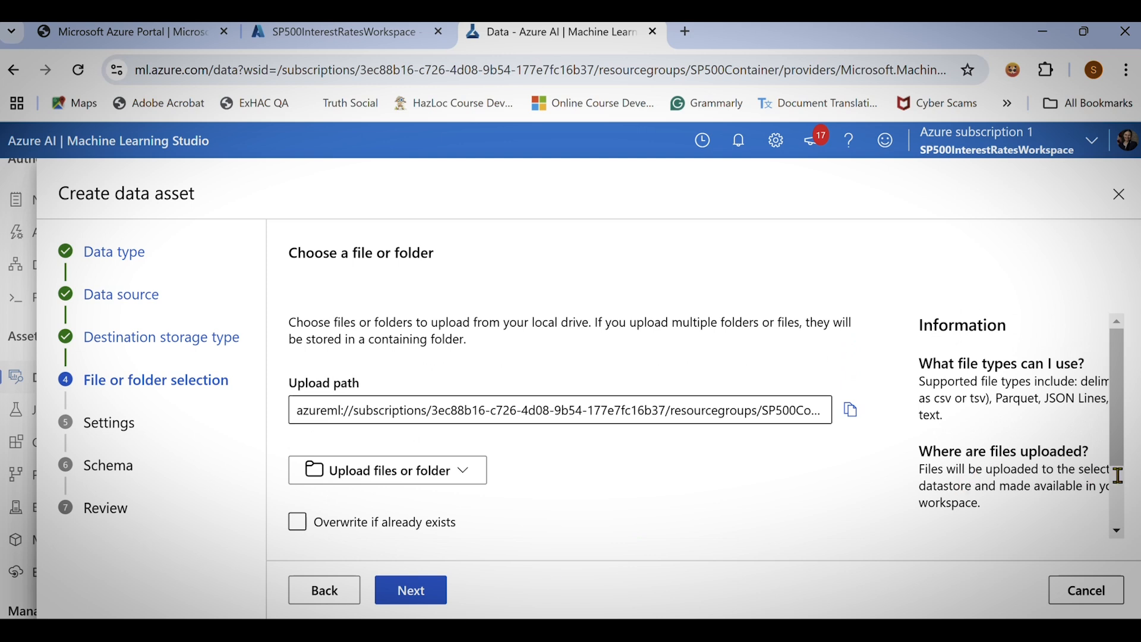
{"action": "left_click_drag", "start_coordinate": [1127, 465], "coordinate": [1125, 542]}
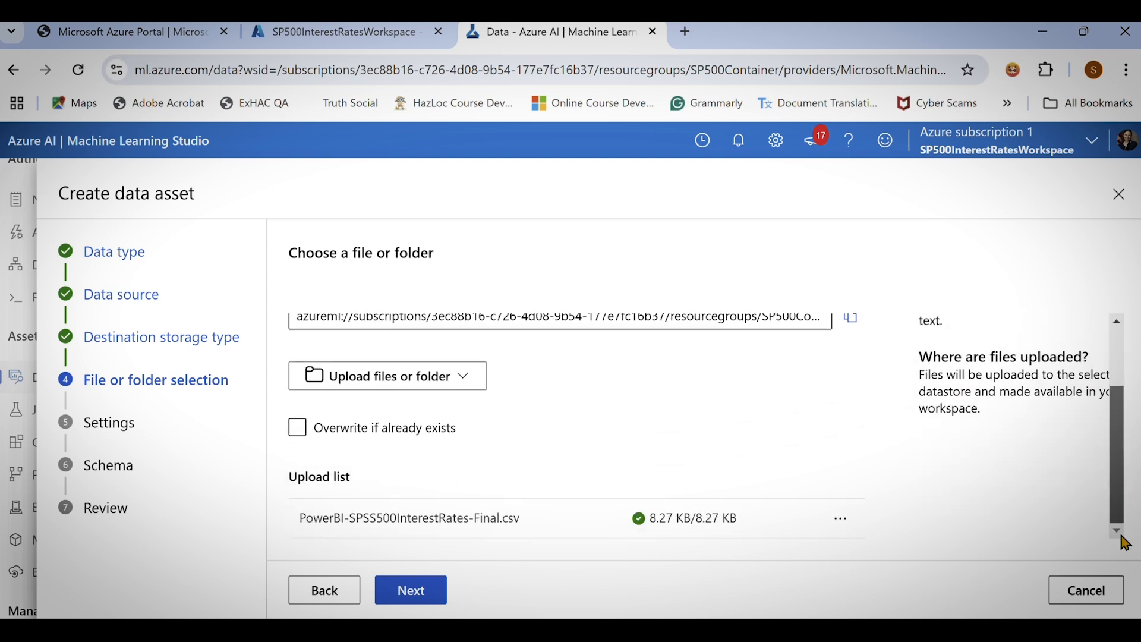
{"action": "left_click", "coordinate": [416, 591]}
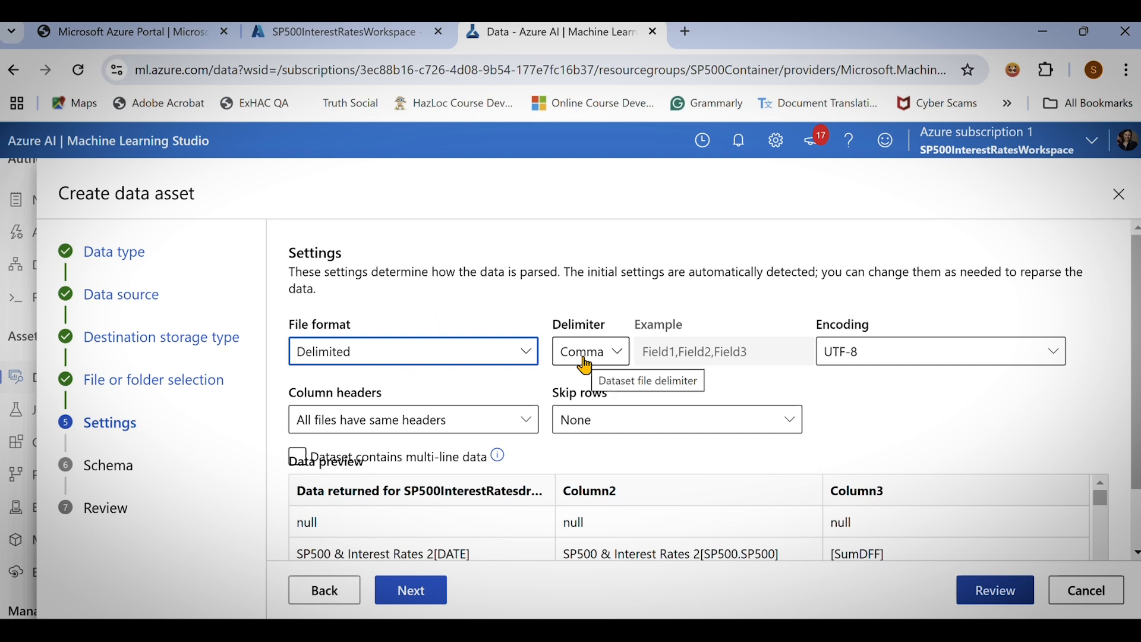
Review the available encoding, file format and delimiter options, keeping UTF-8, Delimited and Comma.
{"action": "left_click", "coordinate": [1061, 359]}
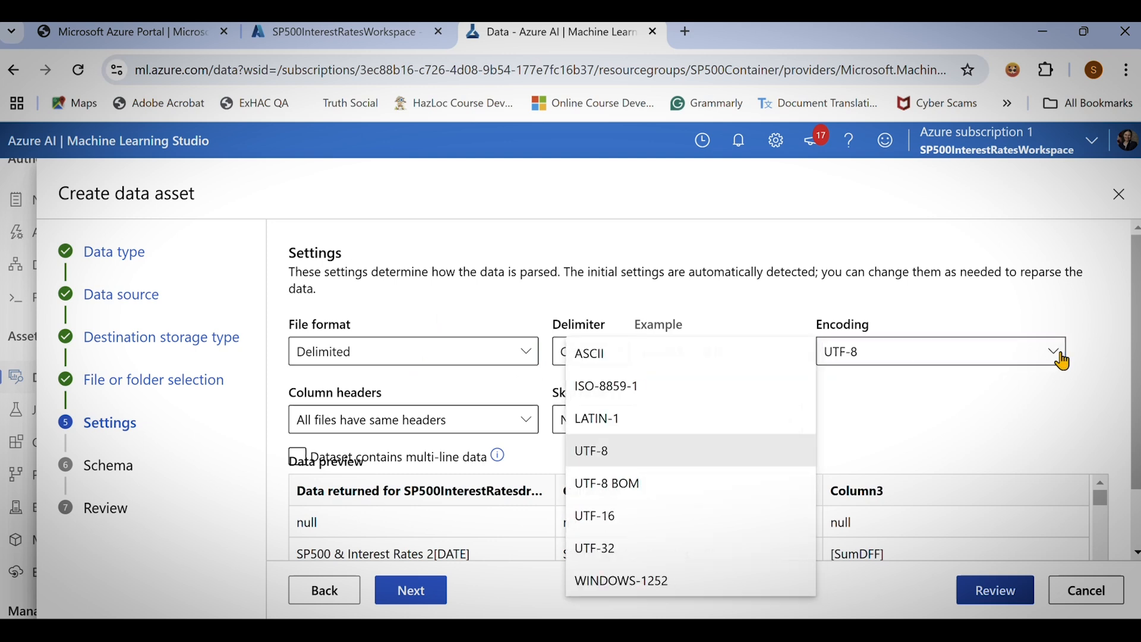
{"action": "left_click", "coordinate": [1061, 359]}
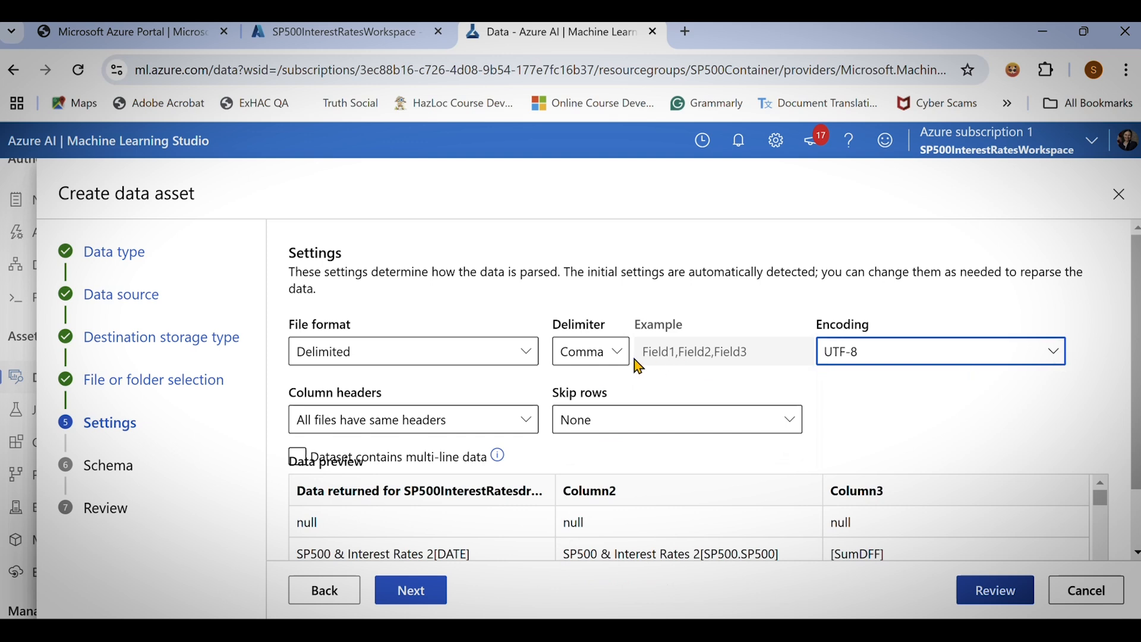
{"action": "left_click", "coordinate": [524, 359]}
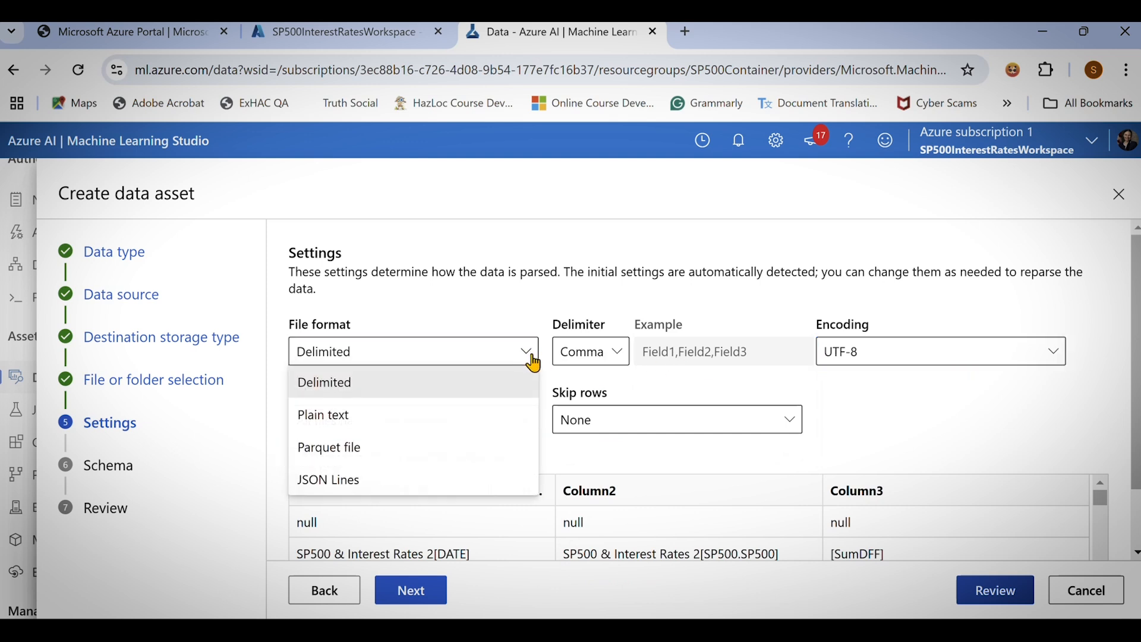
{"action": "left_click", "coordinate": [466, 392]}
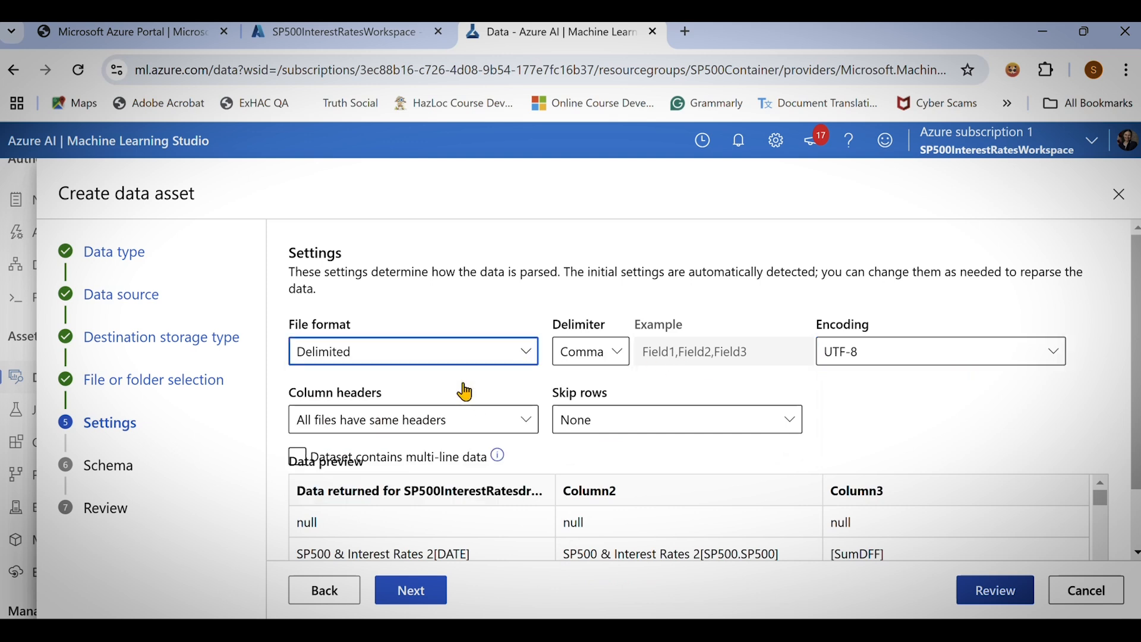
{"action": "left_click", "coordinate": [618, 361]}
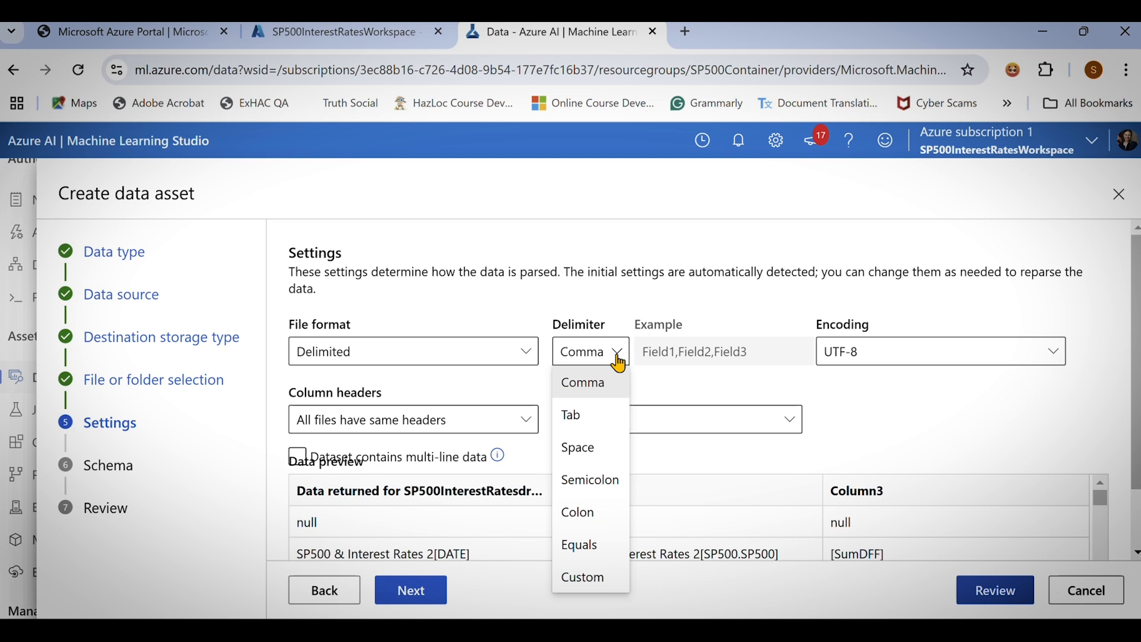
{"action": "left_click", "coordinate": [618, 362]}
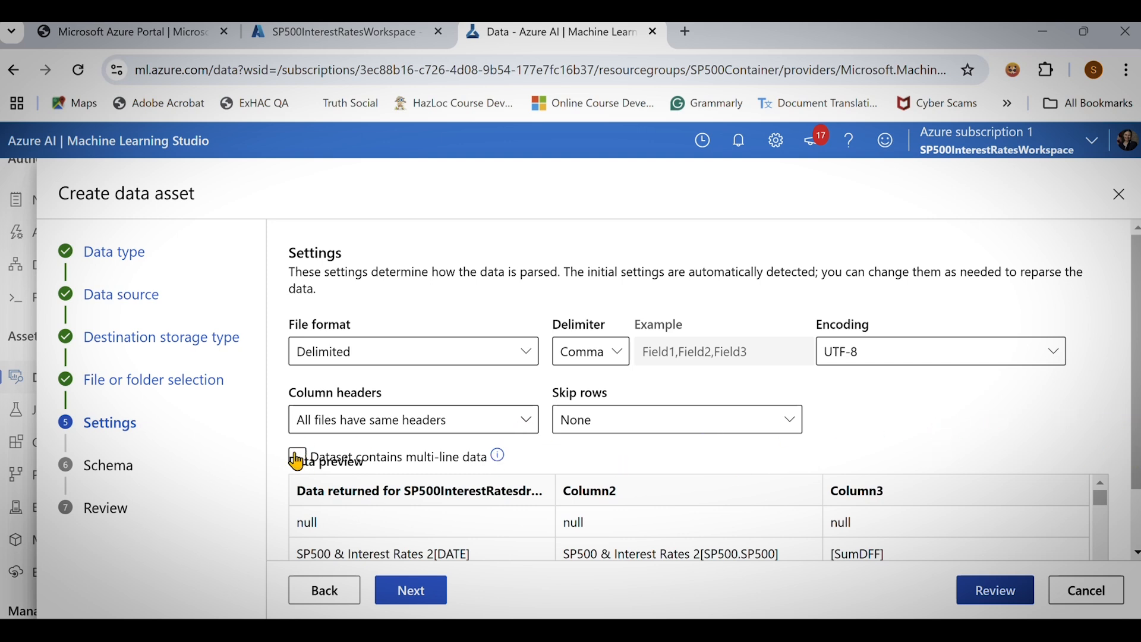
Examine the data preview and try skipping rows from the first file, restoring the skip-rows setting to None.
{"action": "scroll", "coordinate": [297, 462], "scroll_direction": "down", "scroll_amount": 1}
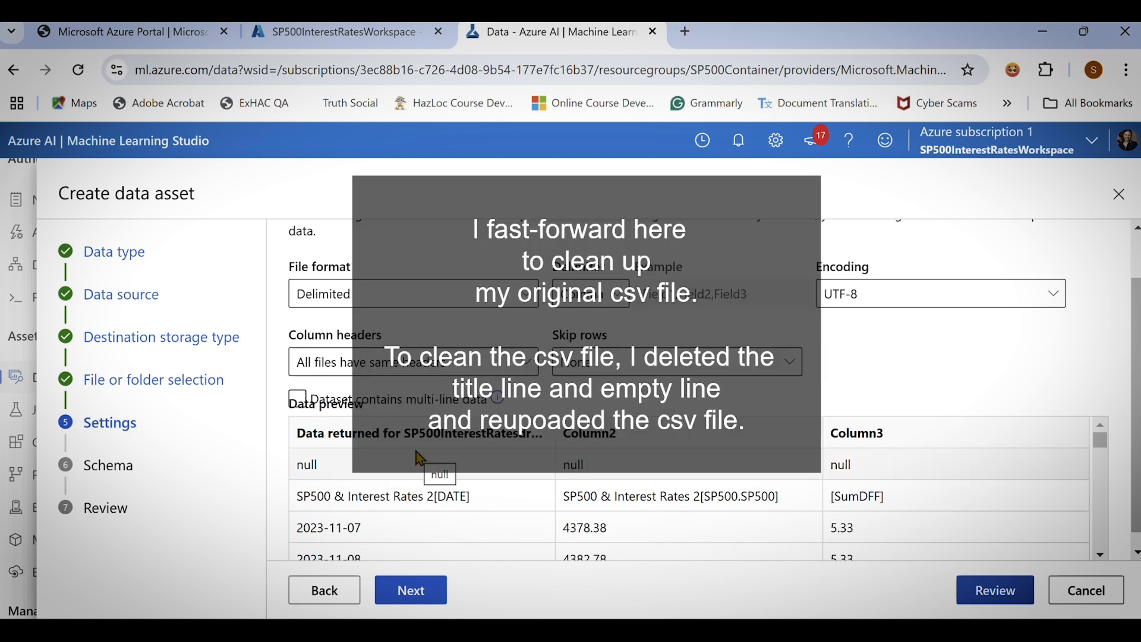
{"action": "scroll", "coordinate": [458, 496], "scroll_direction": "down", "scroll_amount": 9}
{"action": "left_click_drag", "start_coordinate": [1132, 487], "coordinate": [1123, 442]}
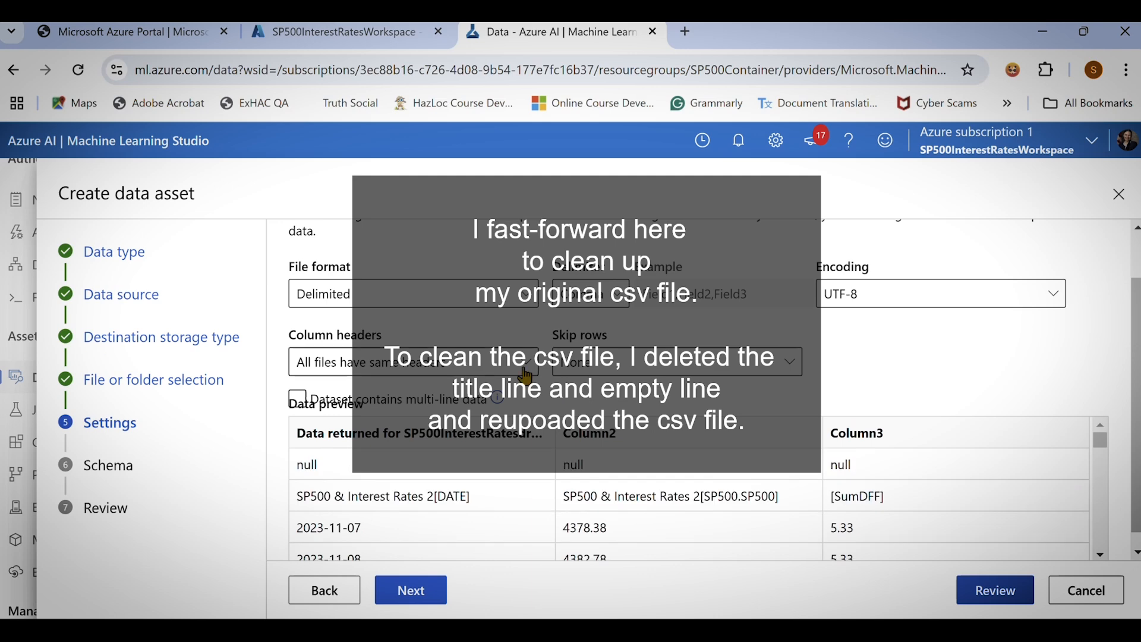
{"action": "left_click", "coordinate": [797, 362]}
{"action": "left_click", "coordinate": [676, 426]}
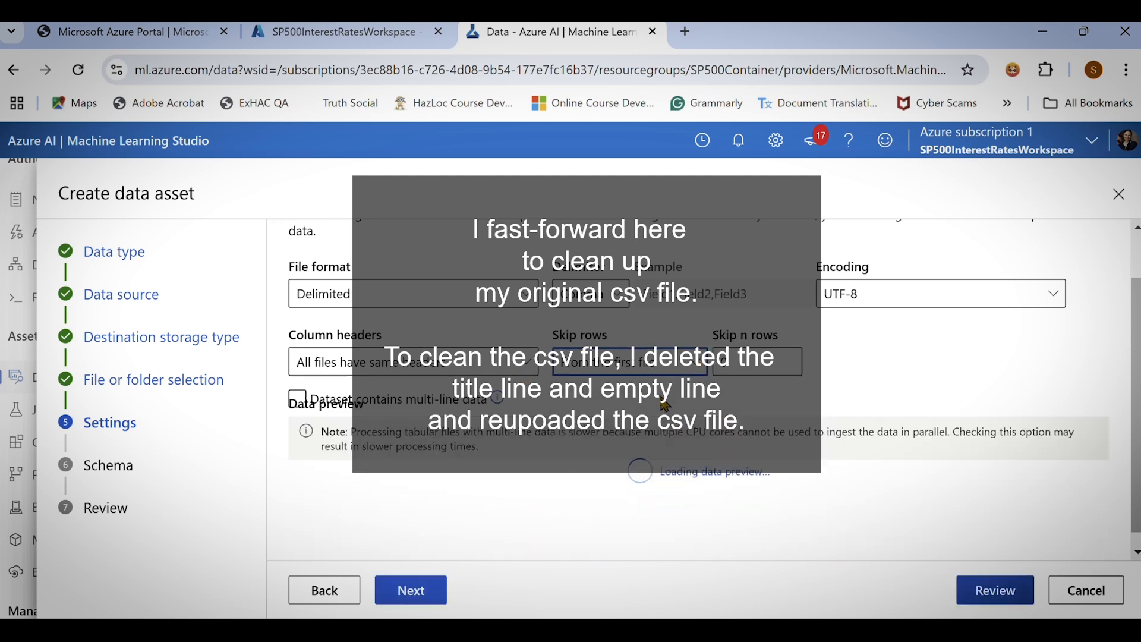
{"action": "left_click", "coordinate": [665, 362]}
{"action": "left_click", "coordinate": [662, 394]}
Try the column header options, check the resulting column types in the schema, and return to the parsing settings.
{"action": "left_click", "coordinate": [521, 363]}
{"action": "left_click", "coordinate": [372, 393]}
{"action": "left_click_drag", "start_coordinate": [1135, 427], "coordinate": [1101, 423]}
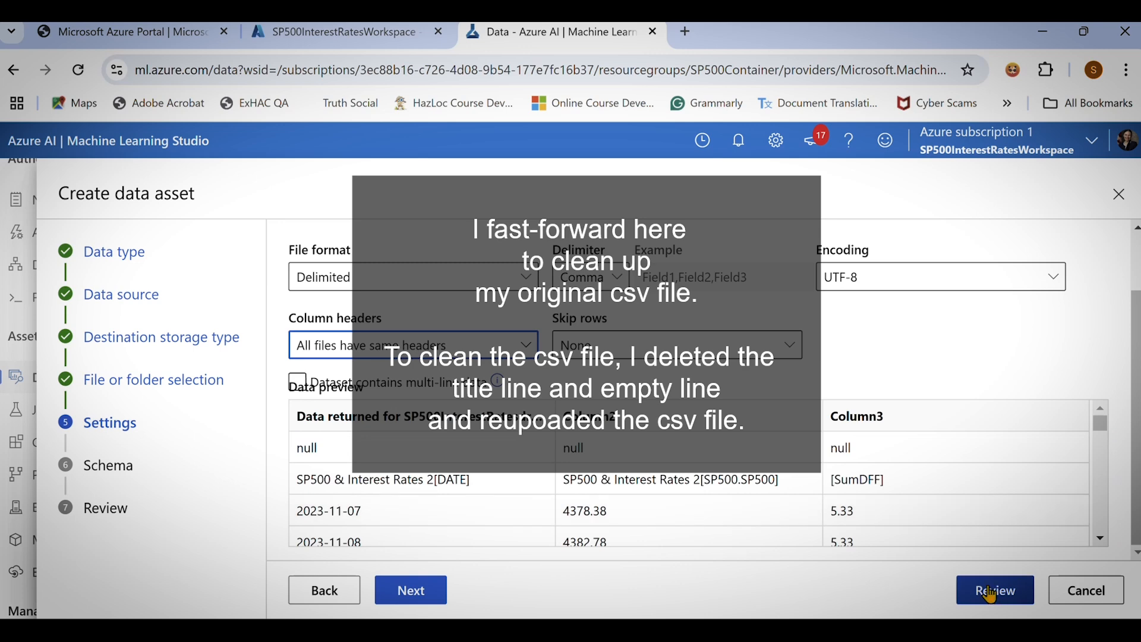
{"action": "left_click", "coordinate": [512, 346]}
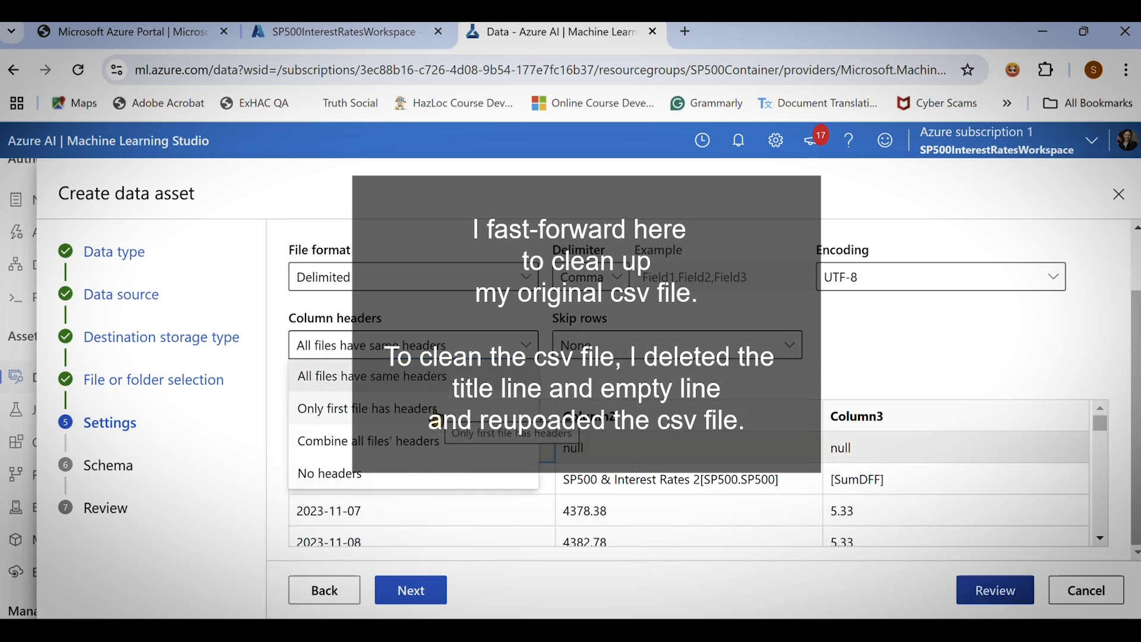
{"action": "left_click", "coordinate": [428, 422]}
{"action": "left_click", "coordinate": [410, 590]}
{"action": "scroll", "coordinate": [556, 440], "scroll_direction": "down", "scroll_amount": 3}
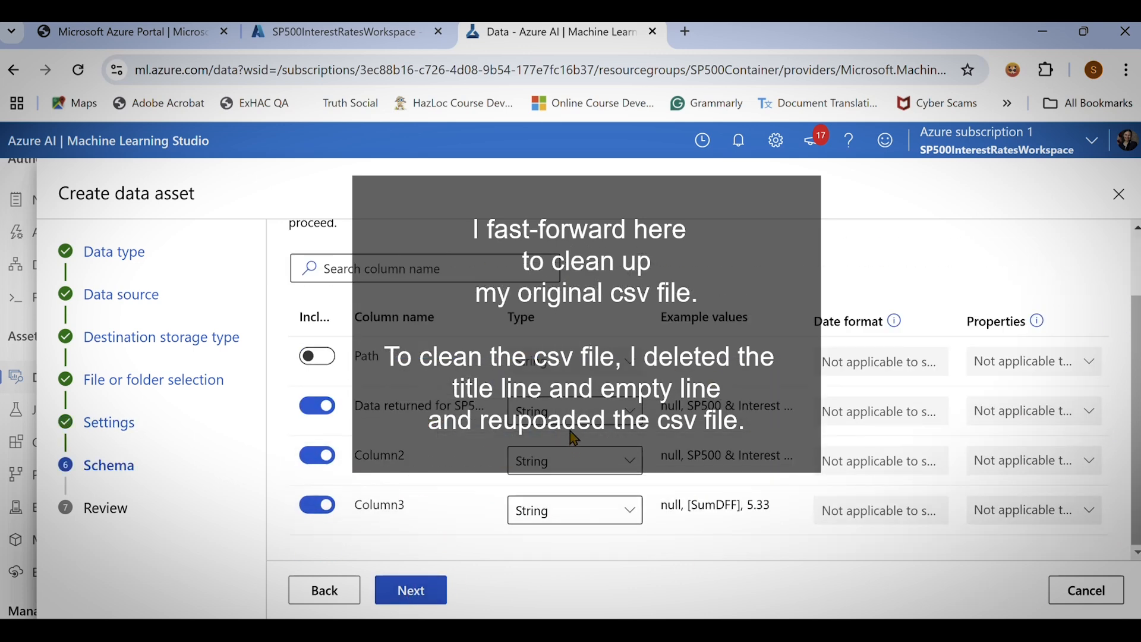
{"action": "left_click", "coordinate": [631, 462]}
{"action": "left_click", "coordinate": [324, 590]}
Try the "Only first file has headers" and "No headers" options for the column headers, and check the data preview.
{"action": "left_click", "coordinate": [526, 423]}
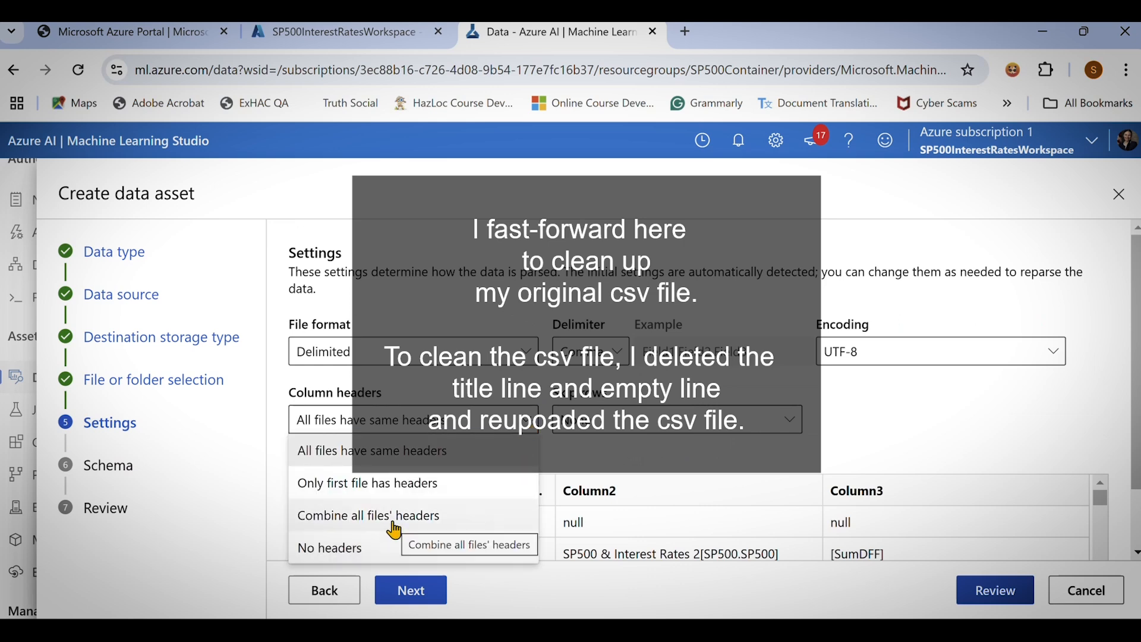
{"action": "left_click", "coordinate": [369, 483]}
{"action": "left_click", "coordinate": [427, 420]}
{"action": "left_click", "coordinate": [333, 546]}
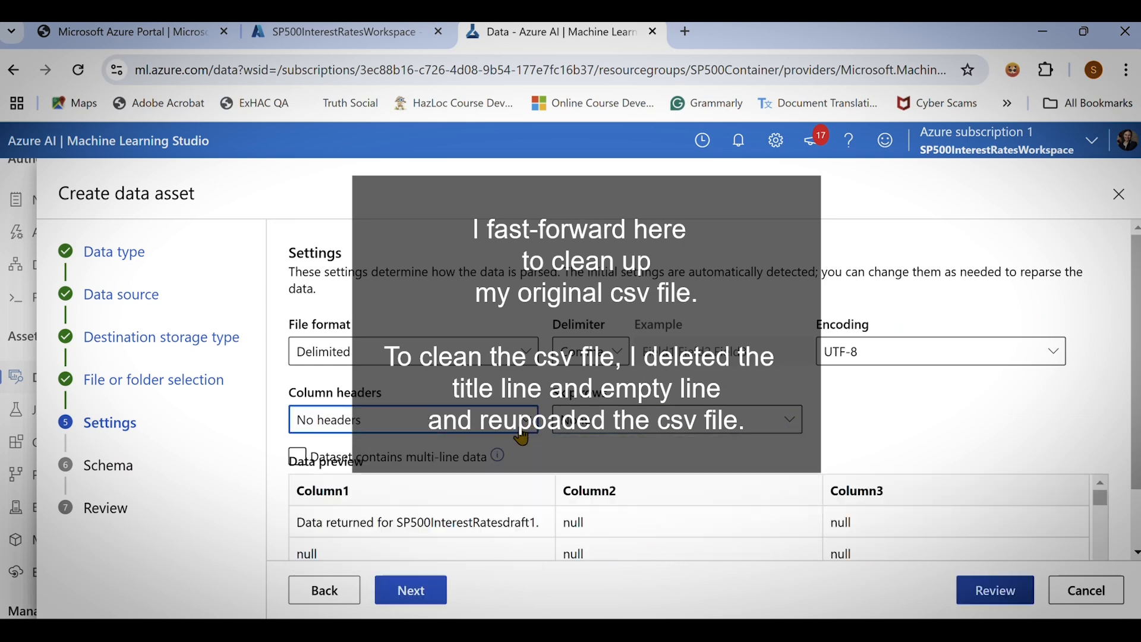
{"action": "left_click", "coordinate": [428, 419]}
{"action": "left_click", "coordinate": [428, 465]}
{"action": "left_click", "coordinate": [751, 422]}
{"action": "scroll", "coordinate": [751, 433], "scroll_direction": "down", "scroll_amount": 1}
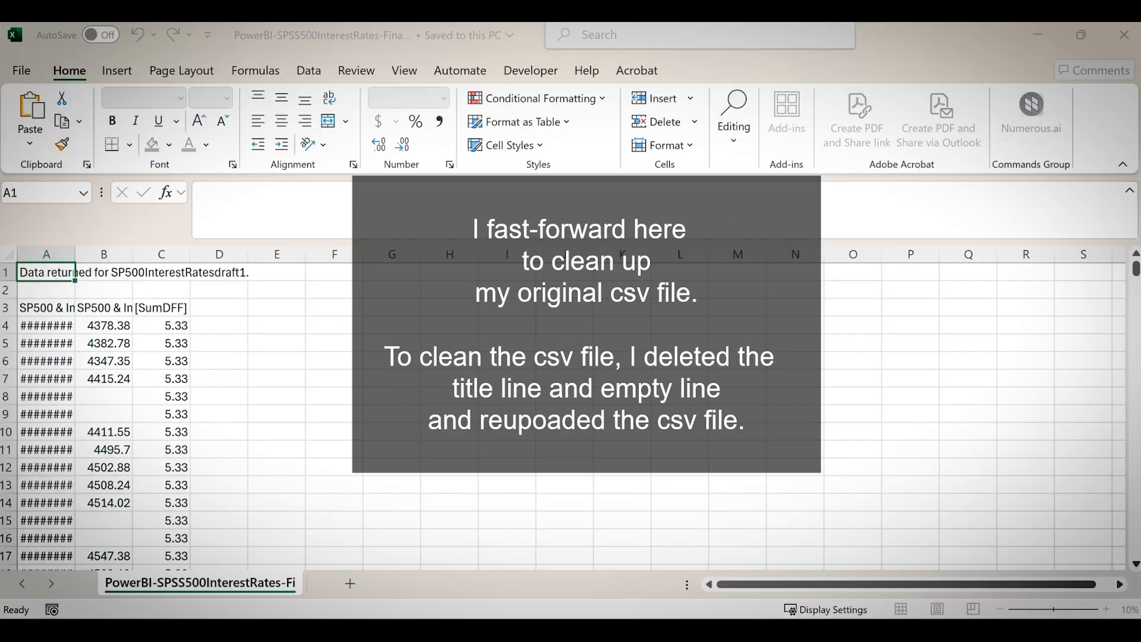
In the CSV file in Excel, delete the title row and the empty row below it, and close the workbook.
{"action": "left_click_drag", "start_coordinate": [8, 290], "coordinate": [8, 273]}
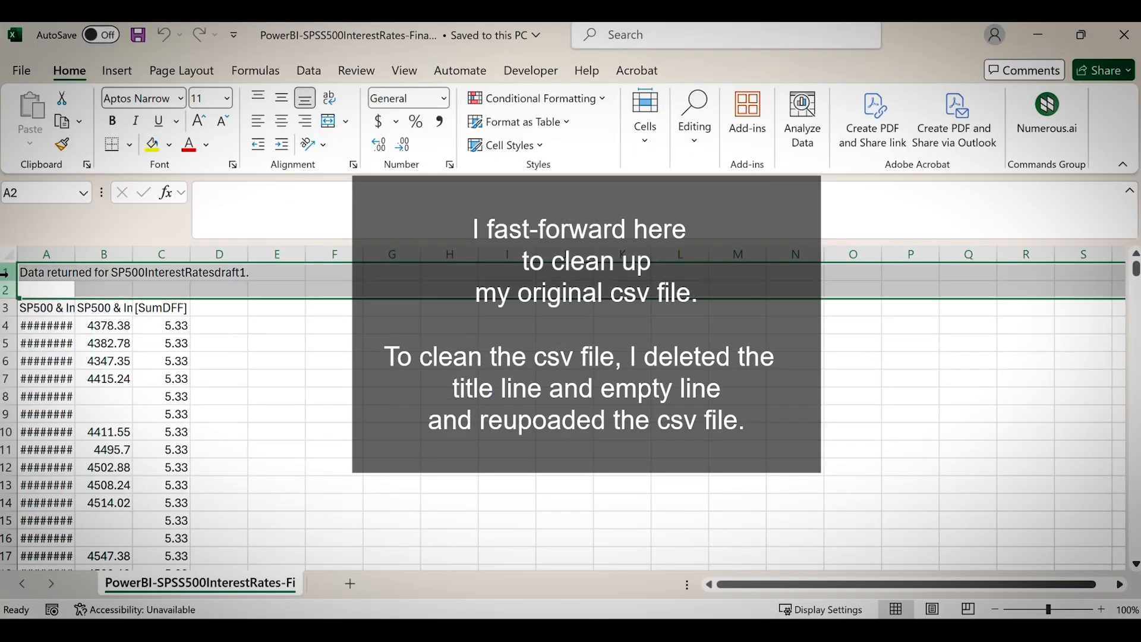
{"action": "right_click", "coordinate": [7, 273]}
{"action": "left_click", "coordinate": [59, 460]}
{"action": "left_click", "coordinate": [1124, 34]}
Back in Machine Learning Studio, upload PowerBI-SPSS500InterestRates-Final.csv again with overwriting enabled and continue to the parsing settings.
{"action": "left_click", "coordinate": [322, 594]}
{"action": "left_click", "coordinate": [387, 470]}
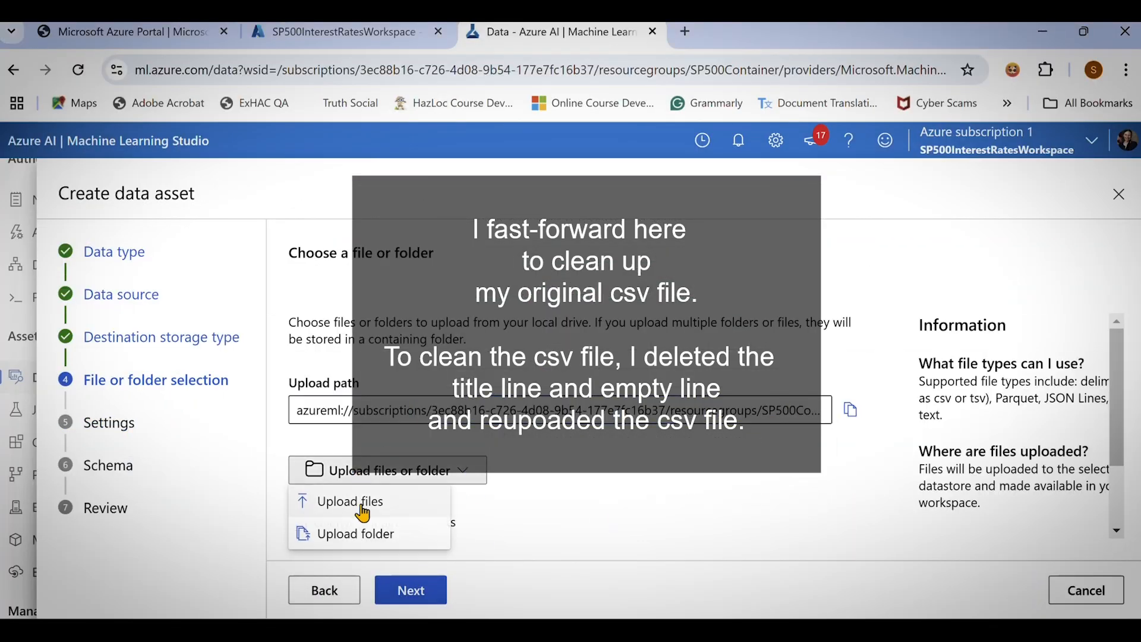
{"action": "left_click", "coordinate": [331, 509]}
{"action": "double_click", "coordinate": [254, 149]}
{"action": "left_click", "coordinate": [297, 521]}
{"action": "left_click", "coordinate": [412, 591]}
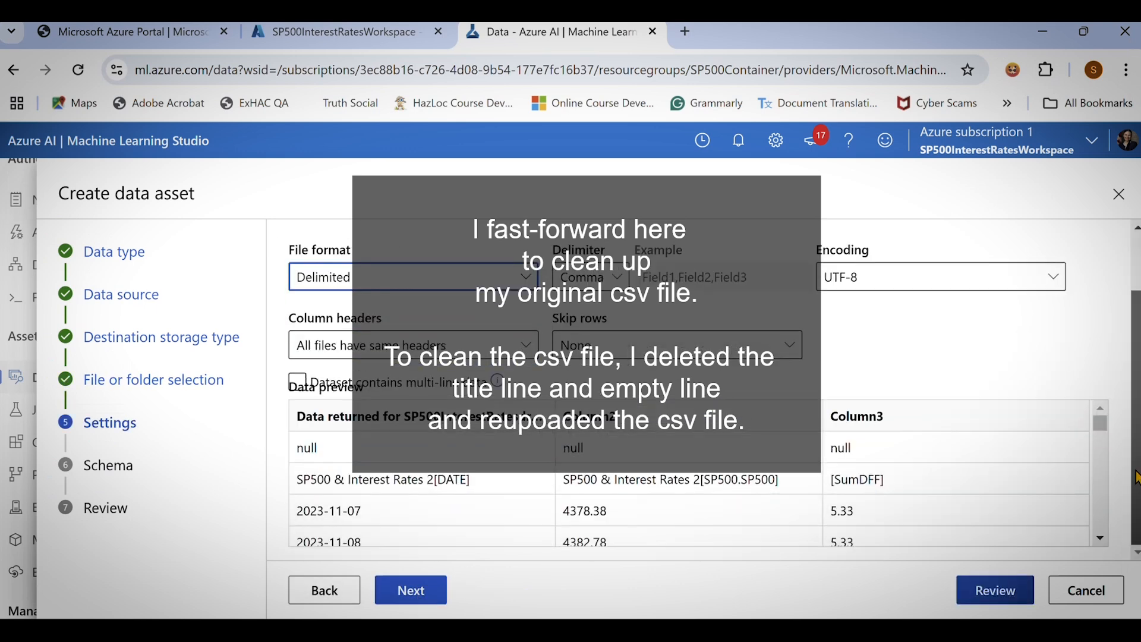
Recheck the delimiter and file format, return to the file selection and enable overwriting of existing files.
{"action": "left_click", "coordinate": [621, 279]}
{"action": "left_click", "coordinate": [525, 279]}
{"action": "left_click", "coordinate": [526, 278]}
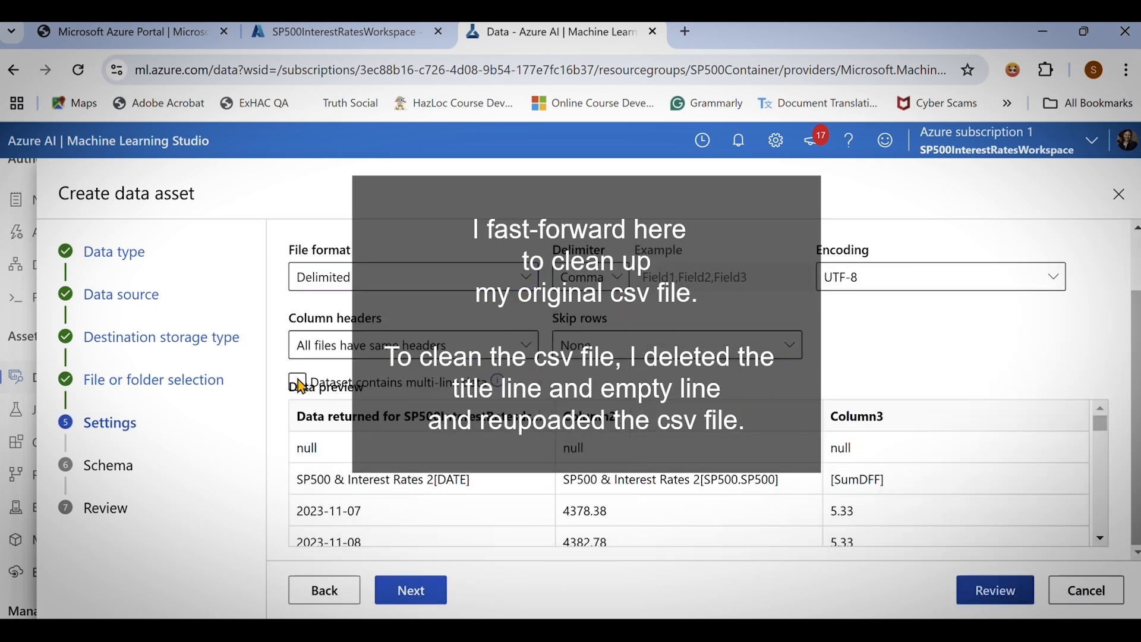
{"action": "left_click", "coordinate": [325, 585]}
{"action": "left_click", "coordinate": [297, 521]}
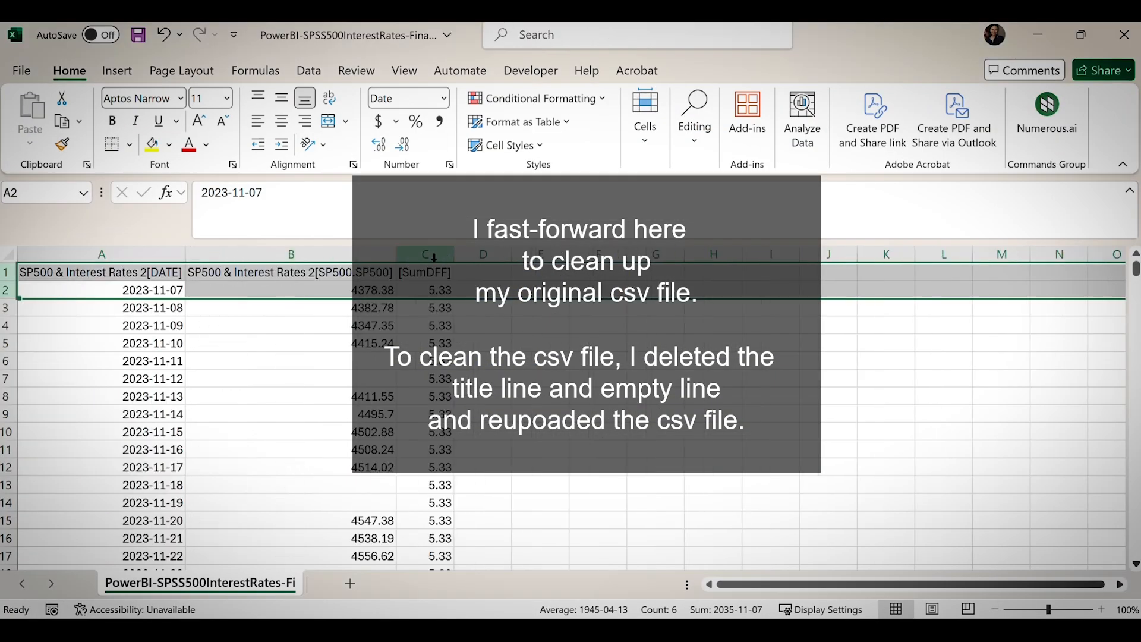
In the CSV file in Excel, rename the three column headers to Dates, SP500 and Interest, and save the file.
{"action": "left_click_drag", "start_coordinate": [364, 191], "coordinate": [81, 178]}
{"action": "key", "text": "BackSpace"}
{"action": "left_click", "coordinate": [291, 272]}
{"action": "left_click", "coordinate": [101, 272]}
{"action": "type", "text": "Dates"}
{"action": "left_click", "coordinate": [279, 272]}
{"action": "left_click_drag", "start_coordinate": [410, 192], "coordinate": [150, 185]}
{"action": "type", "text": "SP500"}
{"action": "key", "text": "Tab"}
{"action": "type", "text": "Interest"}
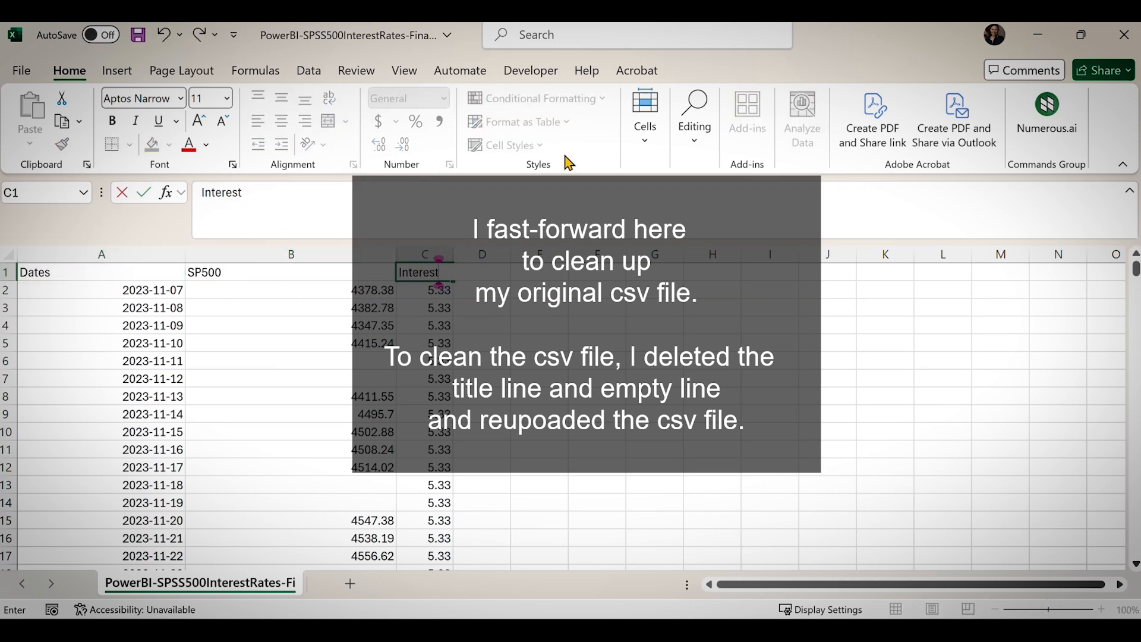
{"action": "left_click", "coordinate": [138, 35]}
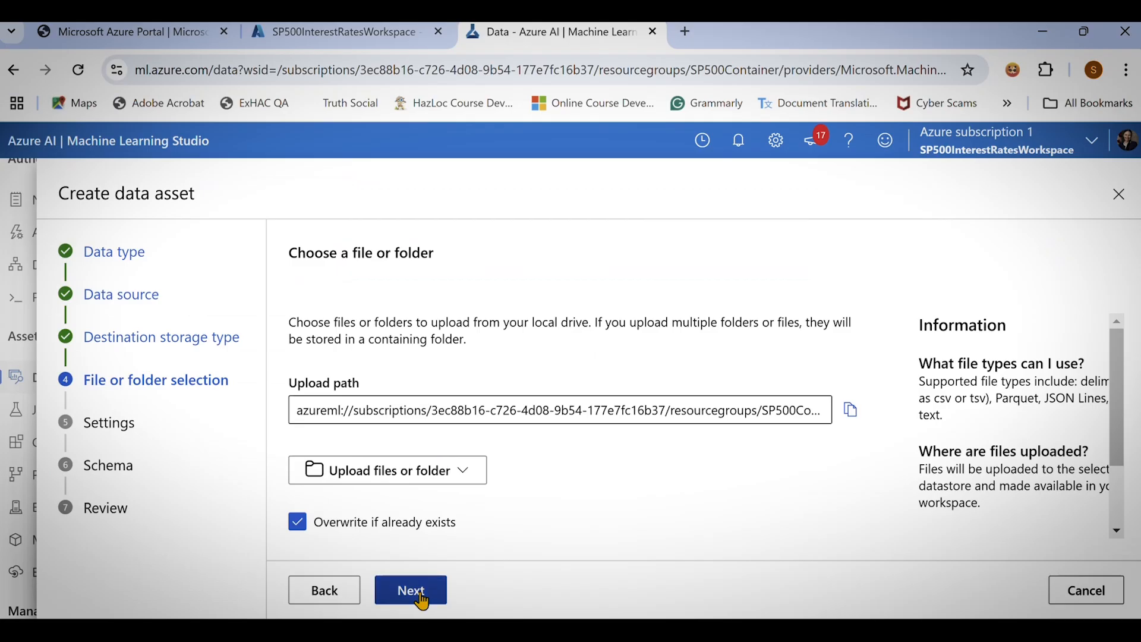
Back in Machine Learning Studio, open the parsing settings, check the data preview and continue to the schema.
{"action": "left_click", "coordinate": [418, 590]}
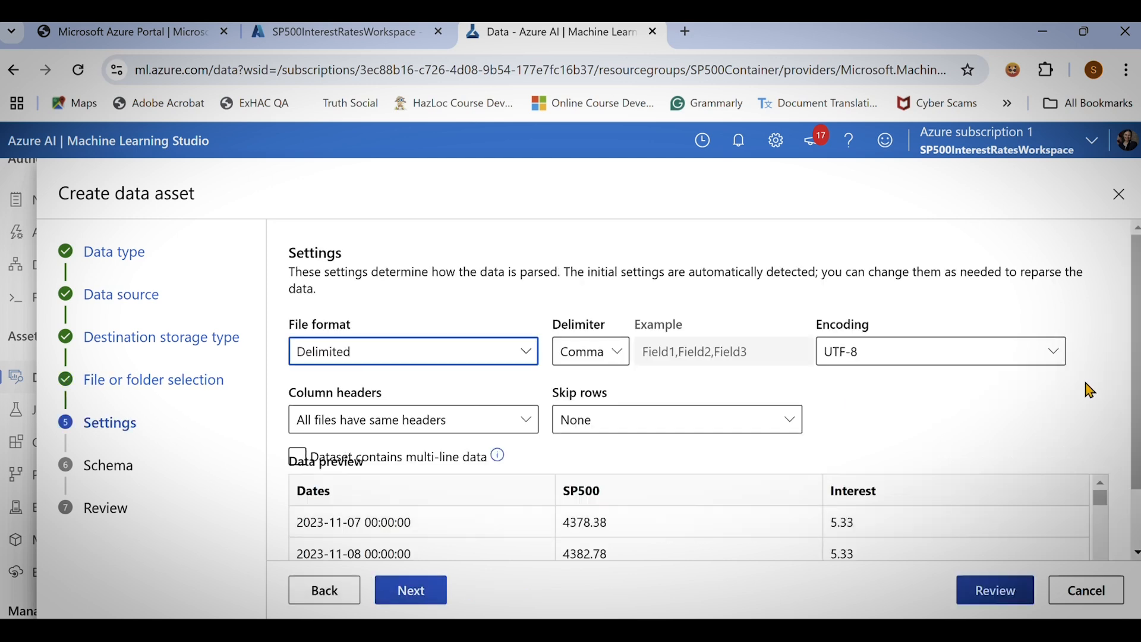
{"action": "left_click_drag", "start_coordinate": [1139, 368], "coordinate": [1138, 427]}
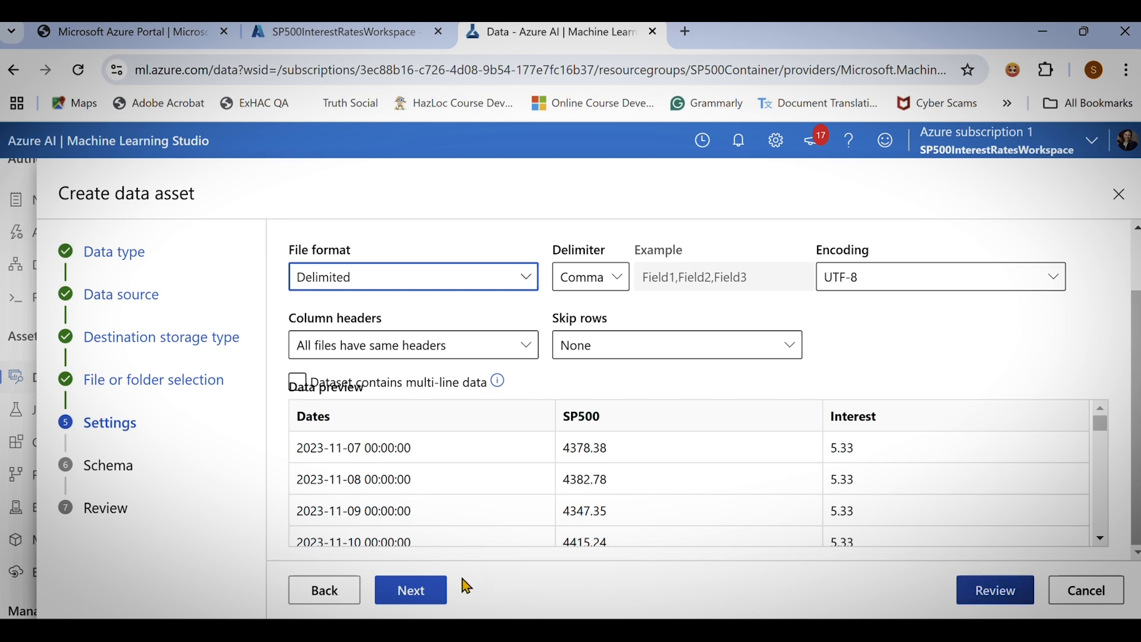
{"action": "left_click", "coordinate": [424, 591]}
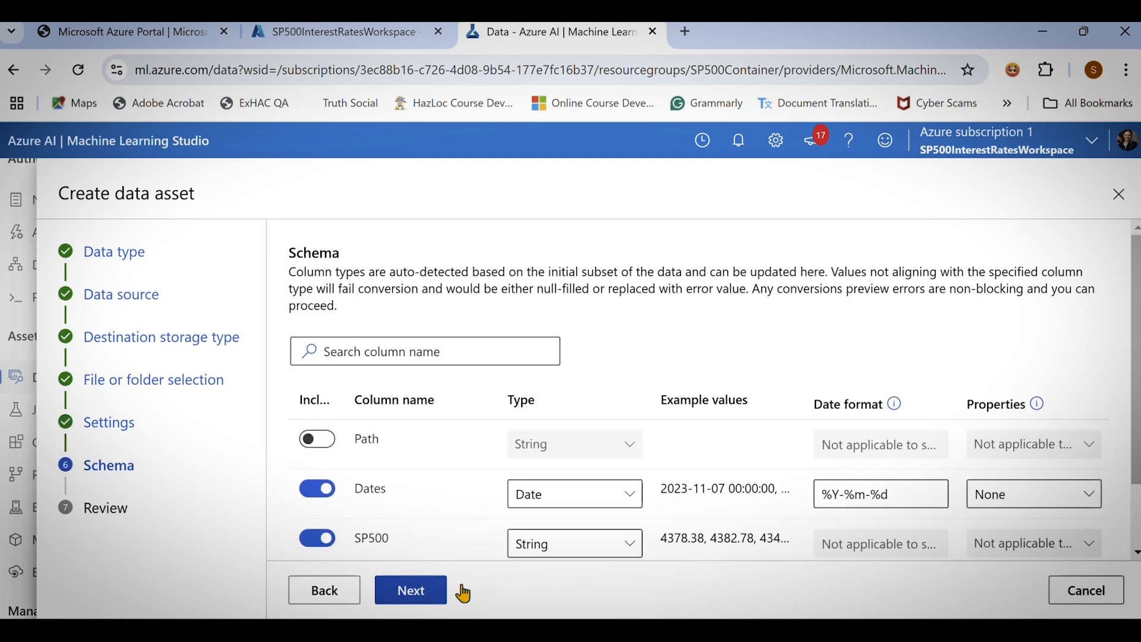
Set the SP500 column's type to Decimal (dot '.'), keep the same type for Interest, and continue to the review.
{"action": "scroll", "coordinate": [925, 470], "scroll_direction": "down", "scroll_amount": 2}
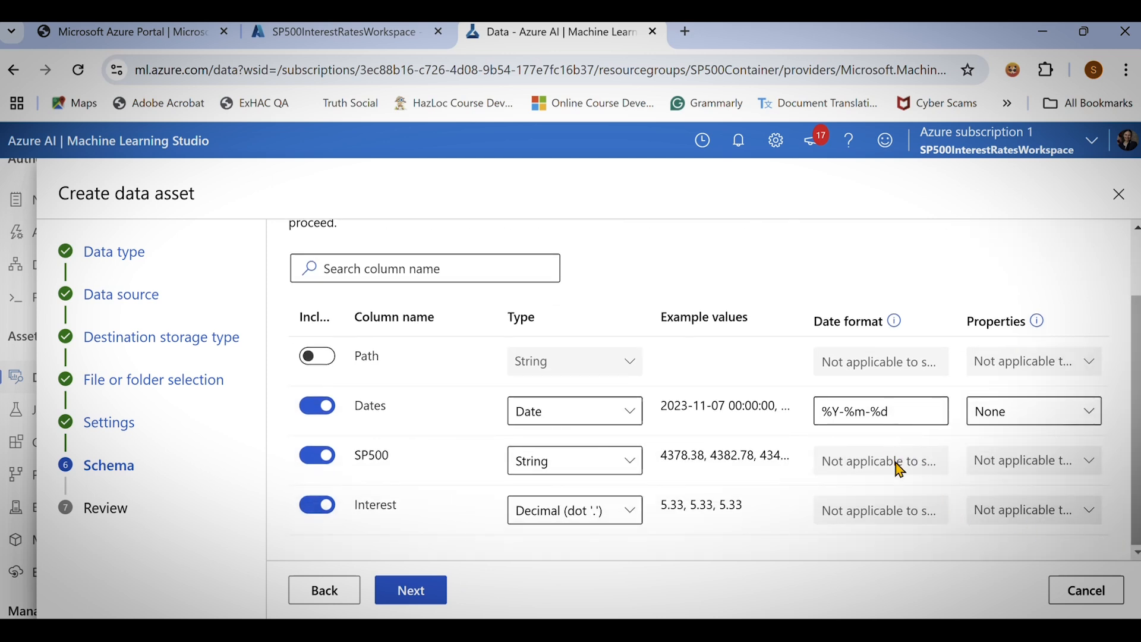
{"action": "left_click", "coordinate": [629, 465]}
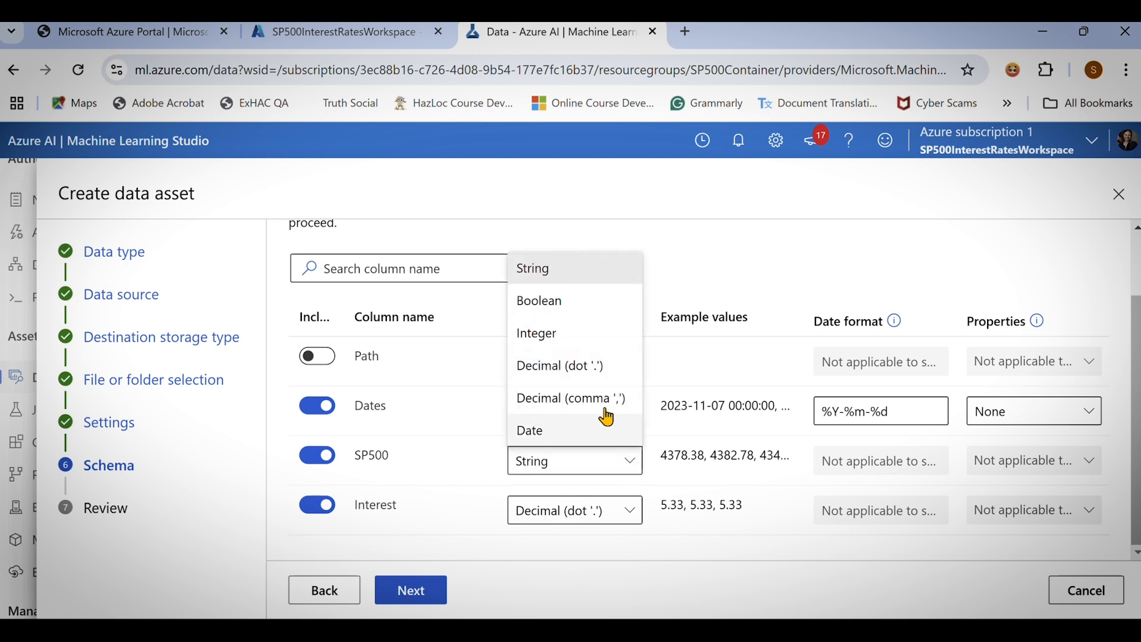
{"action": "left_click", "coordinate": [547, 375]}
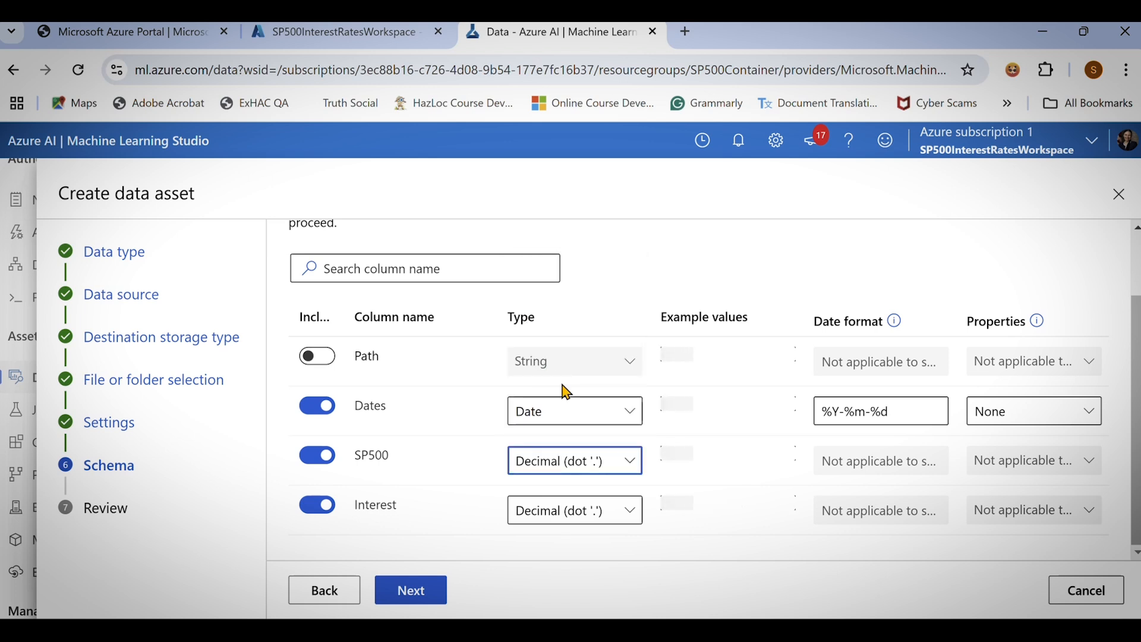
{"action": "left_click", "coordinate": [630, 520]}
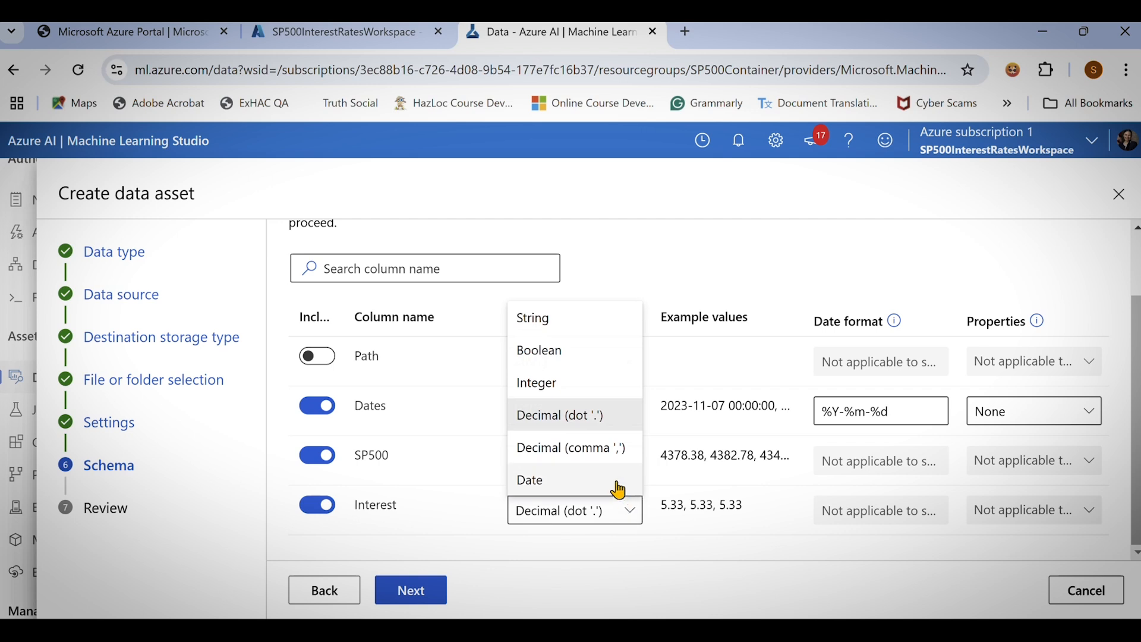
{"action": "left_click", "coordinate": [588, 424]}
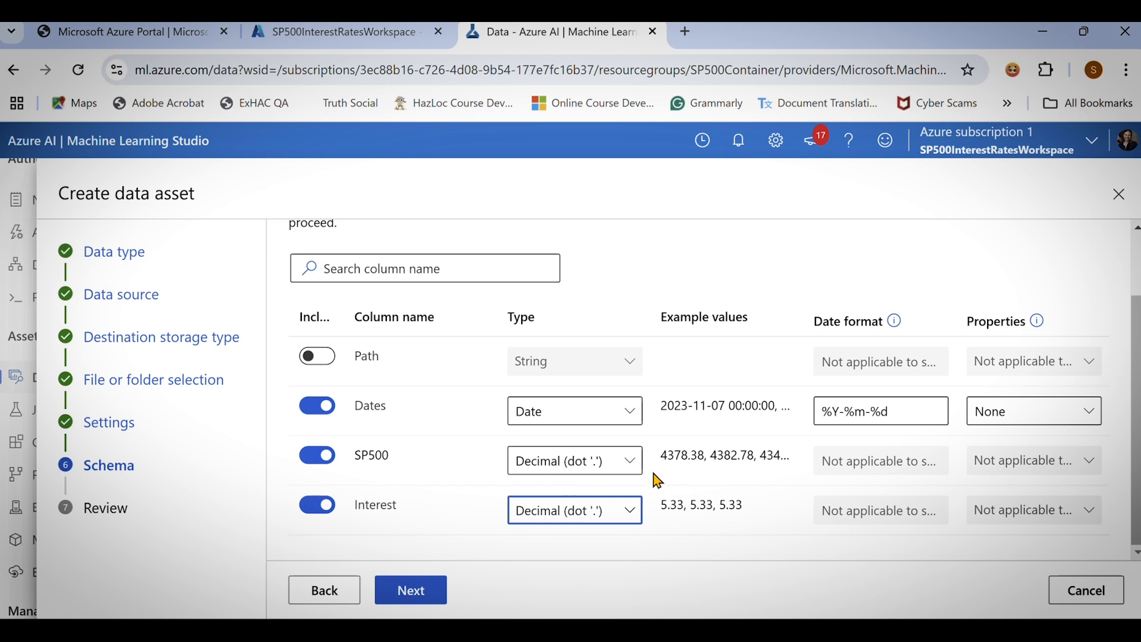
{"action": "left_click", "coordinate": [428, 594]}
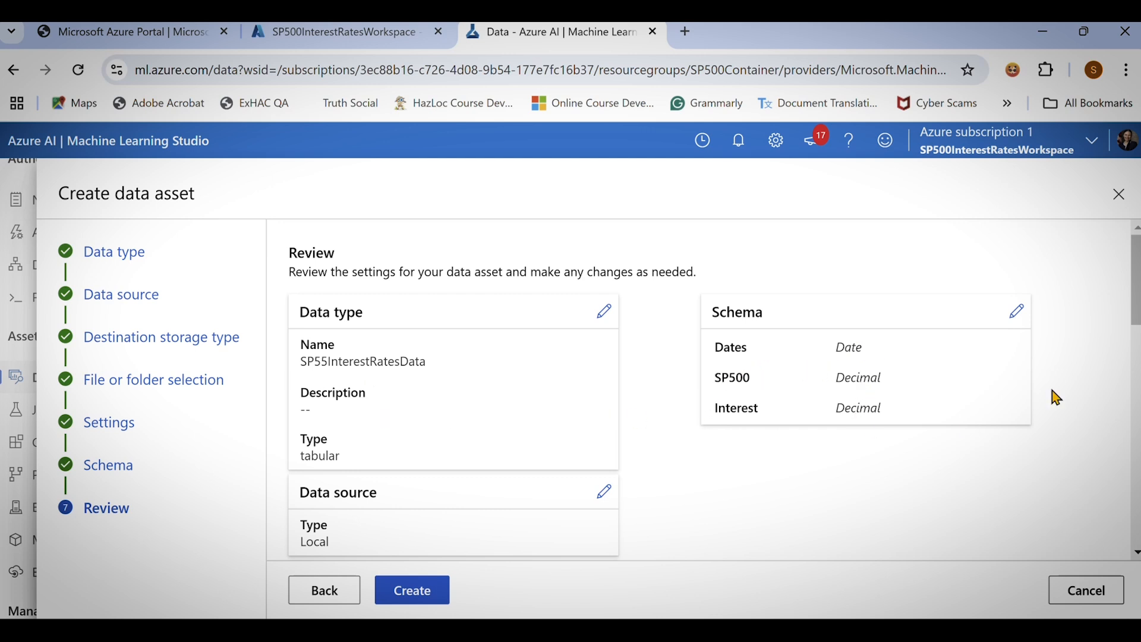
Review the data asset's file selection, storage and parsing settings, and create the asset.
{"action": "scroll", "coordinate": [1137, 310], "scroll_direction": "down", "scroll_amount": 1}
{"action": "scroll", "coordinate": [1138, 310], "scroll_direction": "down", "scroll_amount": 6}
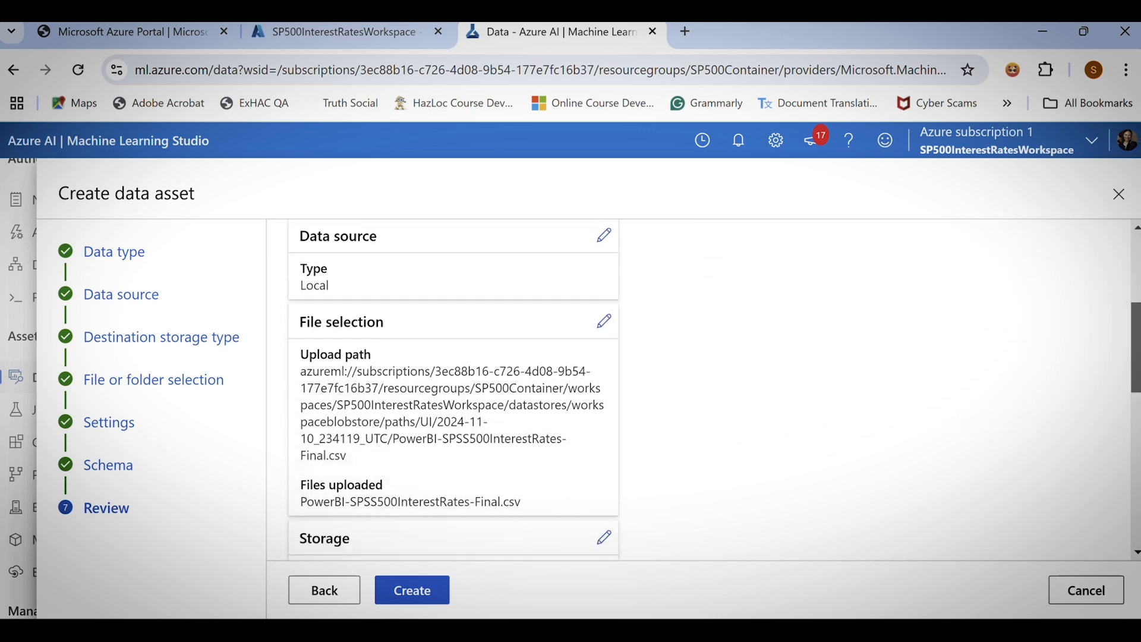
{"action": "scroll", "coordinate": [1137, 310], "scroll_direction": "down", "scroll_amount": 5}
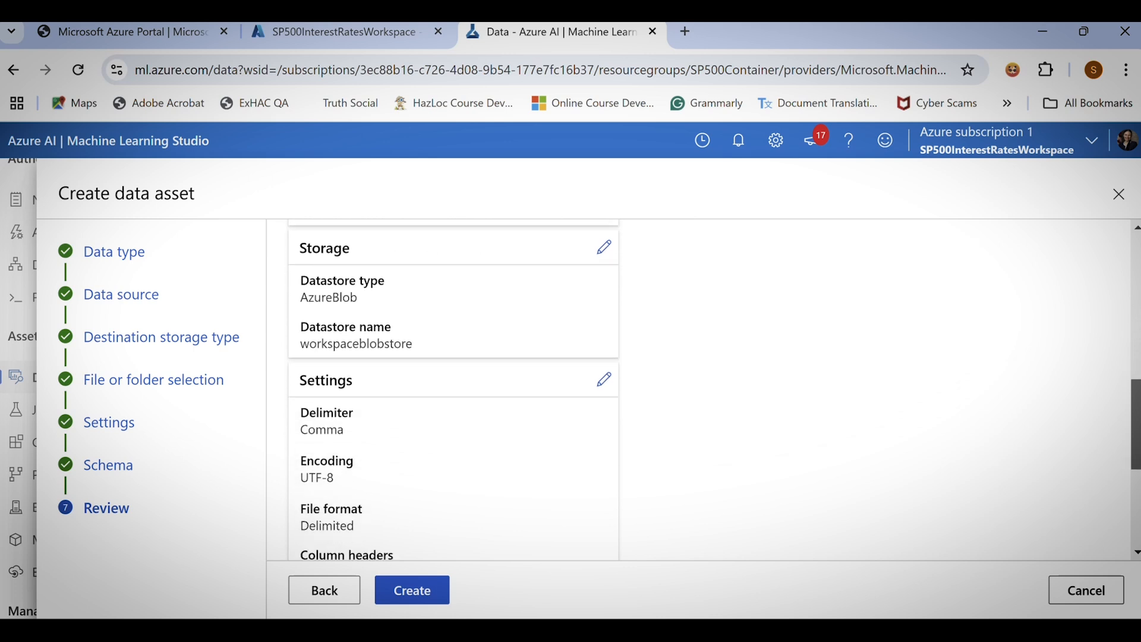
{"action": "scroll", "coordinate": [1111, 528], "scroll_direction": "down", "scroll_amount": 4}
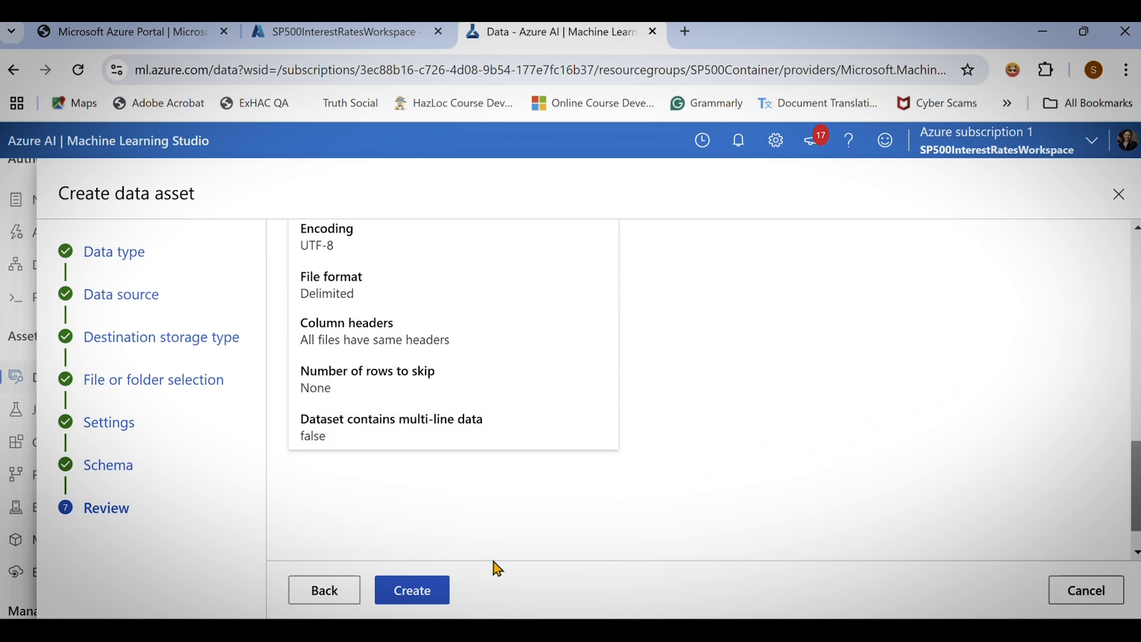
{"action": "left_click", "coordinate": [426, 593]}
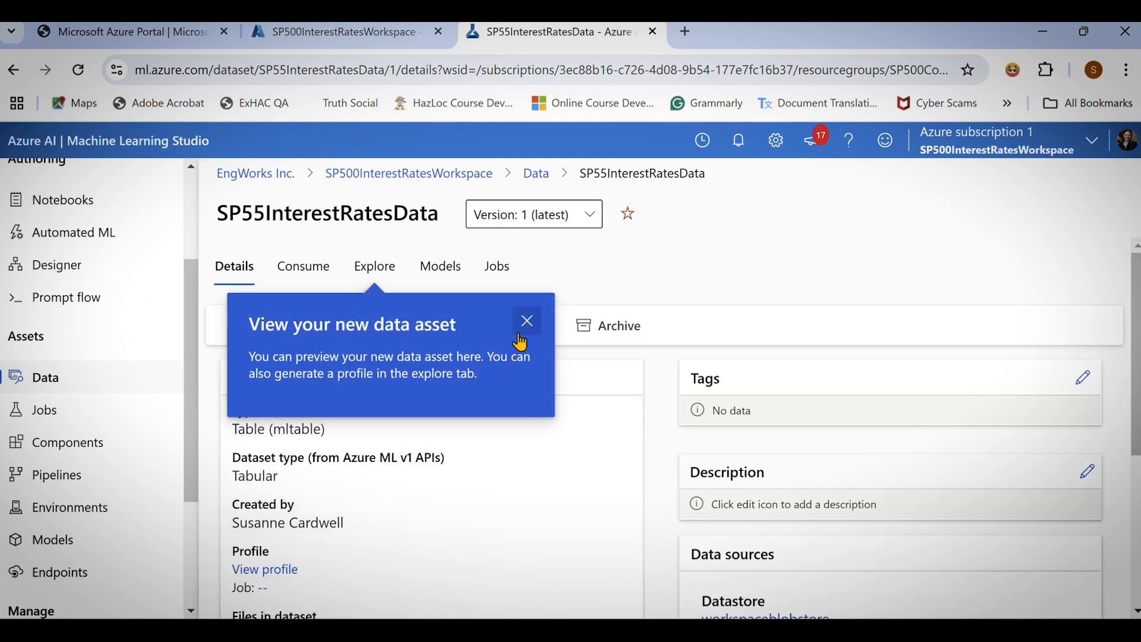
Preview the rows of the SP55InterestRatesData asset and collapse the side navigation.
{"action": "left_click", "coordinate": [392, 274]}
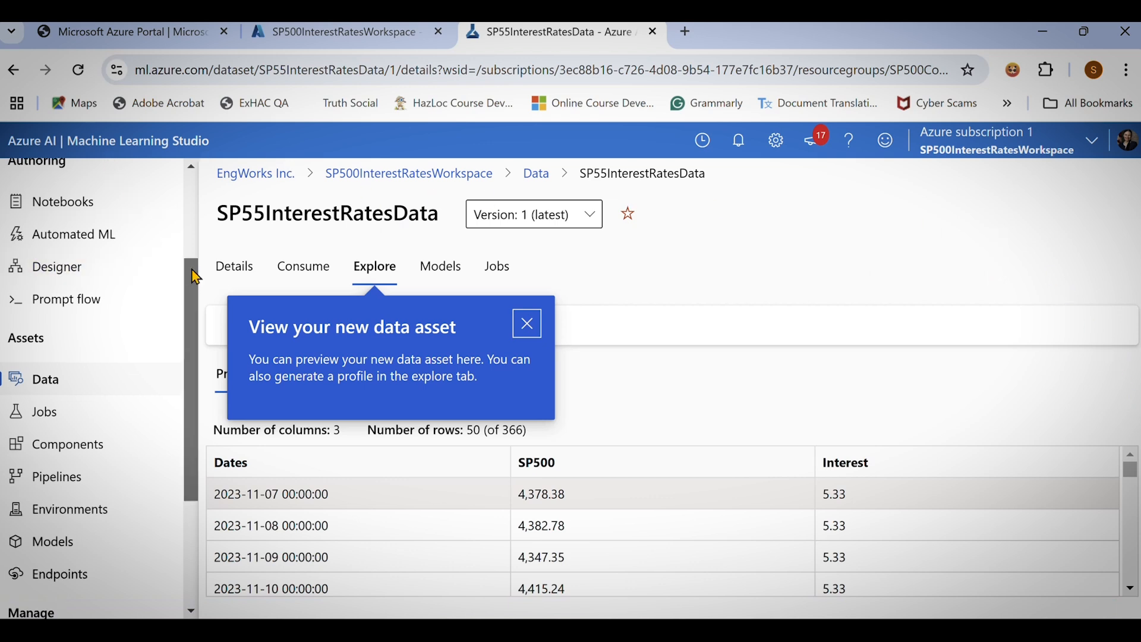
{"action": "left_click_drag", "start_coordinate": [190, 279], "coordinate": [201, 177]}
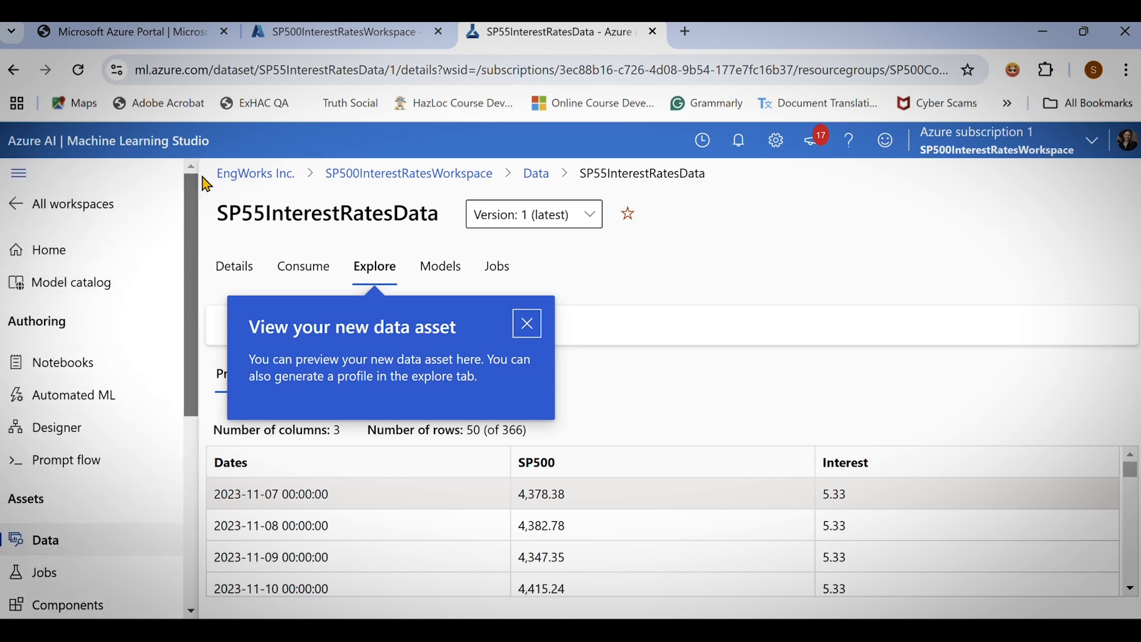
{"action": "left_click", "coordinate": [20, 174]}
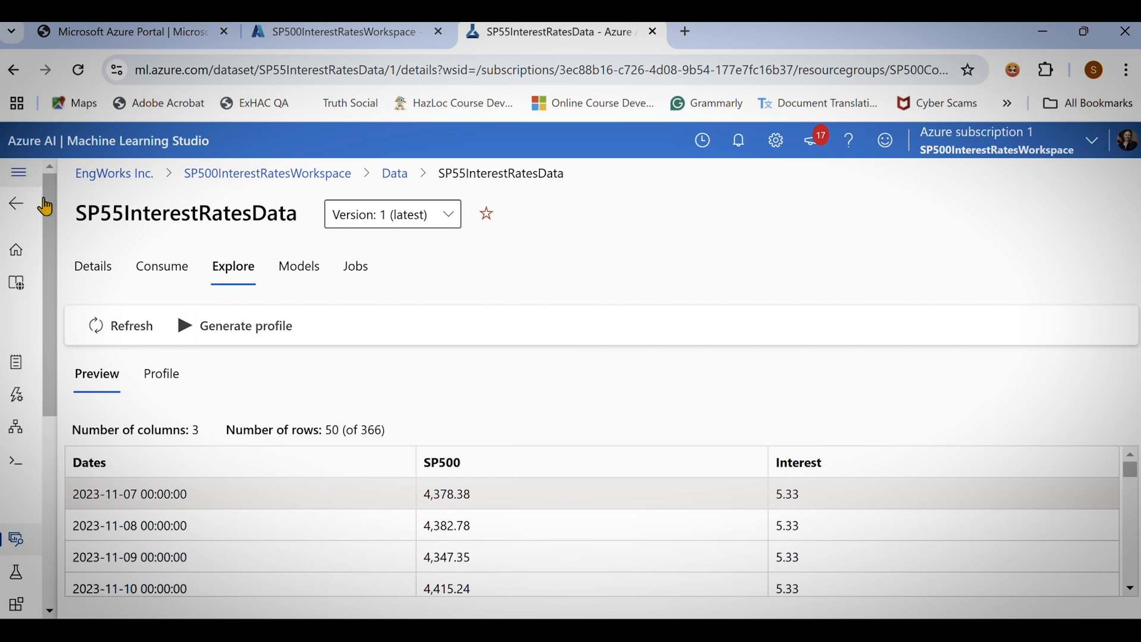
Look over the SP500InterestRatesWorkspace home page by way of the workspaces overview and return to the data asset's details.
{"action": "left_click", "coordinate": [14, 215]}
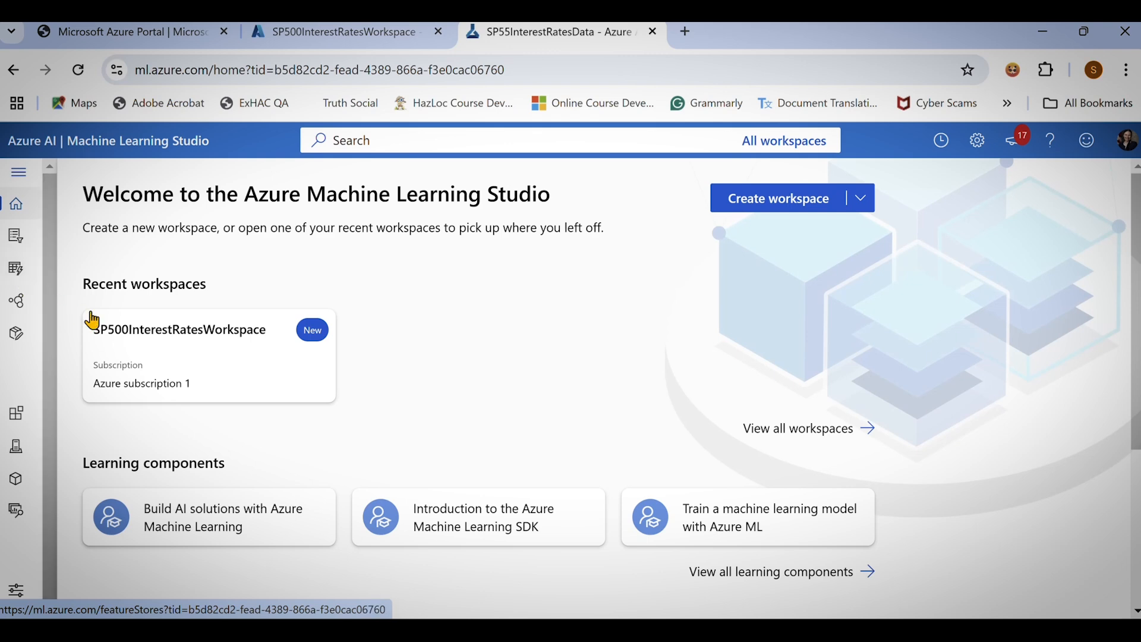
{"action": "left_click", "coordinate": [161, 340]}
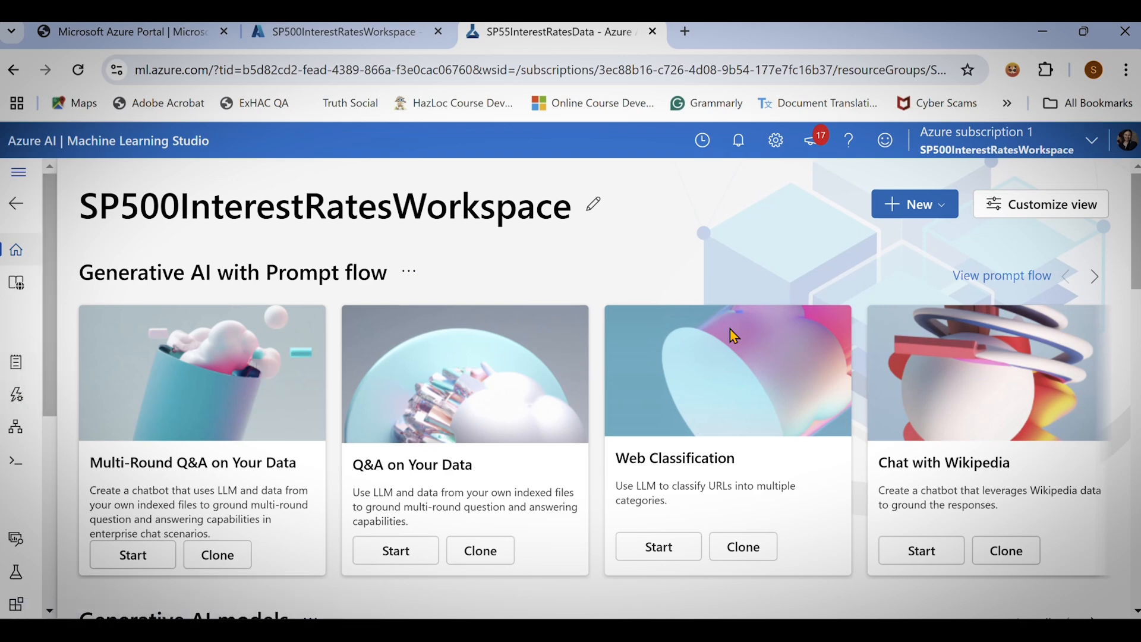
{"action": "mouse_move", "coordinate": [1135, 271]}
{"action": "left_mouse_down"}
{"action": "mouse_move", "coordinate": [1136, 431]}
{"action": "mouse_move", "coordinate": [1135, 271]}
{"action": "left_mouse_up"}
{"action": "mouse_move", "coordinate": [1136, 276]}
{"action": "left_mouse_down"}
{"action": "mouse_move", "coordinate": [1136, 330]}
{"action": "mouse_move", "coordinate": [1136, 275]}
{"action": "left_mouse_up"}
{"action": "left_click", "coordinate": [13, 71]}
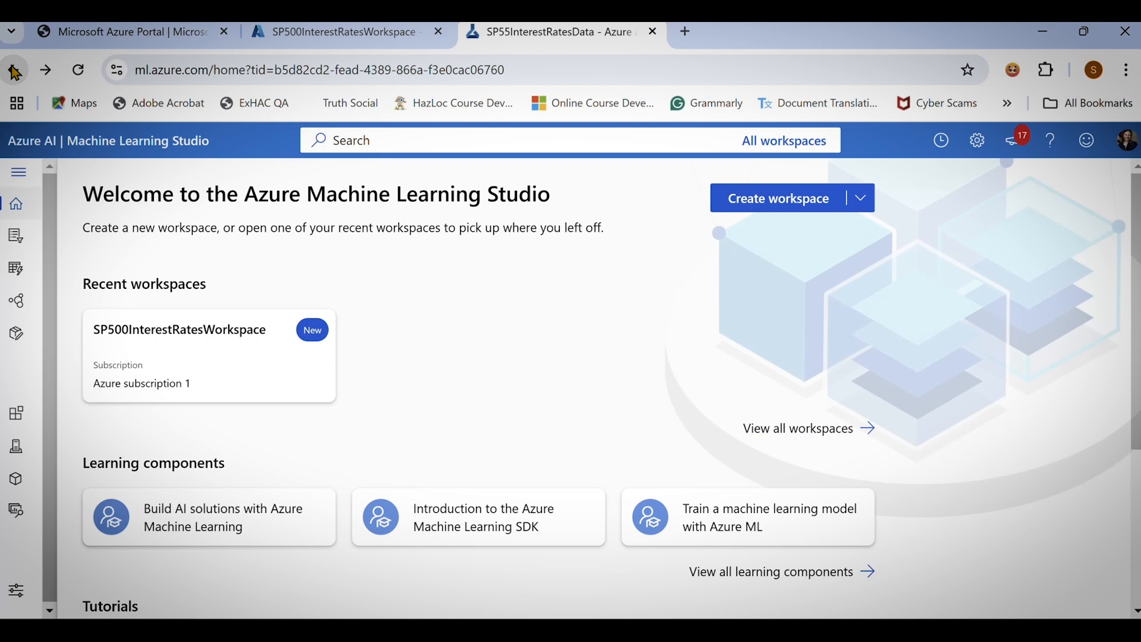
{"action": "left_click", "coordinate": [13, 70]}
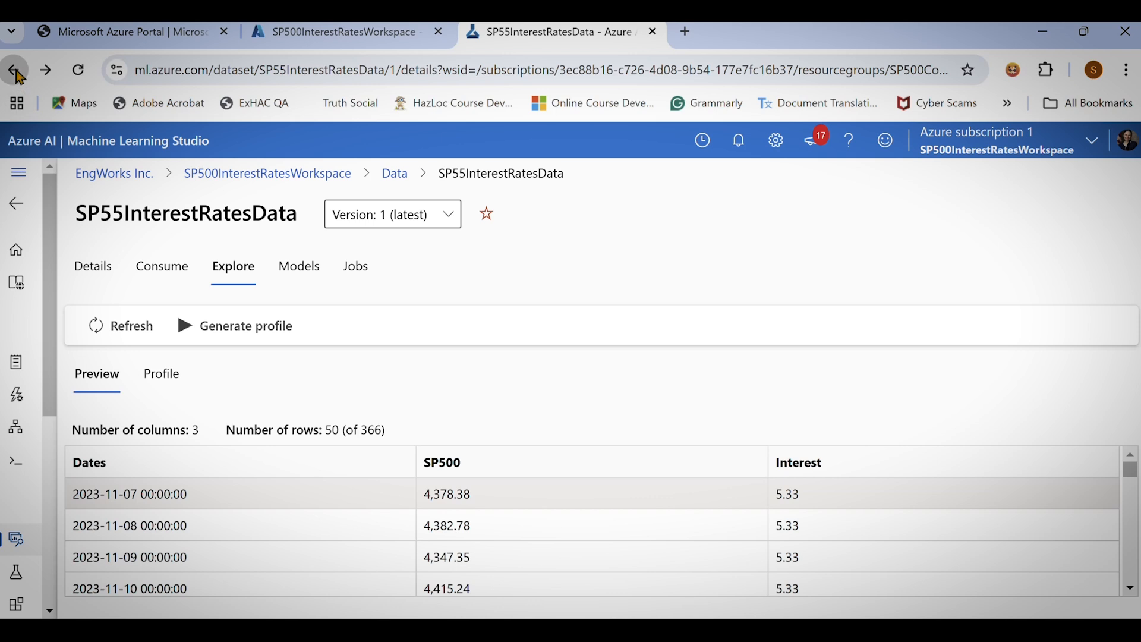
{"action": "left_click", "coordinate": [16, 73]}
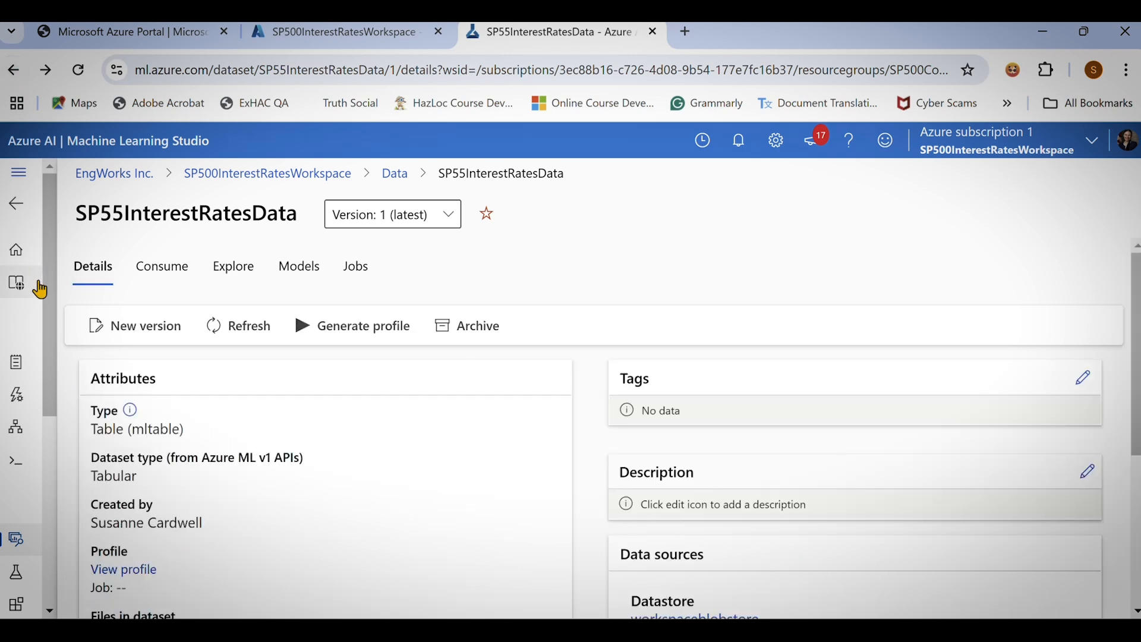
Open the Designer and create a new pipeline using classic prebuilt components.
{"action": "scroll", "coordinate": [52, 380], "scroll_direction": "down", "scroll_amount": 1}
{"action": "left_click_drag", "start_coordinate": [51, 385], "coordinate": [51, 482]}
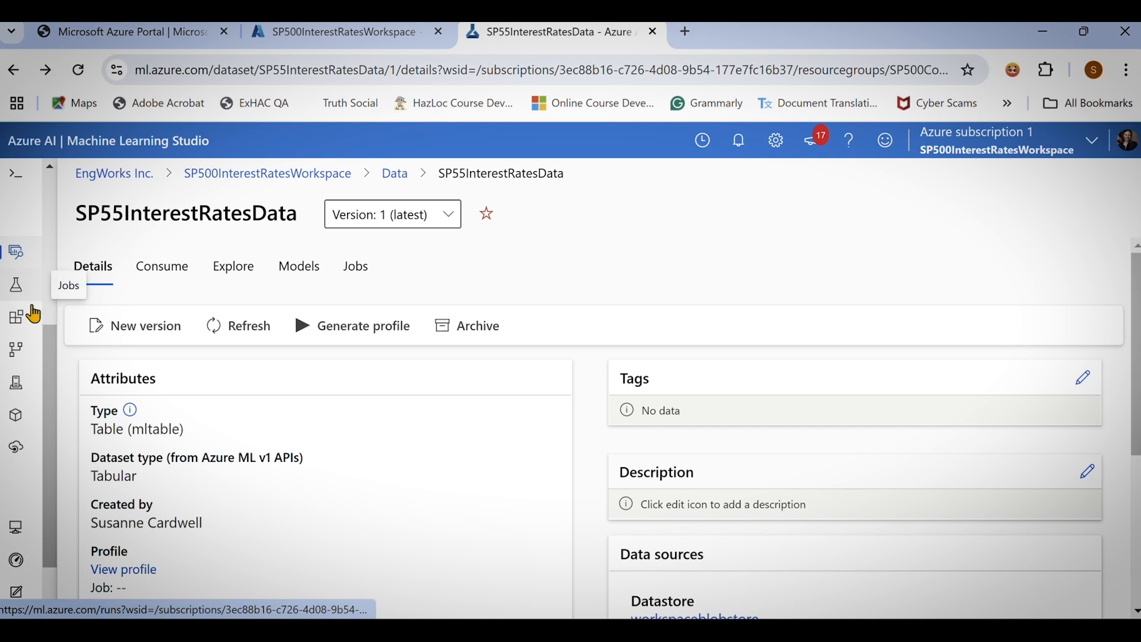
{"action": "left_click_drag", "start_coordinate": [51, 369], "coordinate": [42, 265]}
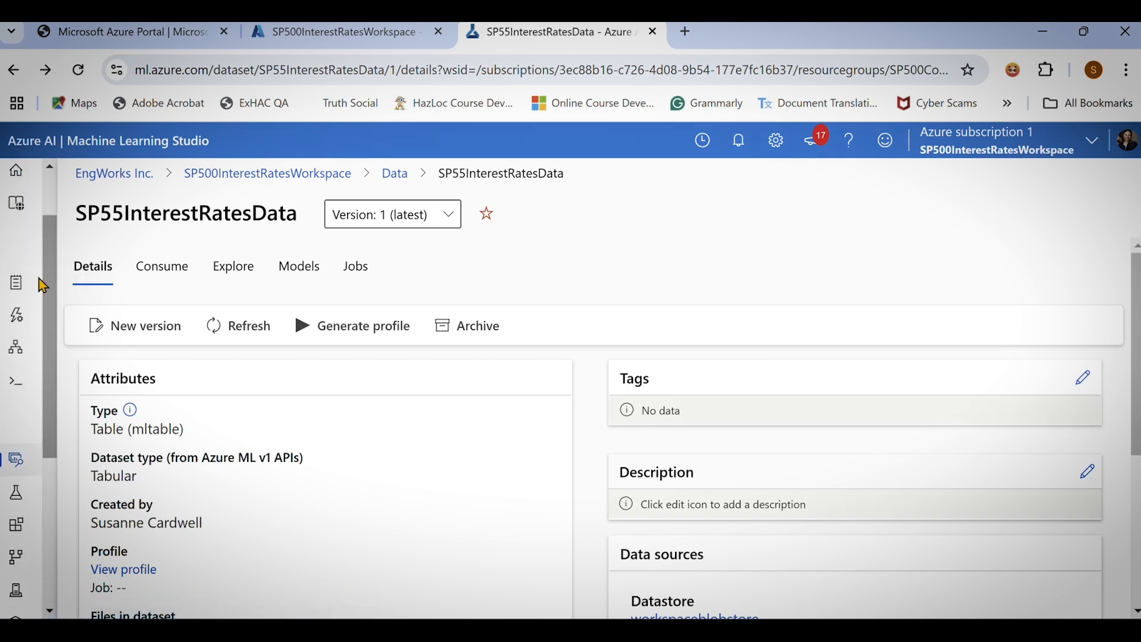
{"action": "left_click", "coordinate": [16, 355]}
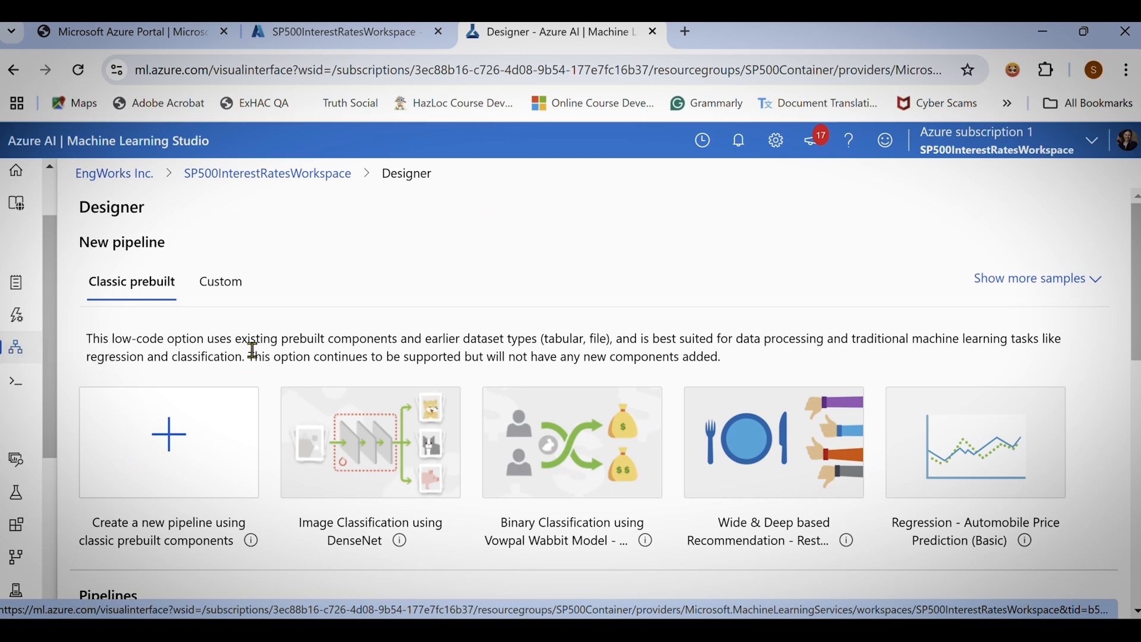
{"action": "left_click", "coordinate": [166, 441]}
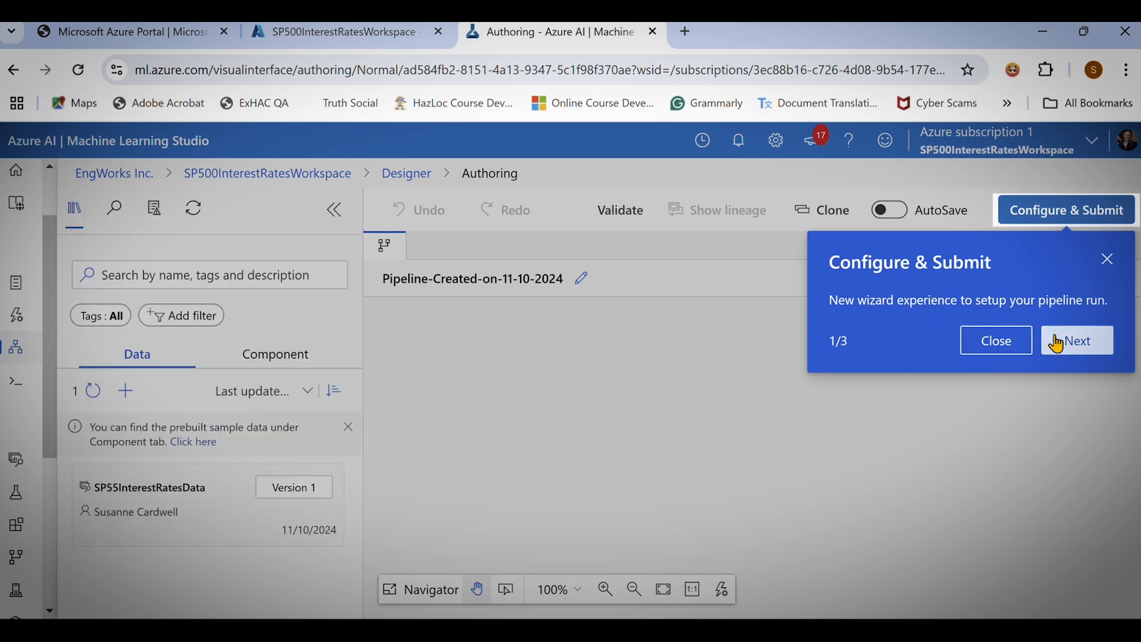
Go through the introductory tips on Configure & Submit, the left pane and the action bar, and finish the tour.
{"action": "left_click", "coordinate": [1091, 345]}
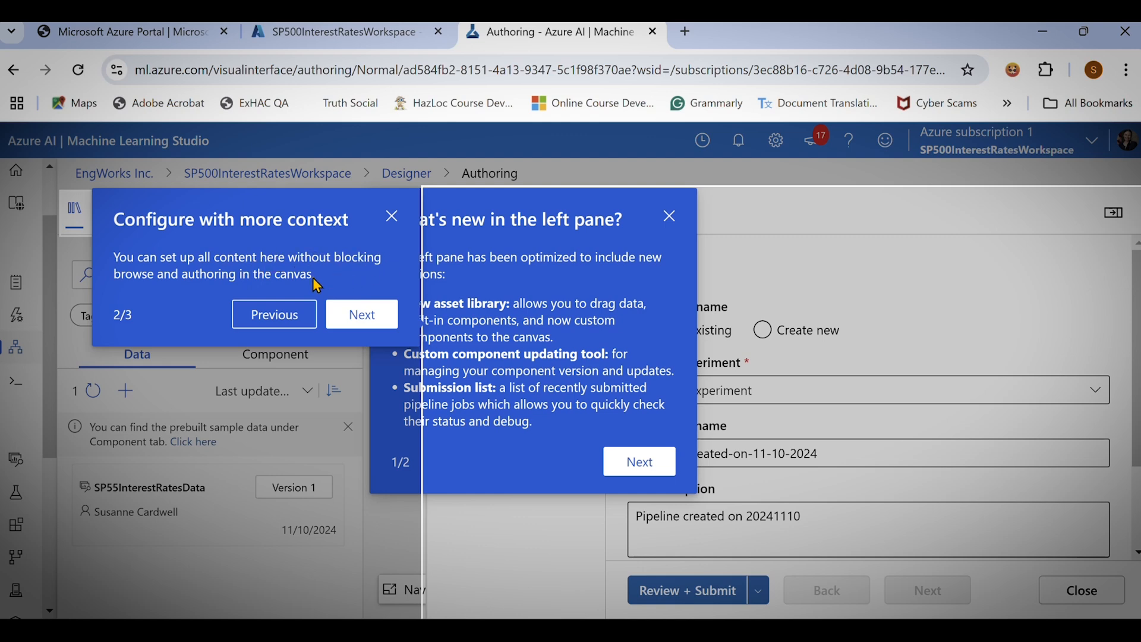
{"action": "left_click", "coordinate": [360, 315]}
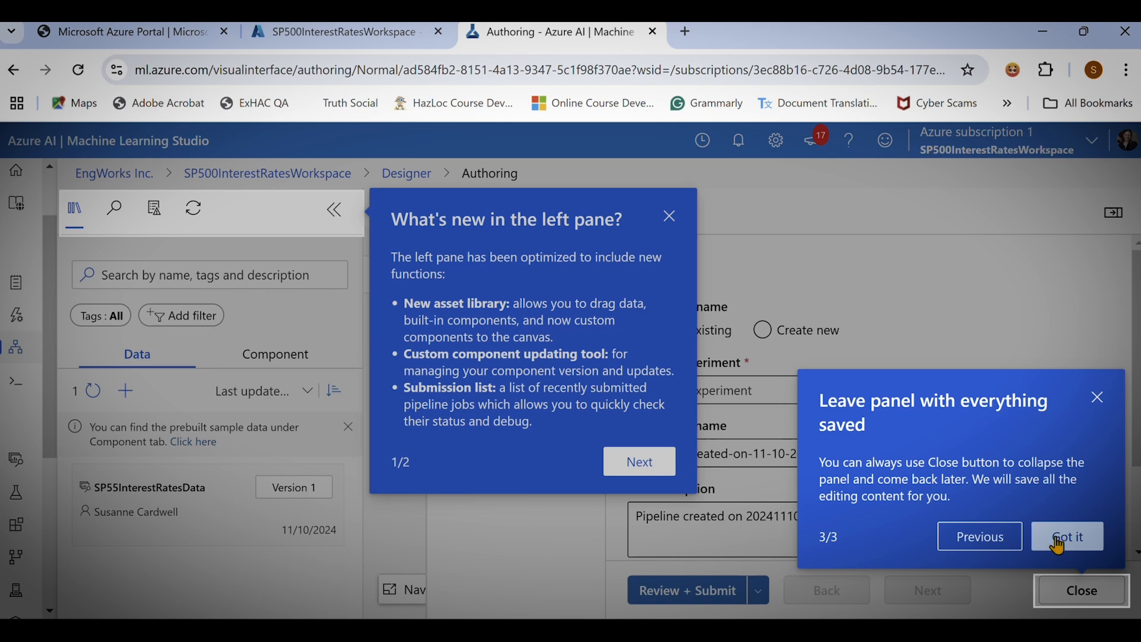
{"action": "left_click", "coordinate": [1079, 542]}
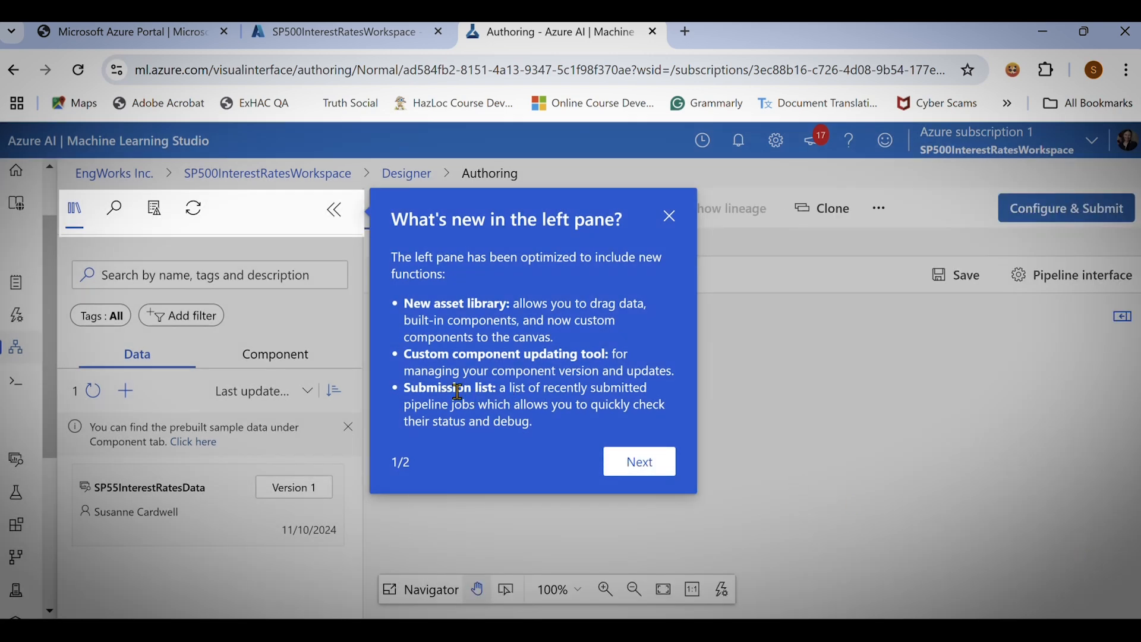
{"action": "left_click", "coordinate": [639, 470]}
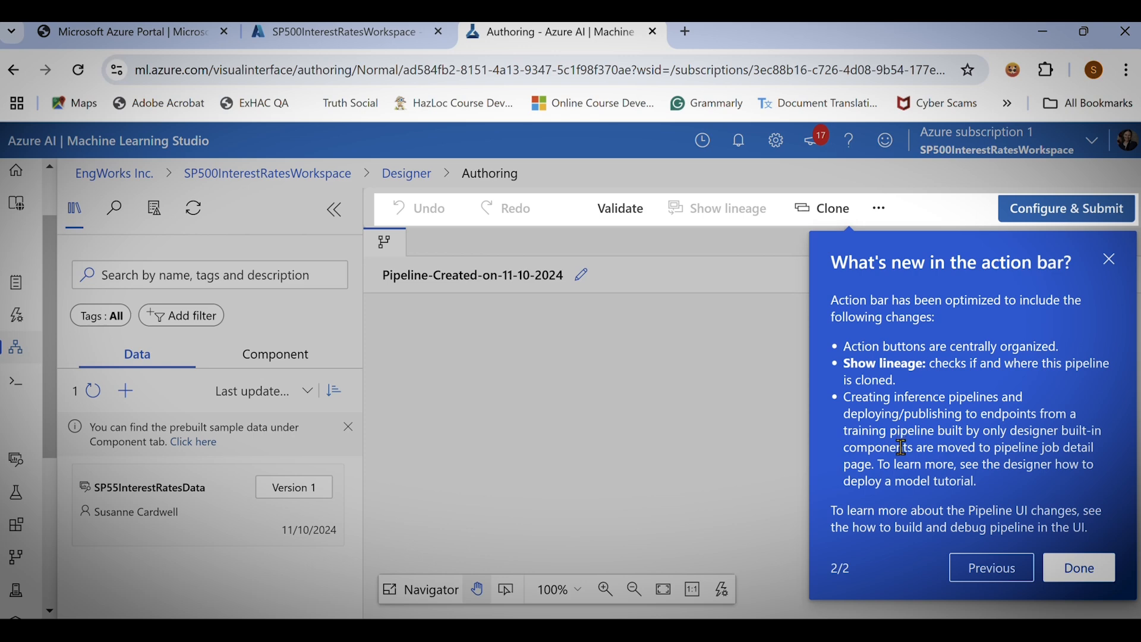
{"action": "left_click", "coordinate": [1079, 568]}
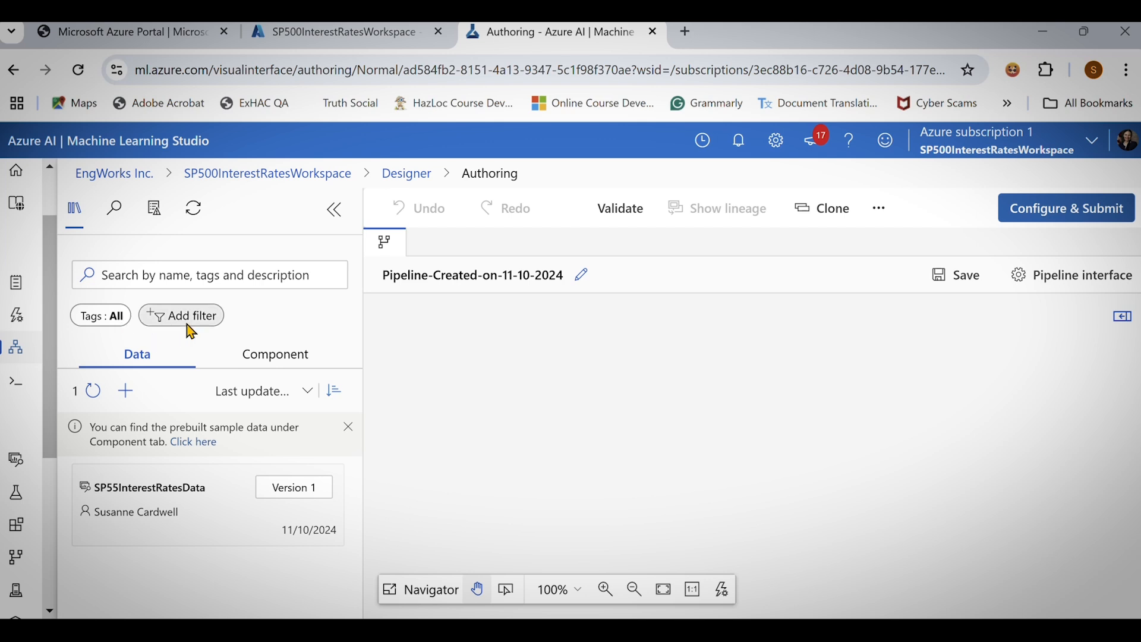
Search the pipeline asset library's data for "Add Data".
{"action": "left_click", "coordinate": [123, 279]}
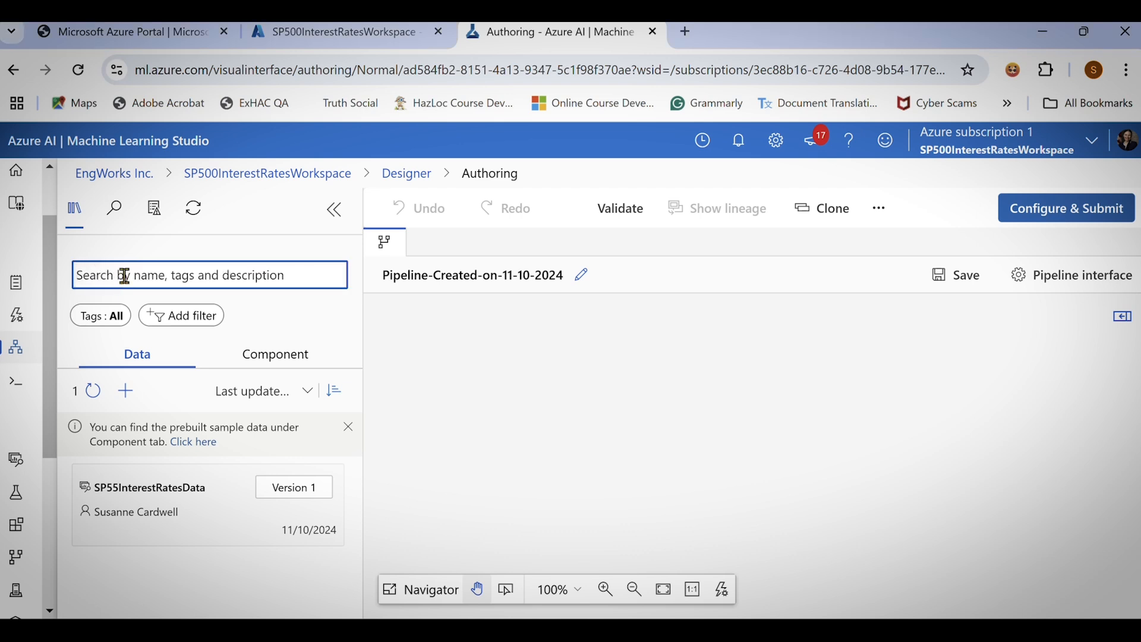
{"action": "type", "text": "Add Data"}
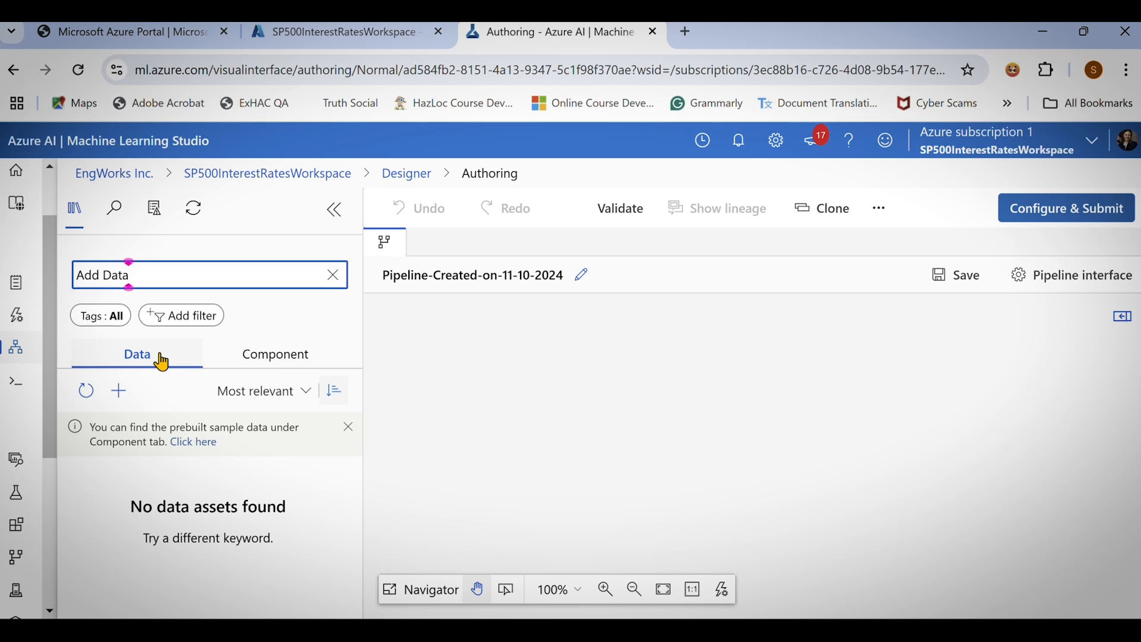
{"action": "left_click", "coordinate": [146, 359]}
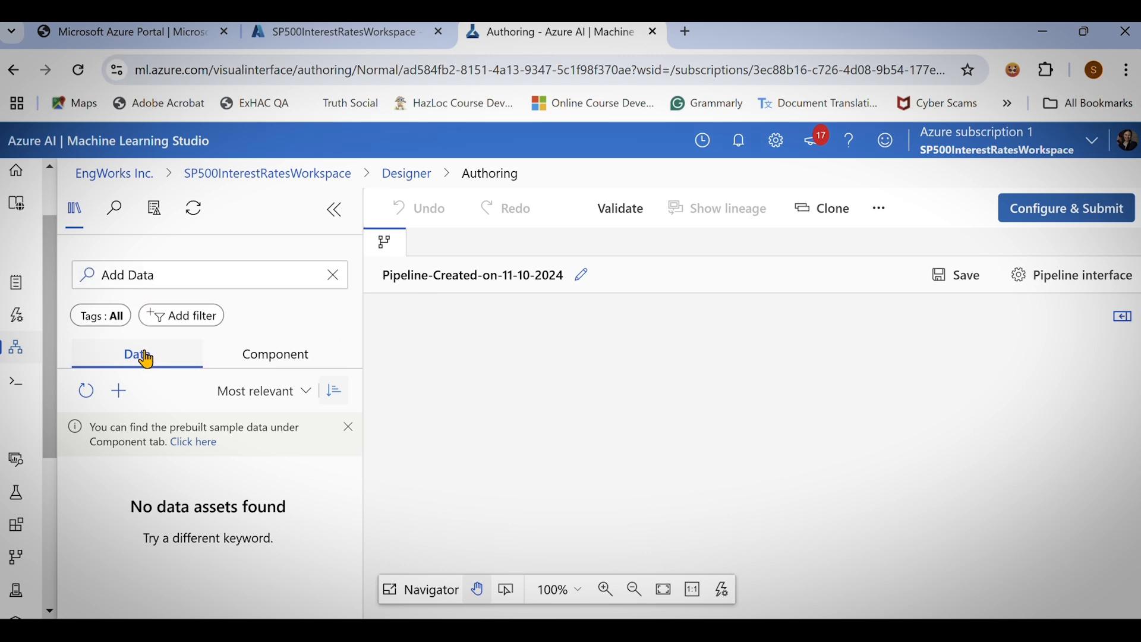
Start a new Tabular data asset from the asset library, name it SP55InterestRatesData2 and continue to the data source.
{"action": "left_click", "coordinate": [121, 393]}
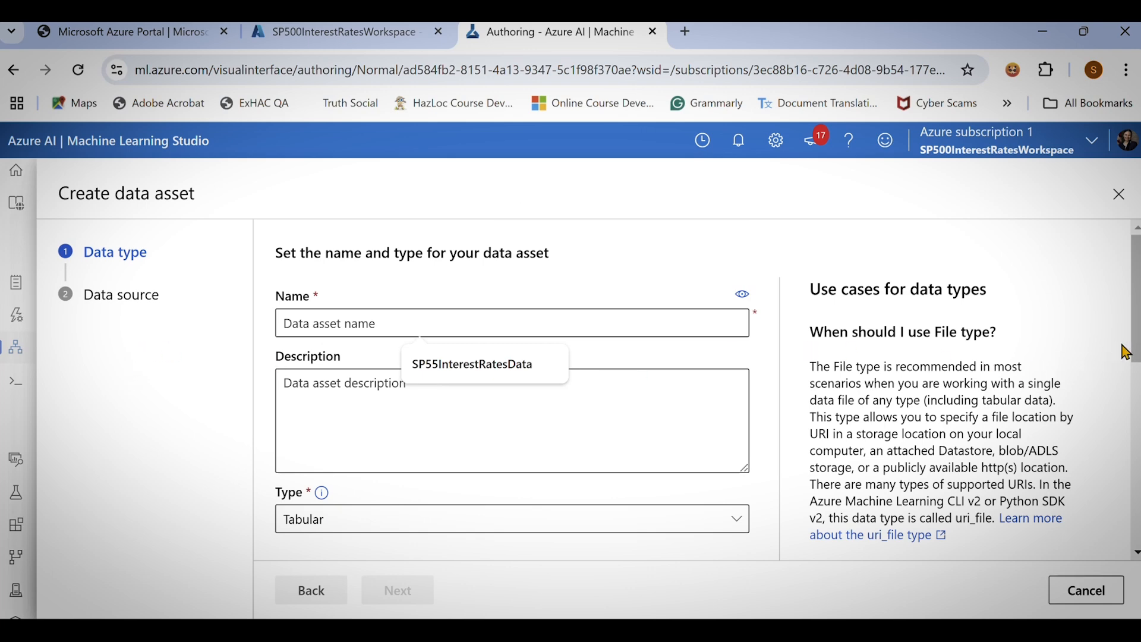
{"action": "mouse_move", "coordinate": [1137, 359]}
{"action": "left_mouse_down"}
{"action": "mouse_move", "coordinate": [1136, 555]}
{"action": "mouse_move", "coordinate": [1135, 341]}
{"action": "left_mouse_up"}
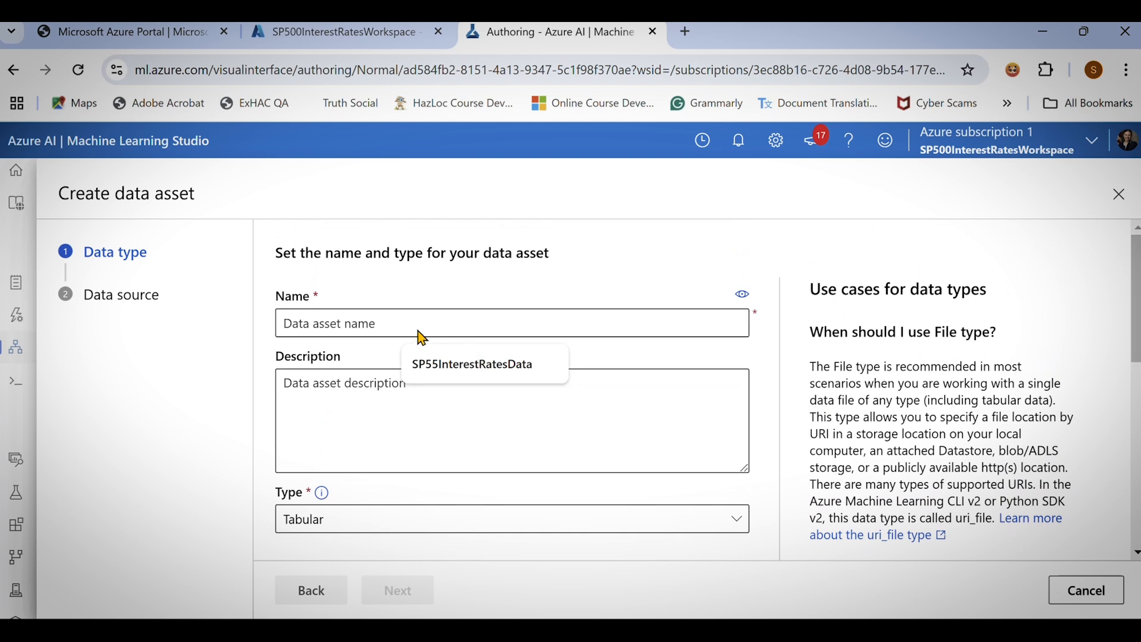
{"action": "left_click", "coordinate": [370, 320]}
{"action": "left_click", "coordinate": [416, 365]}
{"action": "left_click", "coordinate": [364, 400]}
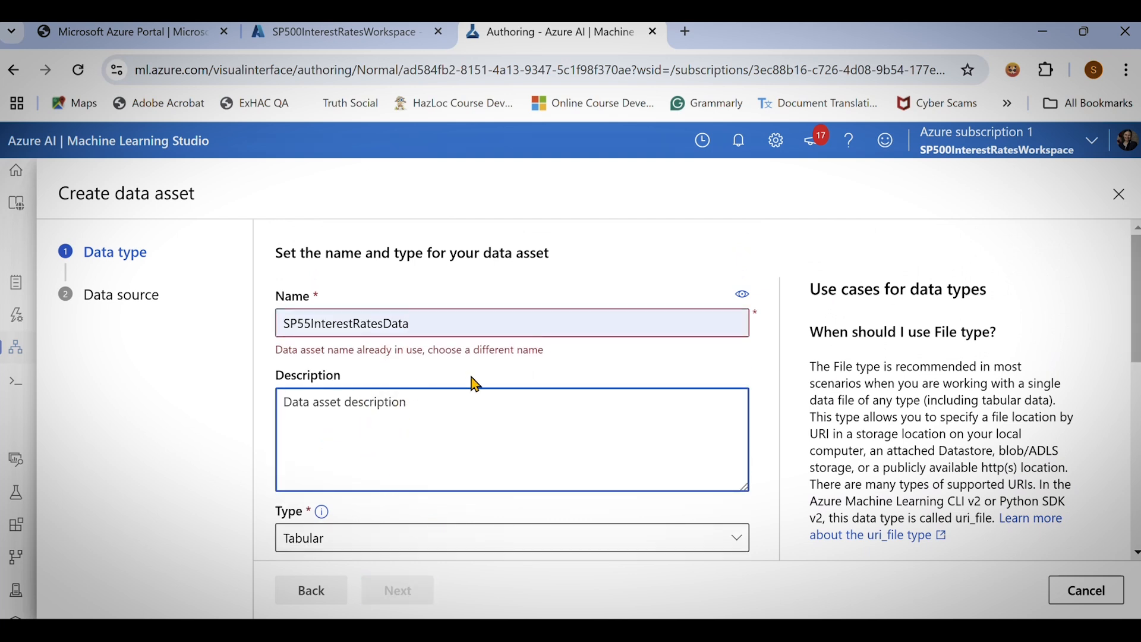
{"action": "left_click", "coordinate": [423, 325]}
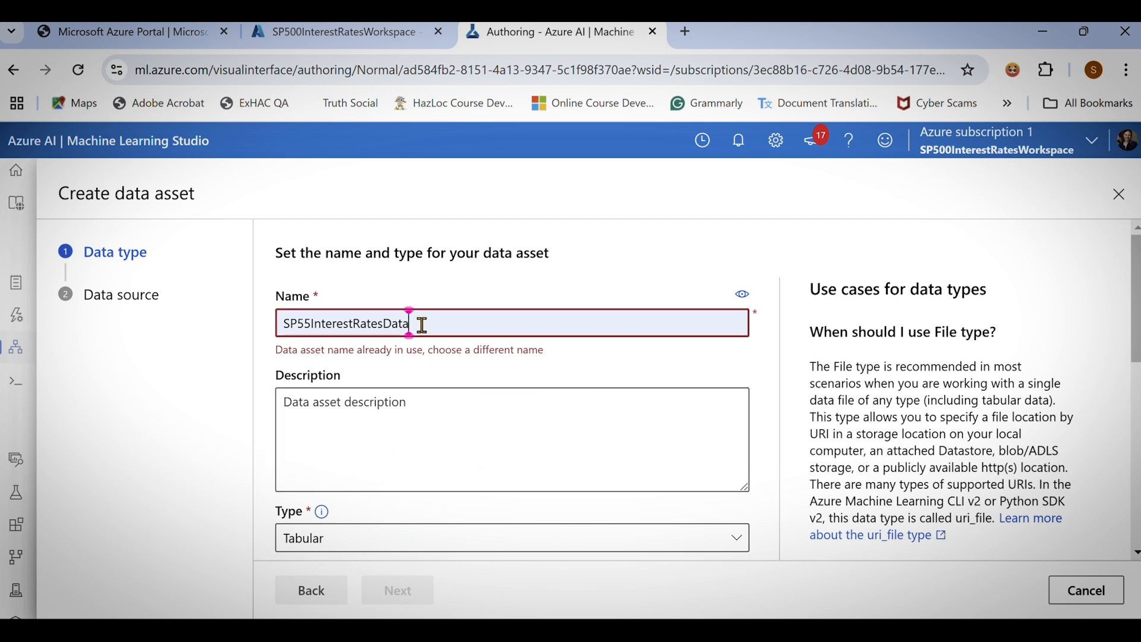
{"action": "type", "text": "2"}
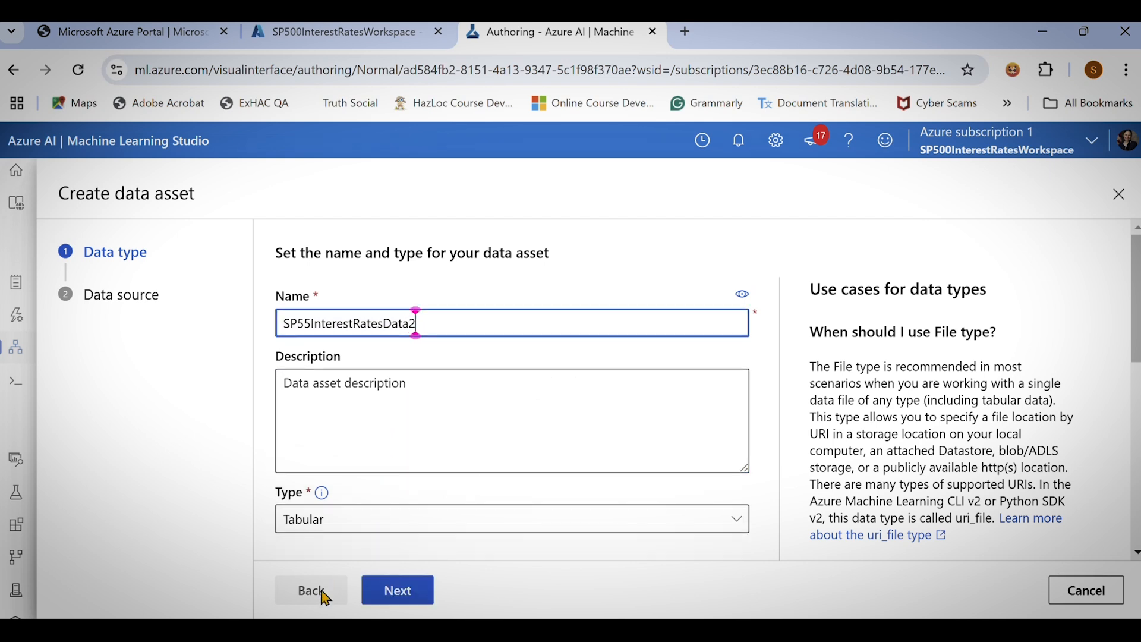
{"action": "left_click", "coordinate": [401, 606]}
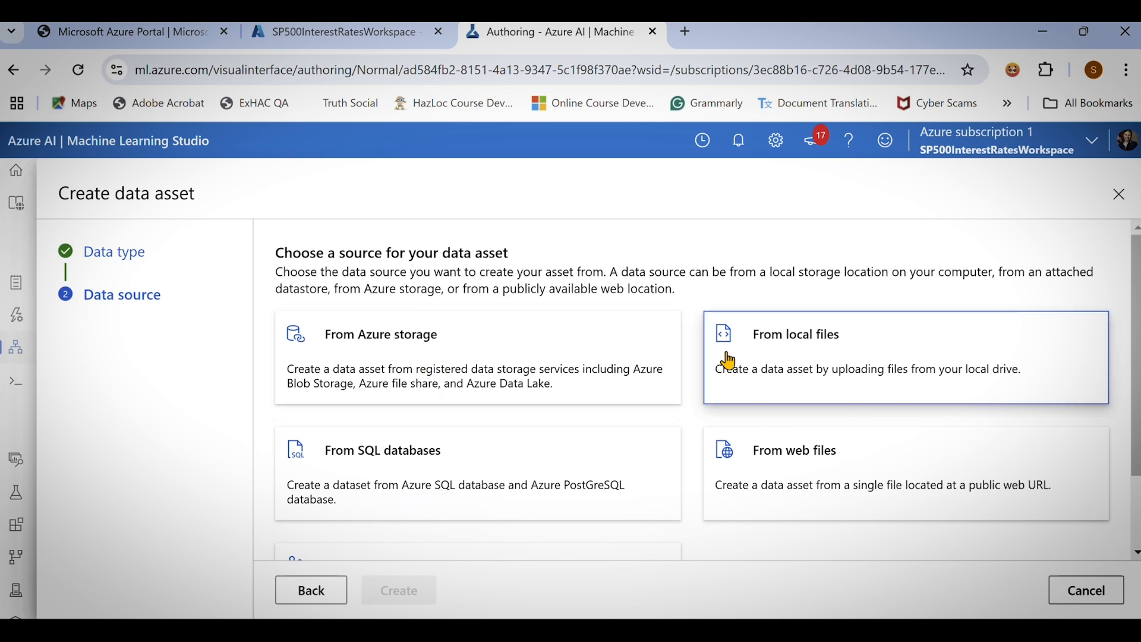
Choose local files as the data source and keep workspaceblobstore in Azure Blob Storage as the destination.
{"action": "left_click", "coordinate": [777, 345]}
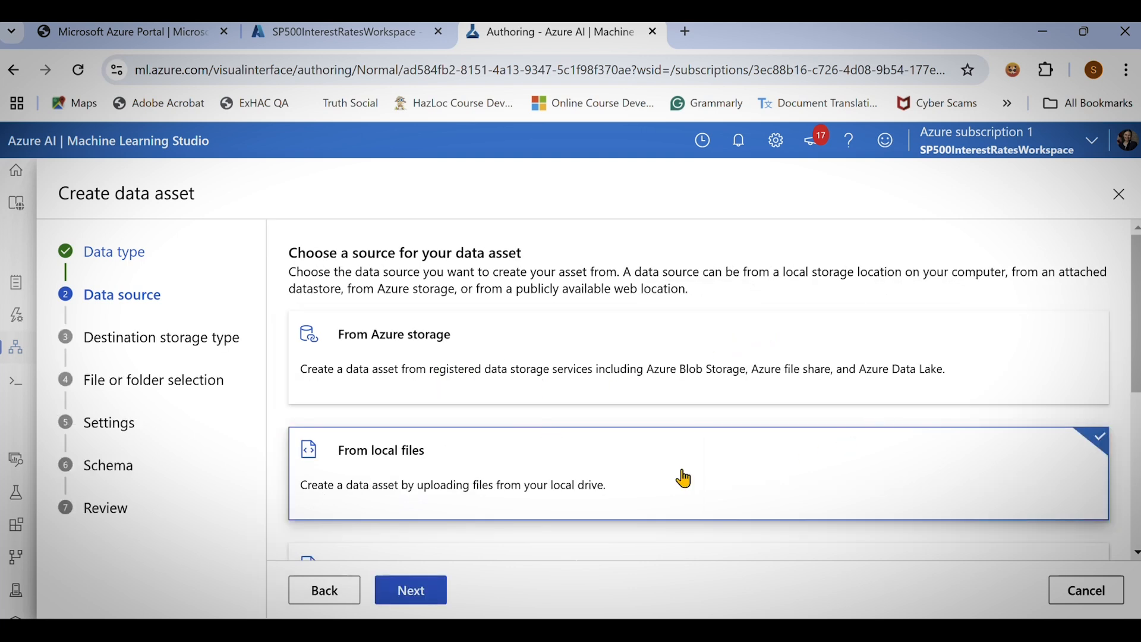
{"action": "left_click", "coordinate": [418, 590]}
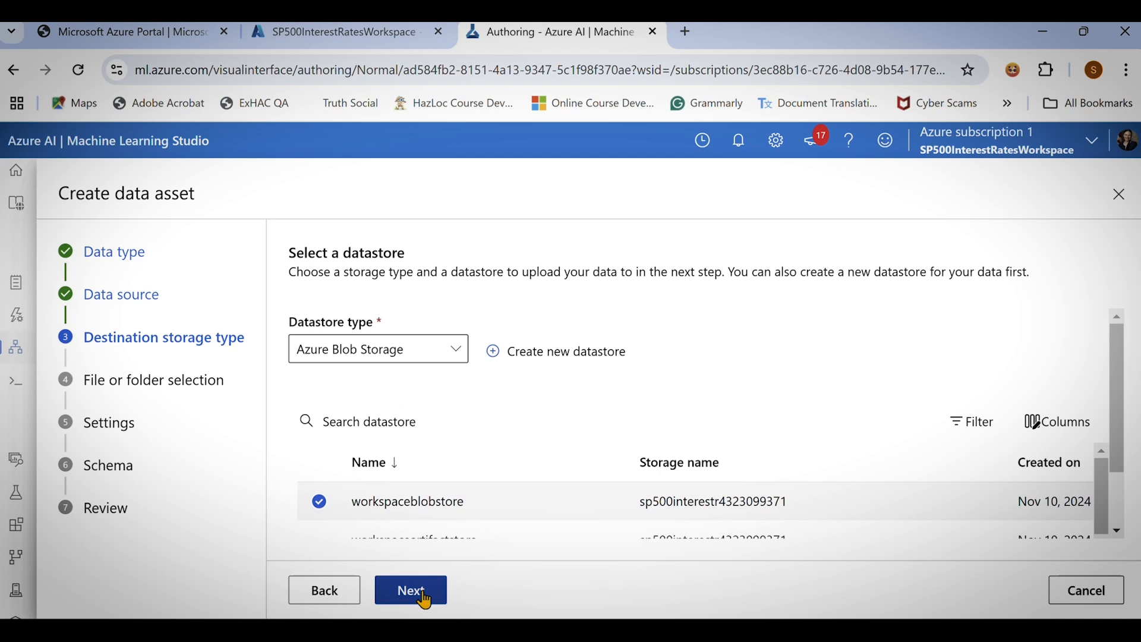
{"action": "left_click", "coordinate": [427, 600]}
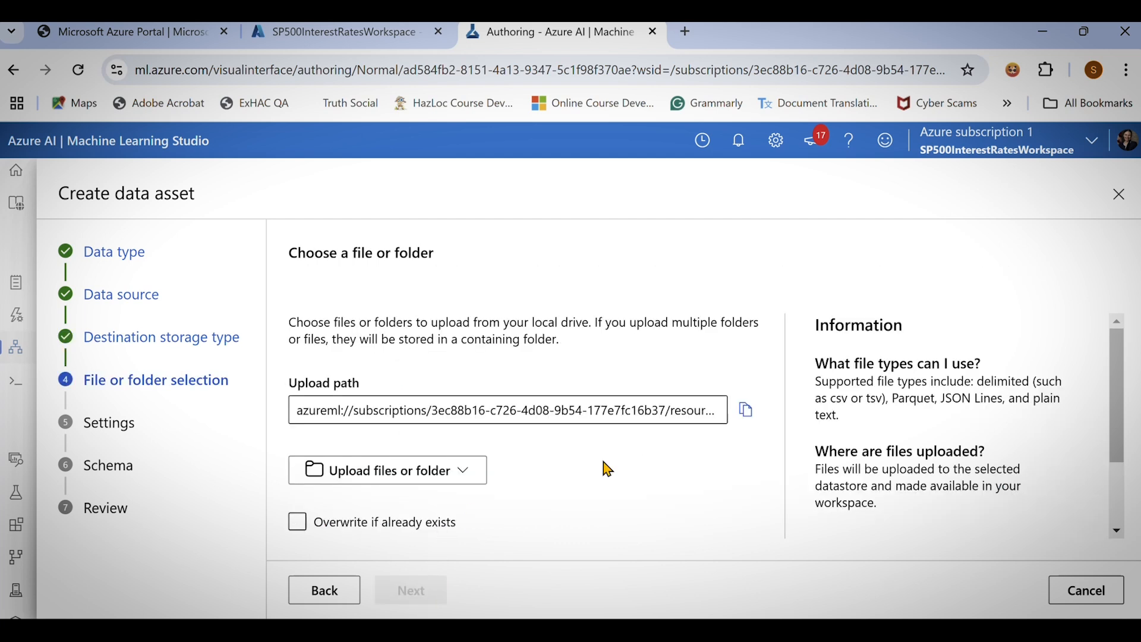
Upload the file PowerBI-SPSS500InterestRates-Final.csv from the local drive and continue to the parsing settings.
{"action": "left_click", "coordinate": [412, 476]}
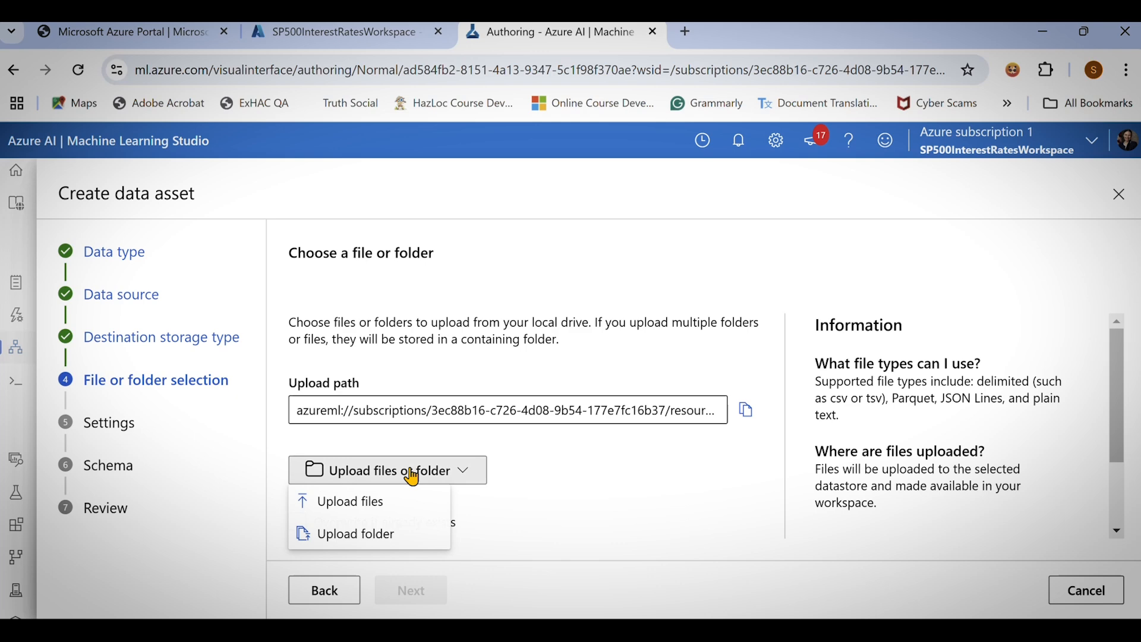
{"action": "left_click", "coordinate": [367, 505]}
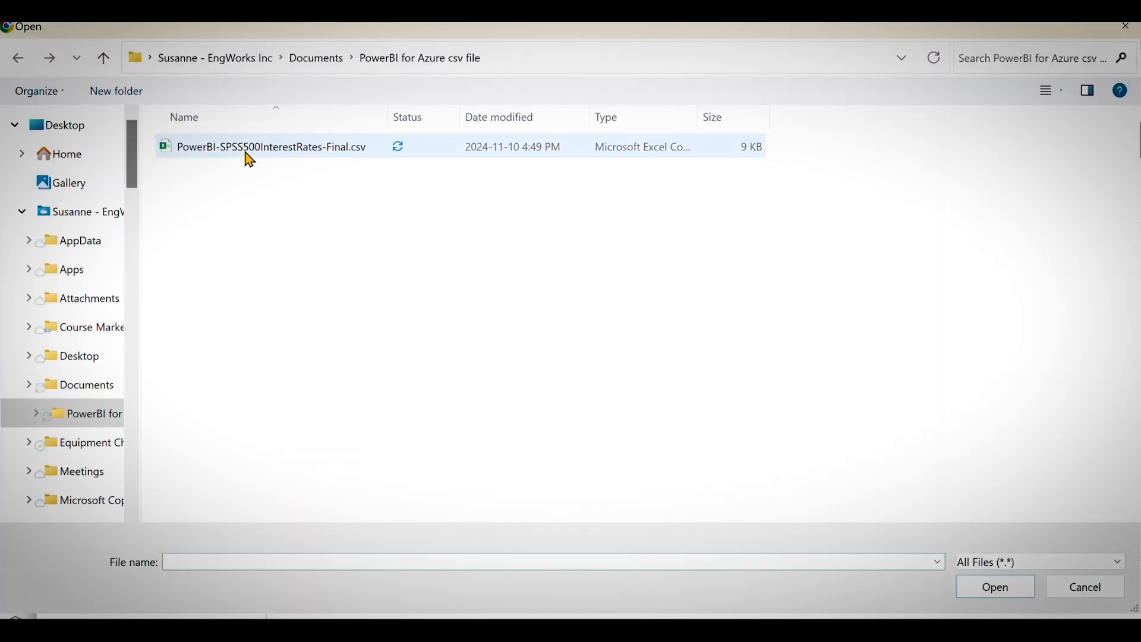
{"action": "left_click", "coordinate": [249, 156]}
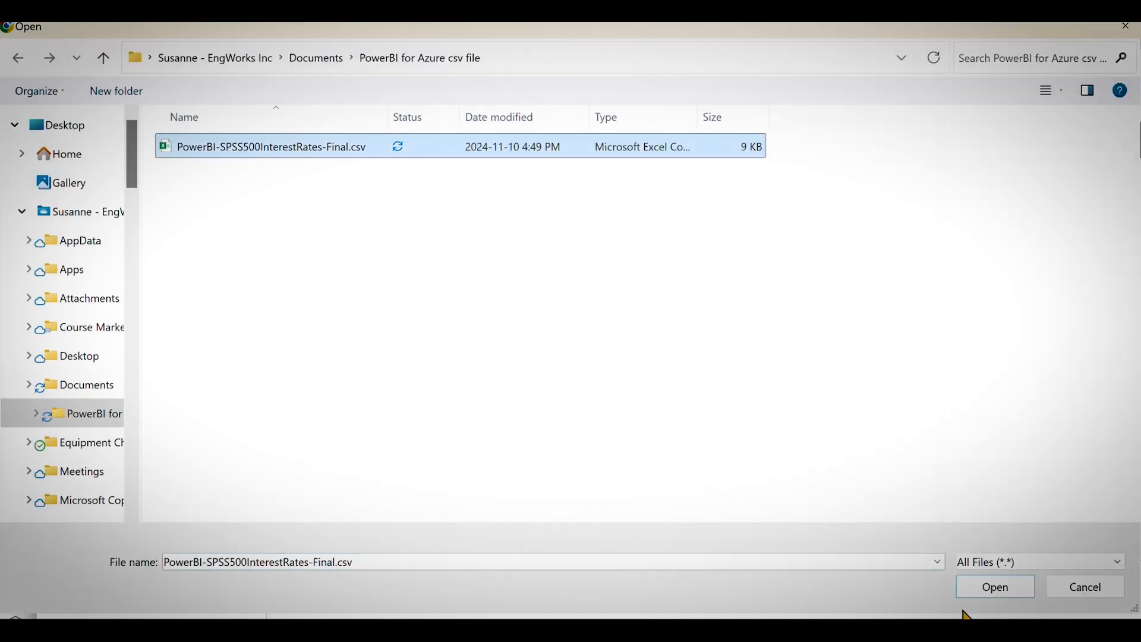
{"action": "left_click", "coordinate": [988, 590]}
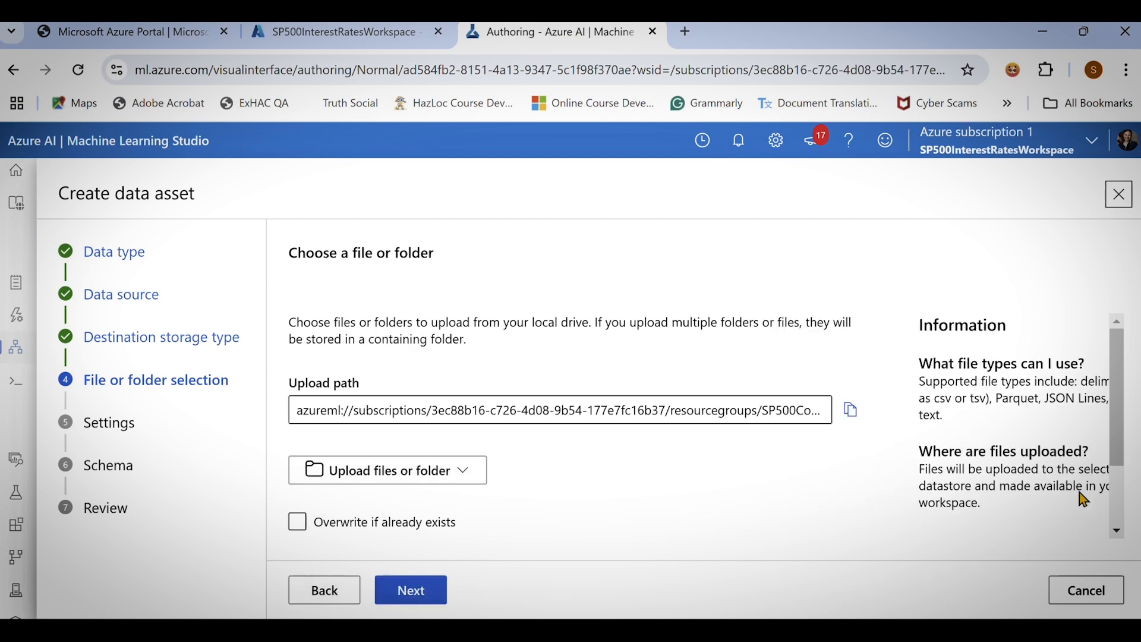
{"action": "left_click_drag", "start_coordinate": [1112, 456], "coordinate": [1120, 560]}
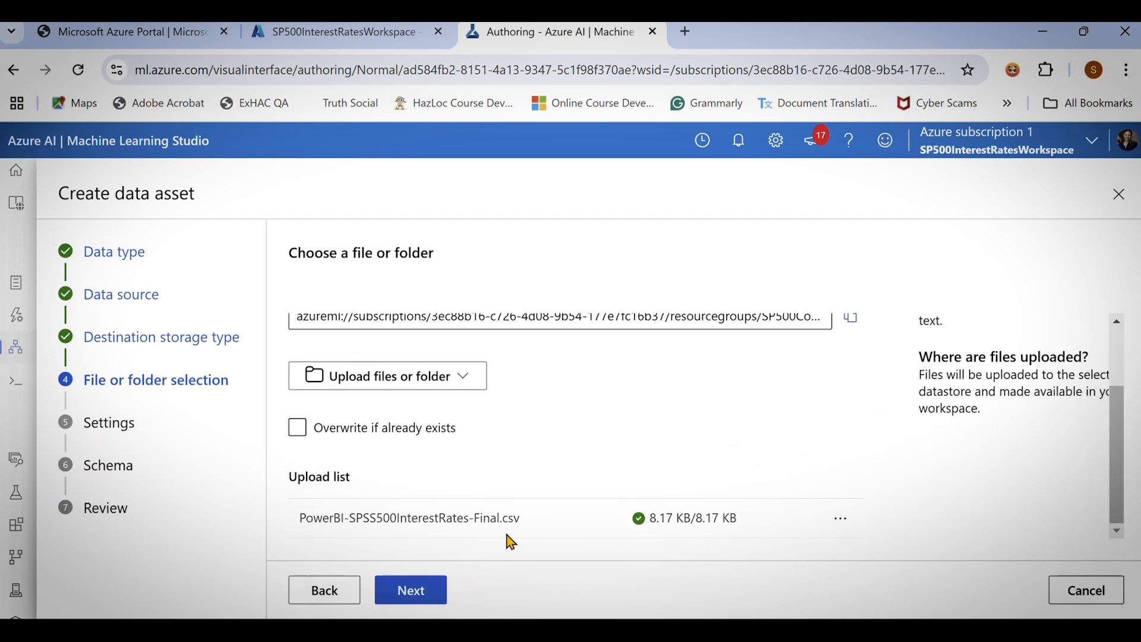
{"action": "left_click", "coordinate": [411, 592]}
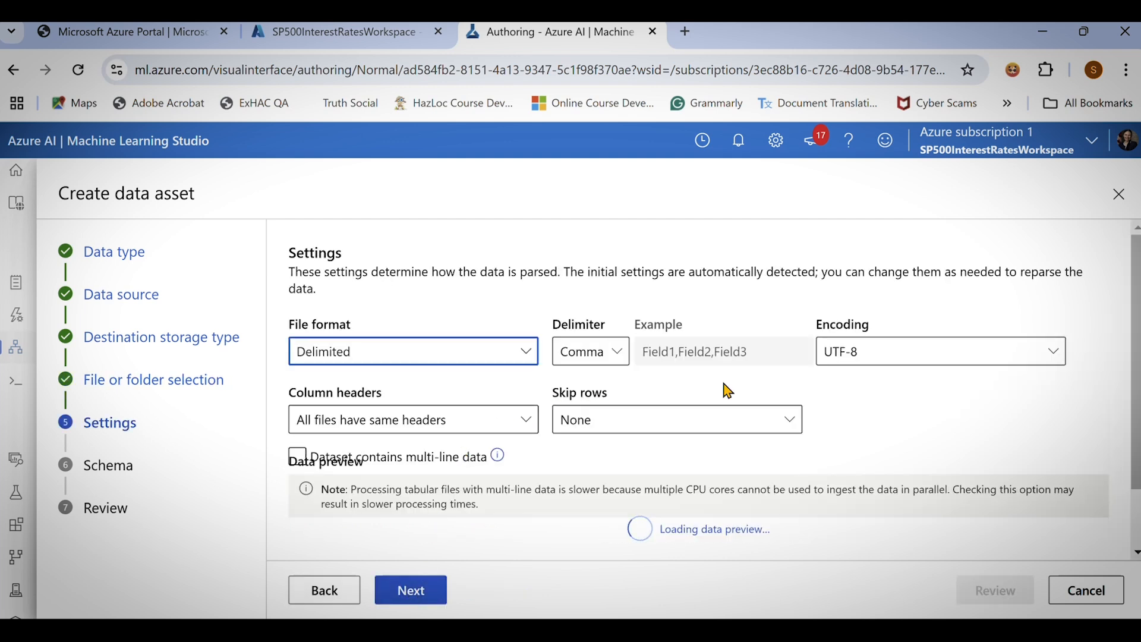
Accept the detected parsing settings and set the SP500 column's type to Decimal (dot '.') in the schema.
{"action": "left_click_drag", "start_coordinate": [1133, 391], "coordinate": [1134, 458]}
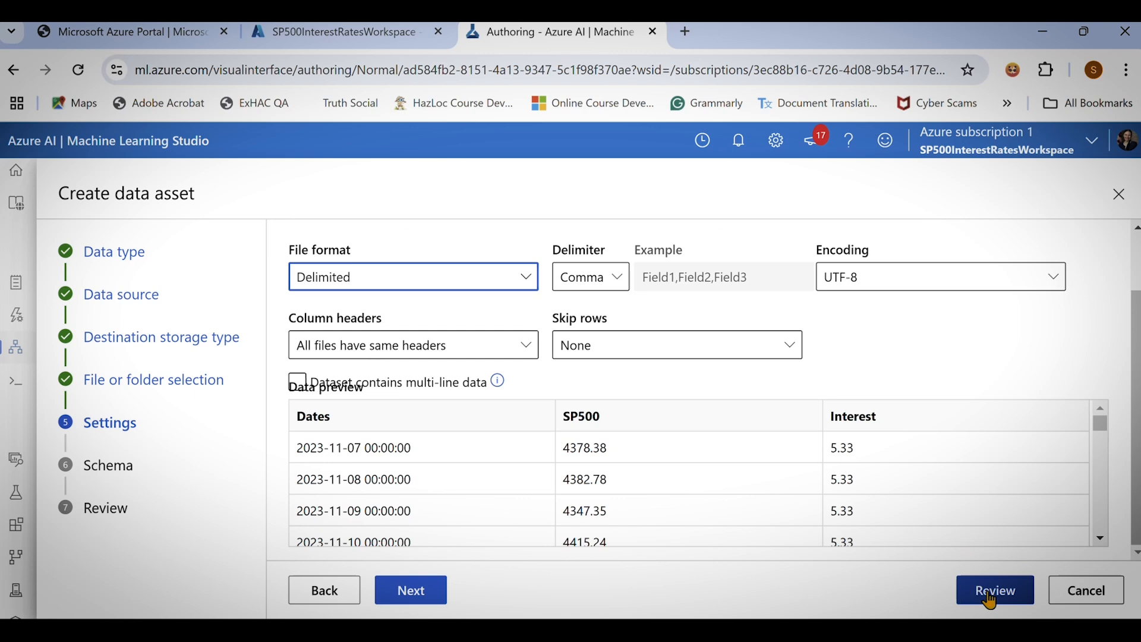
{"action": "left_click", "coordinate": [410, 594]}
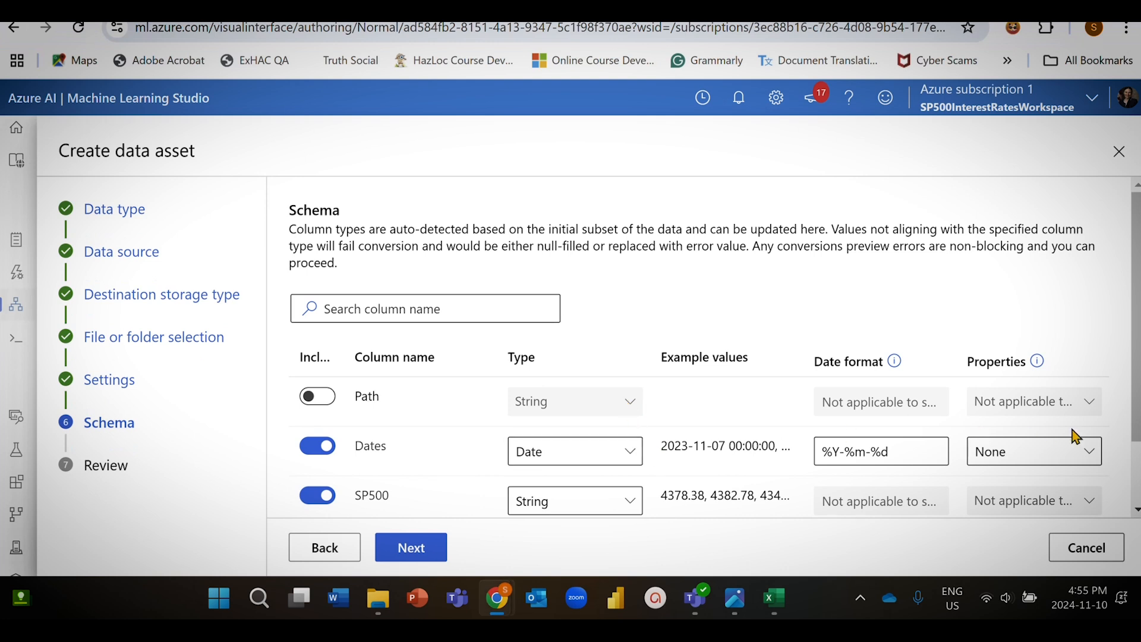
{"action": "left_click_drag", "start_coordinate": [1137, 434], "coordinate": [1139, 499]}
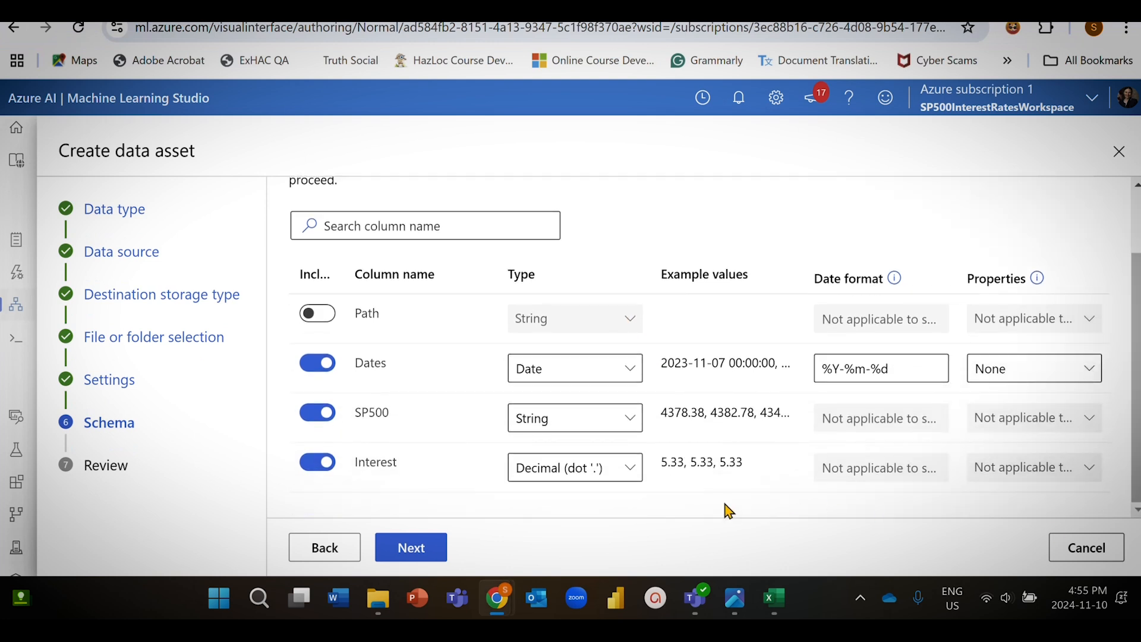
{"action": "left_click", "coordinate": [631, 424]}
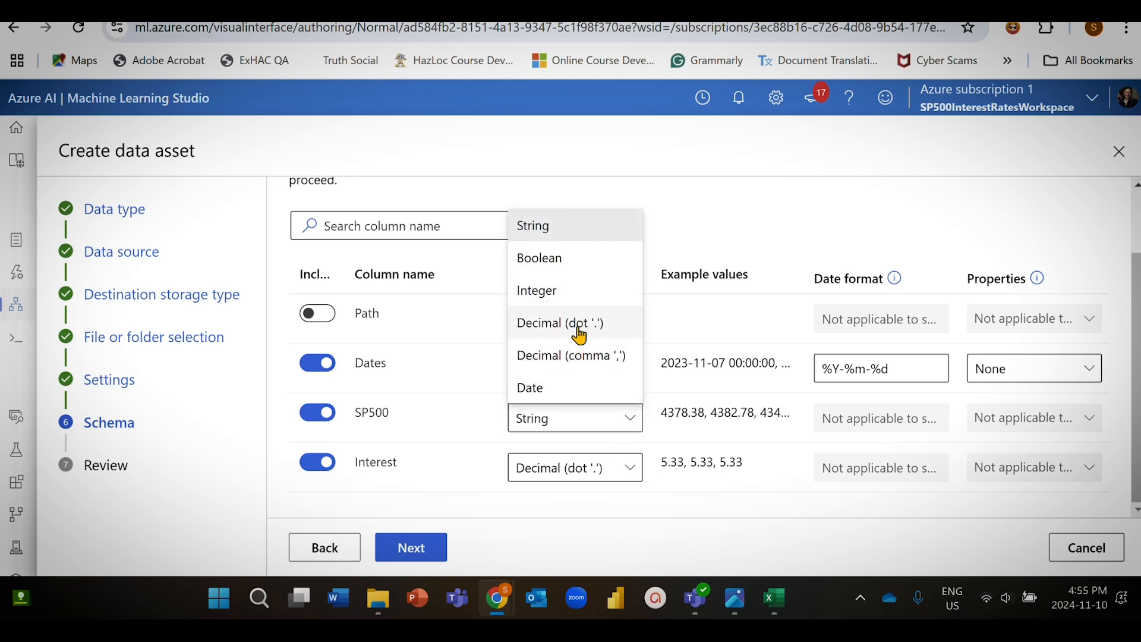
{"action": "left_click", "coordinate": [579, 333]}
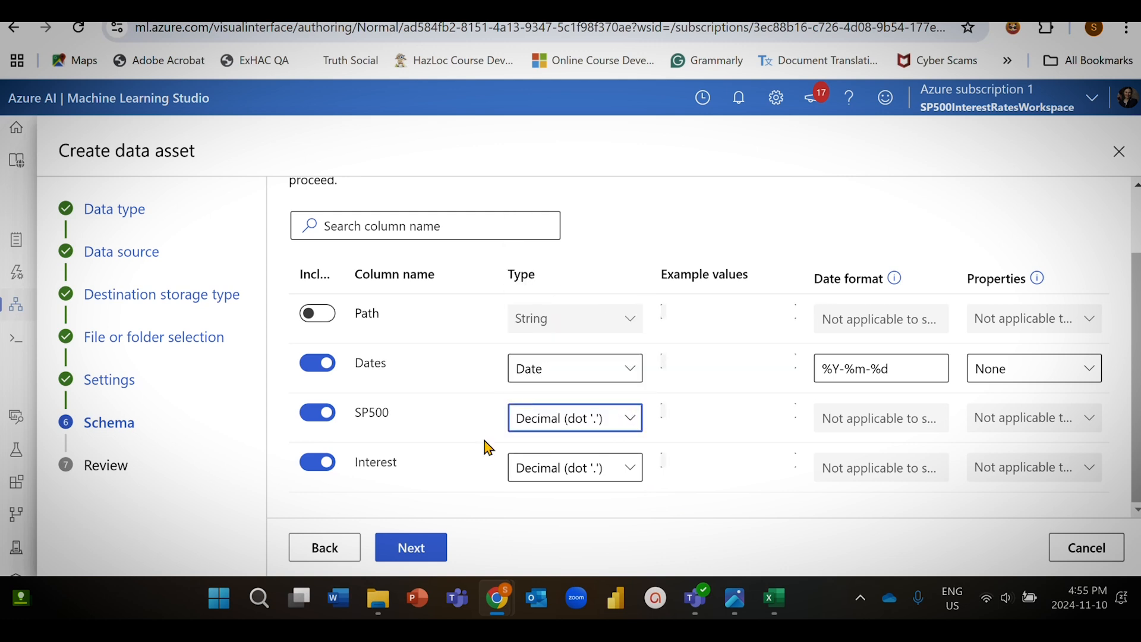
Finish creating the SP55InterestRatesData2 data asset from the review page and save the pipeline draft.
{"action": "left_click", "coordinate": [410, 558]}
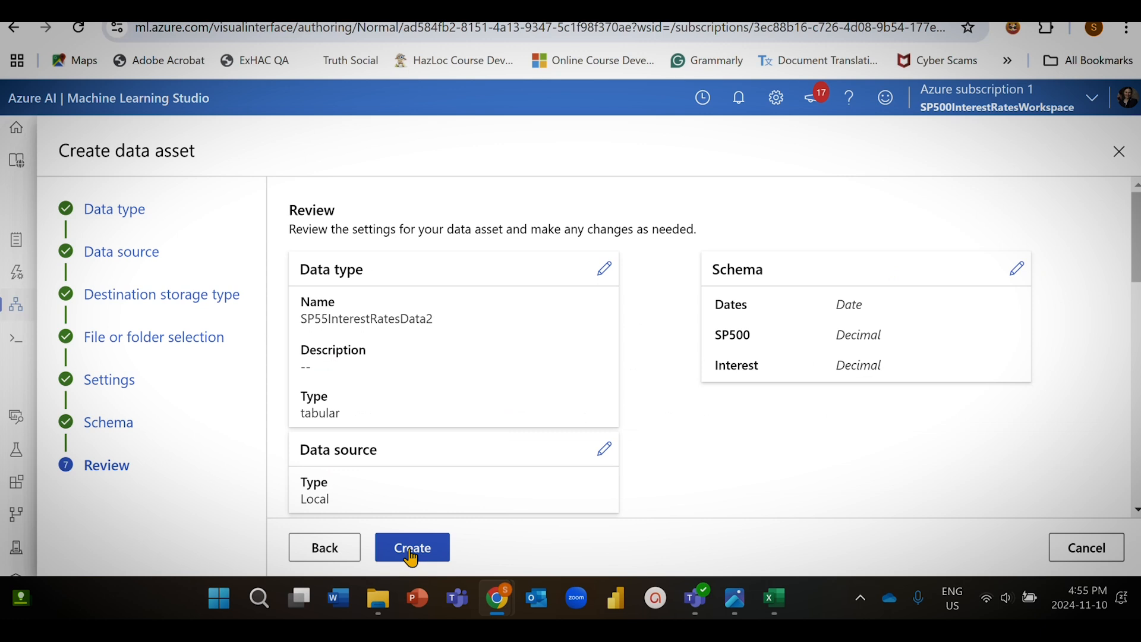
{"action": "left_click", "coordinate": [411, 552]}
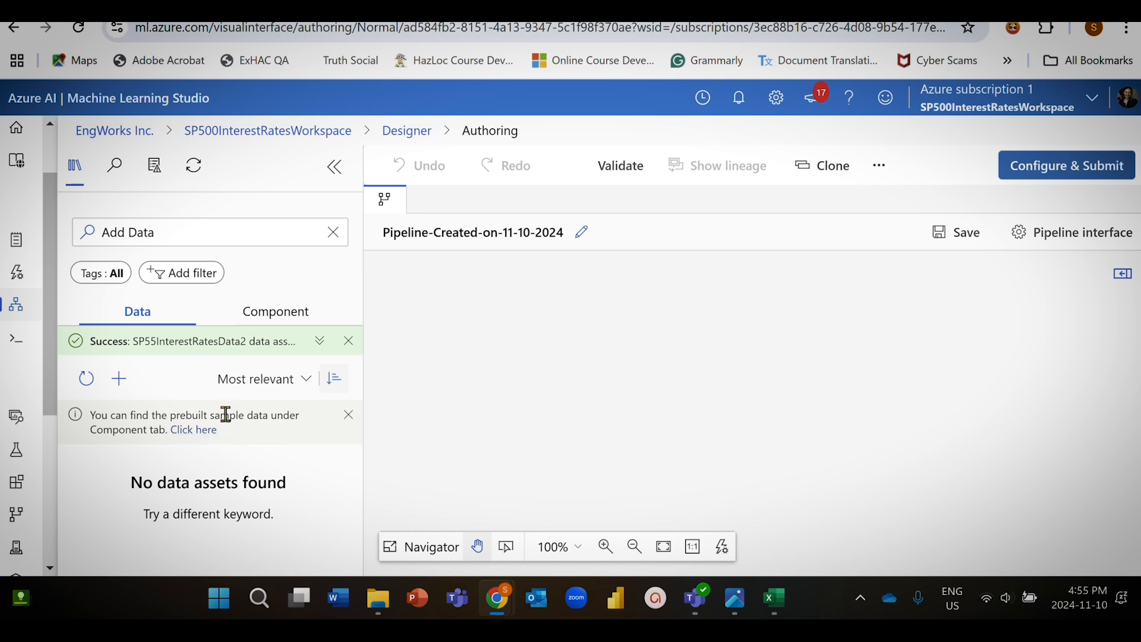
{"action": "left_click", "coordinate": [956, 237]}
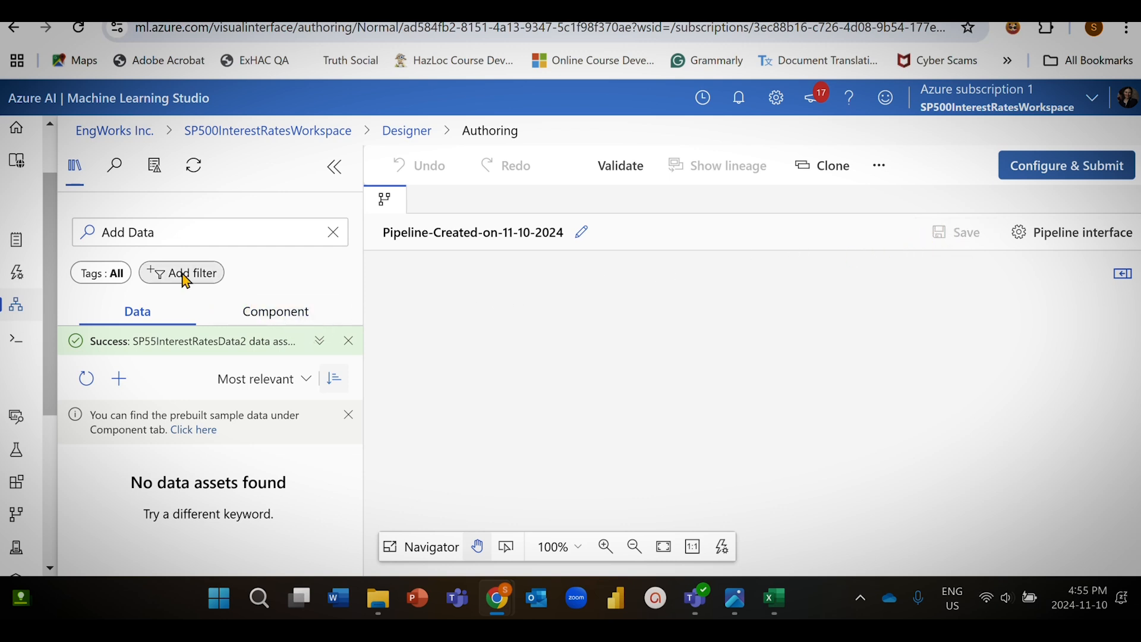
Check the asset library's components for "Add Data" and look at the option for registering a new component.
{"action": "left_click", "coordinate": [166, 235]}
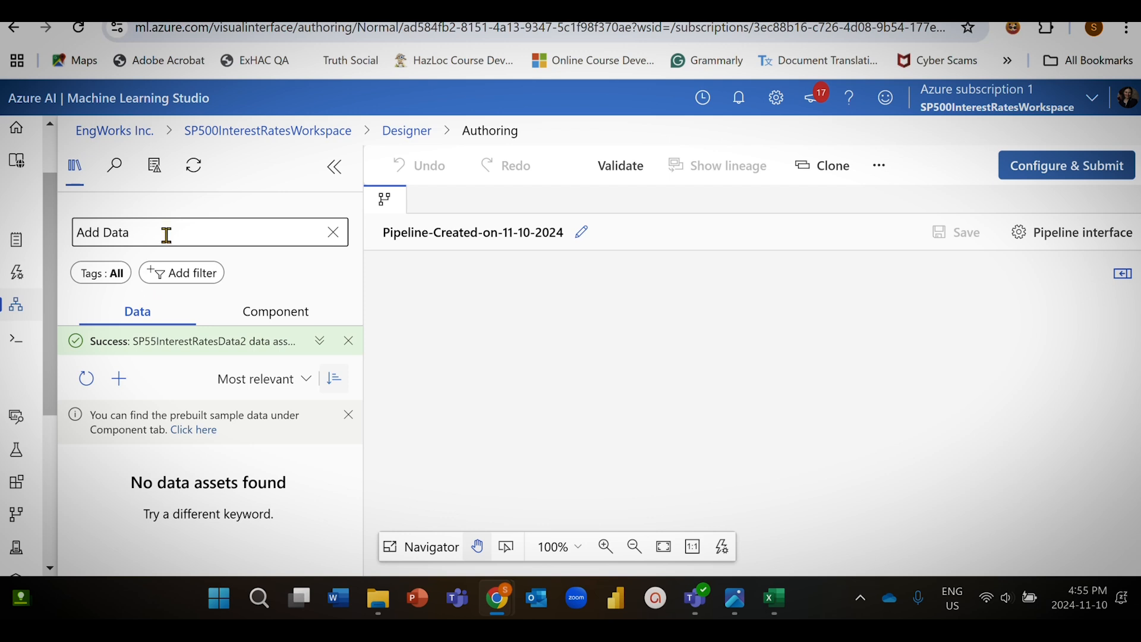
{"action": "left_click", "coordinate": [274, 317]}
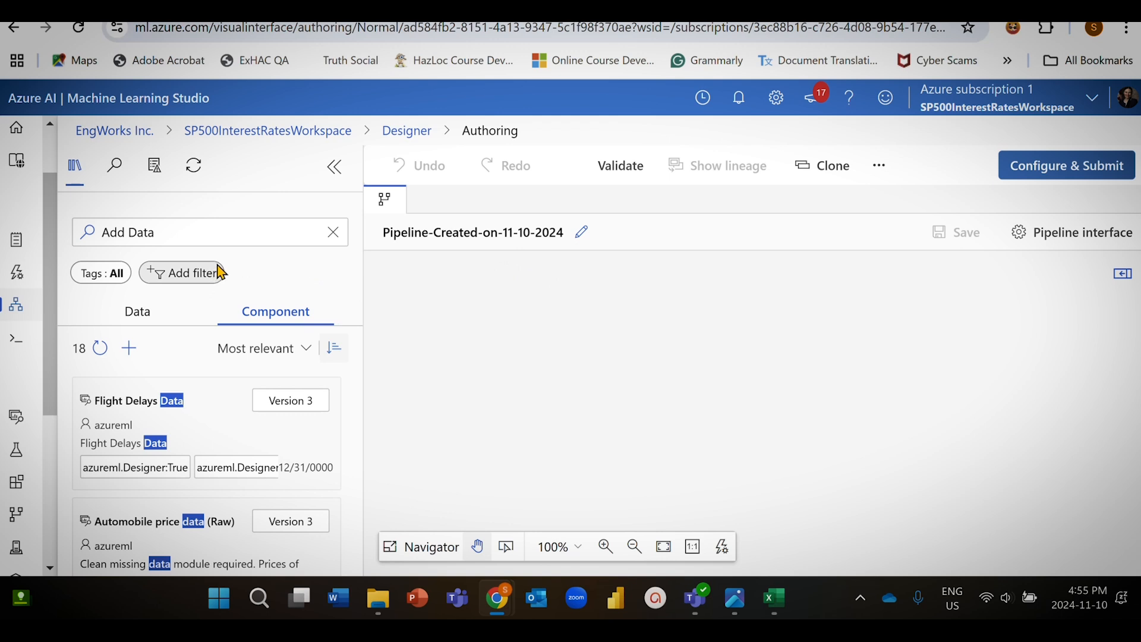
{"action": "left_click", "coordinate": [188, 232]}
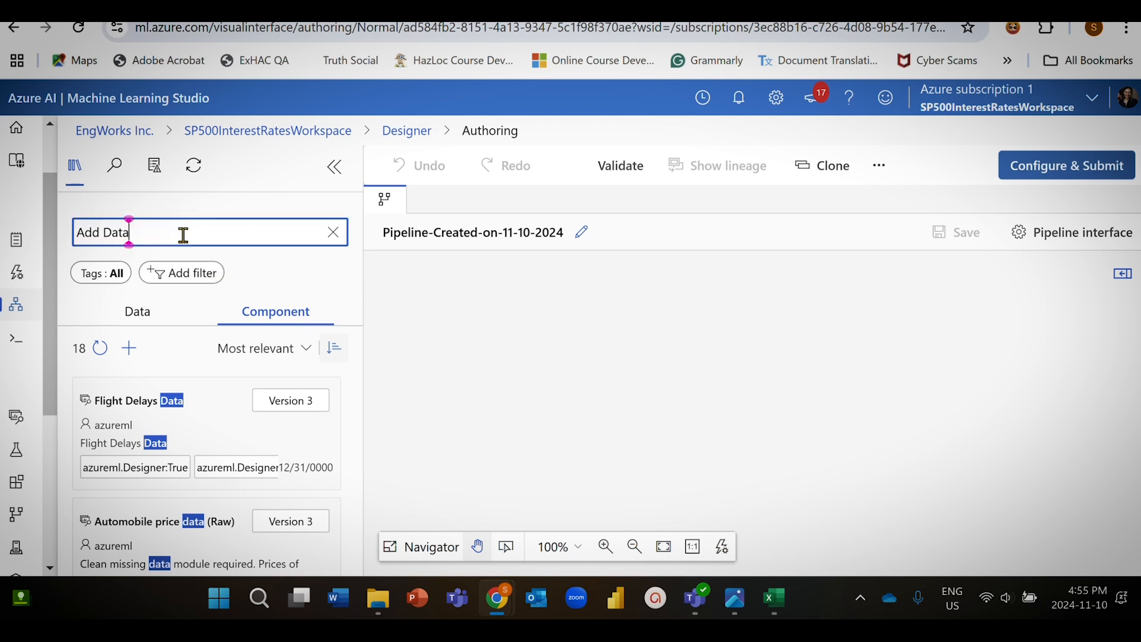
{"action": "left_click_drag", "start_coordinate": [183, 234], "coordinate": [40, 237]}
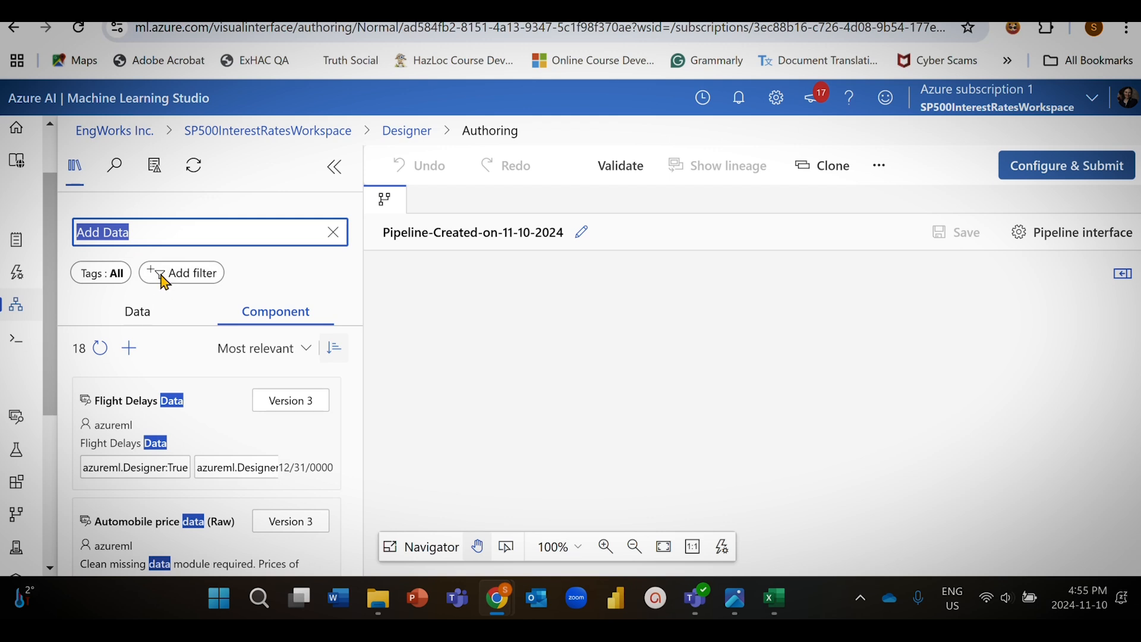
{"action": "left_click", "coordinate": [146, 226]}
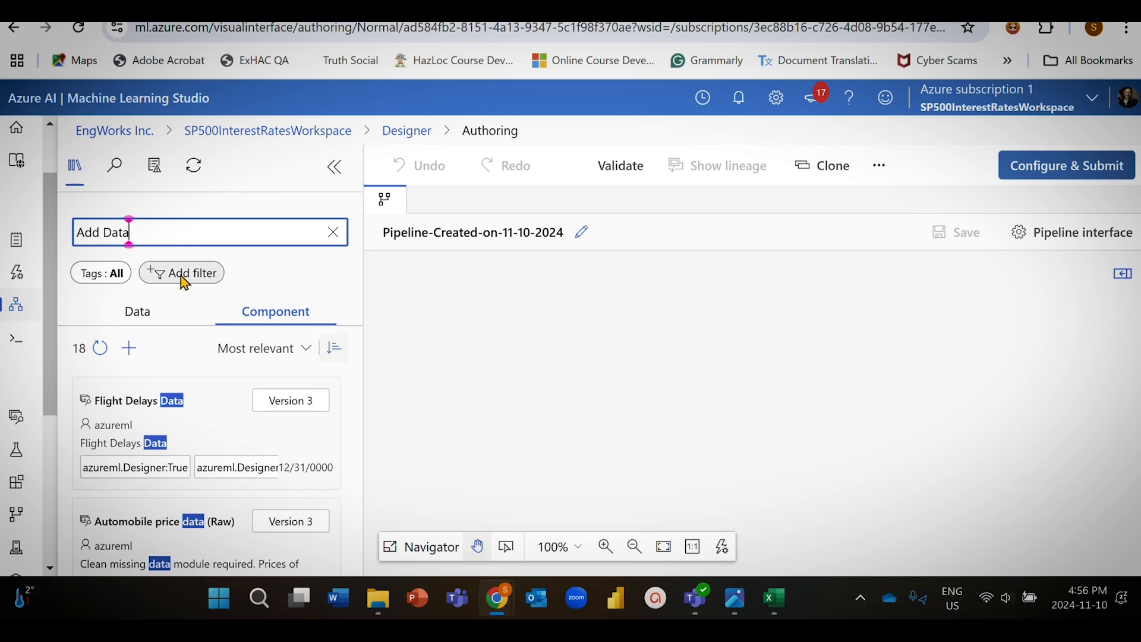
{"action": "left_click", "coordinate": [135, 356]}
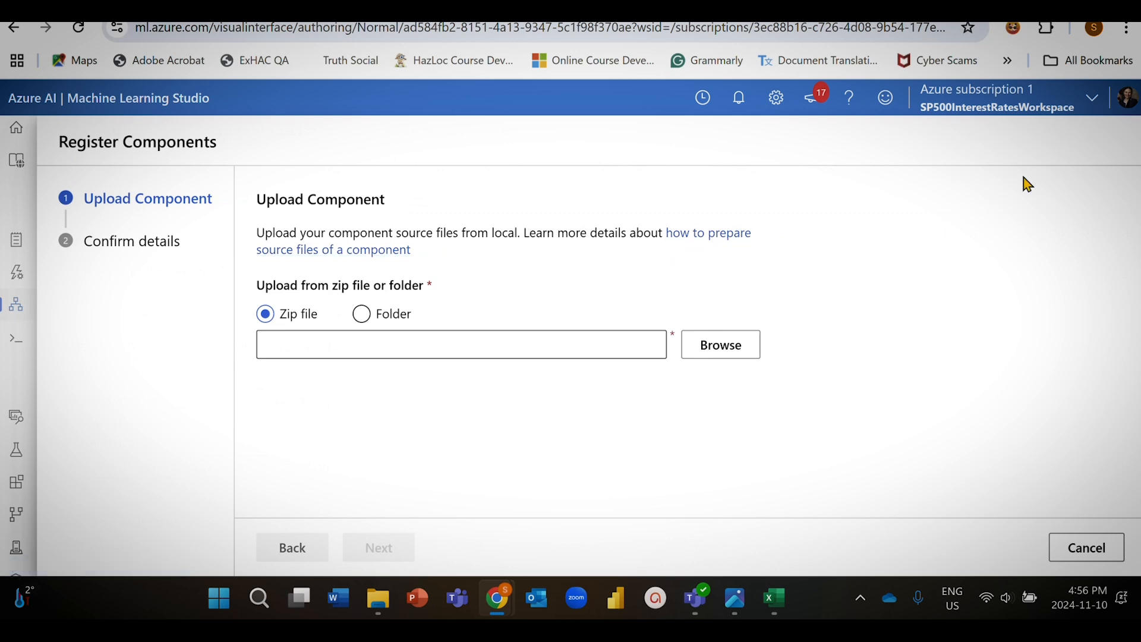
{"action": "left_click", "coordinate": [1099, 548]}
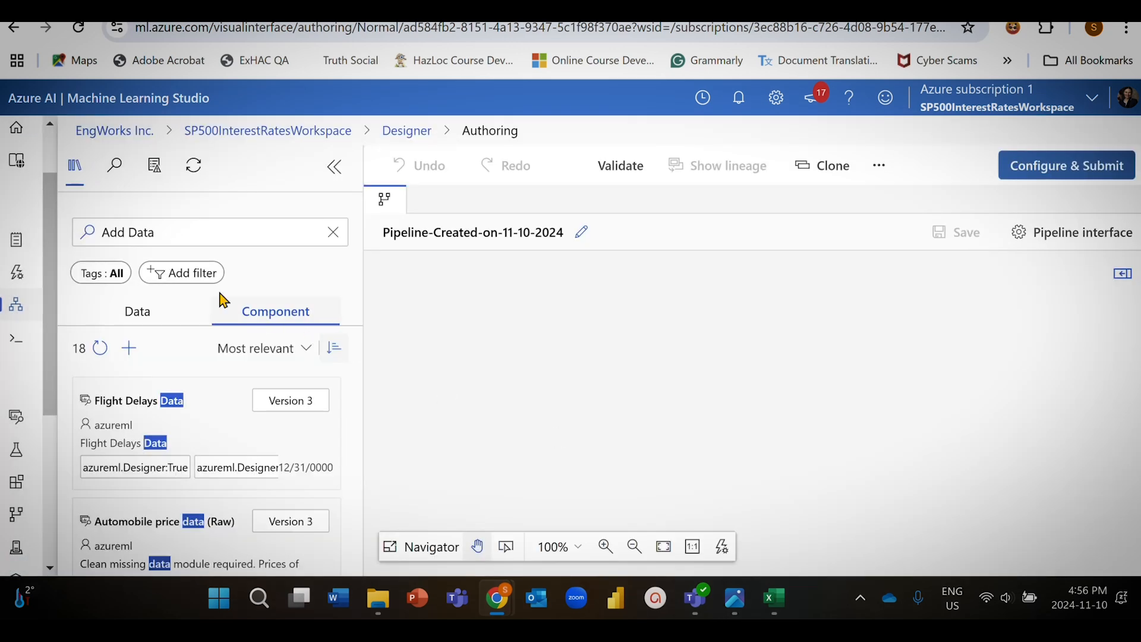
Search the pipeline outline for "add data".
{"action": "left_click", "coordinate": [115, 180]}
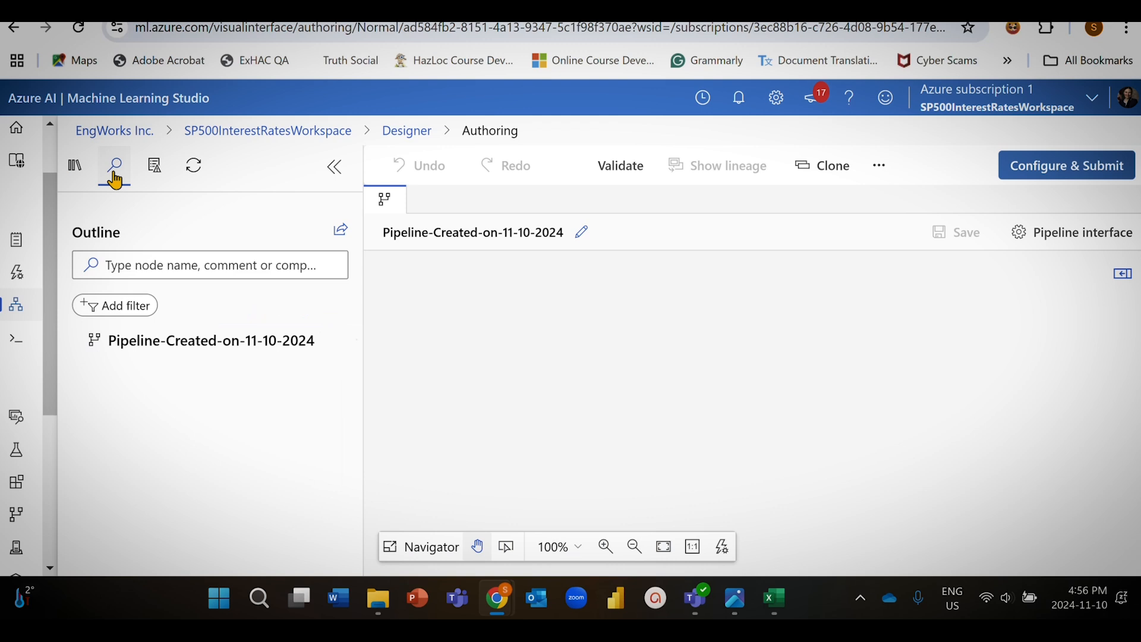
{"action": "left_click", "coordinate": [130, 267]}
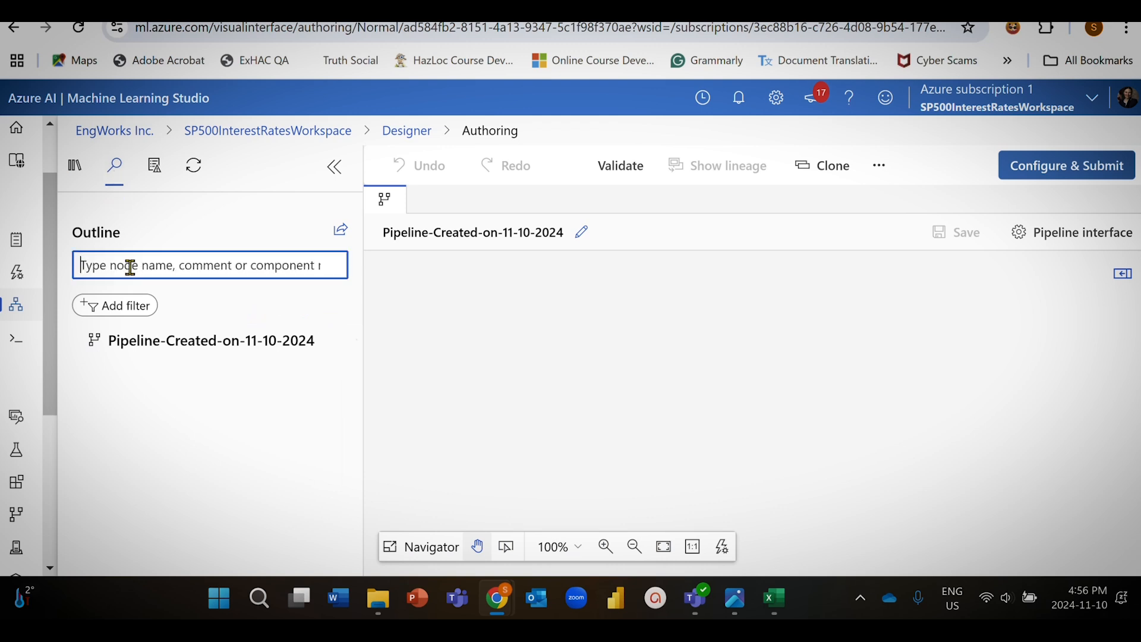
{"action": "type", "text": "add data"}
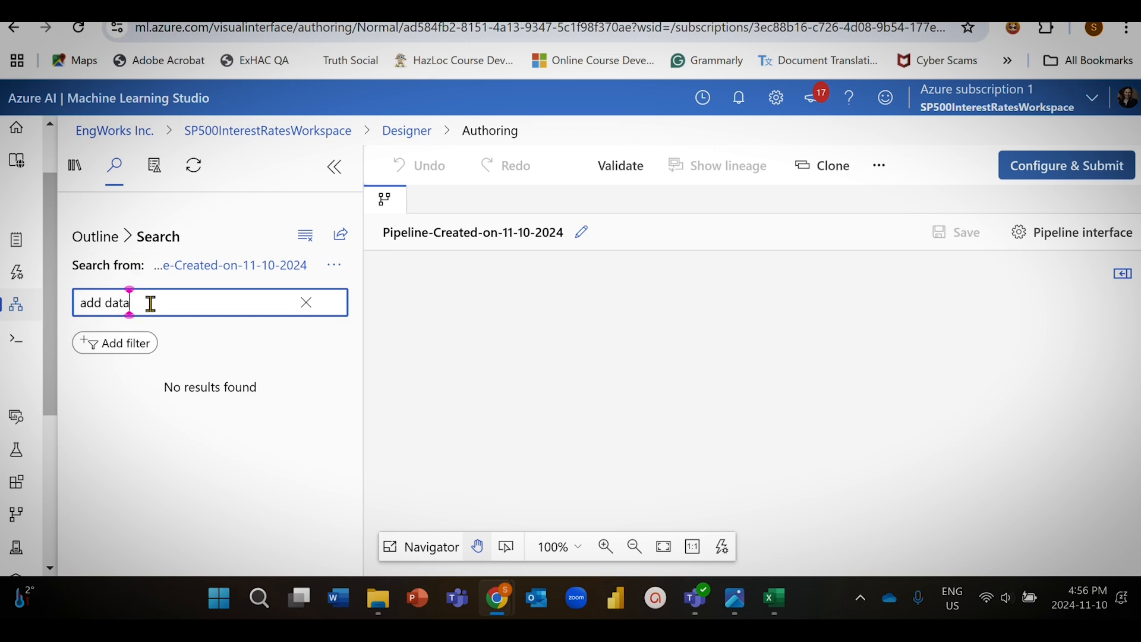
Search the asset library's components and data assets for "insert data".
{"action": "left_click", "coordinate": [77, 172]}
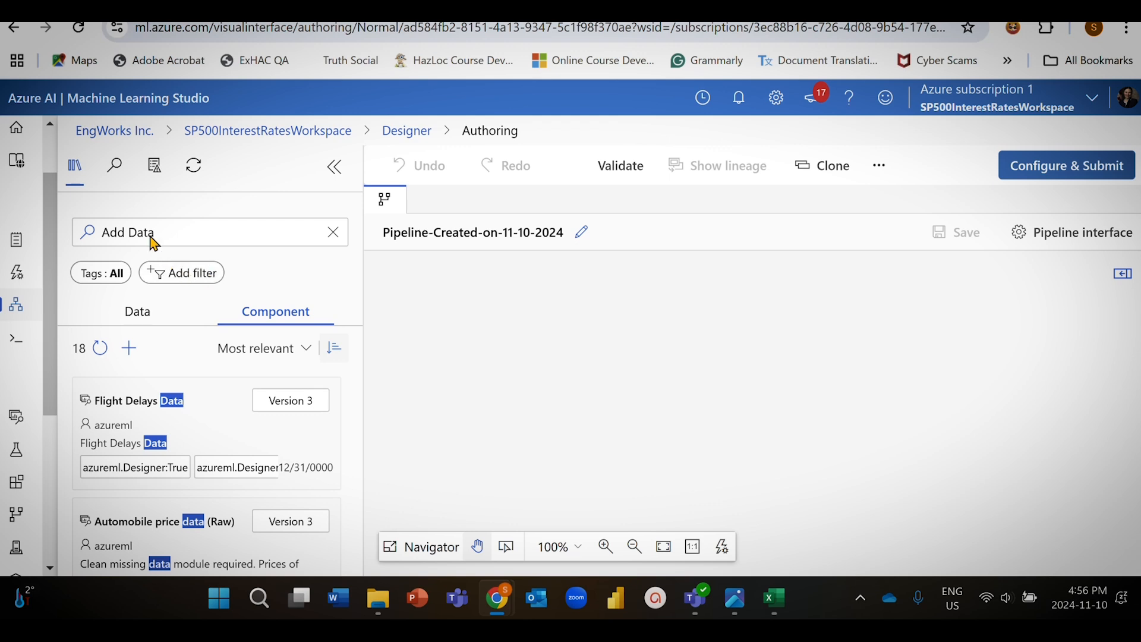
{"action": "left_click_drag", "start_coordinate": [147, 234], "coordinate": [77, 226]}
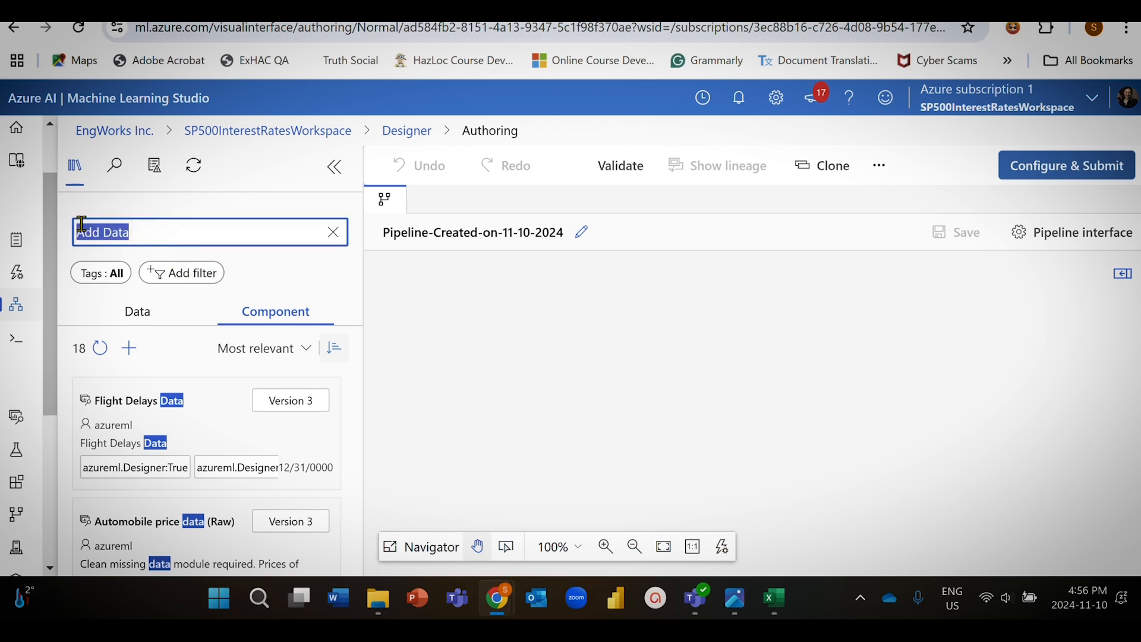
{"action": "type", "text": "insertda"}
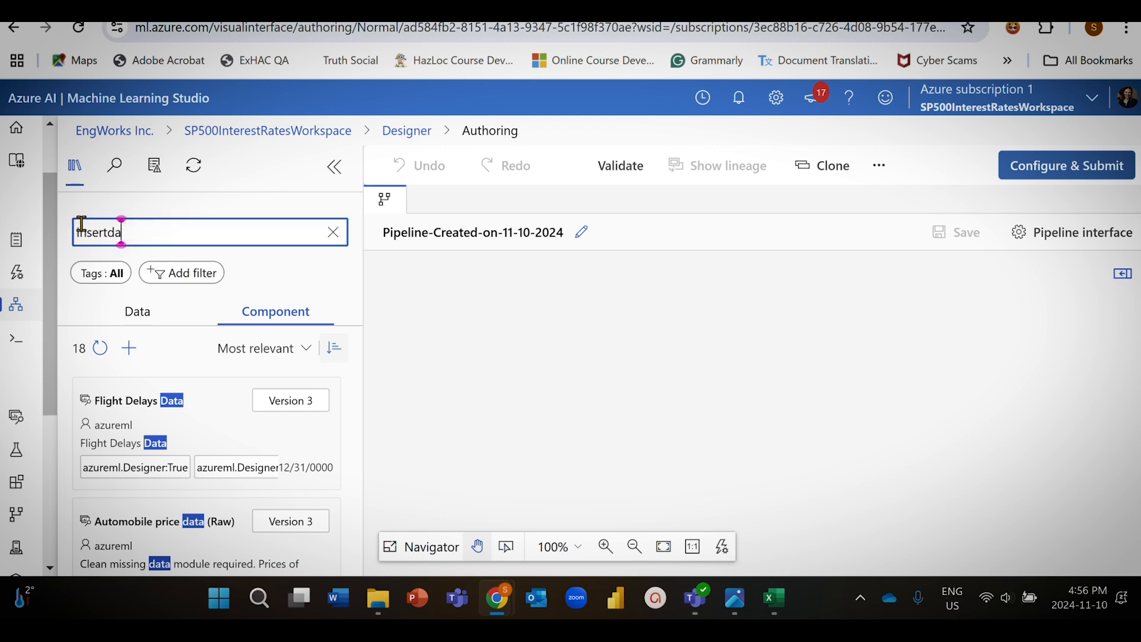
{"action": "key", "text": "BackSpace"}
{"action": "key", "text": "BackSpace"}
{"action": "type", "text": "data"}
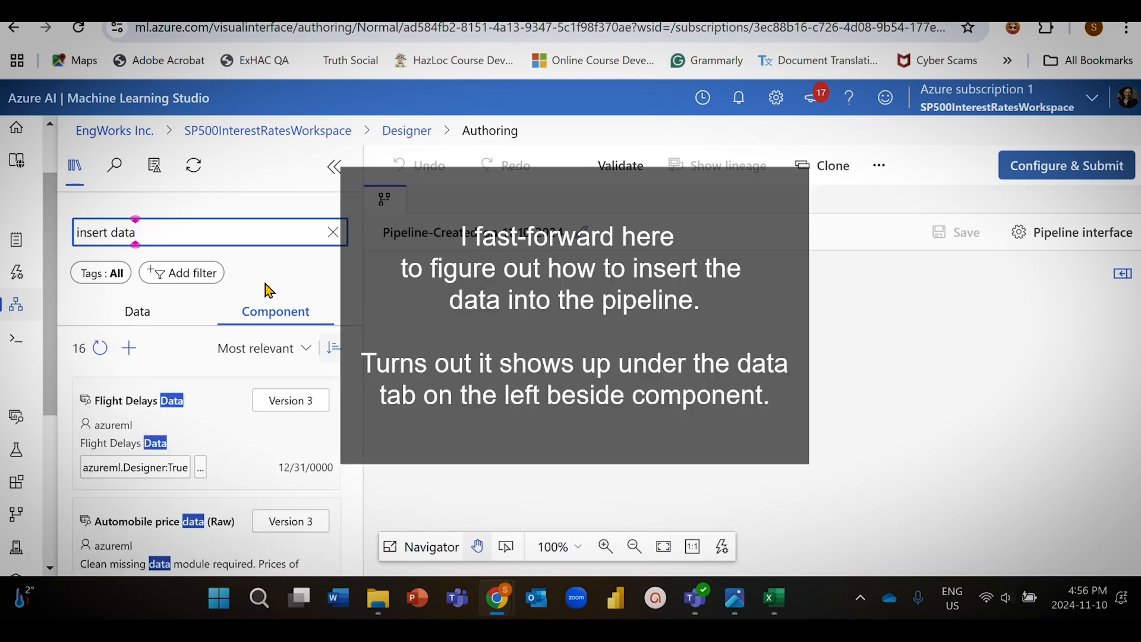
{"action": "left_click", "coordinate": [139, 306]}
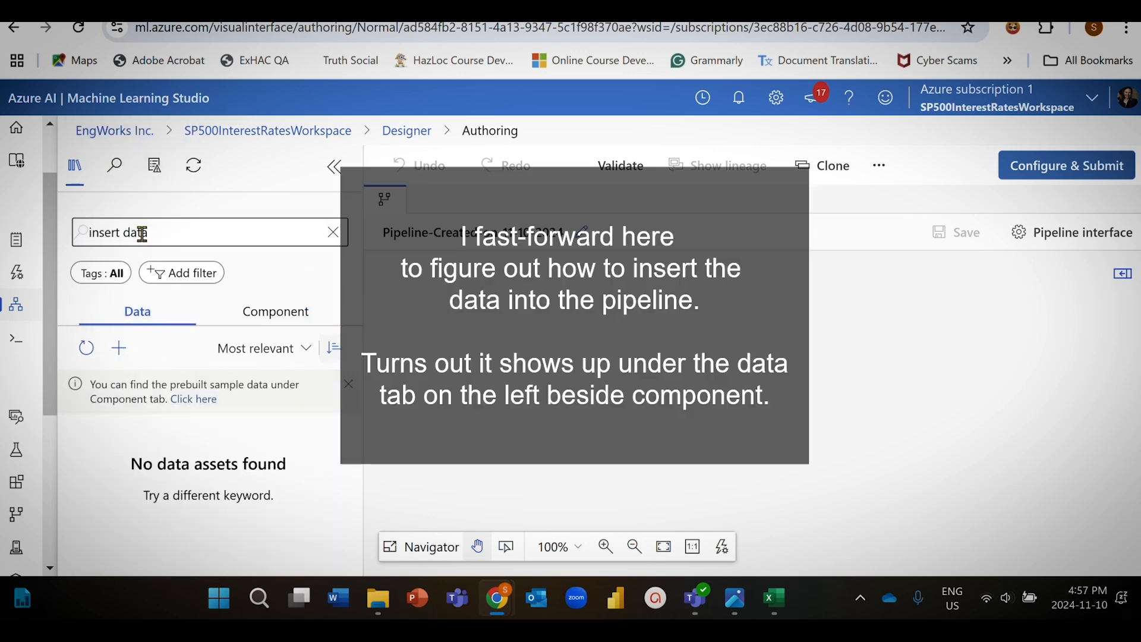
{"action": "left_click", "coordinate": [274, 313]}
{"action": "left_click", "coordinate": [1126, 28]}
{"action": "left_click", "coordinate": [1004, 388]}
{"action": "left_click", "coordinate": [1004, 389]}
{"action": "left_click", "coordinate": [1004, 389]}
{"action": "left_click", "coordinate": [1004, 390]}
{"action": "left_click", "coordinate": [141, 395]}
{"action": "left_click", "coordinate": [207, 260]}
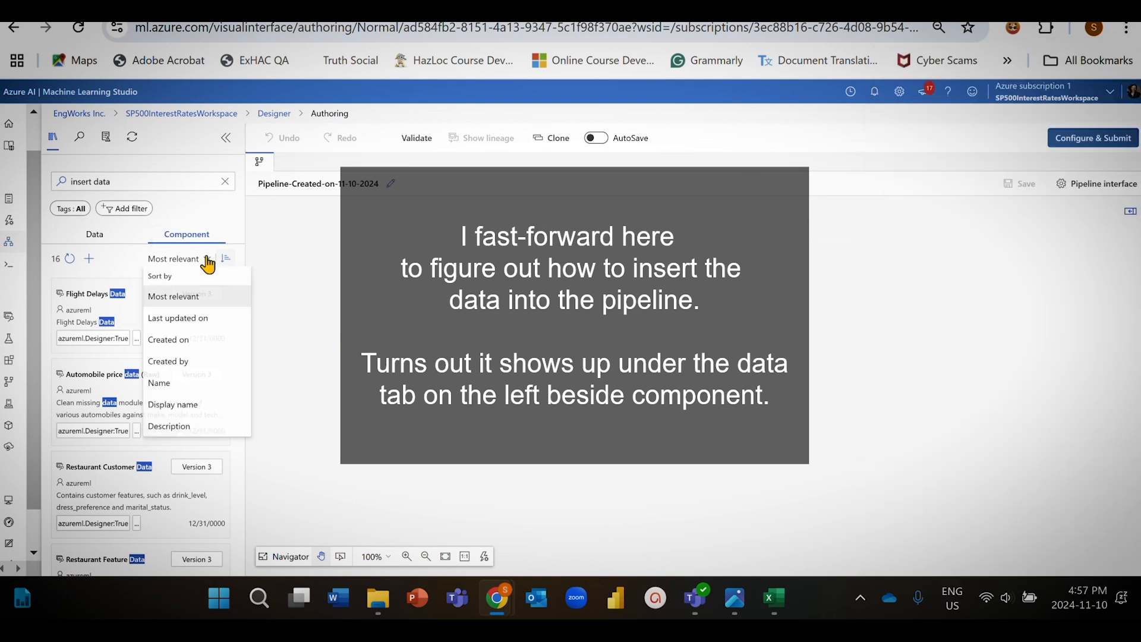
{"action": "left_click", "coordinate": [640, 511]}
{"action": "left_click", "coordinate": [378, 598]}
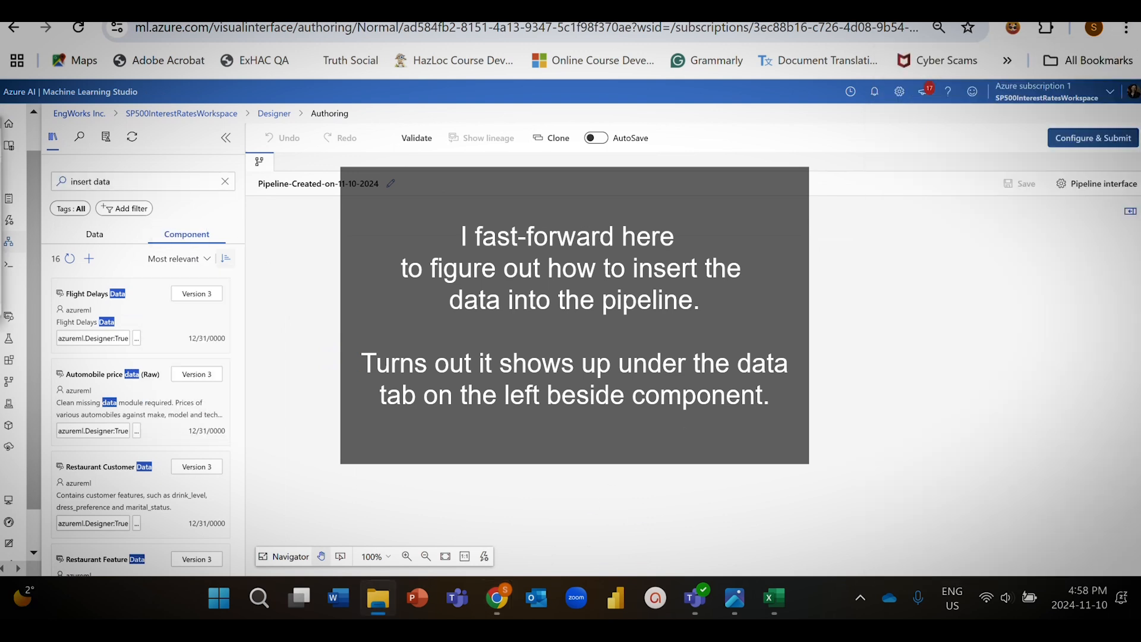
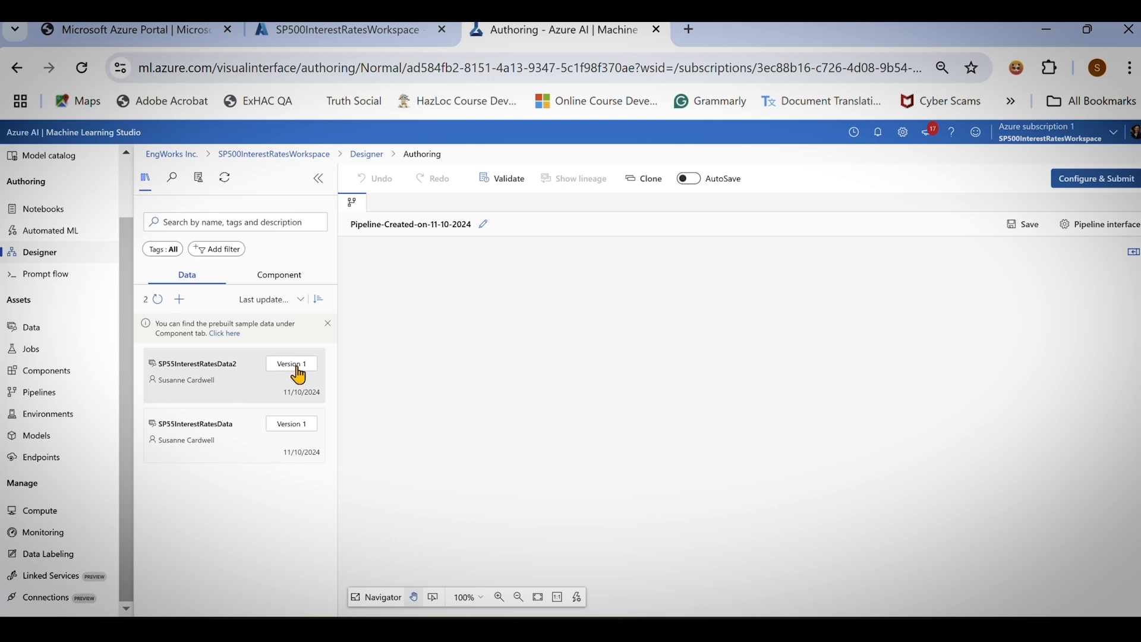
Add the SP55InterestRatesData2 data asset to the upper part of the pipeline canvas.
{"action": "mouse_move", "coordinate": [218, 373]}
{"action": "left_click_drag", "start_coordinate": [214, 372], "coordinate": [715, 273]}
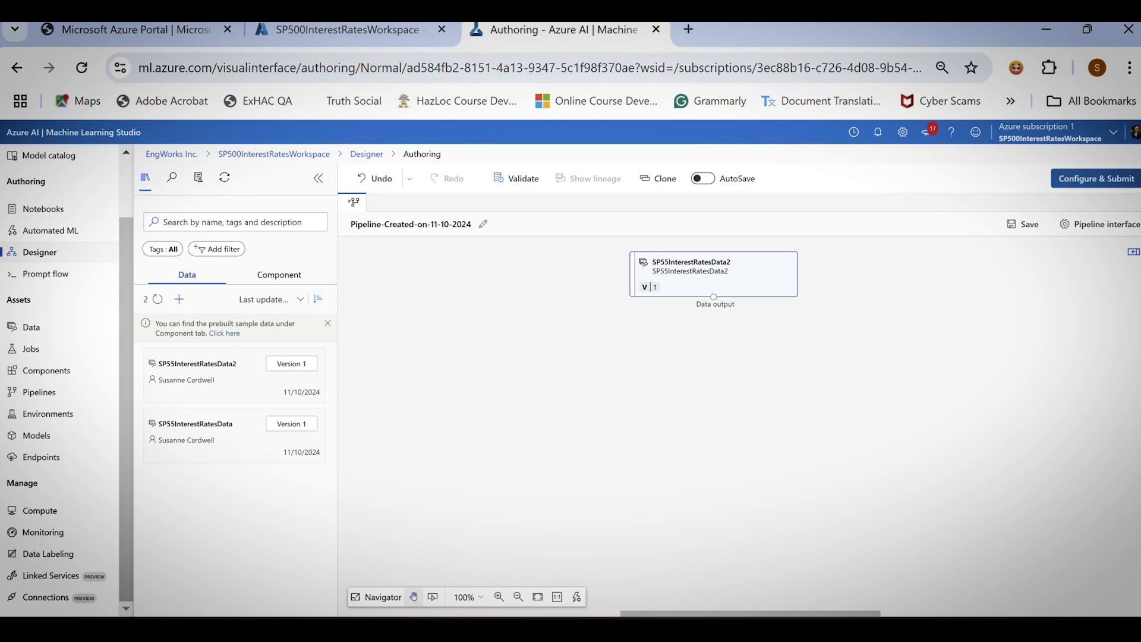
Search the asset library for "Clean" among the components and check the data assets for the same keyword.
{"action": "left_click", "coordinate": [276, 276]}
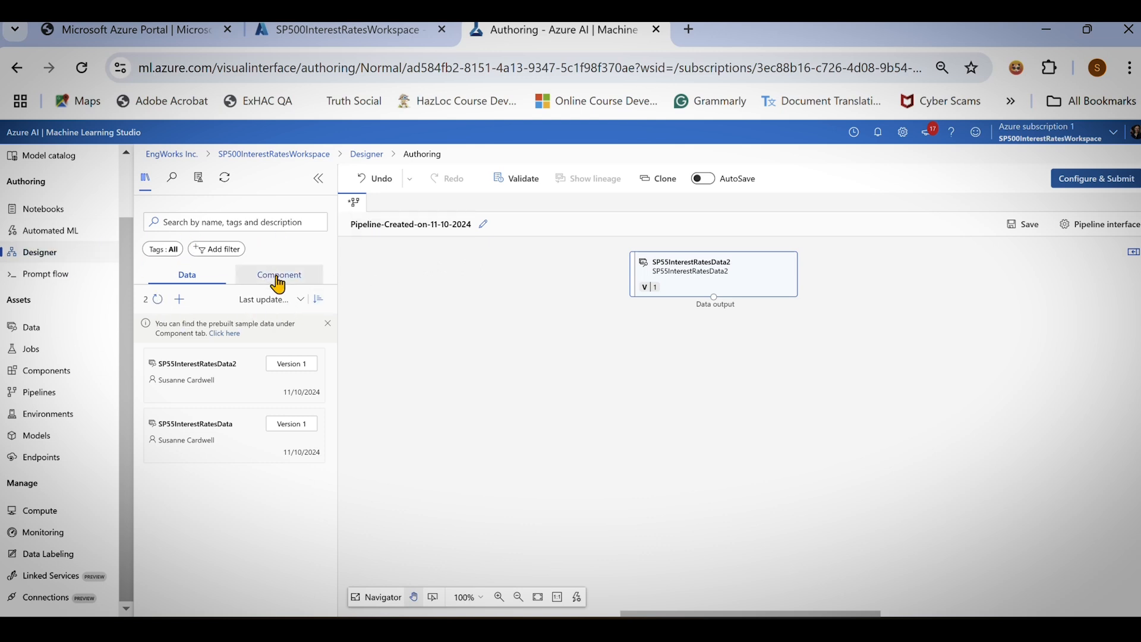
{"action": "left_click", "coordinate": [190, 224]}
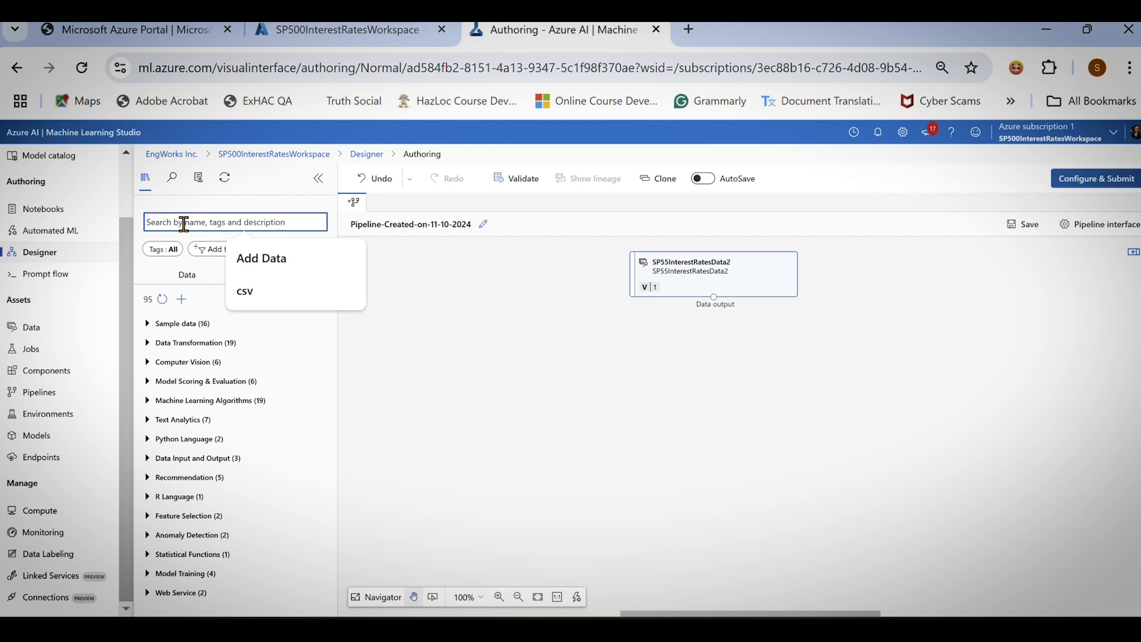
{"action": "type", "text": "Clean"}
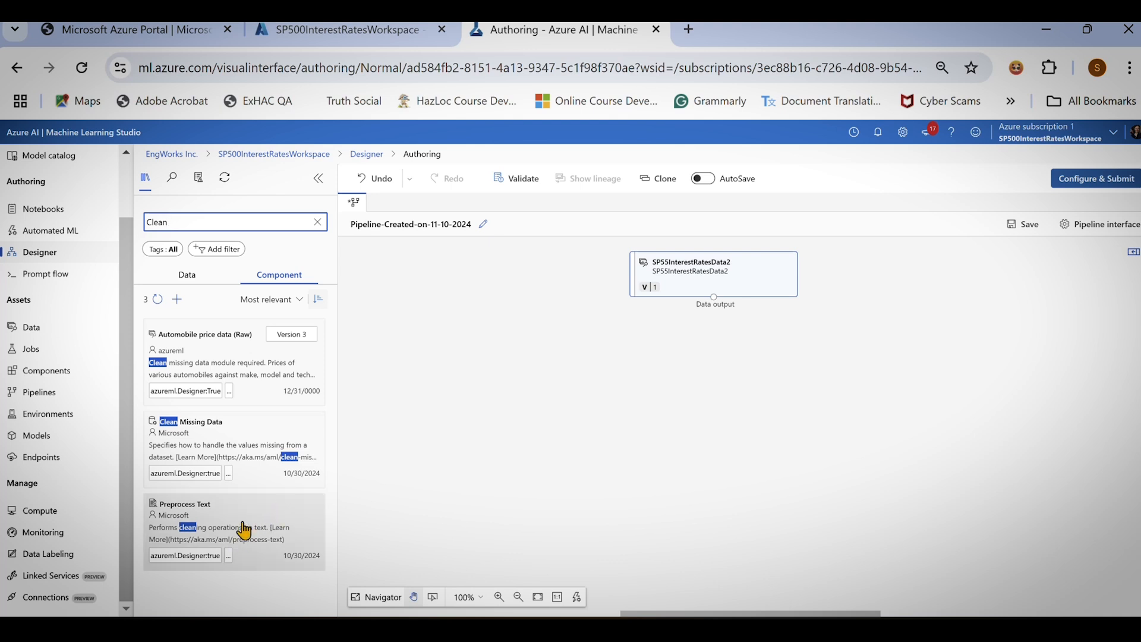
{"action": "left_click", "coordinate": [247, 553]}
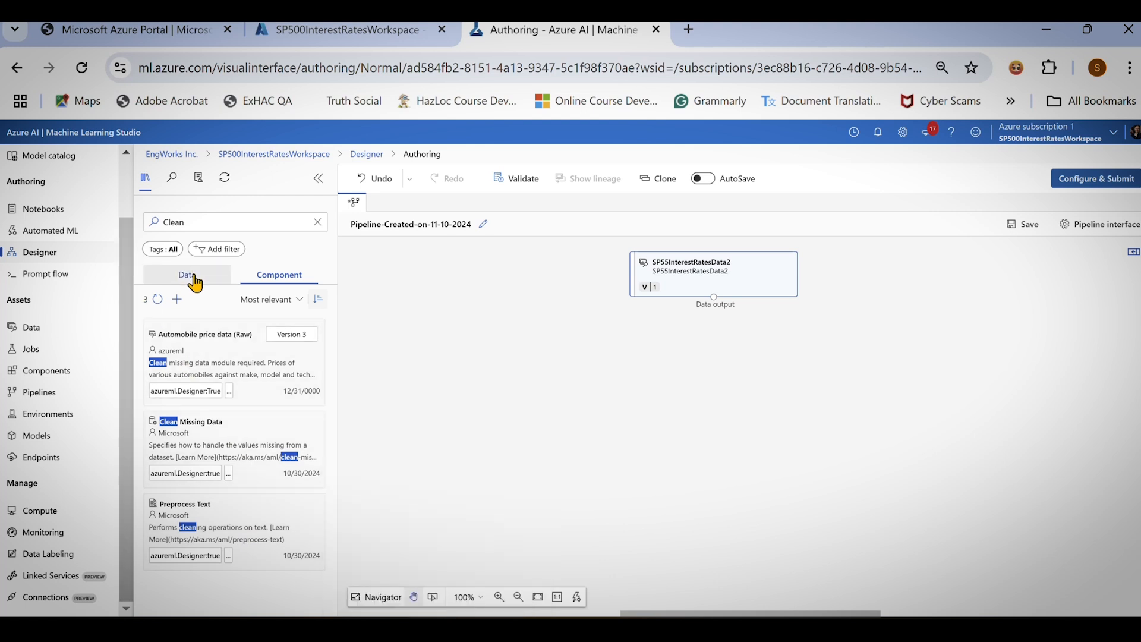
{"action": "left_click", "coordinate": [191, 275]}
{"action": "left_click", "coordinate": [188, 219]}
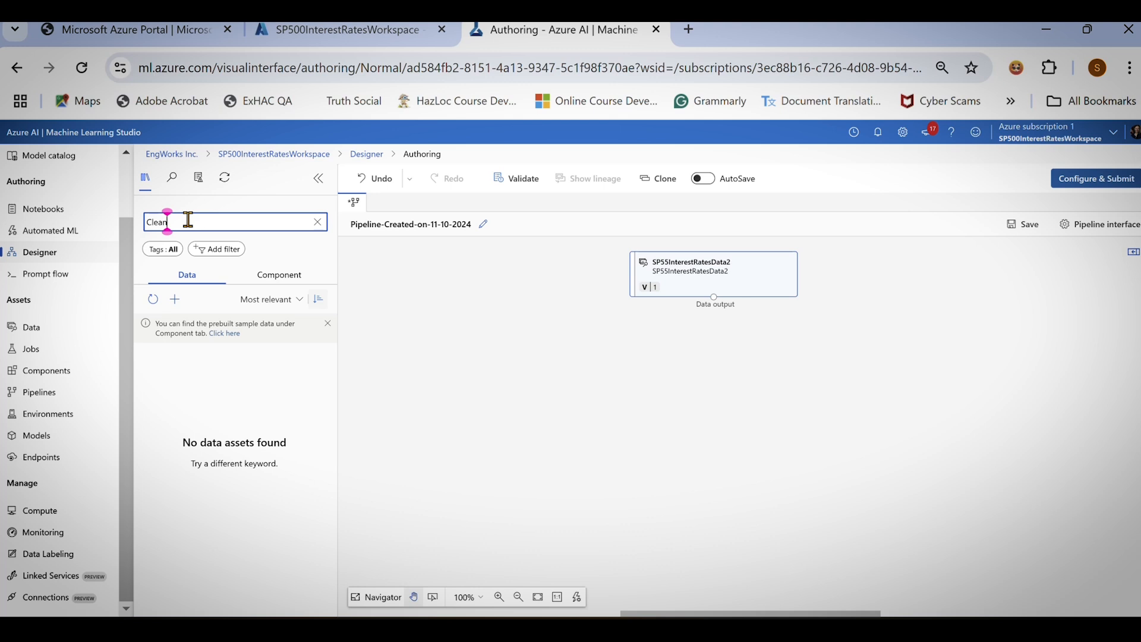
Search the asset library's components for "split data".
{"action": "left_click", "coordinate": [275, 277]}
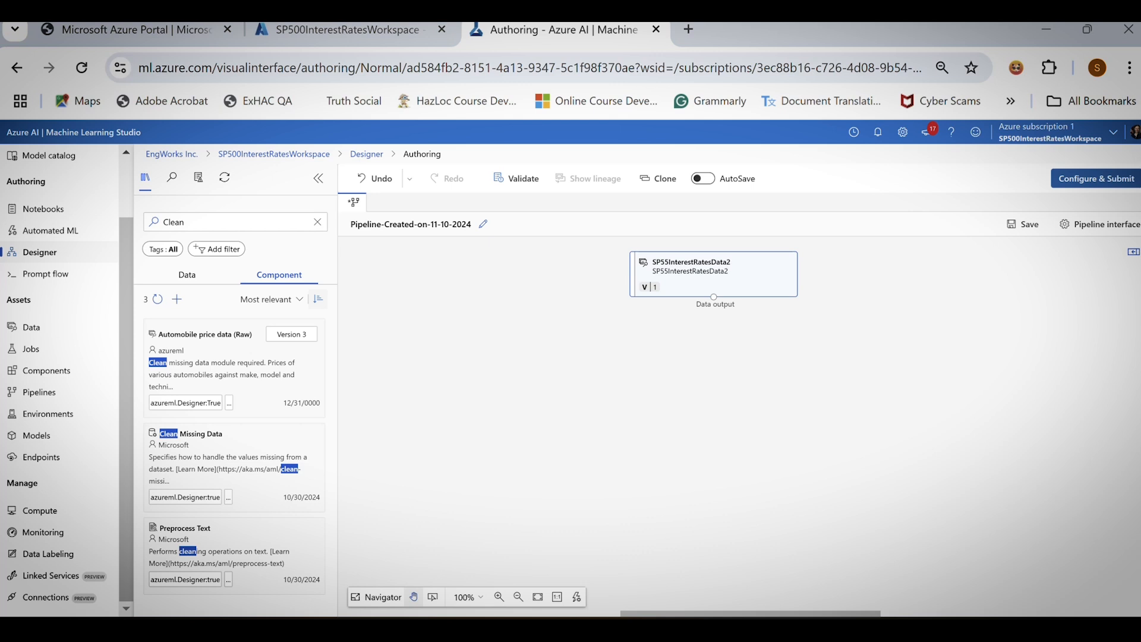
{"action": "double_click", "coordinate": [223, 222]}
{"action": "type", "text": "split data"}
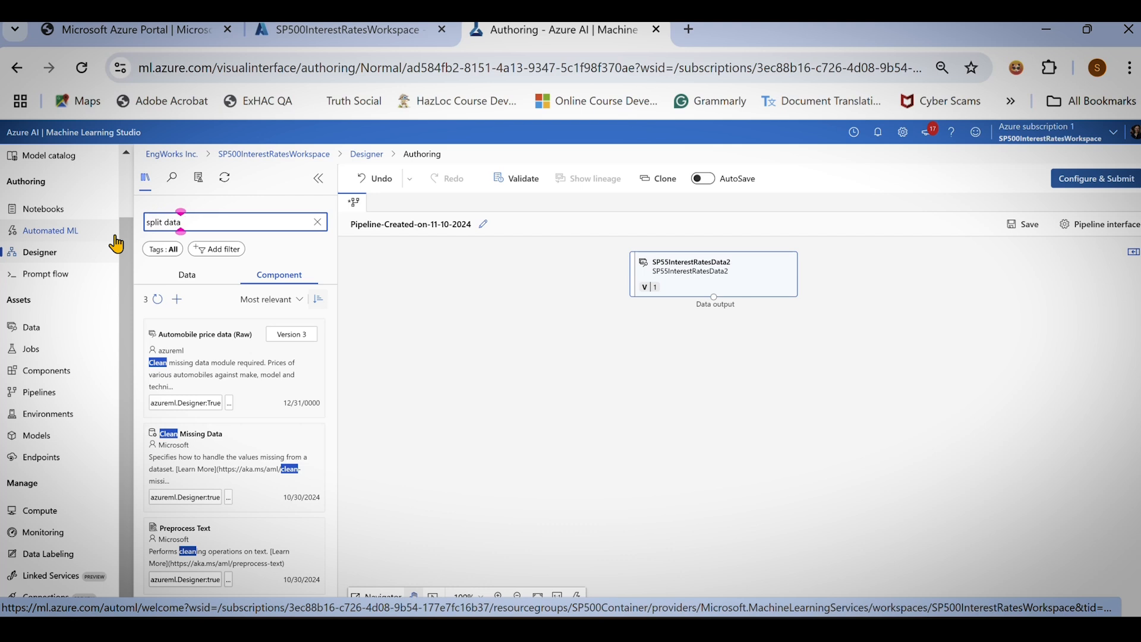
{"action": "key", "text": "Return"}
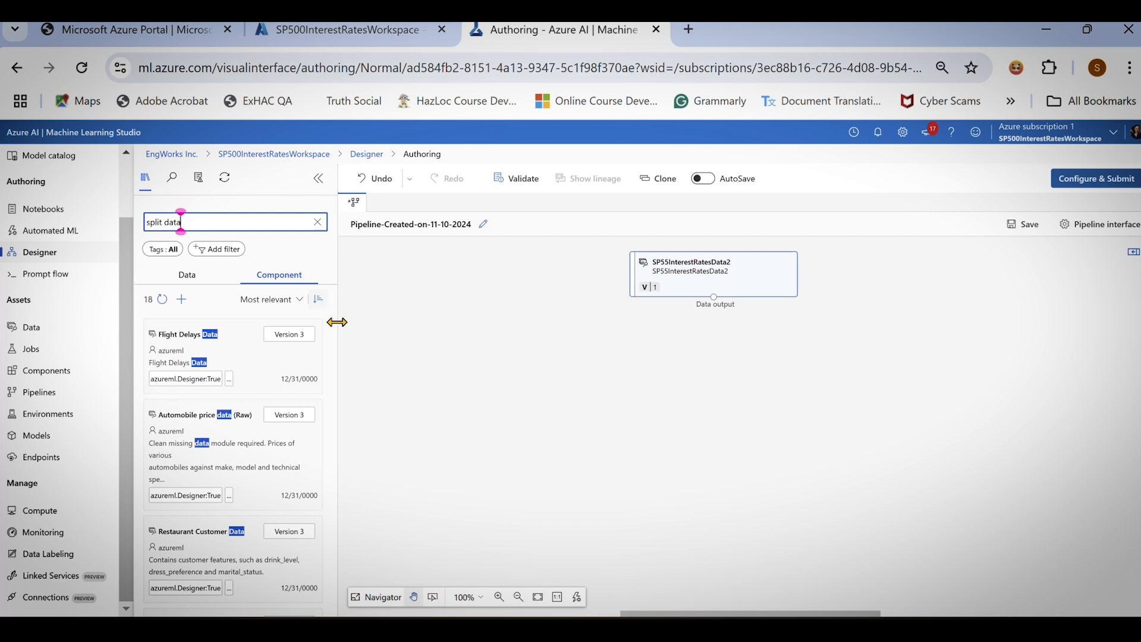
Add the Split Data component below the SP55InterestRatesData2 node, leaving room for another component between them.
{"action": "left_click_drag", "start_coordinate": [330, 341], "coordinate": [331, 594]}
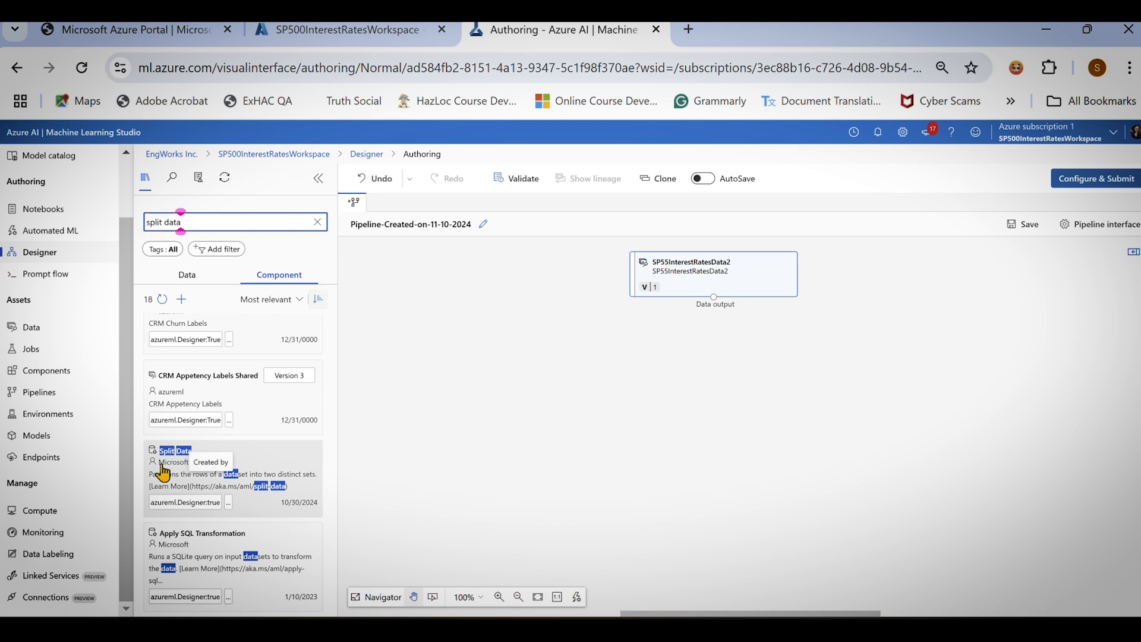
{"action": "mouse_move", "coordinate": [172, 457]}
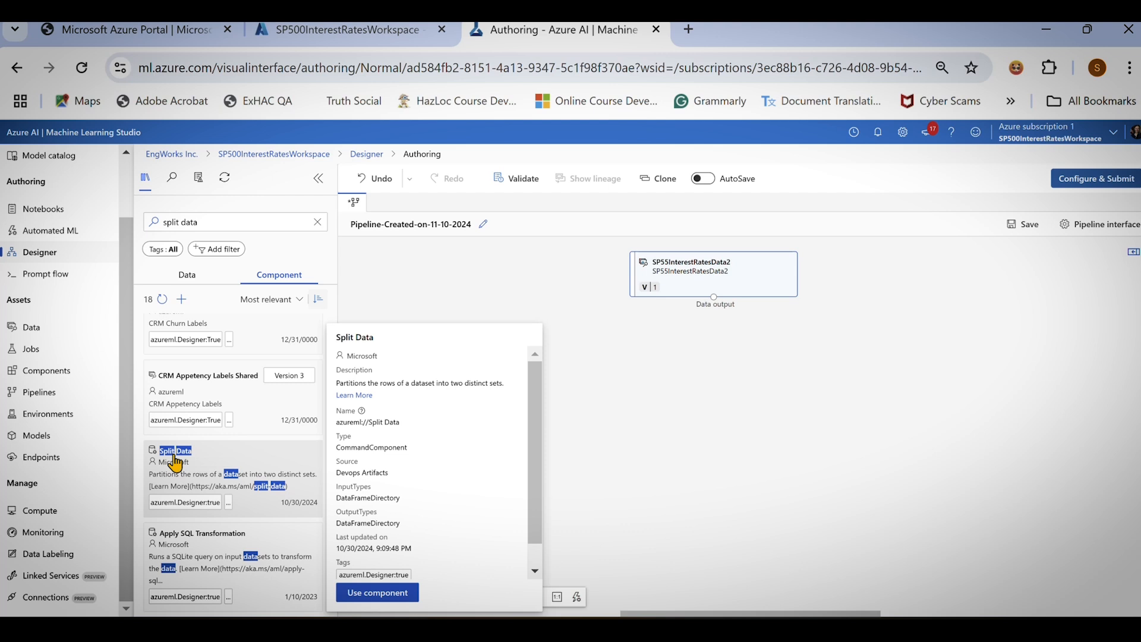
{"action": "left_click_drag", "start_coordinate": [174, 462], "coordinate": [716, 347]}
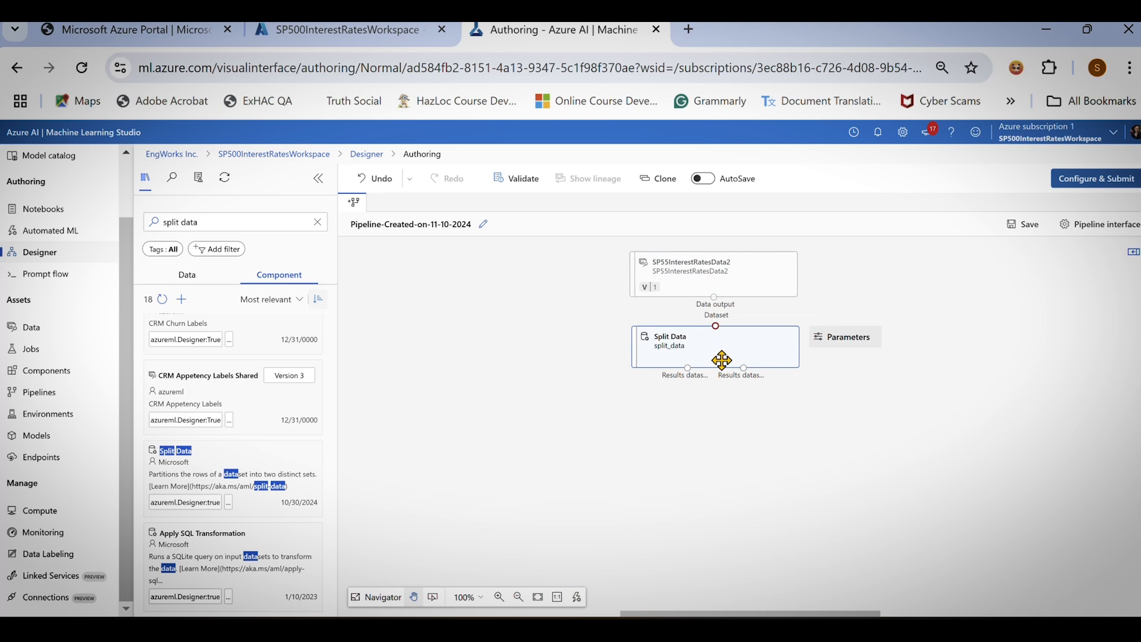
{"action": "left_click_drag", "start_coordinate": [723, 359], "coordinate": [728, 436]}
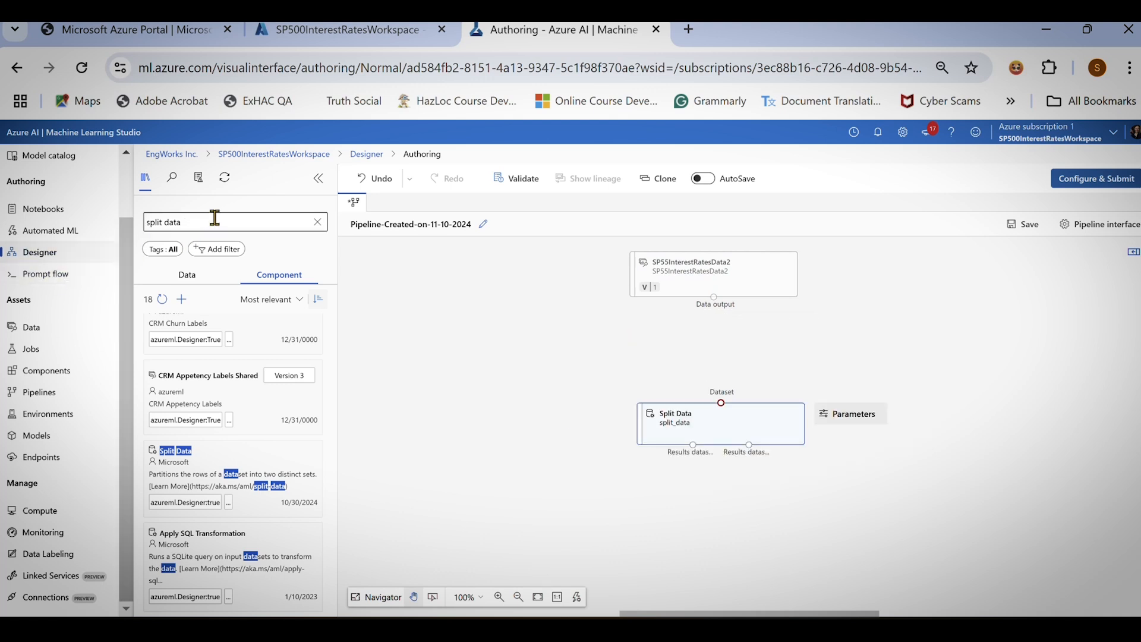
Search the components for "clean data" and add Clean Missing Data between the SP55InterestRatesData2 and Split Data nodes.
{"action": "left_click_drag", "start_coordinate": [215, 221], "coordinate": [146, 223]}
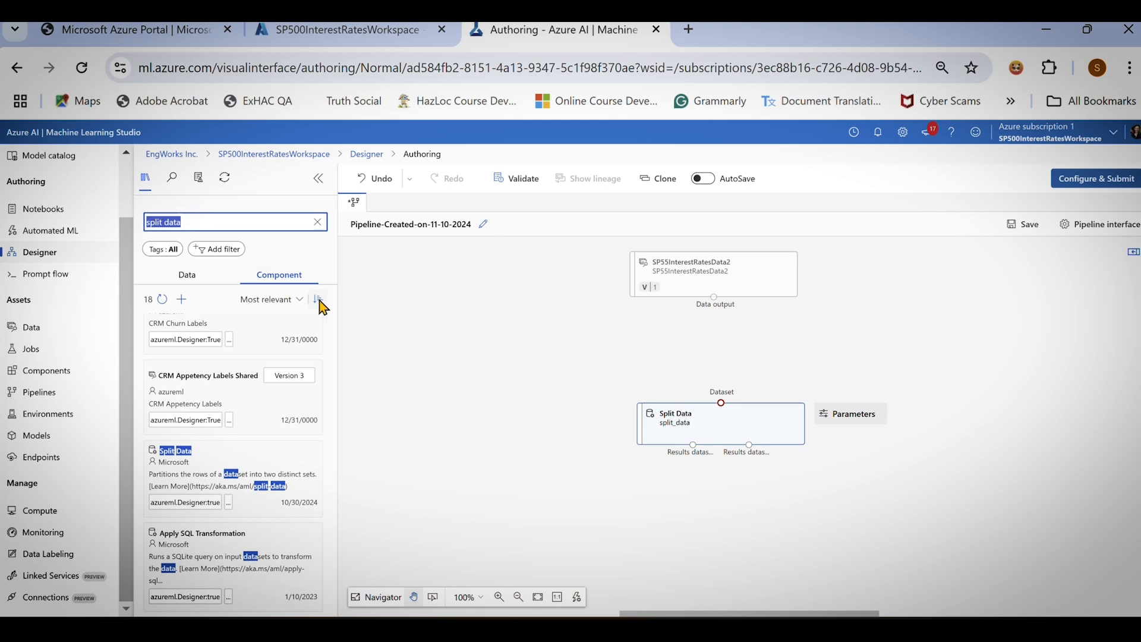
{"action": "type", "text": "clea"}
{"action": "type", "text": "n di"}
{"action": "type", "text": "ata"}
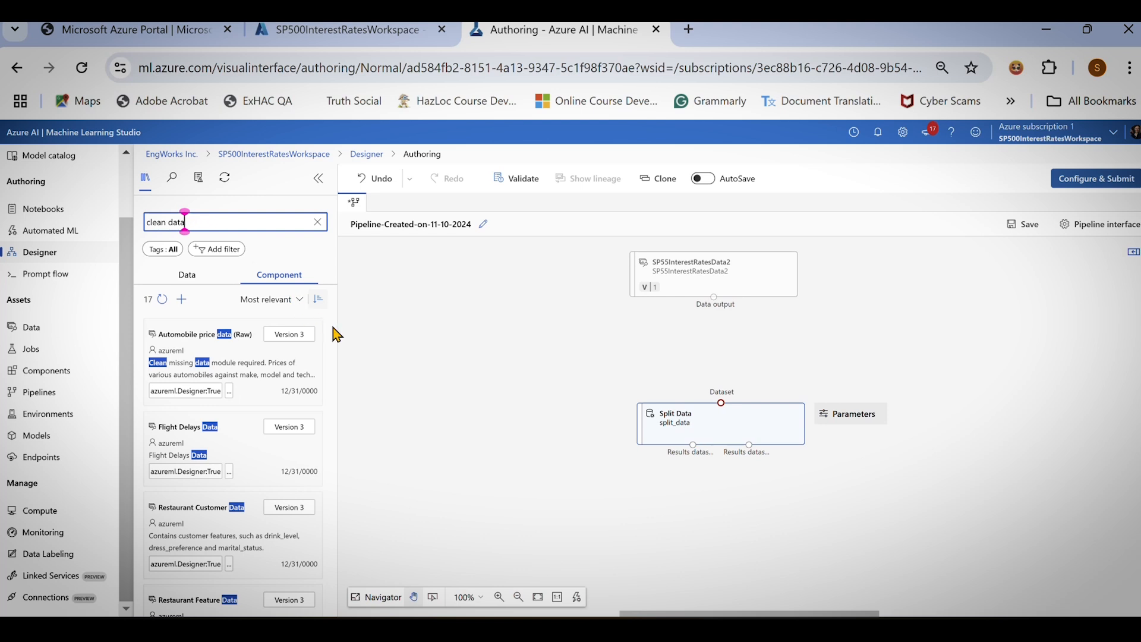
{"action": "left_click_drag", "start_coordinate": [335, 341], "coordinate": [338, 594]}
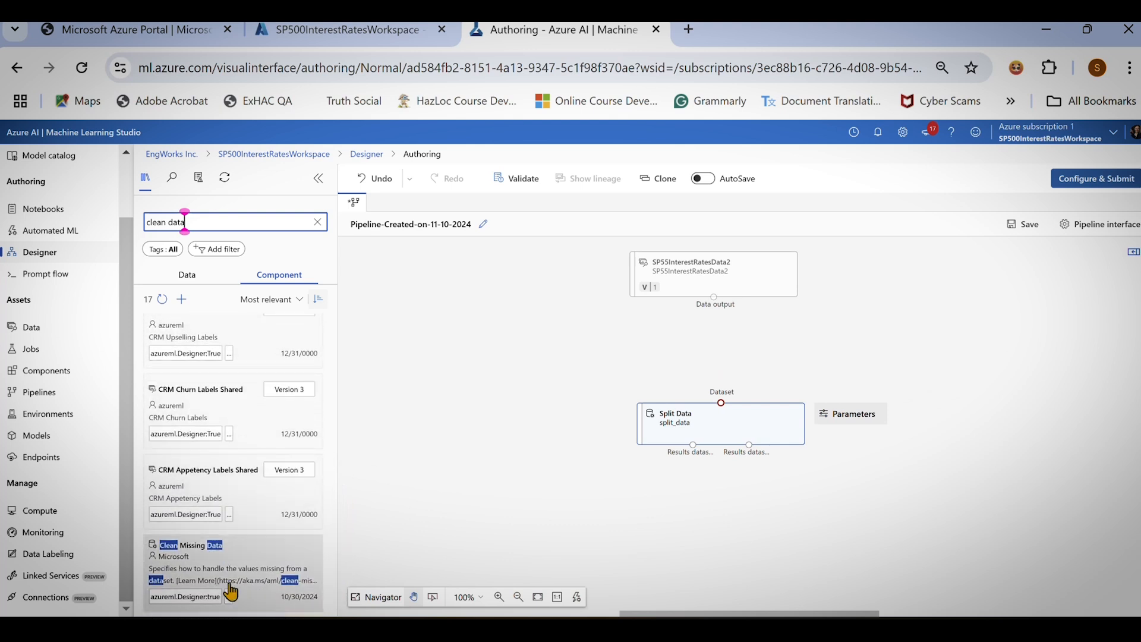
{"action": "left_click_drag", "start_coordinate": [199, 545], "coordinate": [718, 352]}
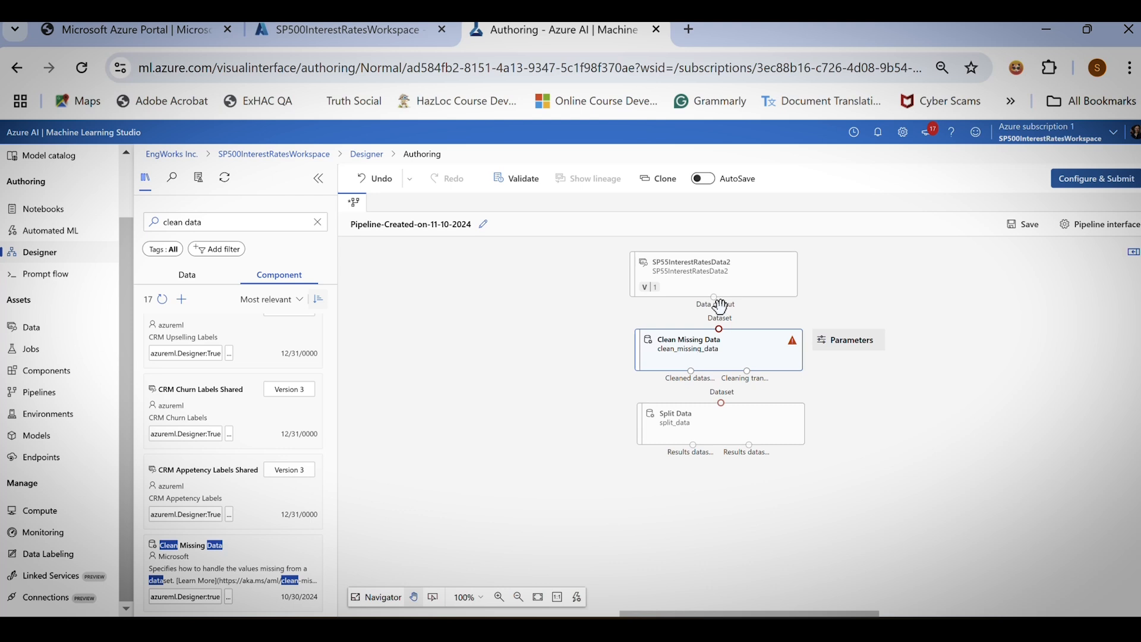
Connect SP55InterestRatesData2's data output to Clean Missing Data, and its cleaned dataset output to Split Data's dataset input.
{"action": "left_click_drag", "start_coordinate": [717, 300], "coordinate": [719, 330]}
{"action": "mouse_move", "coordinate": [680, 410]}
{"action": "left_click_drag", "start_coordinate": [692, 383], "coordinate": [676, 361]}
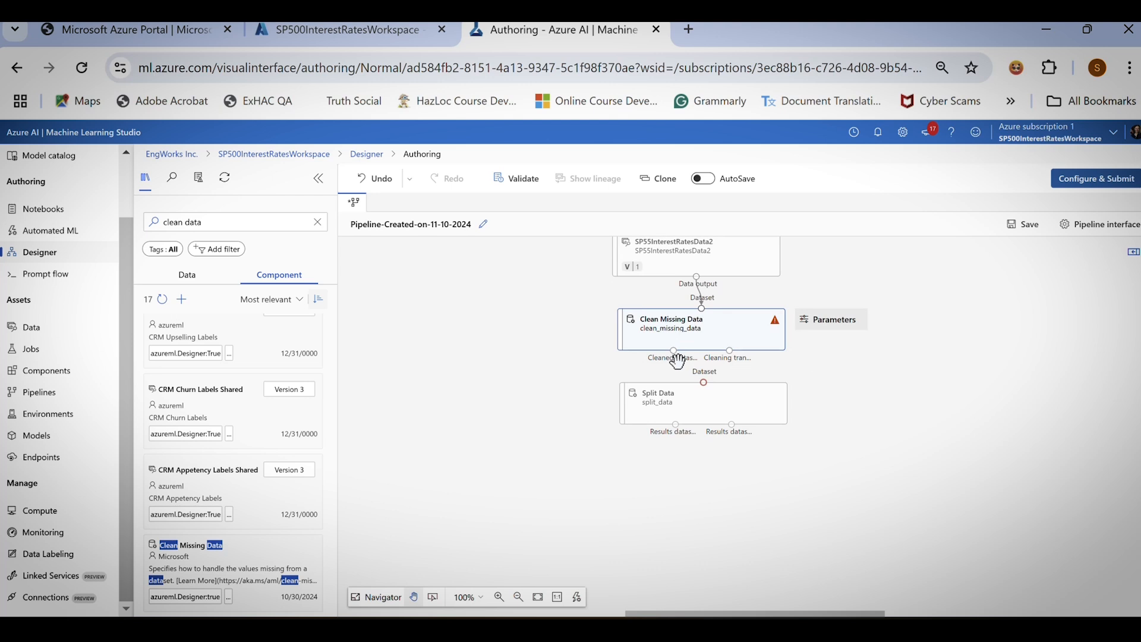
{"action": "mouse_move", "coordinate": [680, 358]}
{"action": "left_mouse_down"}
{"action": "mouse_move", "coordinate": [687, 371]}
{"action": "mouse_move", "coordinate": [675, 357]}
{"action": "mouse_move", "coordinate": [699, 345]}
{"action": "mouse_move", "coordinate": [690, 311]}
{"action": "mouse_move", "coordinate": [593, 337]}
{"action": "mouse_move", "coordinate": [656, 380]}
{"action": "mouse_move", "coordinate": [688, 375]}
{"action": "left_mouse_up"}
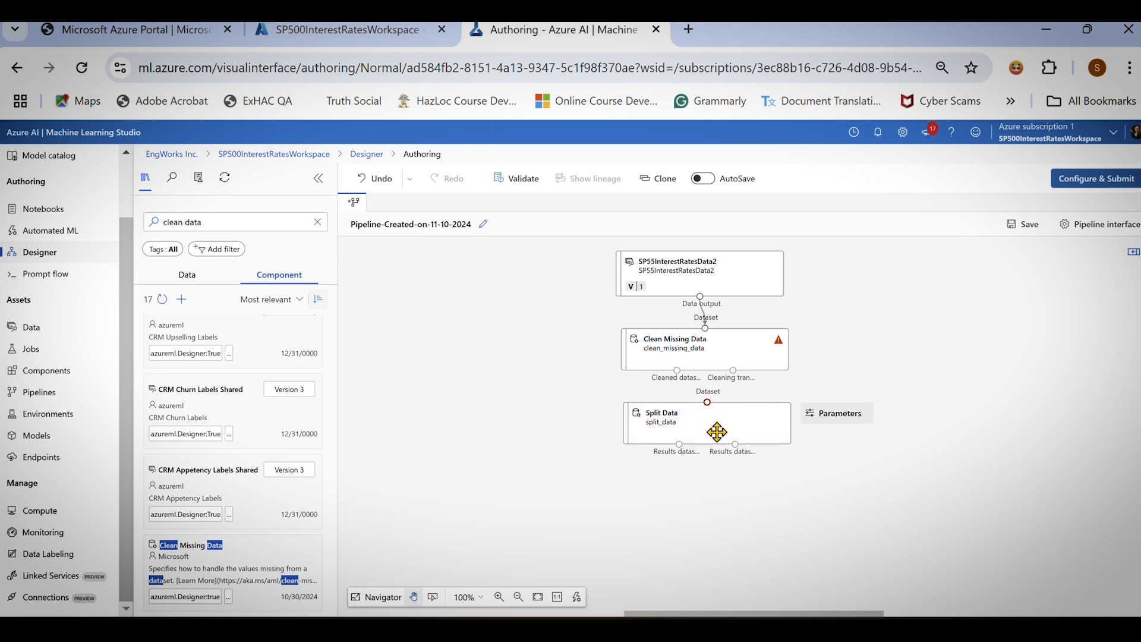
{"action": "left_click_drag", "start_coordinate": [717, 432], "coordinate": [709, 463]}
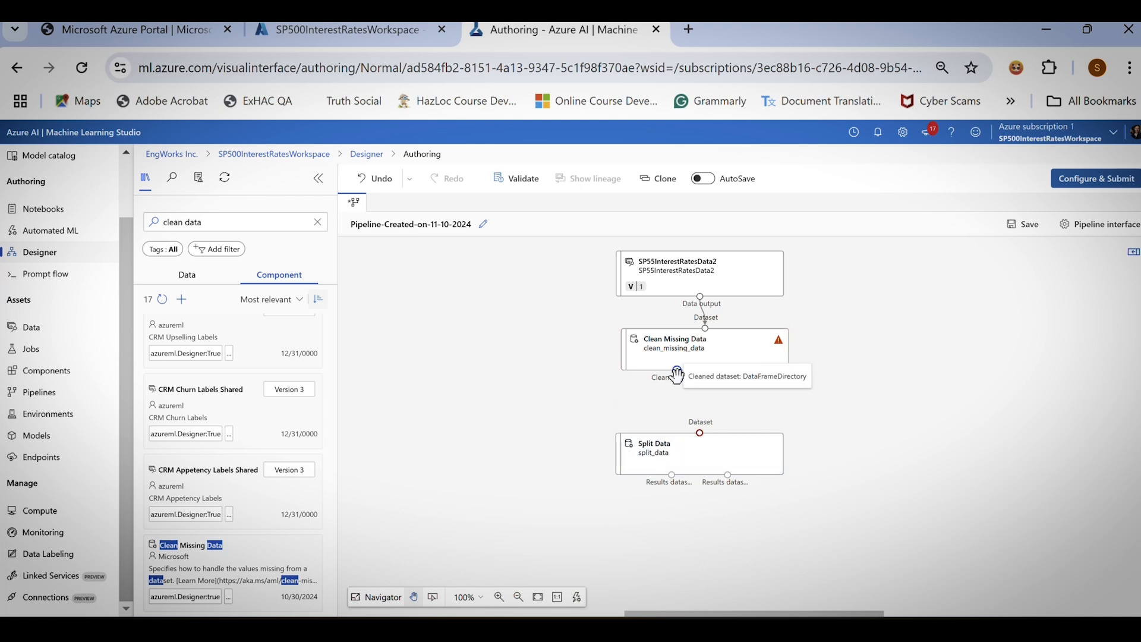
{"action": "left_click_drag", "start_coordinate": [677, 371], "coordinate": [701, 435]}
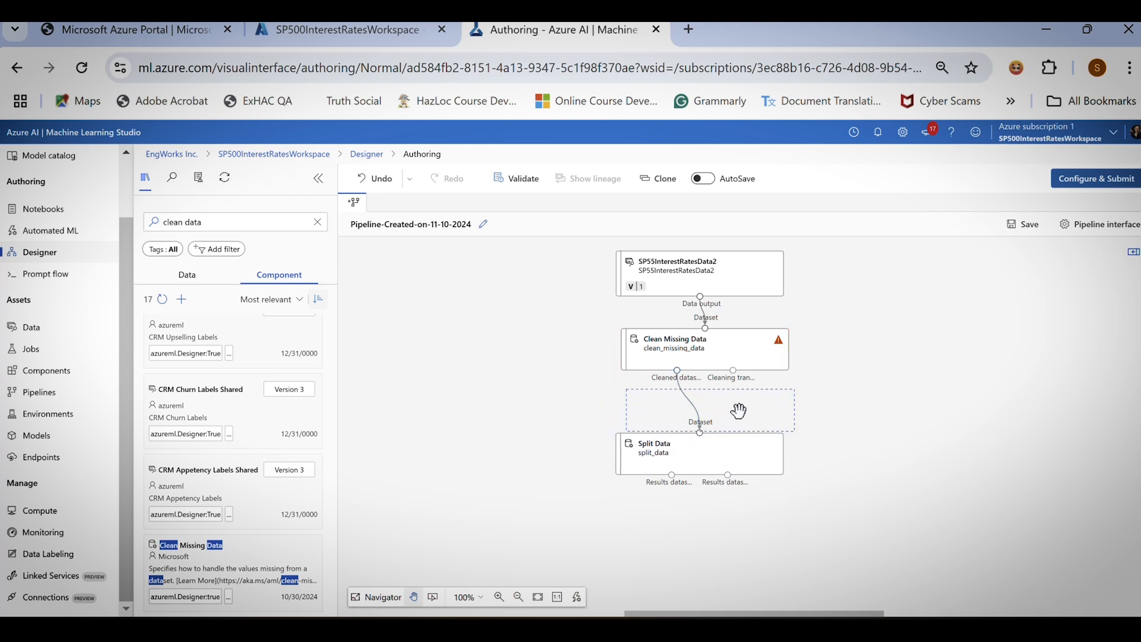
Move the Clean Missing Data and Split Data nodes upward to tighten the pipeline layout beneath the data asset.
{"action": "left_click_drag", "start_coordinate": [739, 410], "coordinate": [739, 410]}
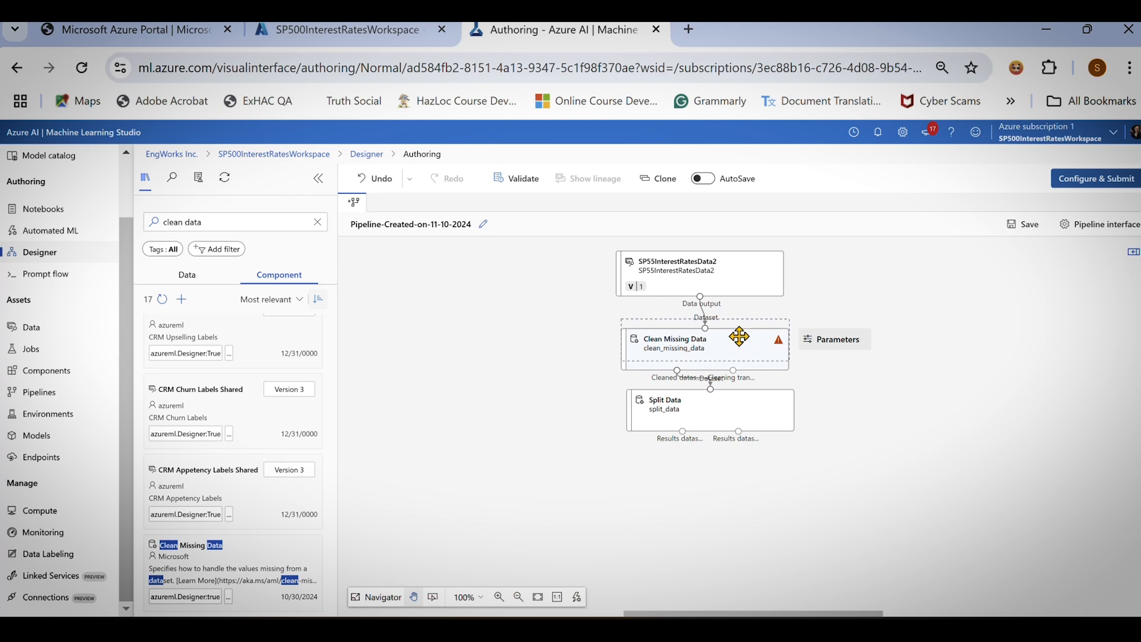
{"action": "left_click_drag", "start_coordinate": [739, 337], "coordinate": [740, 325]}
{"action": "left_click_drag", "start_coordinate": [738, 404], "coordinate": [737, 385]}
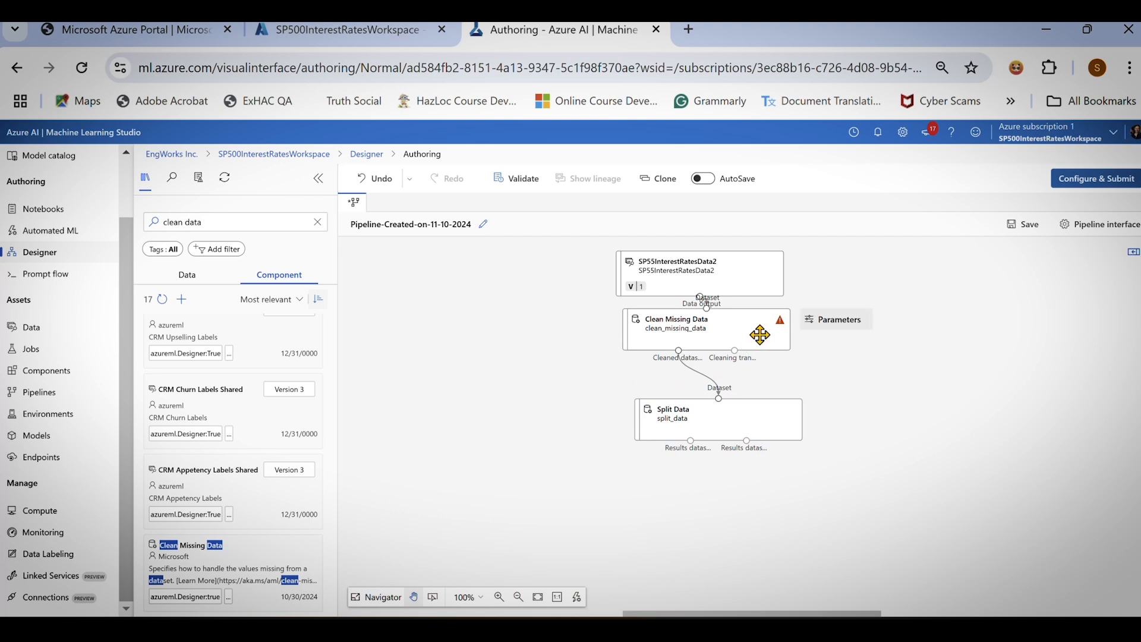
Dismiss the View info tip and review the SP55InterestRatesData2 node's parameters and outputs, including in the expanded view.
{"action": "left_click", "coordinate": [778, 327]}
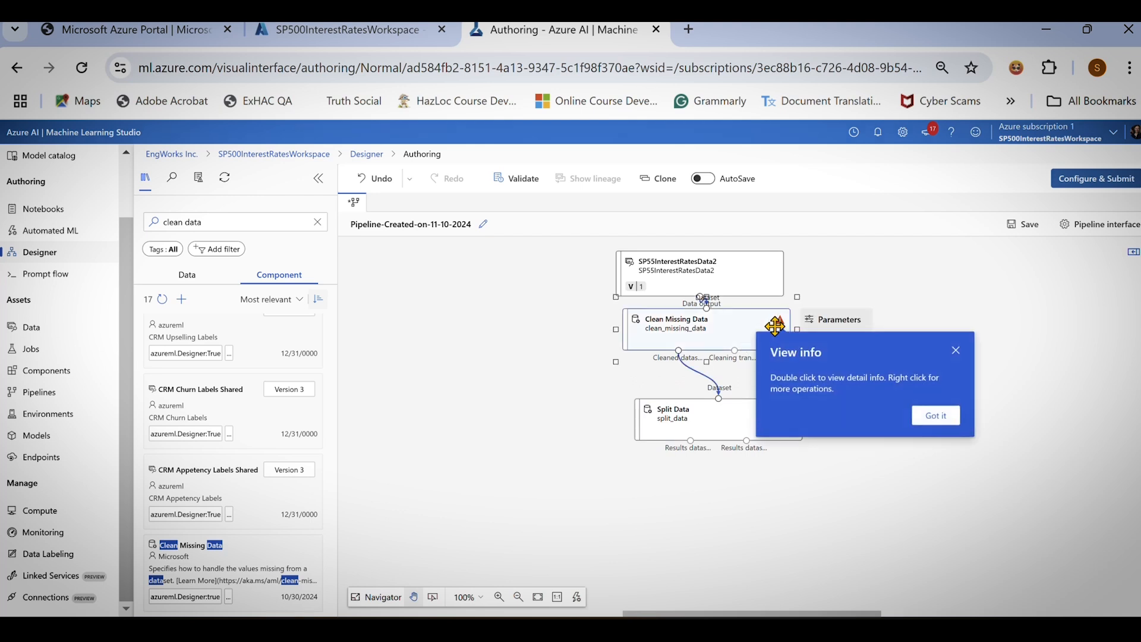
{"action": "left_click", "coordinate": [746, 279]}
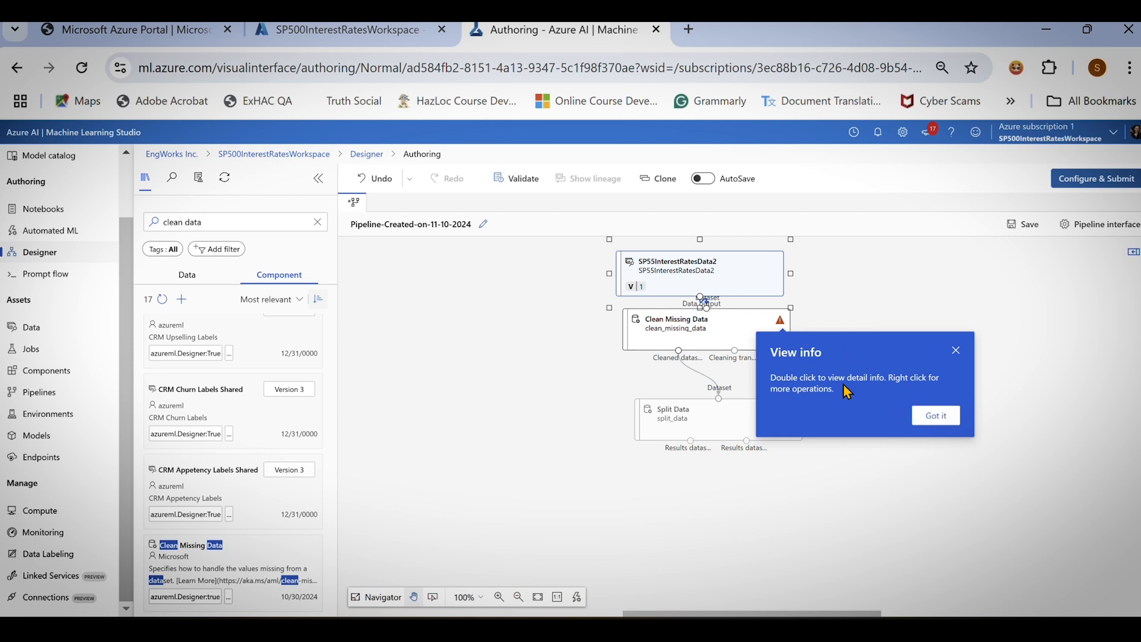
{"action": "left_click", "coordinate": [936, 416]}
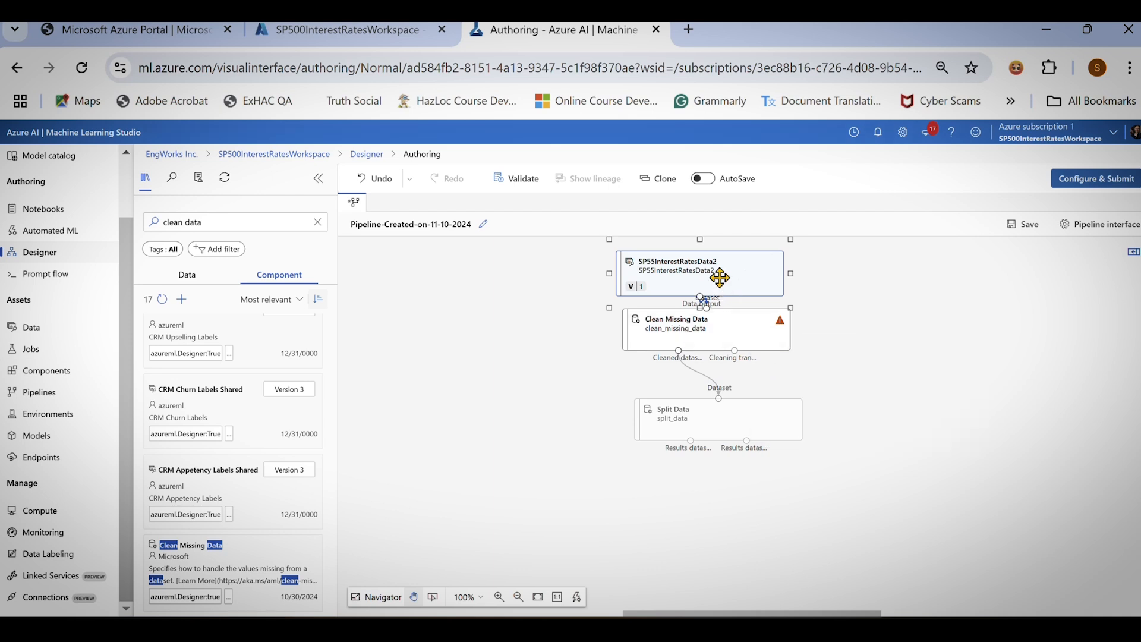
{"action": "double_click", "coordinate": [719, 277]}
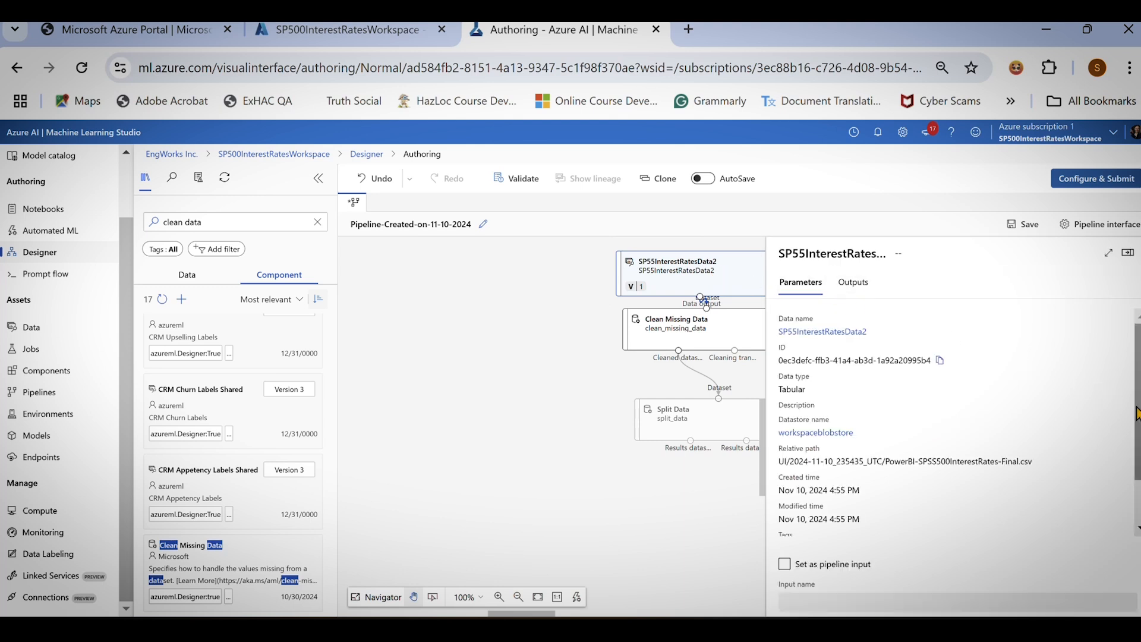
{"action": "scroll", "coordinate": [1138, 473], "scroll_direction": "down", "scroll_amount": 1}
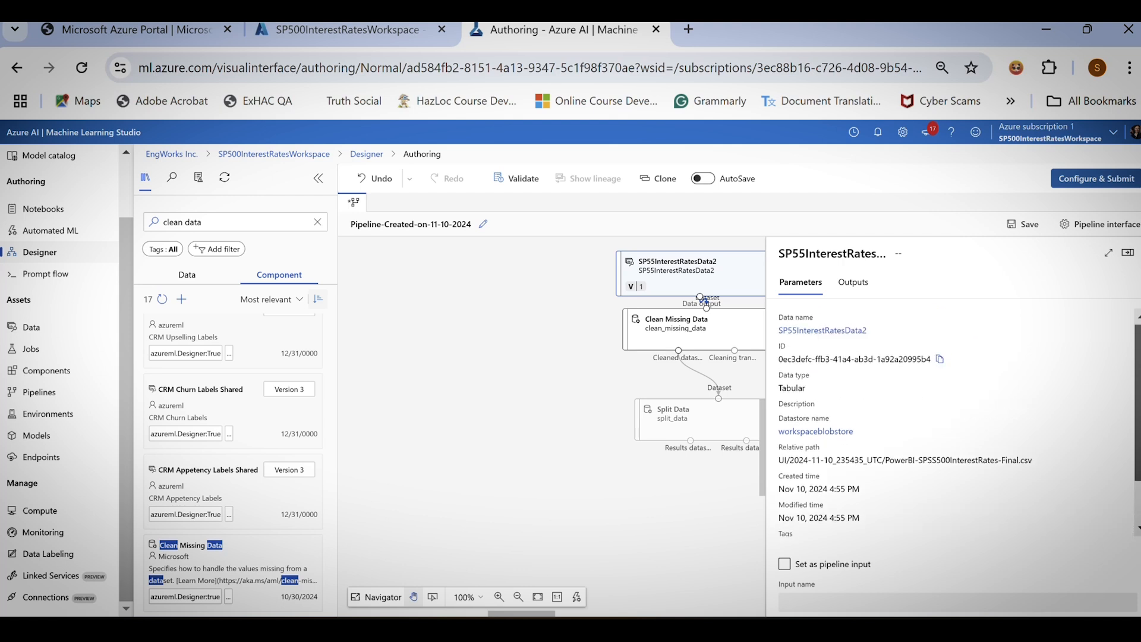
{"action": "left_click", "coordinate": [858, 287]}
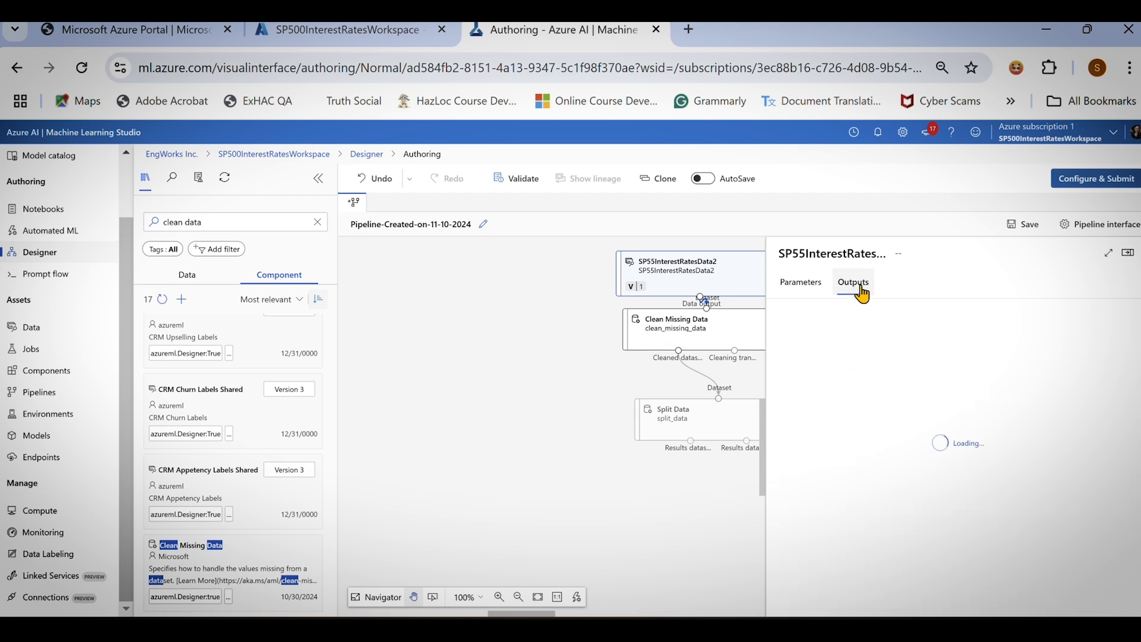
{"action": "left_click", "coordinate": [802, 288]}
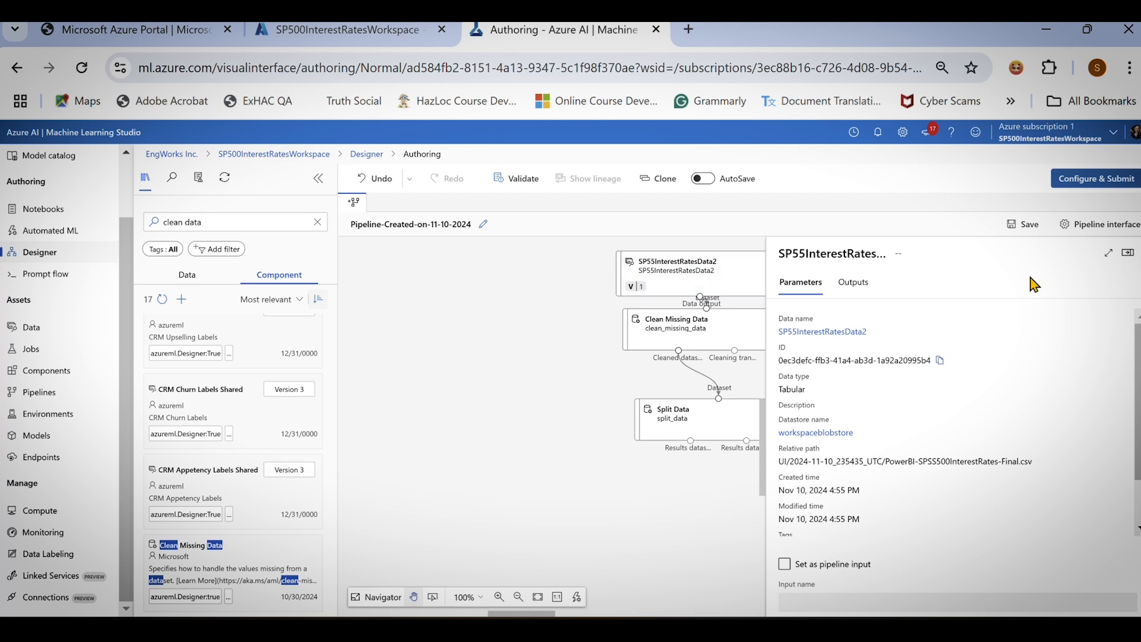
{"action": "left_click", "coordinate": [683, 277]}
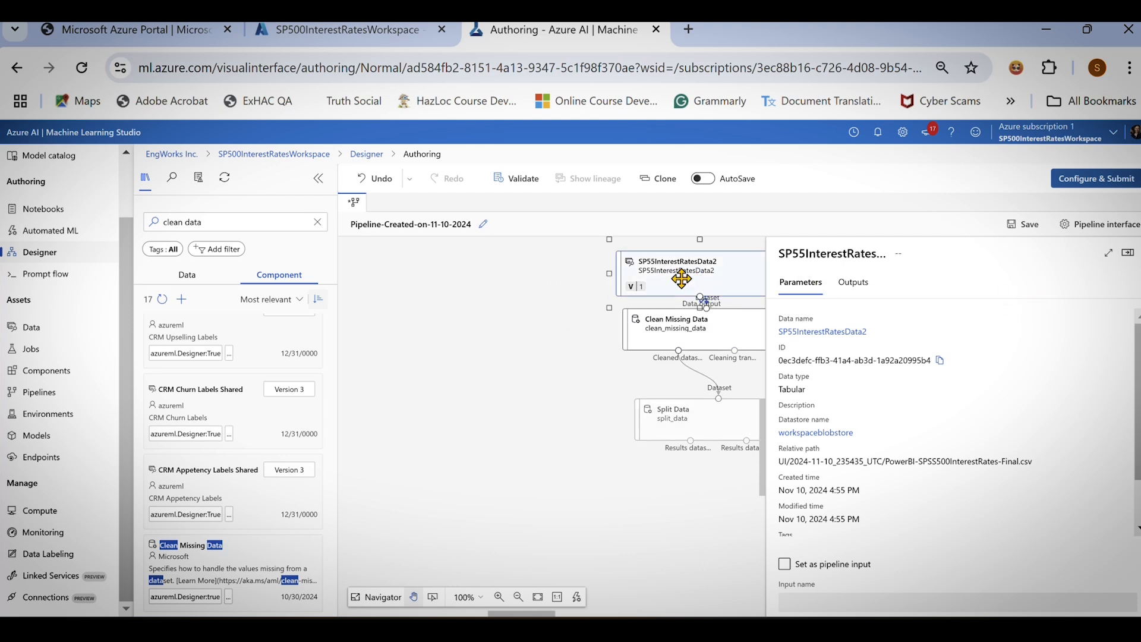
{"action": "left_click", "coordinate": [487, 321]}
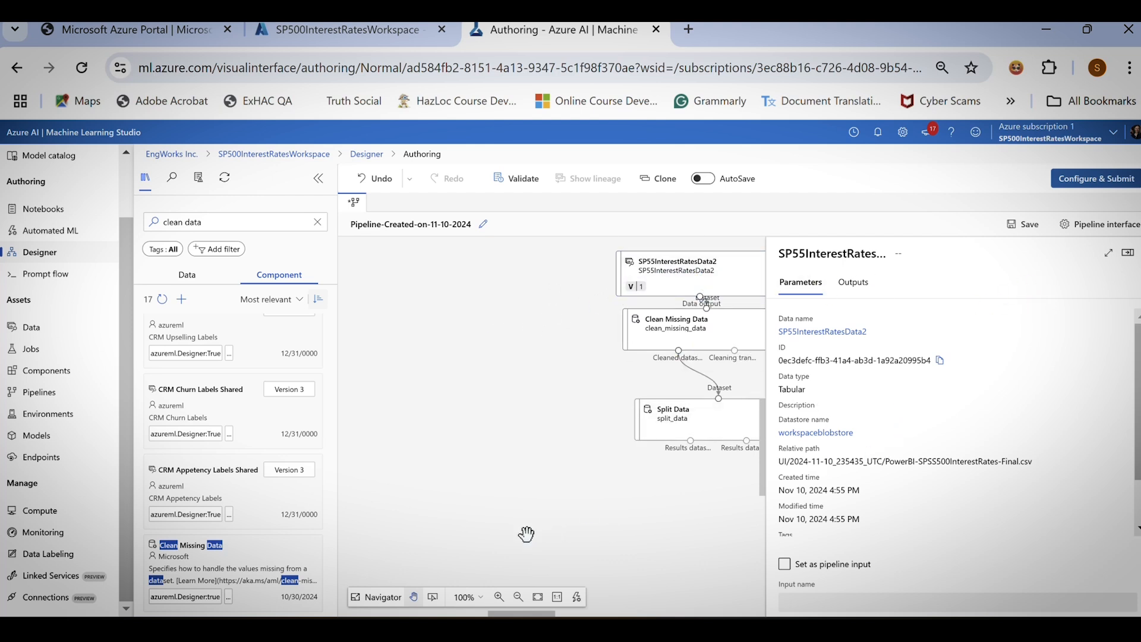
{"action": "left_click", "coordinate": [1108, 253]}
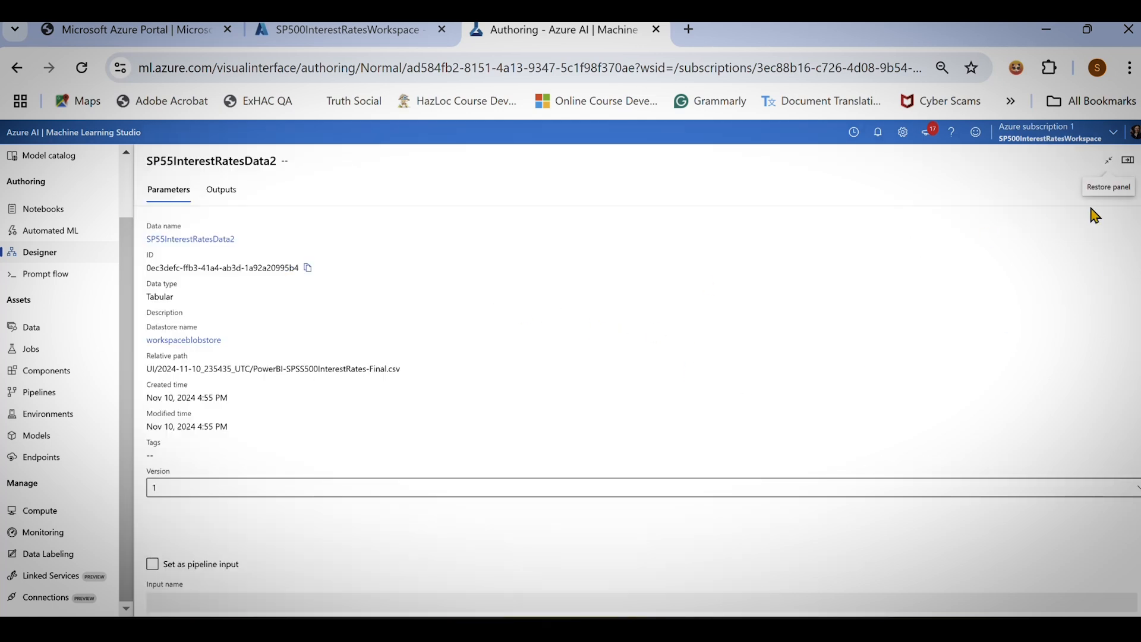
{"action": "left_click", "coordinate": [1108, 160]}
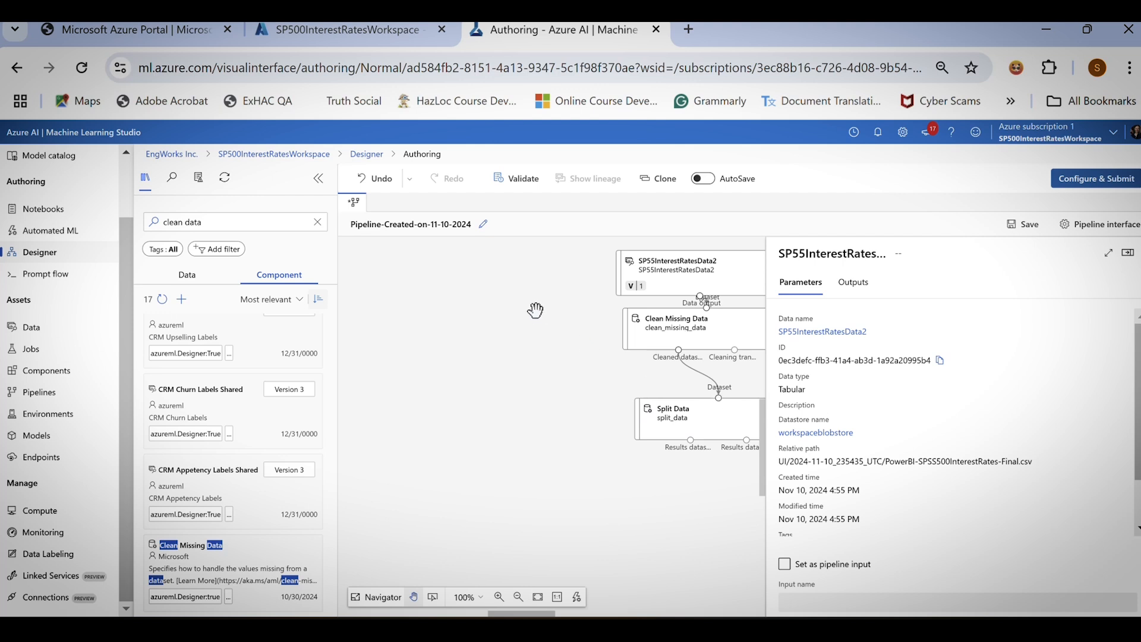
{"action": "left_click", "coordinate": [1129, 255]}
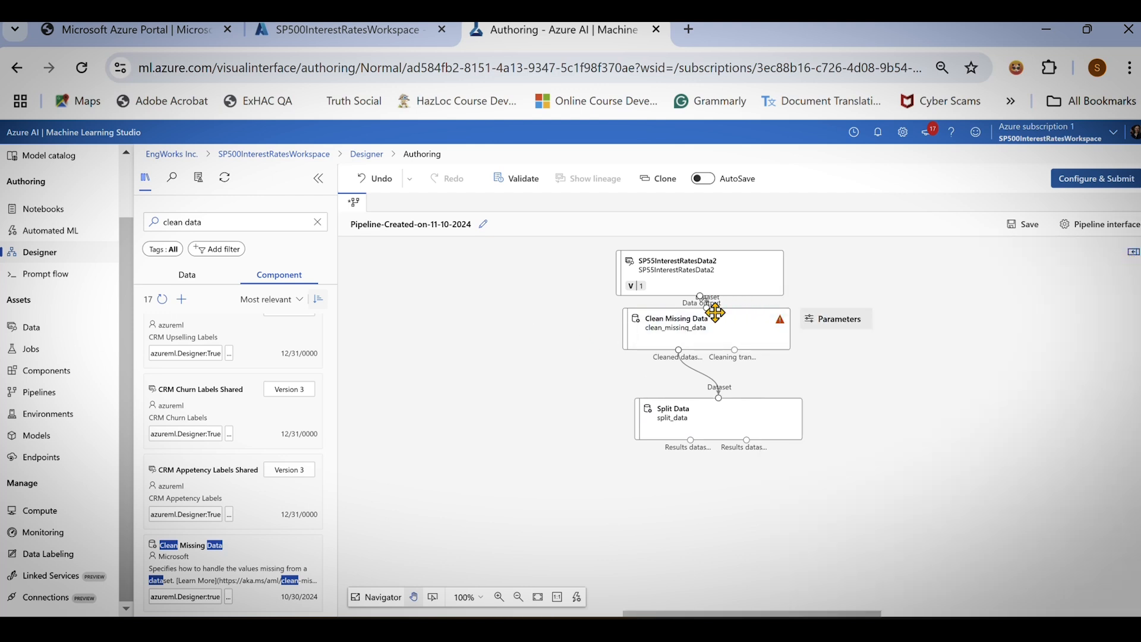
Preview the rows and columns of the SP55InterestRatesData2 data asset, and close the preview.
{"action": "right_click", "coordinate": [731, 272]}
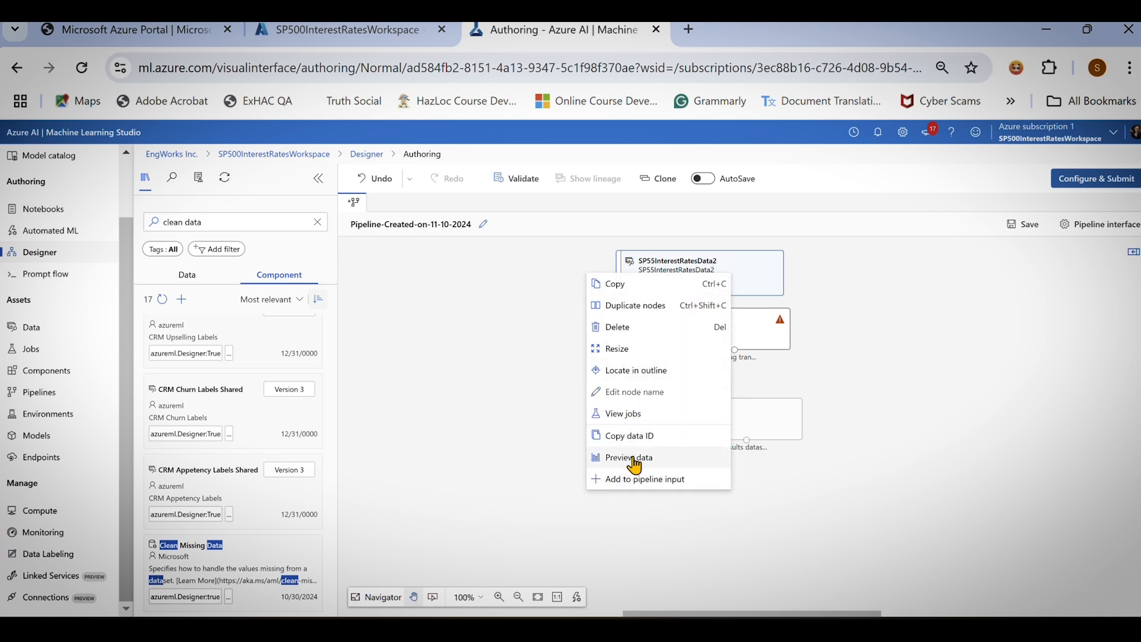
{"action": "left_click", "coordinate": [632, 462]}
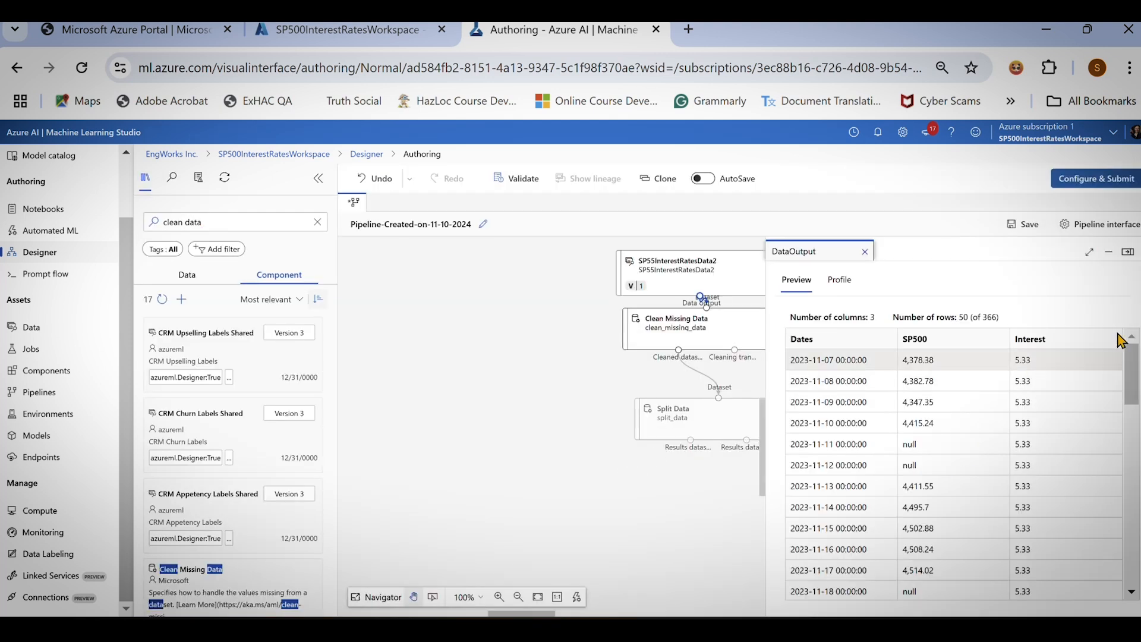
{"action": "left_click", "coordinate": [1131, 260]}
Move the Split Data node up so that it sits directly beneath Clean Missing Data.
{"action": "mouse_move", "coordinate": [750, 416]}
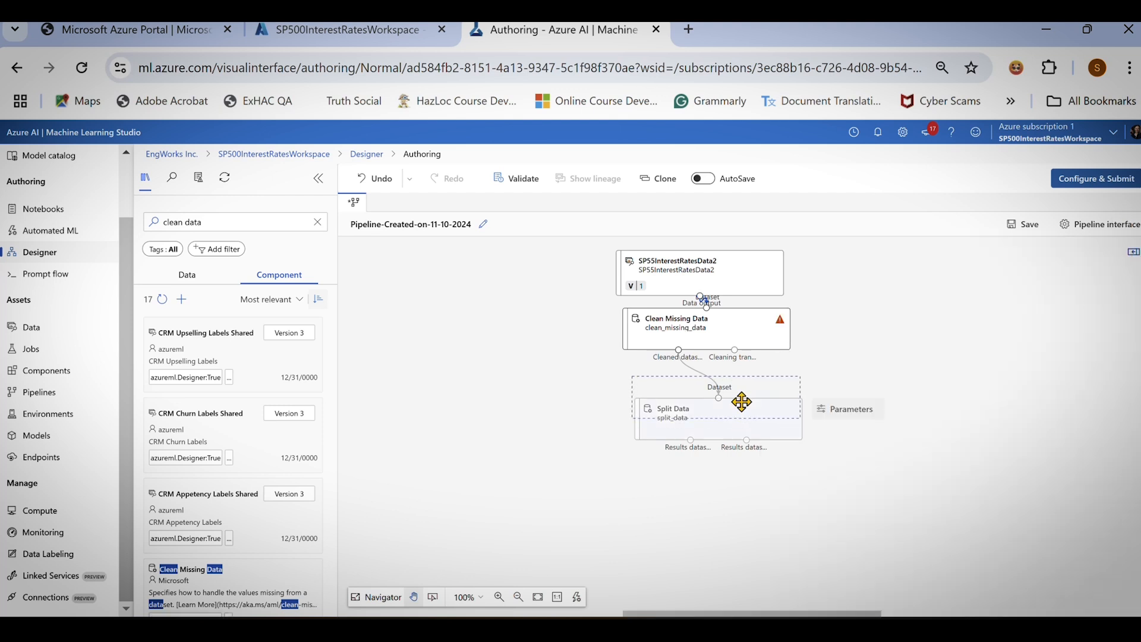
{"action": "left_click_drag", "start_coordinate": [741, 402], "coordinate": [732, 387]}
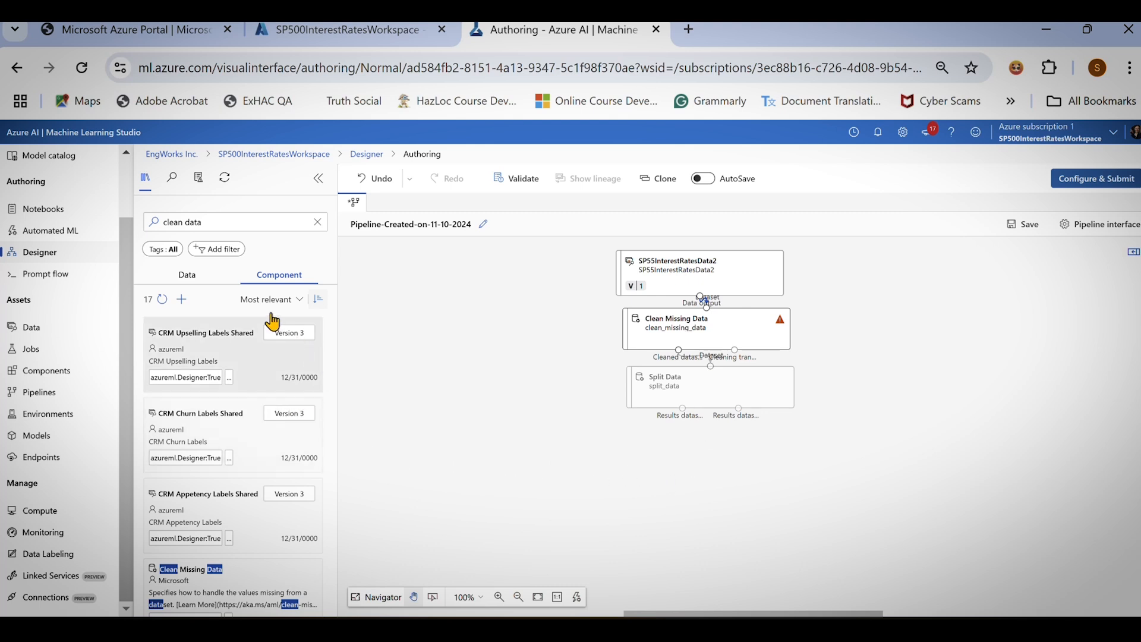
Search the components for "train model" and add Train Model below and slightly left of the Split Data node.
{"action": "left_click", "coordinate": [226, 221]}
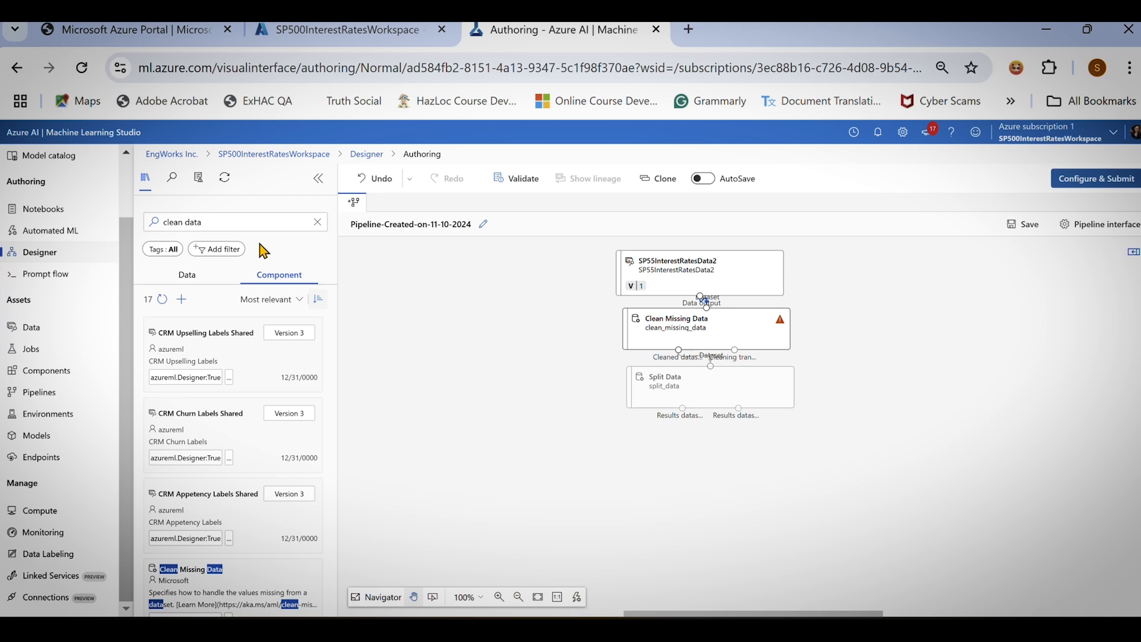
{"action": "left_click", "coordinate": [244, 224]}
{"action": "left_click_drag", "start_coordinate": [237, 223], "coordinate": [143, 236]}
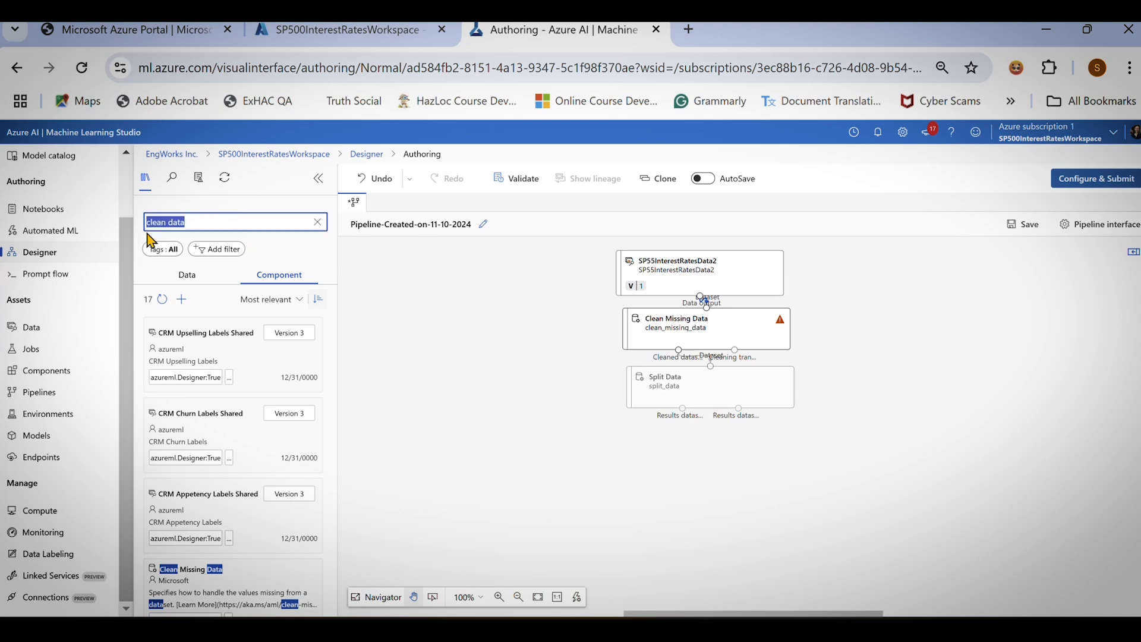
{"action": "type", "text": "train model"}
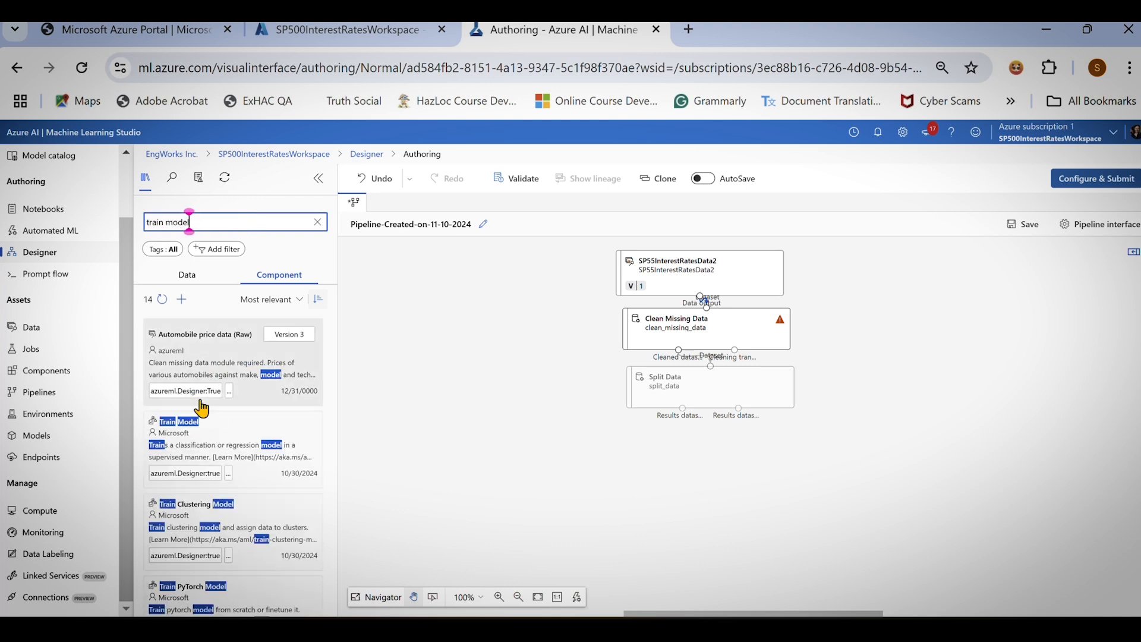
{"action": "left_click", "coordinate": [183, 434]}
{"action": "left_click_drag", "start_coordinate": [551, 439], "coordinate": [615, 463]}
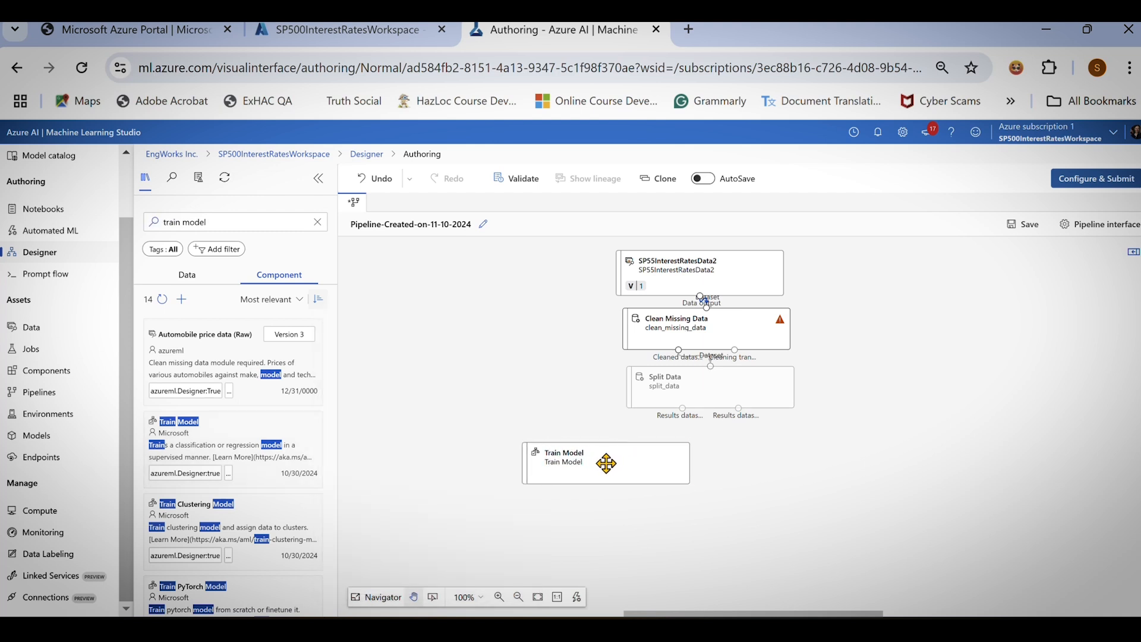
Search the components for "linear regression" and add Linear Regression above and slightly left of the Train Model node.
{"action": "left_click", "coordinate": [220, 215]}
{"action": "left_click_drag", "start_coordinate": [219, 215], "coordinate": [132, 229]}
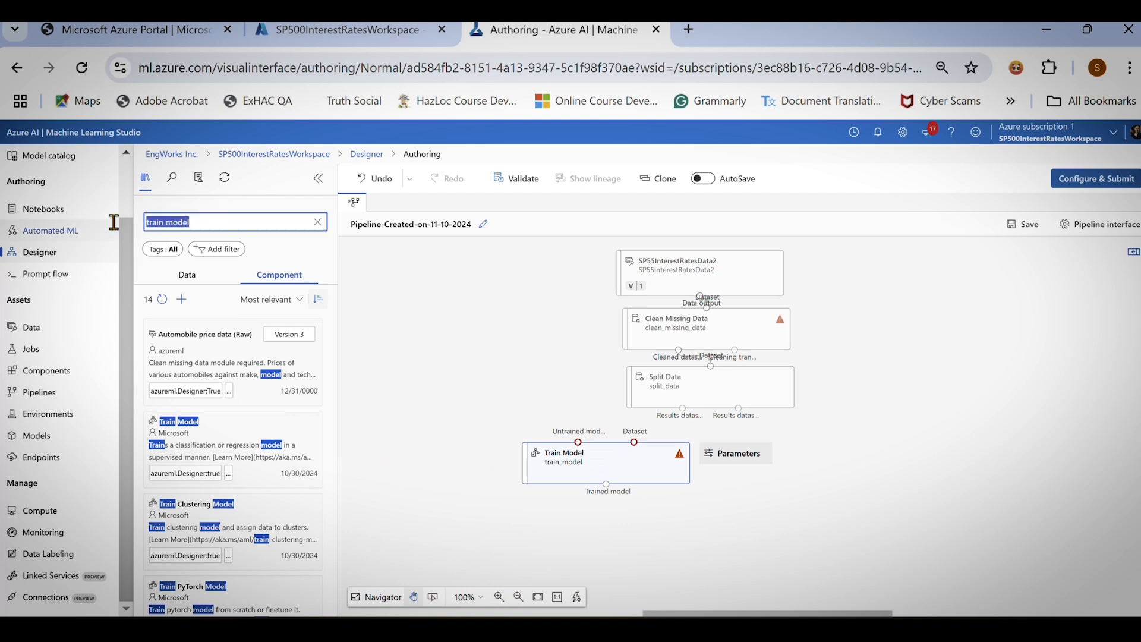
{"action": "key", "text": "BackSpace"}
{"action": "type", "text": "leane"}
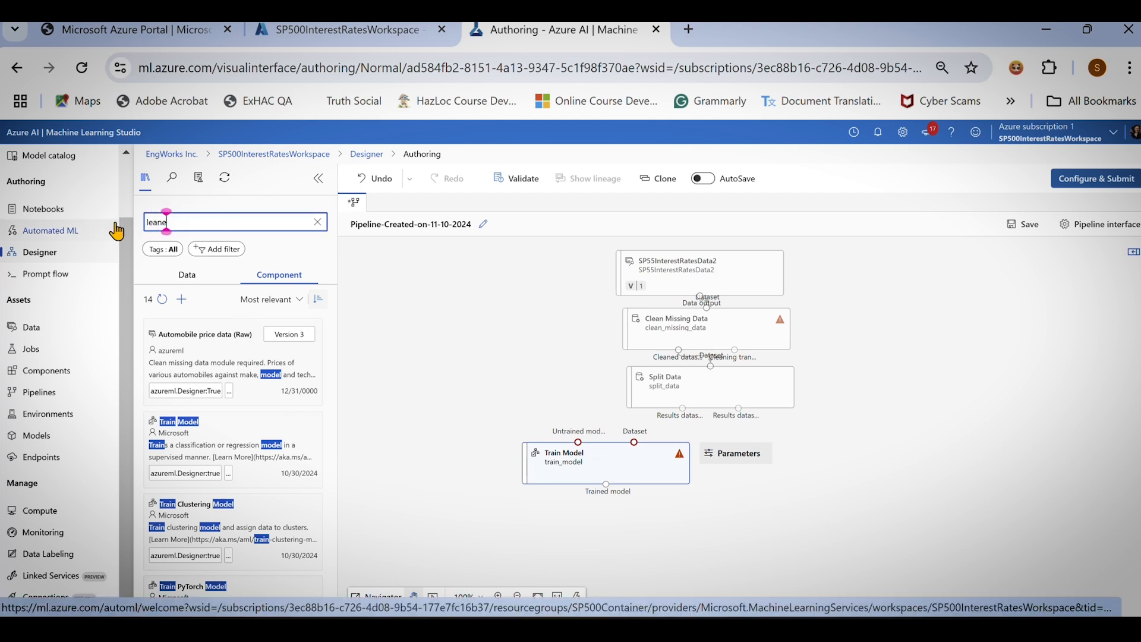
{"action": "type", "text": "ar regression"}
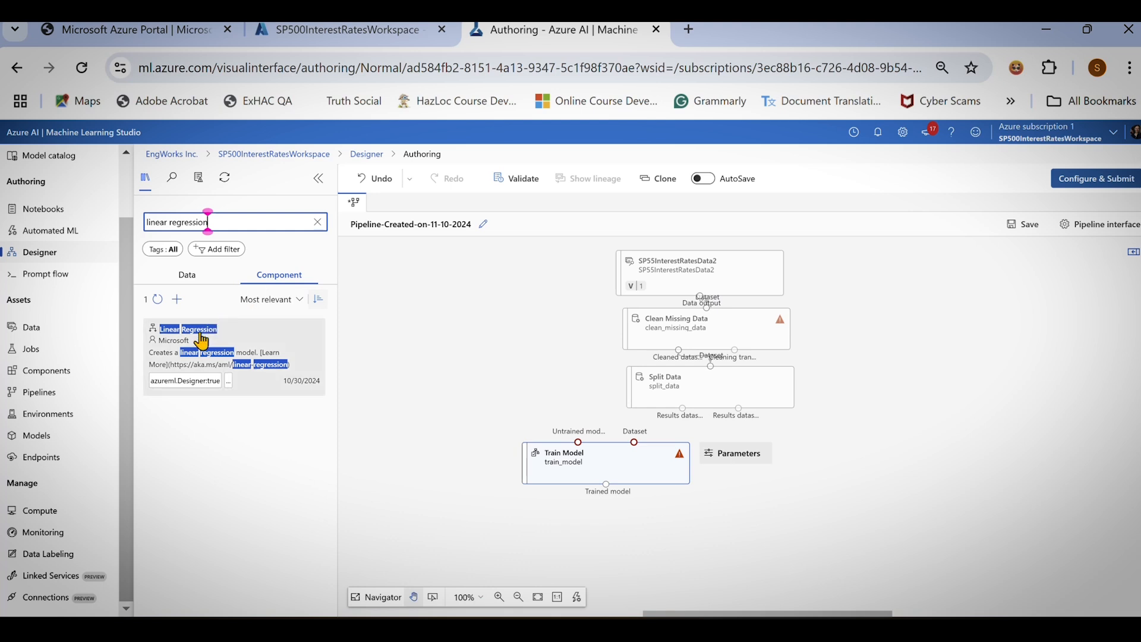
{"action": "mouse_move", "coordinate": [201, 340]}
{"action": "left_click_drag", "start_coordinate": [201, 341], "coordinate": [523, 396]}
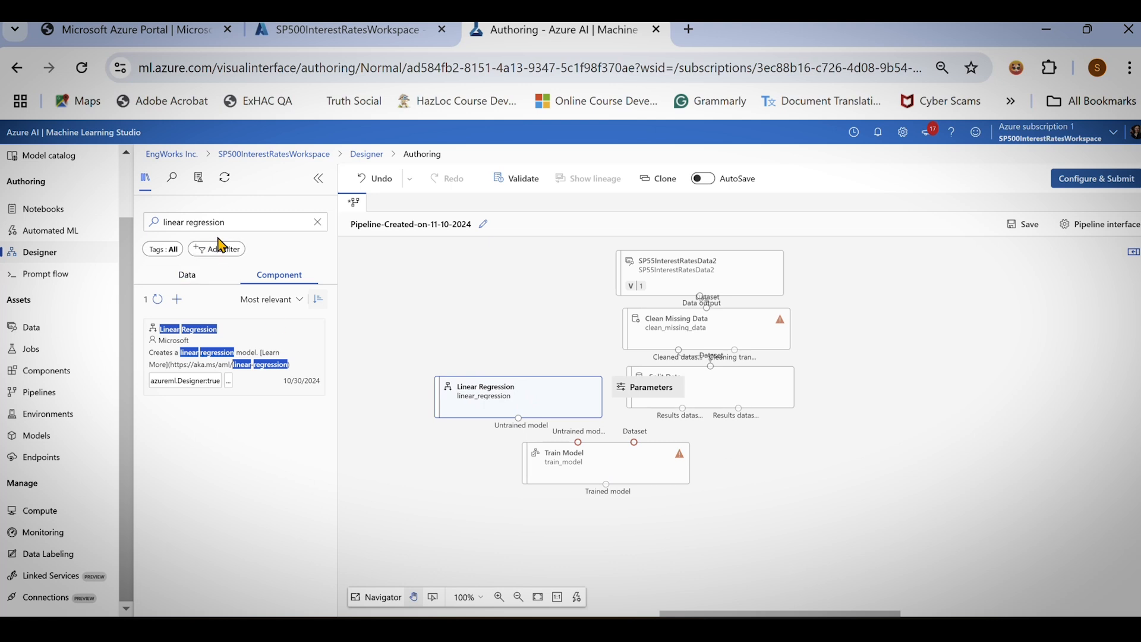
Search the components for "score model" and add Score Model below and slightly right of the Train Model node.
{"action": "left_click_drag", "start_coordinate": [235, 222], "coordinate": [130, 233]}
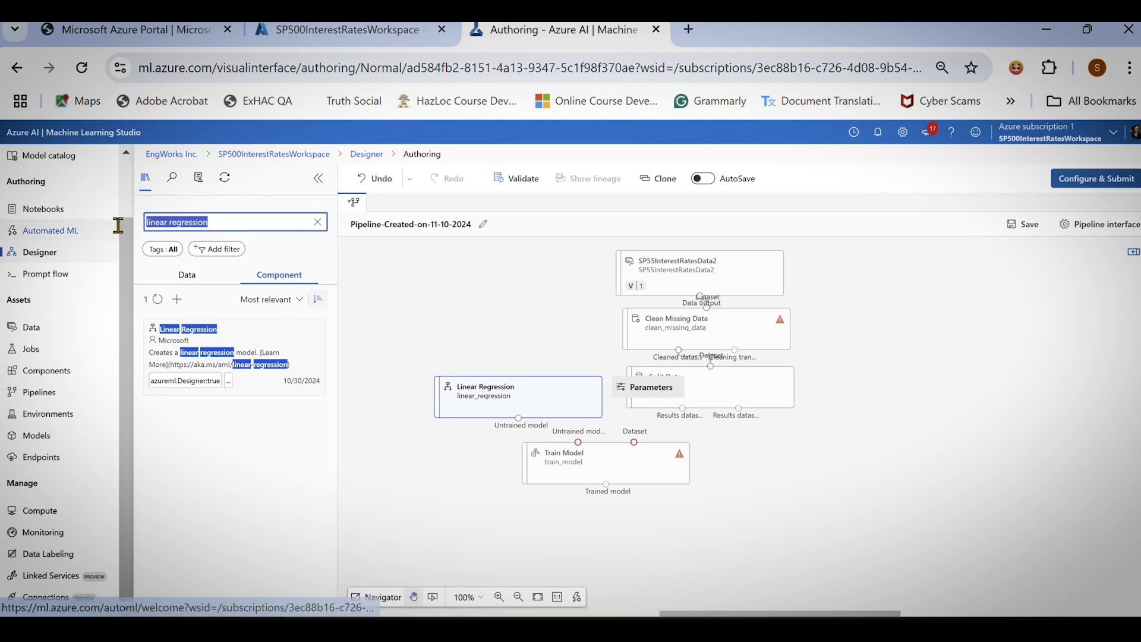
{"action": "type", "text": "c"}
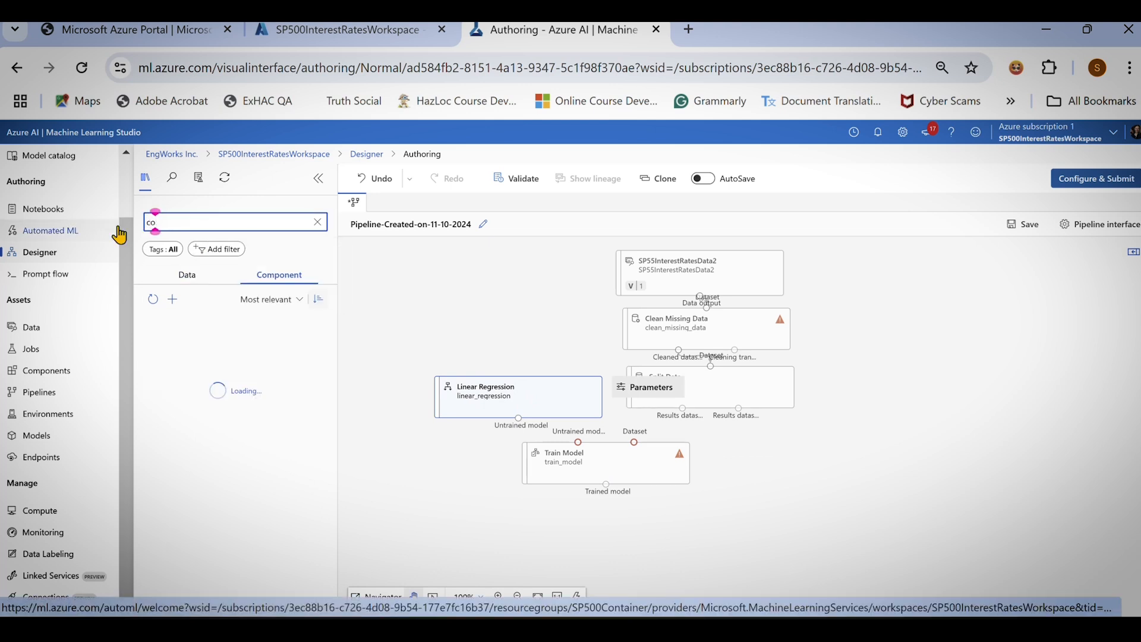
{"action": "type", "text": "ore model"}
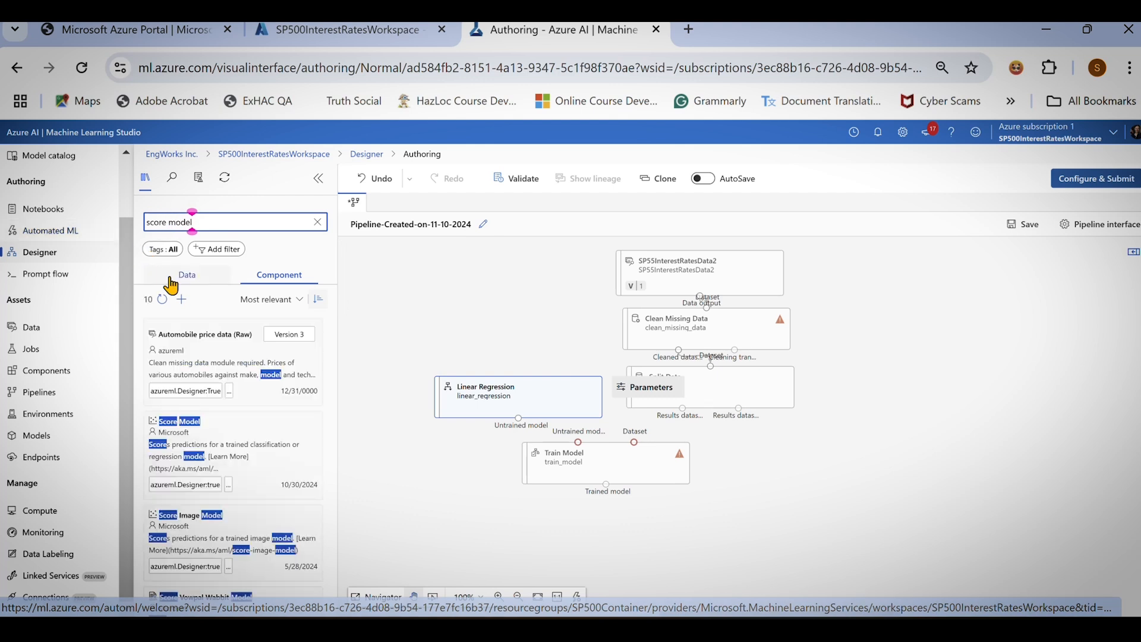
{"action": "left_click_drag", "start_coordinate": [182, 431], "coordinate": [729, 517]}
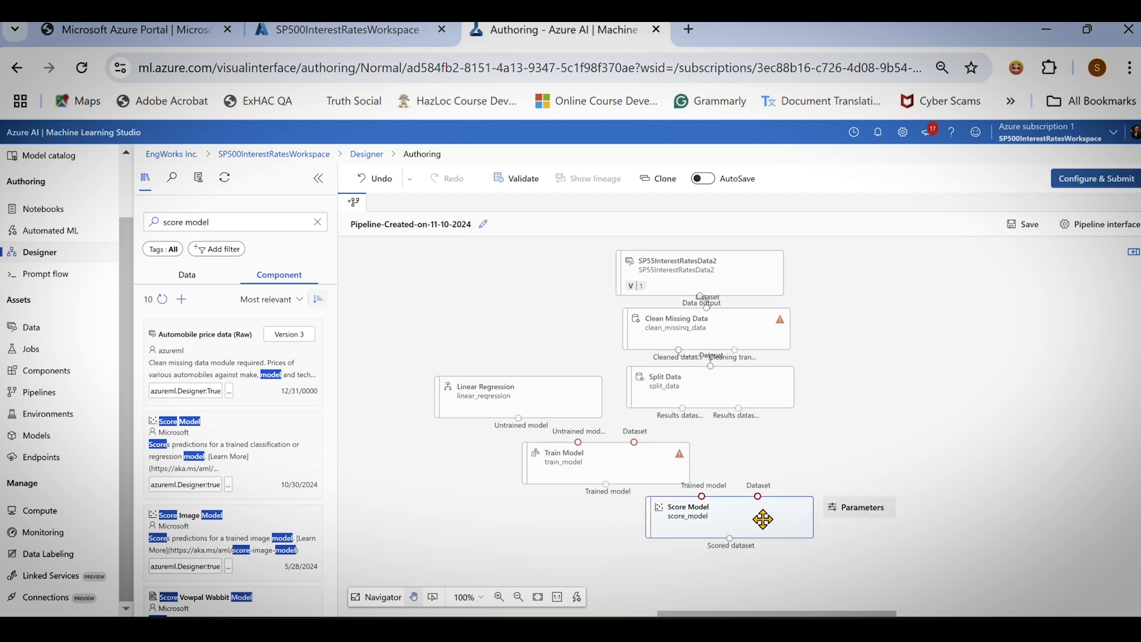
Search the components for "evaluate model" and add Evaluate Model directly beneath the Score Model node.
{"action": "mouse_move", "coordinate": [581, 475]}
{"action": "mouse_move", "coordinate": [505, 416]}
{"action": "mouse_move", "coordinate": [632, 469]}
{"action": "left_click", "coordinate": [226, 222]}
{"action": "left_click_drag", "start_coordinate": [226, 222], "coordinate": [143, 231]}
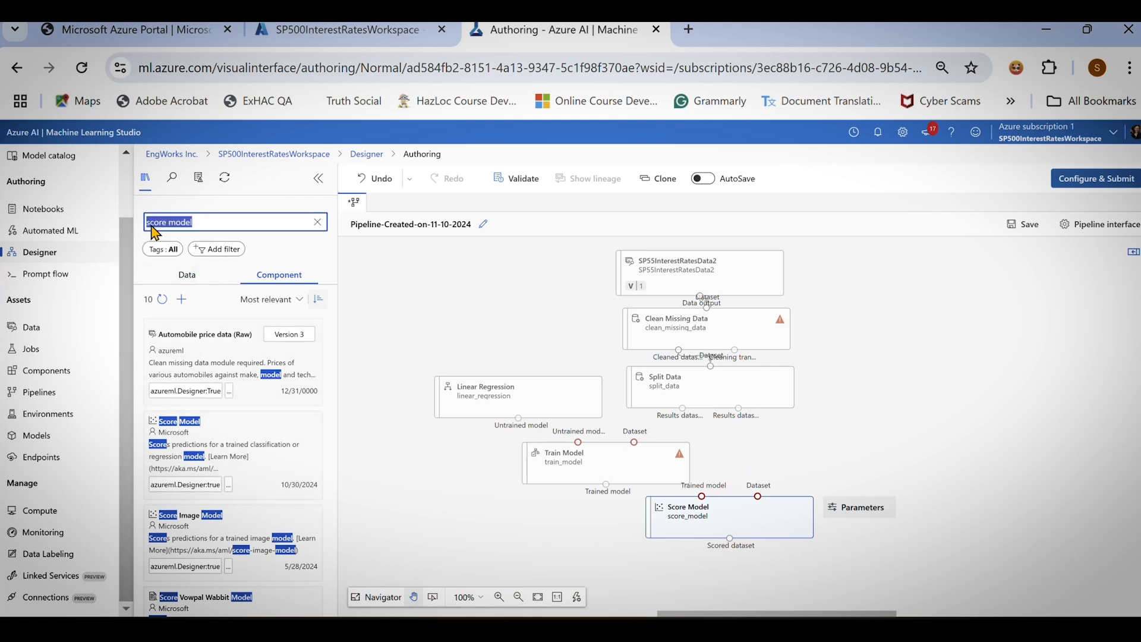
{"action": "type", "text": "evqaluate m"}
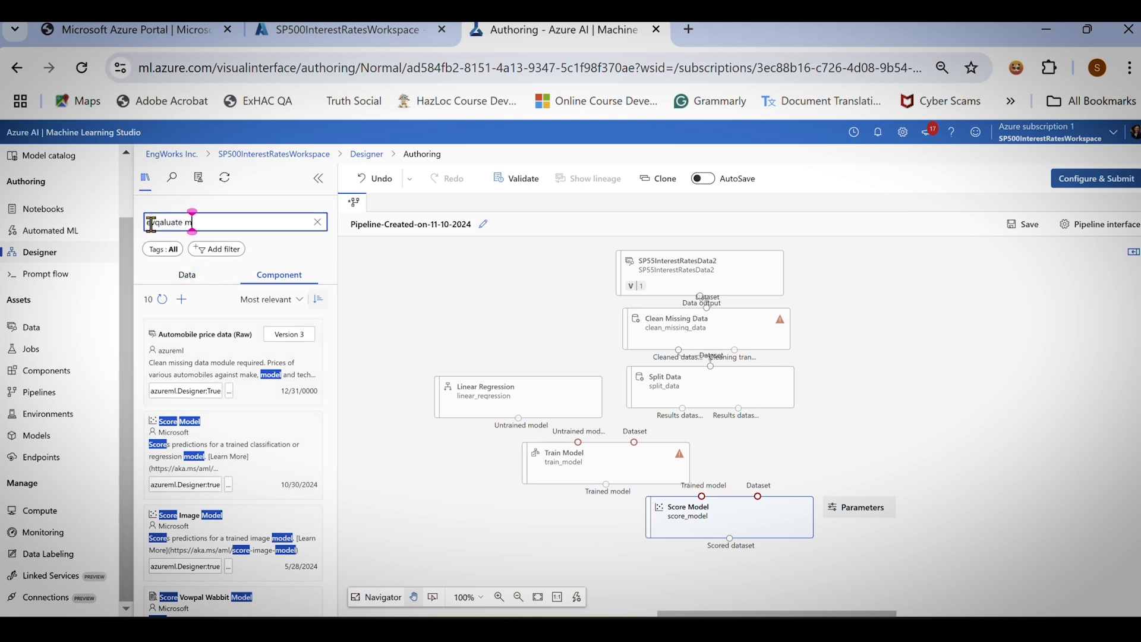
{"action": "key", "text": "BackSpace"}
{"action": "key", "text": "BackSpace"}
{"action": "key", "text": "BackSpace"}
{"action": "key", "text": "BackSpace"}
{"action": "key", "text": "BackSpace"}
{"action": "key", "text": "BackSpace"}
{"action": "key", "text": "BackSpace"}
{"action": "key", "text": "BackSpace"}
{"action": "key", "text": "BackSpace"}
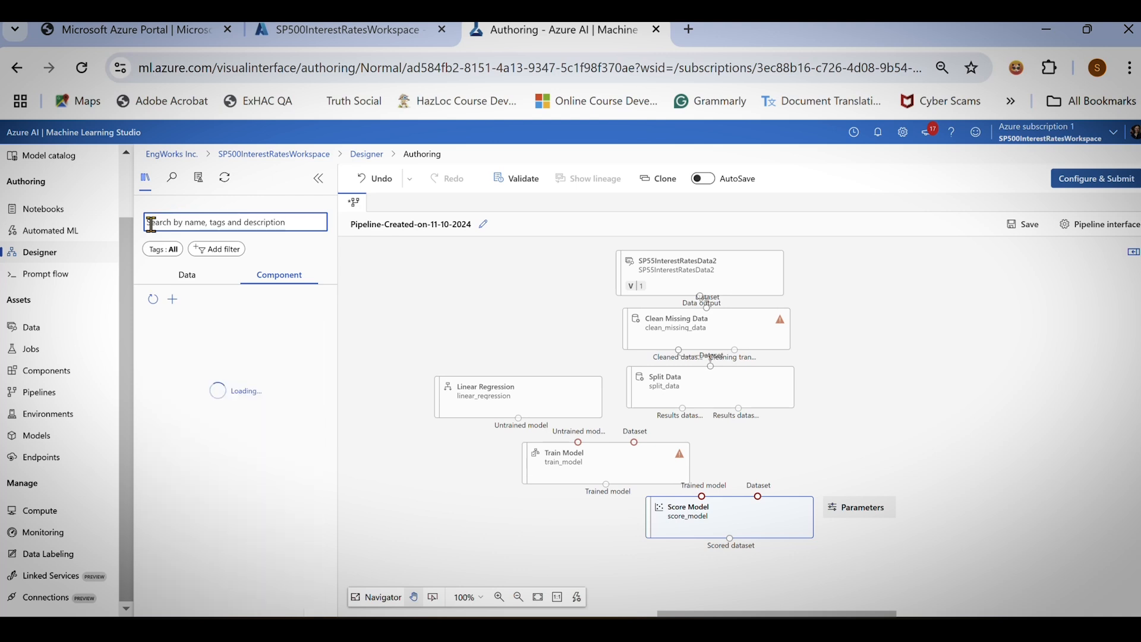
{"action": "type", "text": "valuate model"}
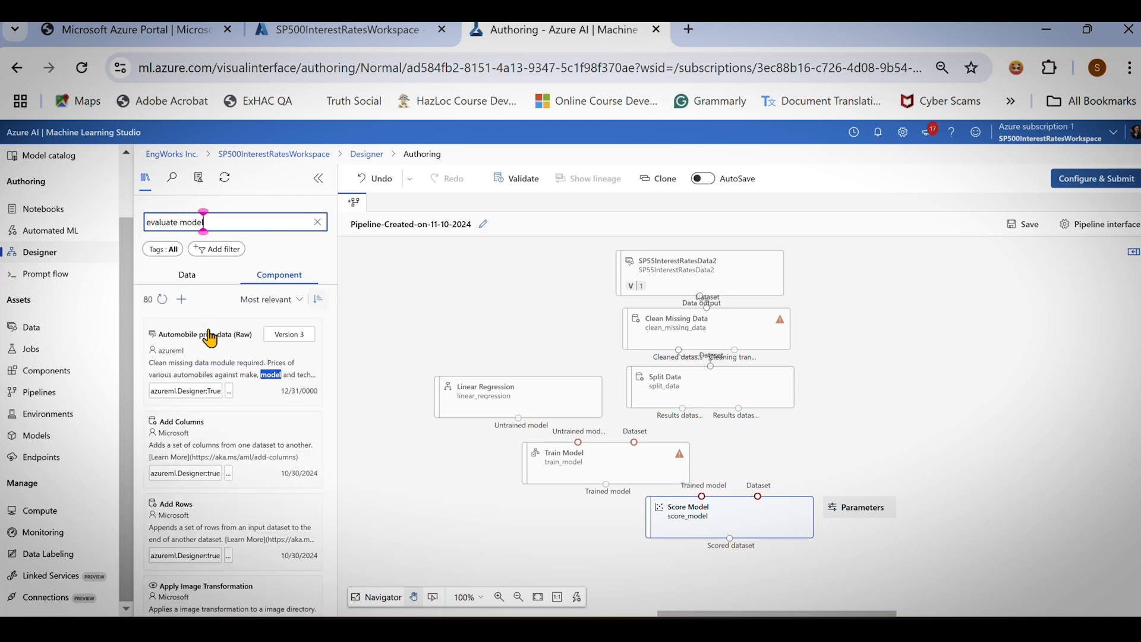
{"action": "left_click", "coordinate": [212, 337]}
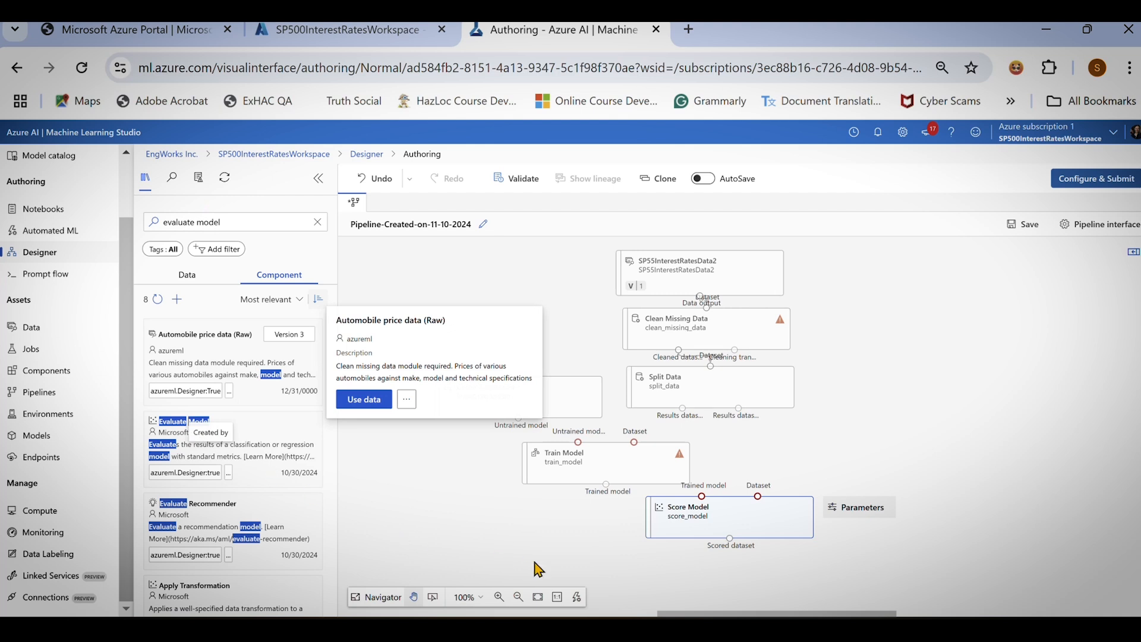
{"action": "left_click_drag", "start_coordinate": [538, 568], "coordinate": [667, 580]}
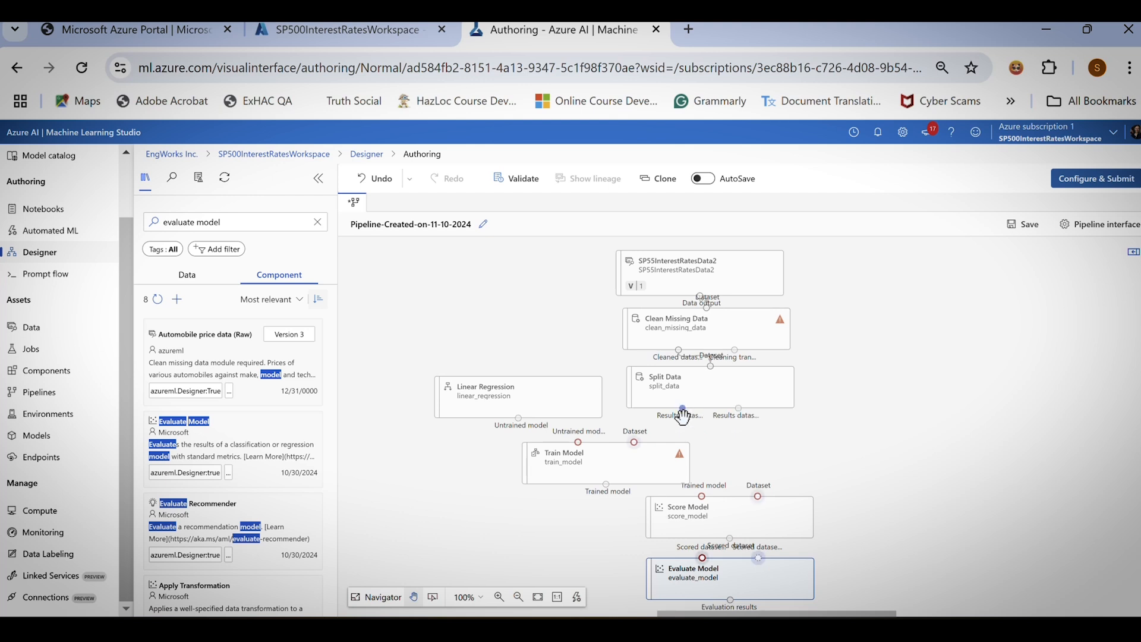
Connect Split Data's first results output to Train Model's Dataset input, and Linear Regression's output to its Untrained model input.
{"action": "left_click_drag", "start_coordinate": [682, 408], "coordinate": [634, 442]}
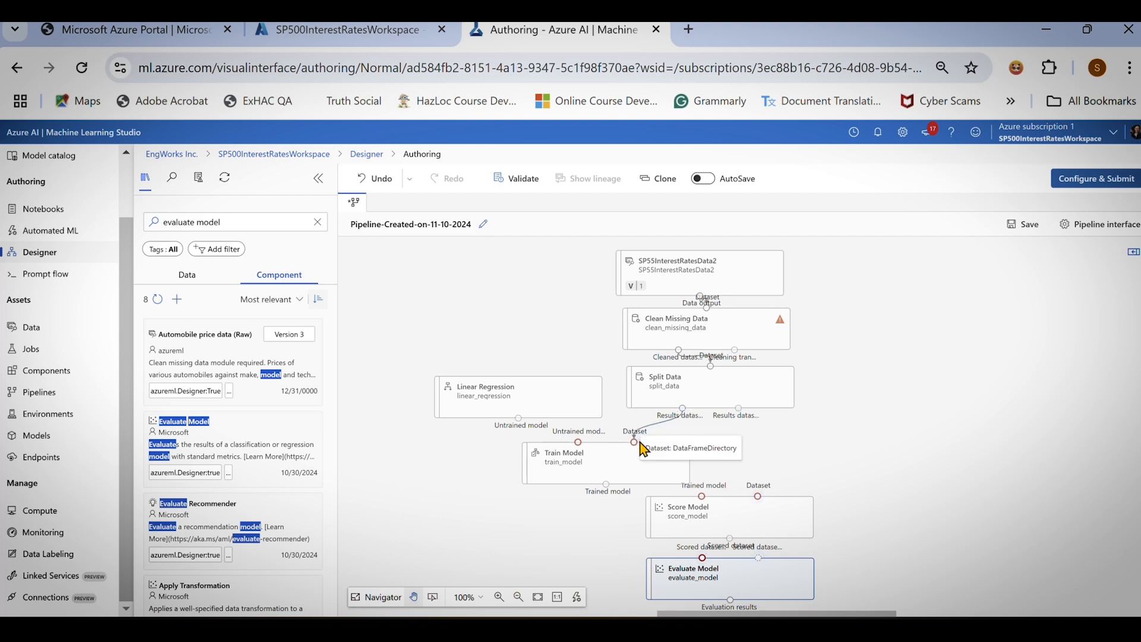
{"action": "left_click", "coordinate": [519, 429]}
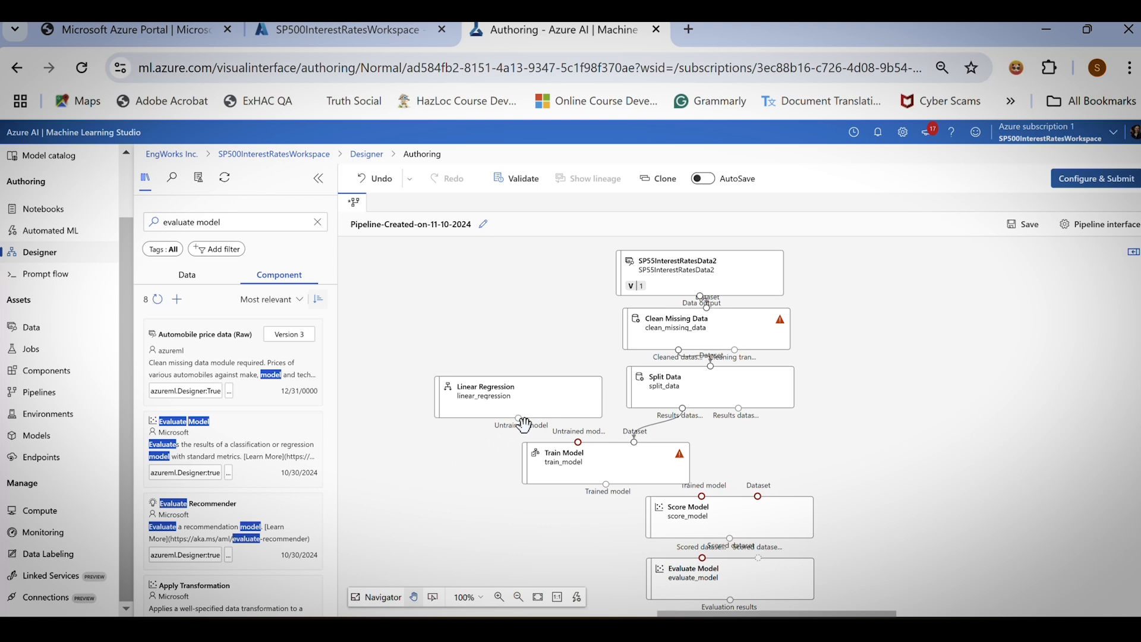
{"action": "left_click_drag", "start_coordinate": [522, 428], "coordinate": [556, 421]}
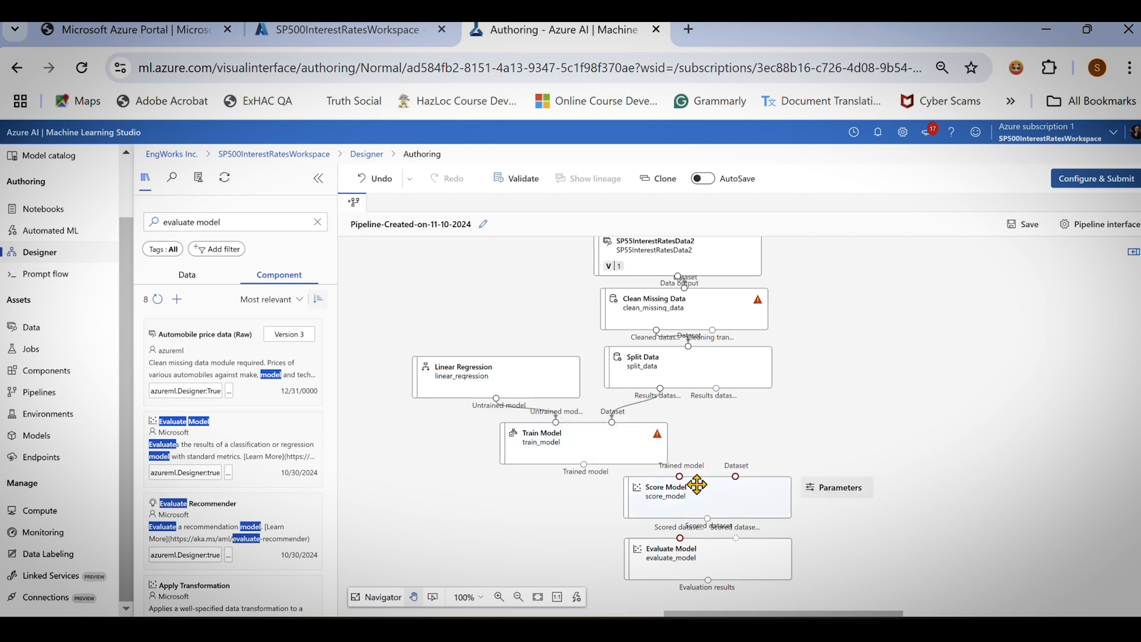
Connect Train Model's output to Score Model's Trained model input, and Split Data's second results output to its Dataset input.
{"action": "left_click_drag", "start_coordinate": [587, 473], "coordinate": [682, 476]}
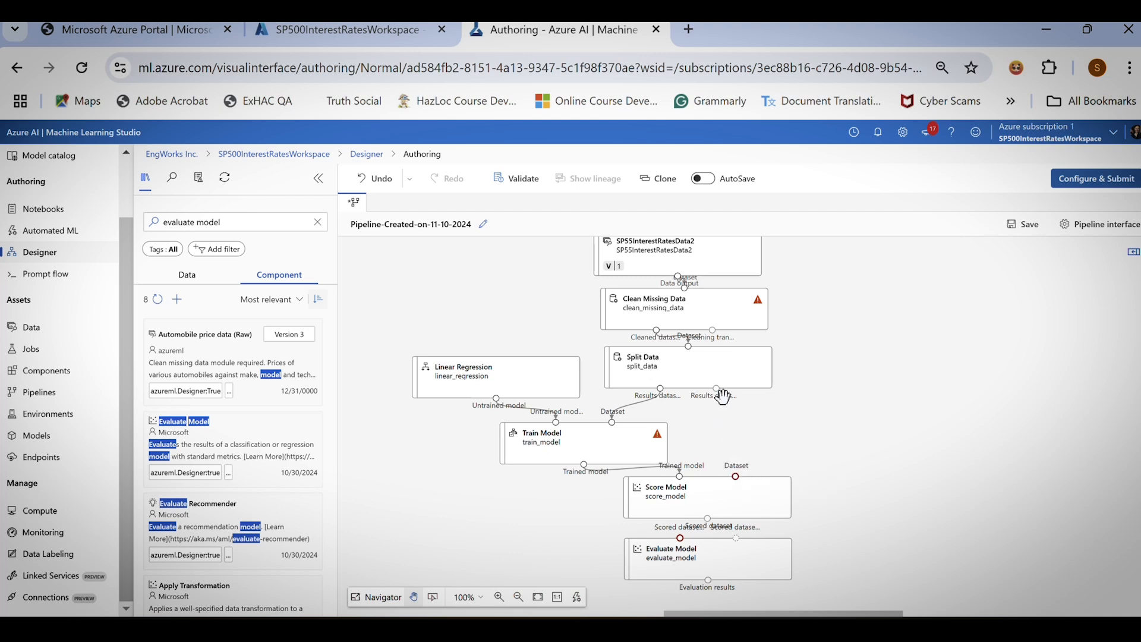
{"action": "left_click_drag", "start_coordinate": [719, 391], "coordinate": [735, 478]}
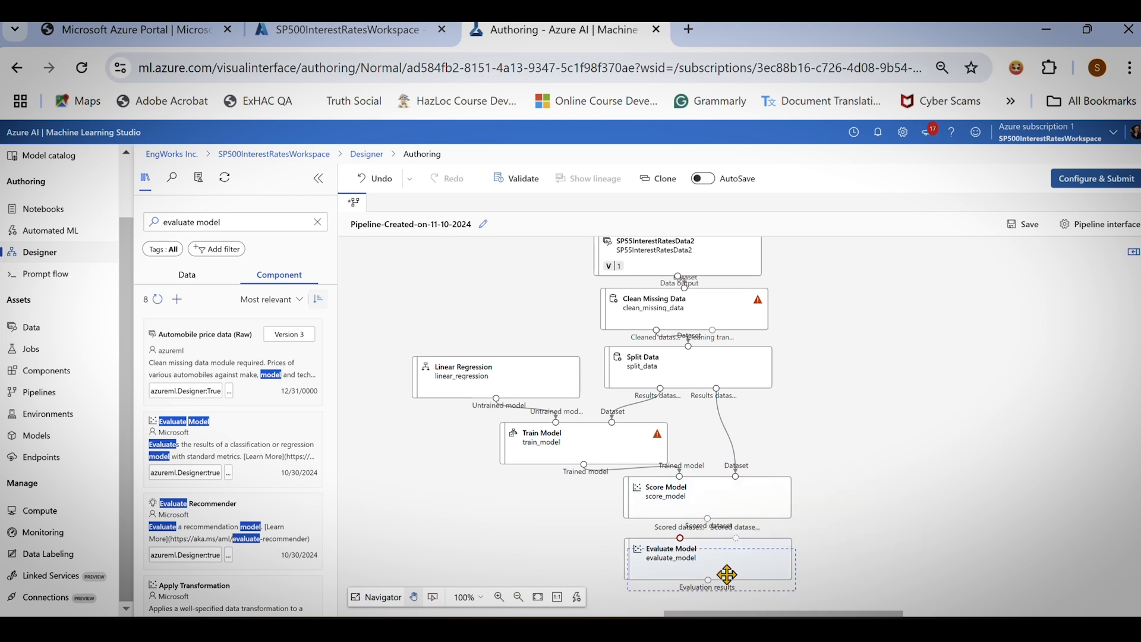
Shift the Evaluate Model and Score Model nodes slightly down and connect Score Model's scored dataset to Evaluate Model's first input.
{"action": "left_click_drag", "start_coordinate": [723, 549], "coordinate": [726, 560]}
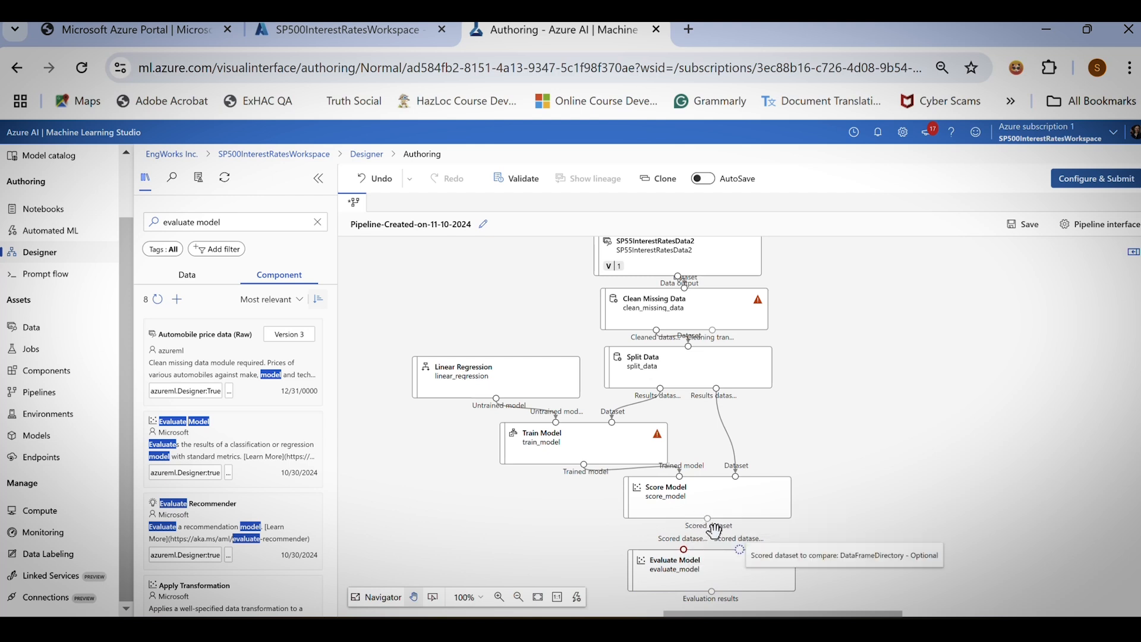
{"action": "mouse_move", "coordinate": [714, 529]}
{"action": "left_mouse_down"}
{"action": "mouse_move", "coordinate": [701, 541]}
{"action": "mouse_move", "coordinate": [711, 507]}
{"action": "left_mouse_up"}
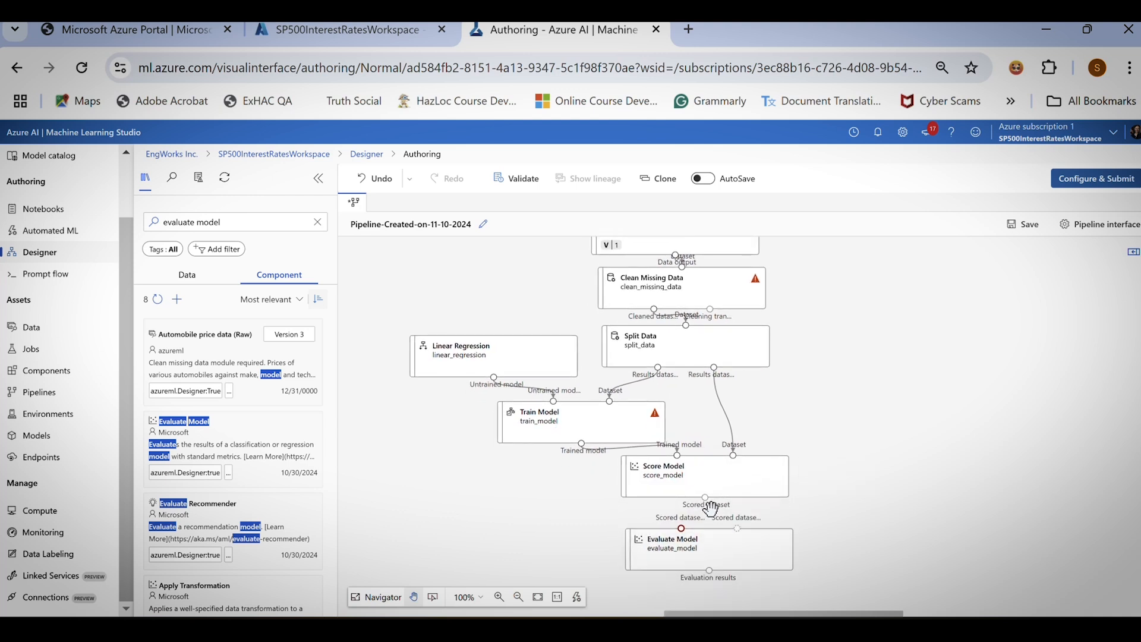
{"action": "left_click_drag", "start_coordinate": [710, 509], "coordinate": [741, 489]}
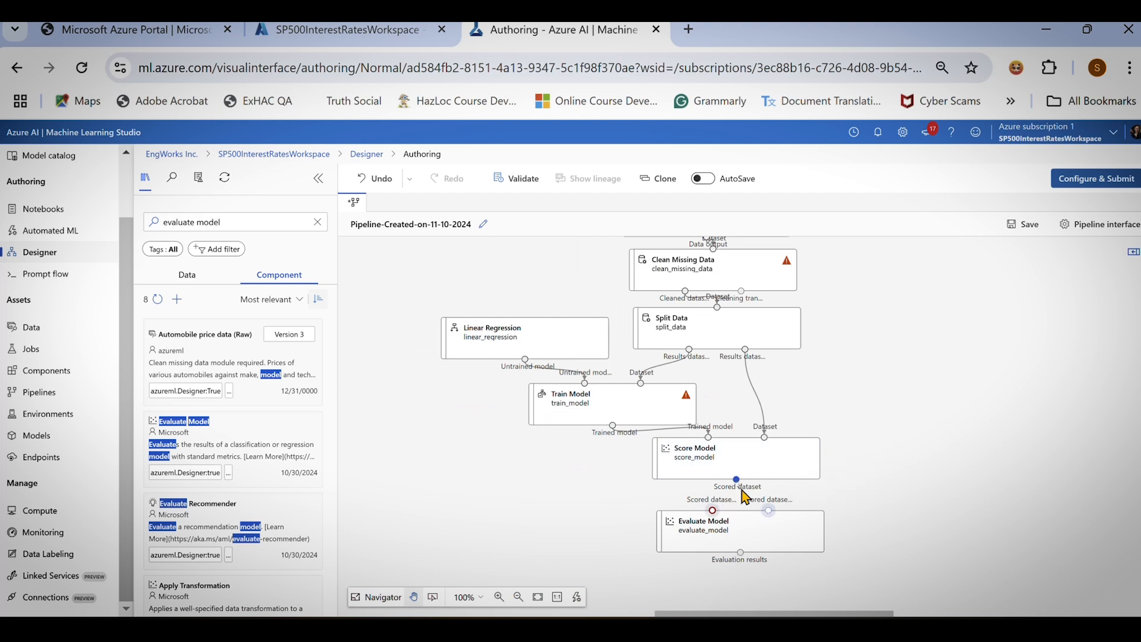
{"action": "left_click_drag", "start_coordinate": [741, 492], "coordinate": [713, 510]}
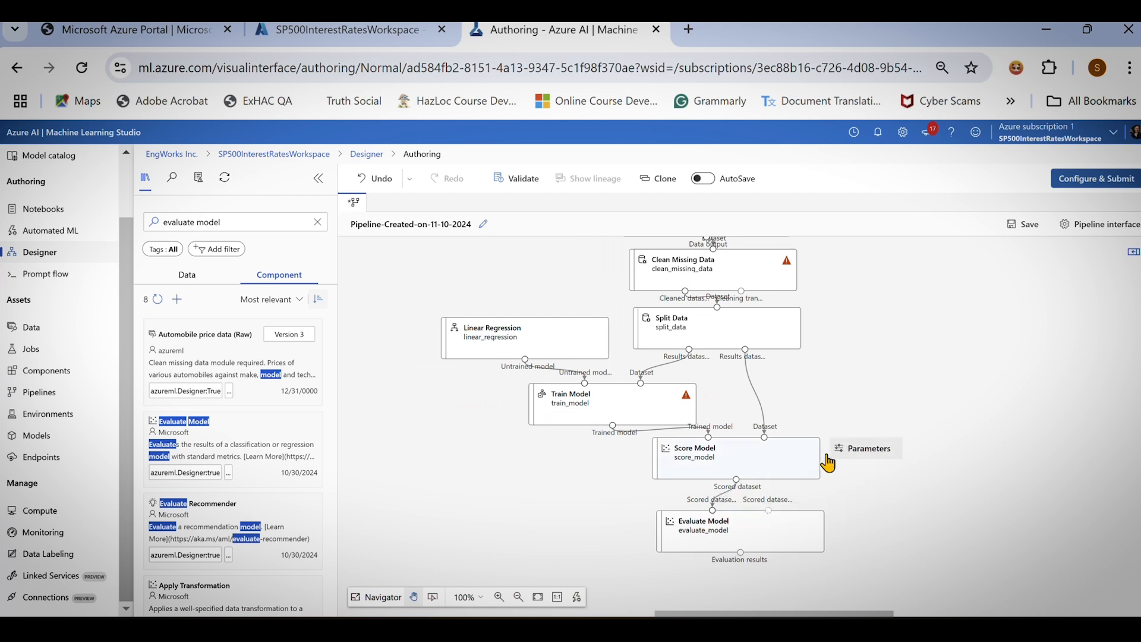
{"action": "left_click_drag", "start_coordinate": [803, 457], "coordinate": [800, 464]}
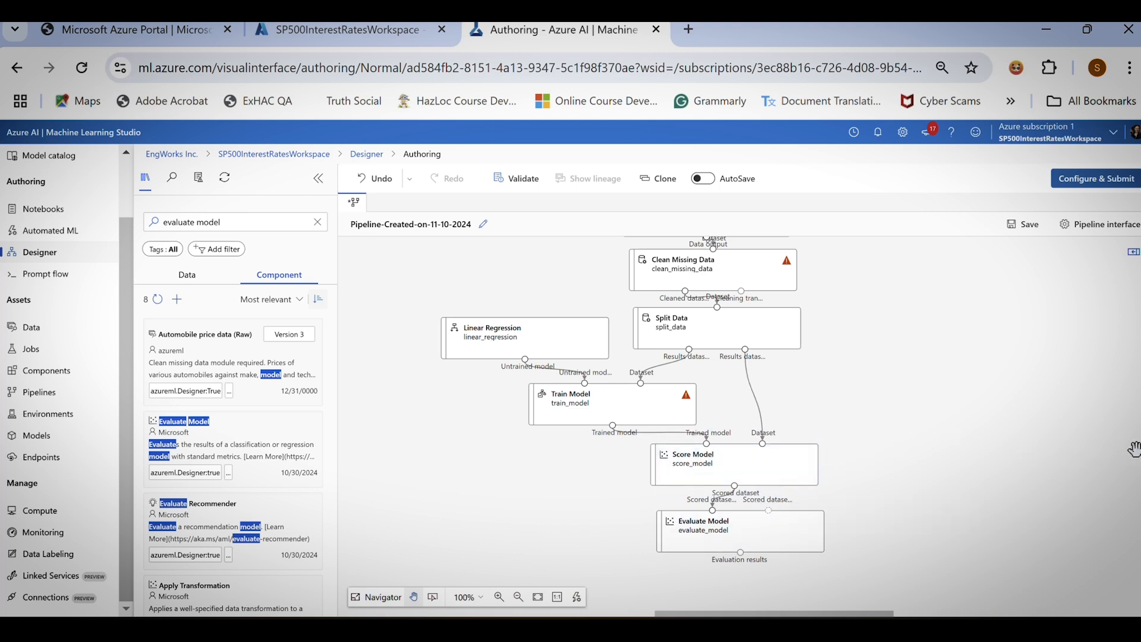
Save the pipeline and open the pipeline job setup for configuring and submitting it.
{"action": "left_click_drag", "start_coordinate": [1140, 458], "coordinate": [1140, 445]}
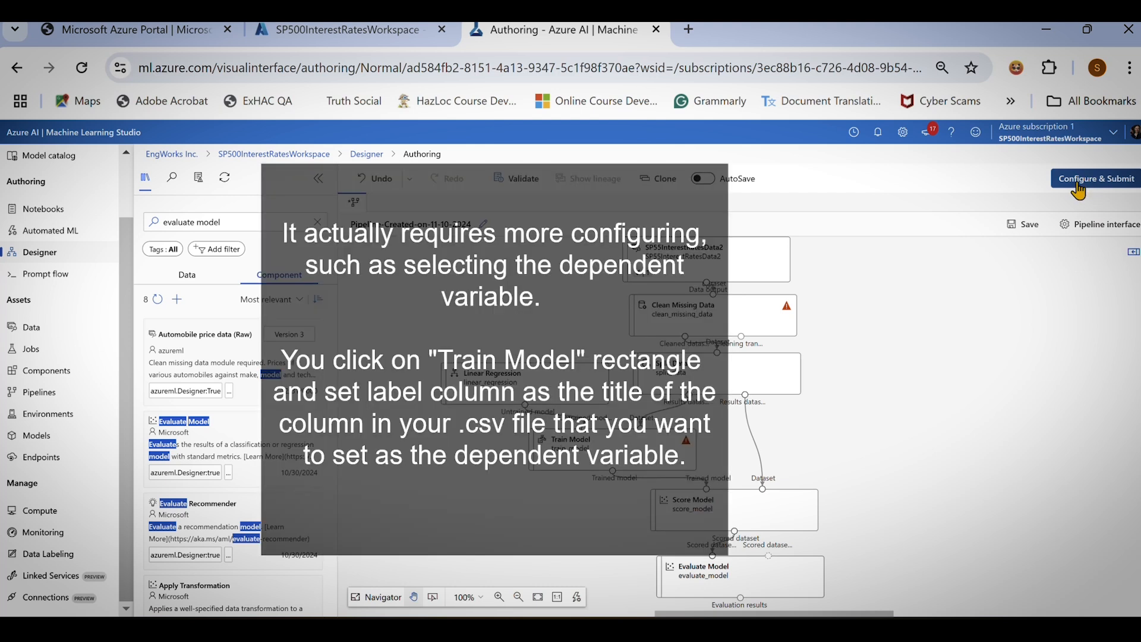
{"action": "left_click", "coordinate": [1023, 224]}
{"action": "left_click", "coordinate": [1087, 189]}
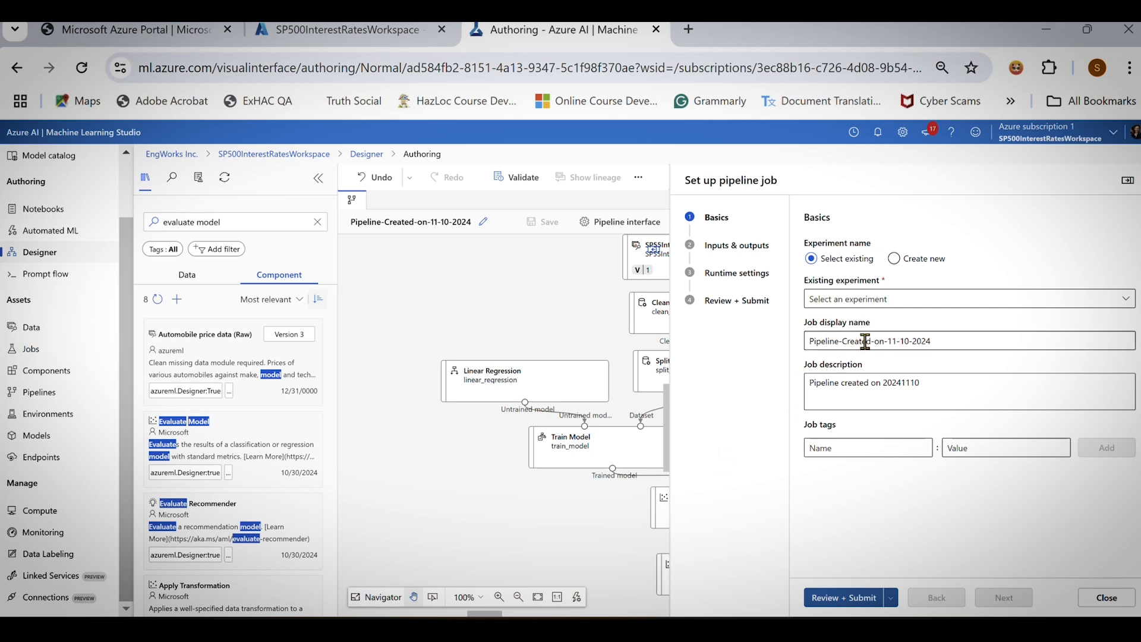
Set the job display name to SPPipeline-Created-on-11-10-2024.
{"action": "left_click", "coordinate": [809, 343]}
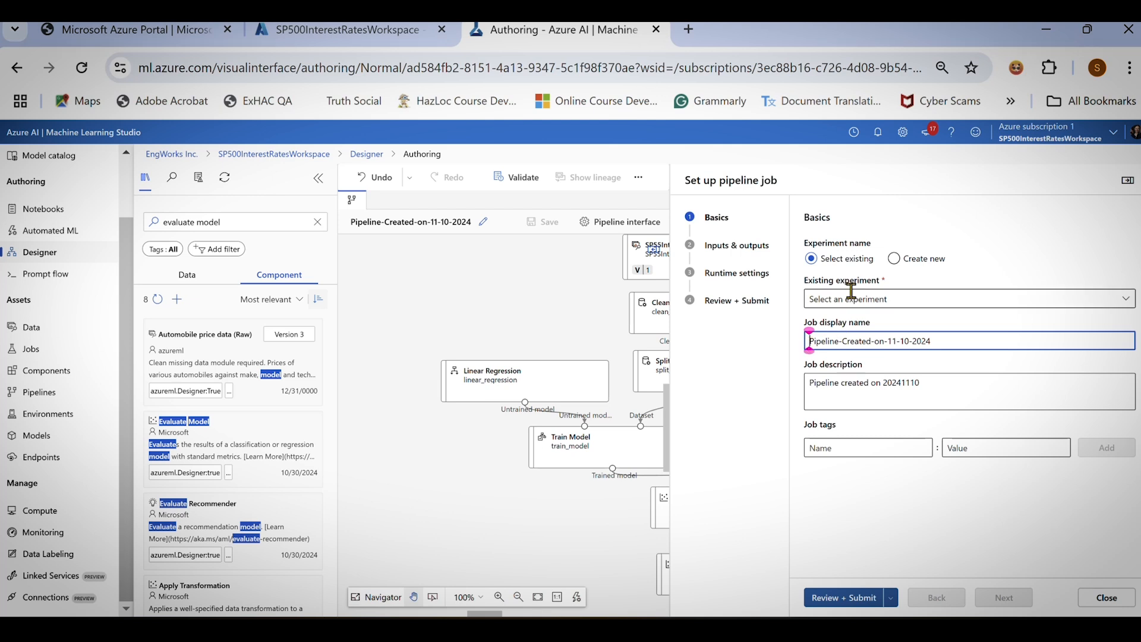
{"action": "type", "text": "SPSSS"}
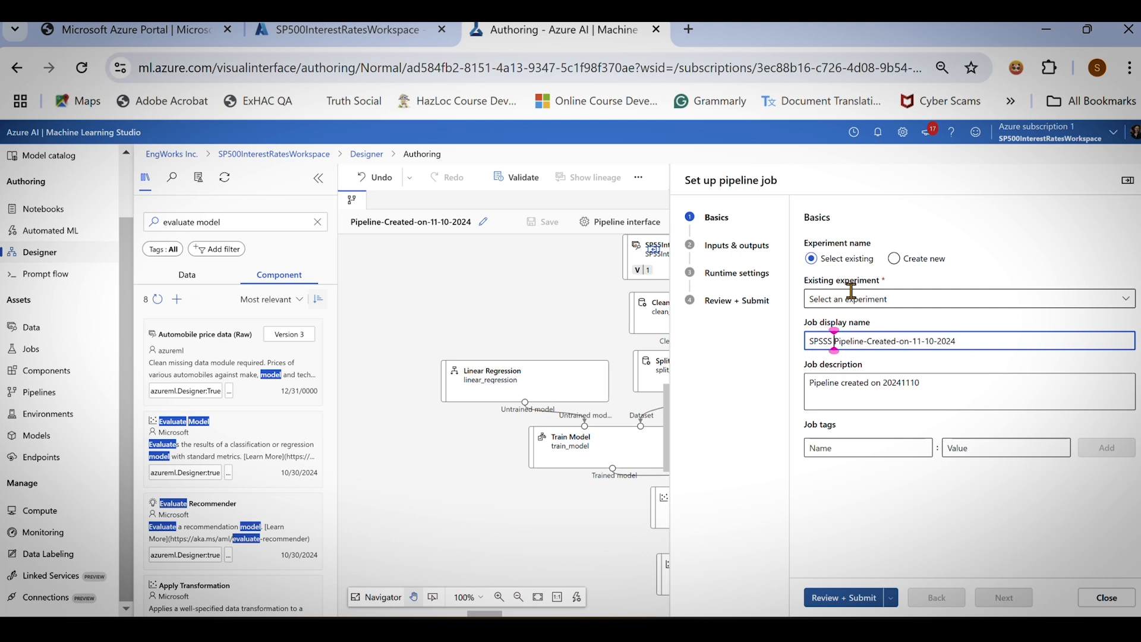
{"action": "key", "text": "BackSpace"}
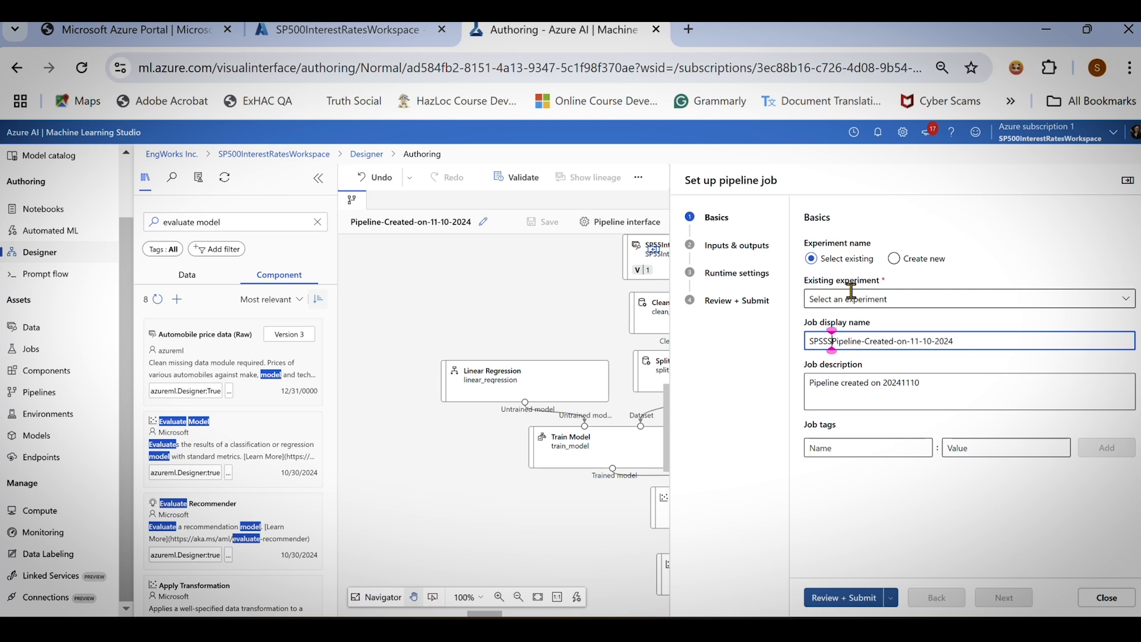
{"action": "key", "text": "BackSpace"}
{"action": "key", "text": "BackSpace"}
{"action": "key", "text": "BackSpace"}
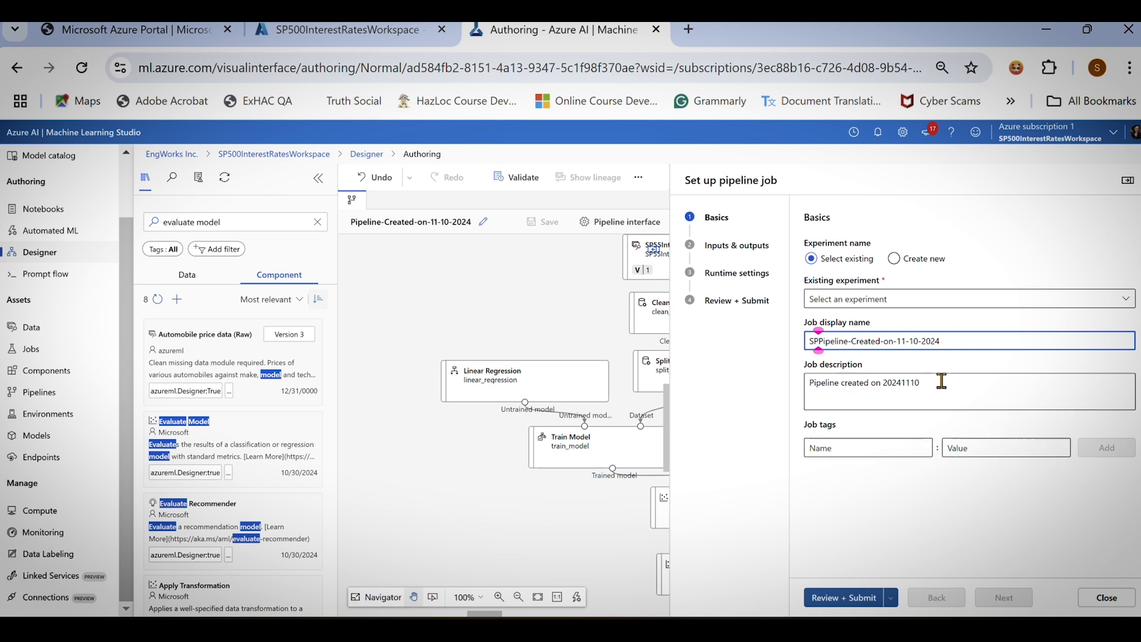
Choose to create a new experiment for the pipeline job and name it SPInterestExperiment.
{"action": "left_click", "coordinate": [891, 298]}
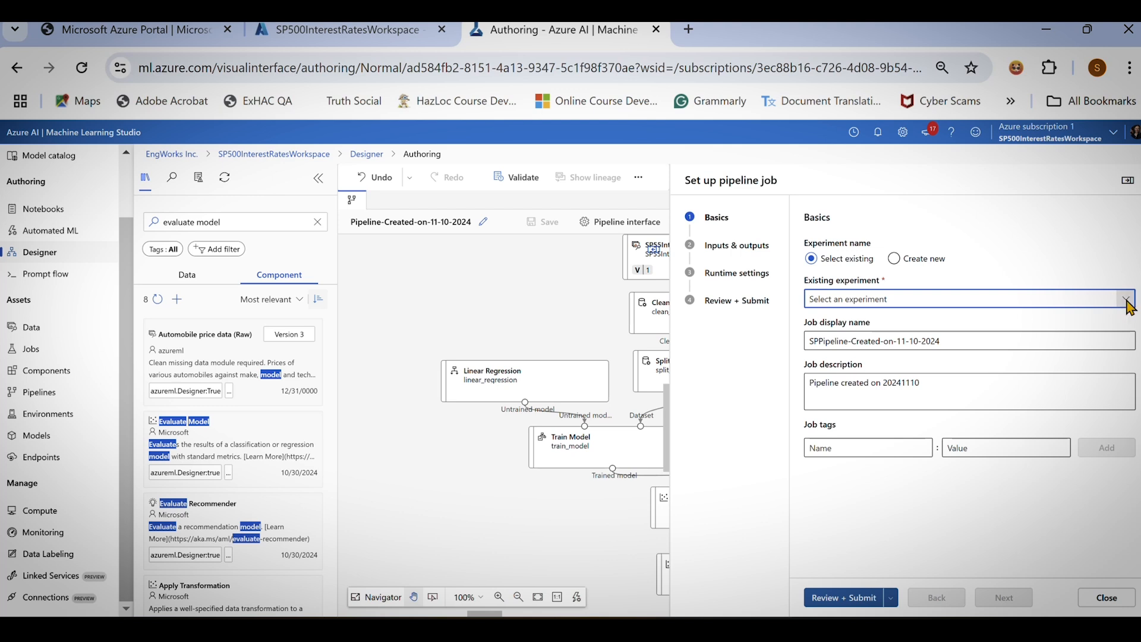
{"action": "left_click", "coordinate": [894, 264]}
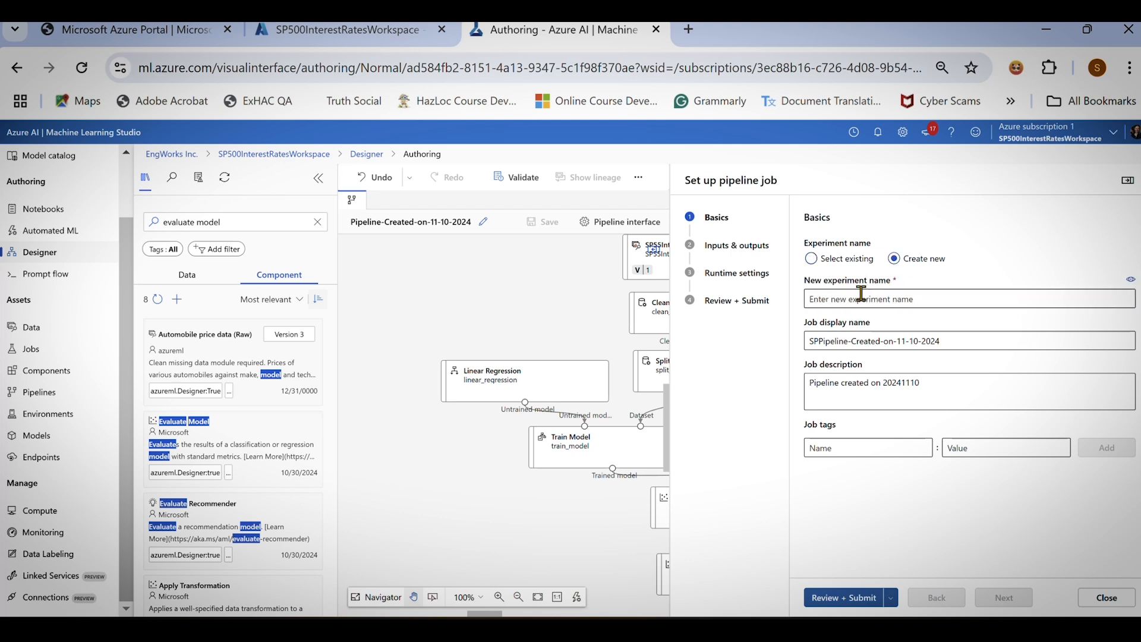
{"action": "left_click", "coordinate": [858, 296]}
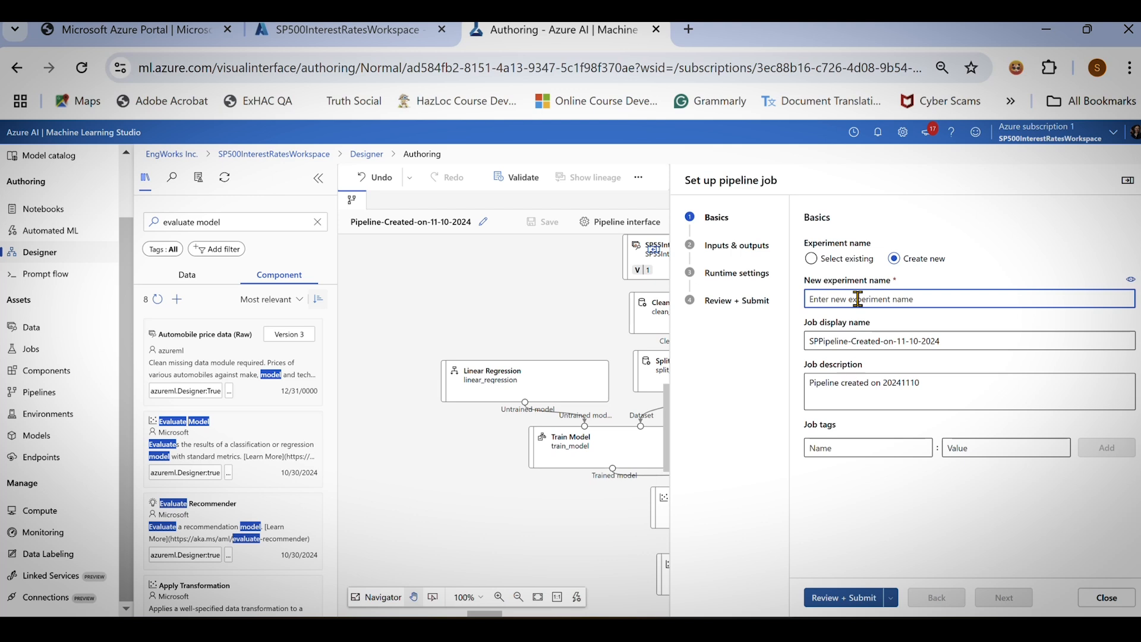
{"action": "type", "text": "SP"}
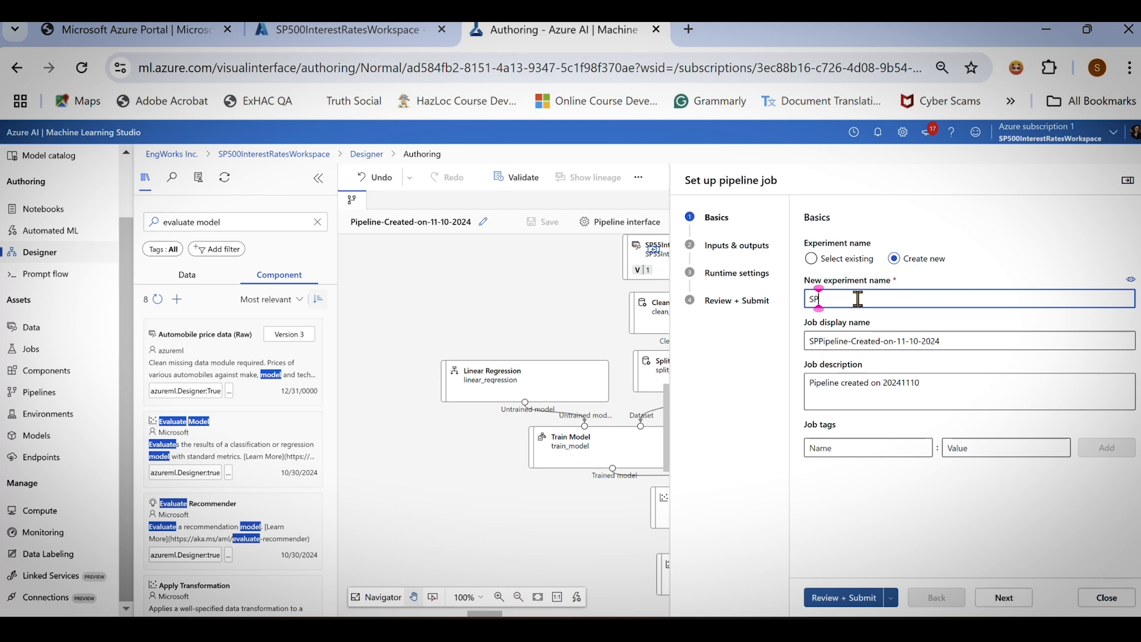
{"action": "type", "text": "IntersestExperiment"}
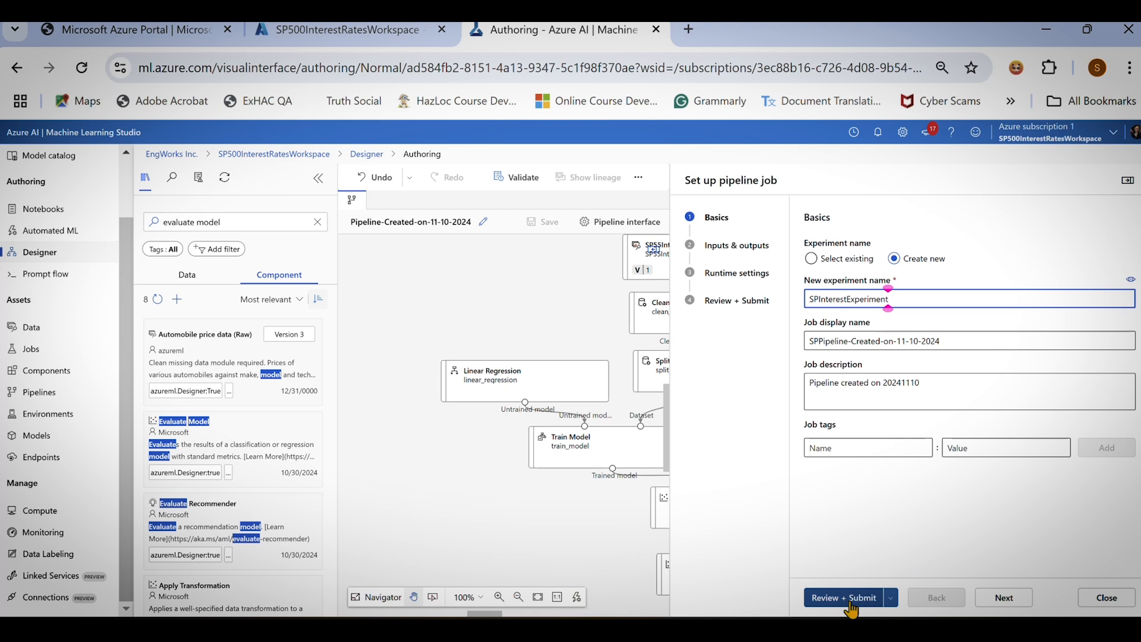
Examine the pipeline job's inputs and outputs, runtime settings and available compute types, and close the job setup.
{"action": "left_click", "coordinate": [737, 246]}
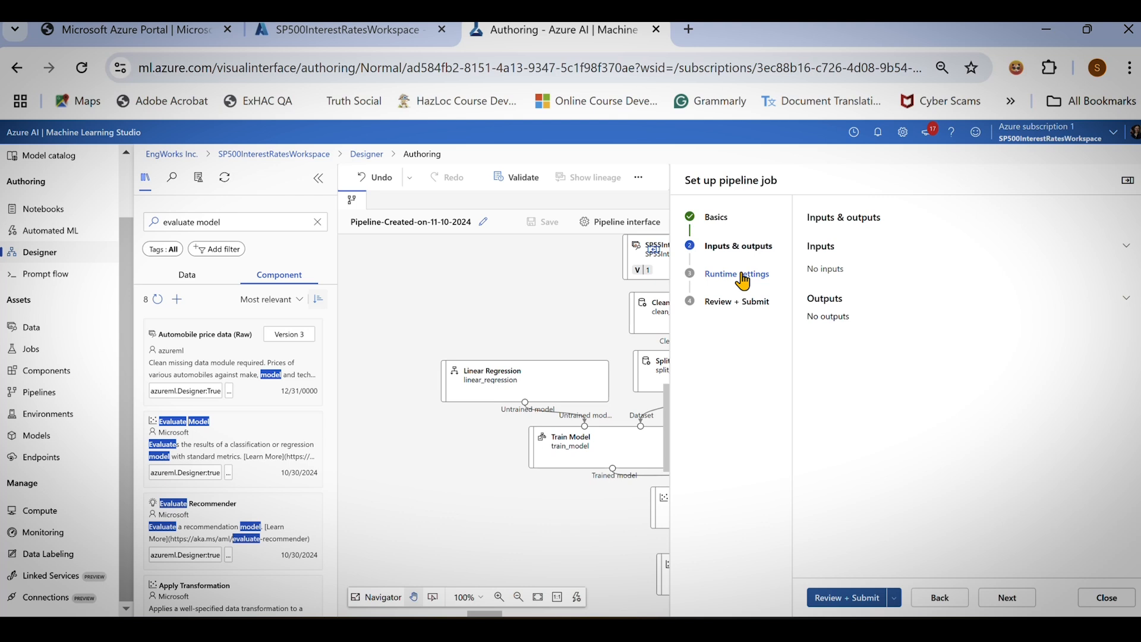
{"action": "left_click", "coordinate": [742, 275]}
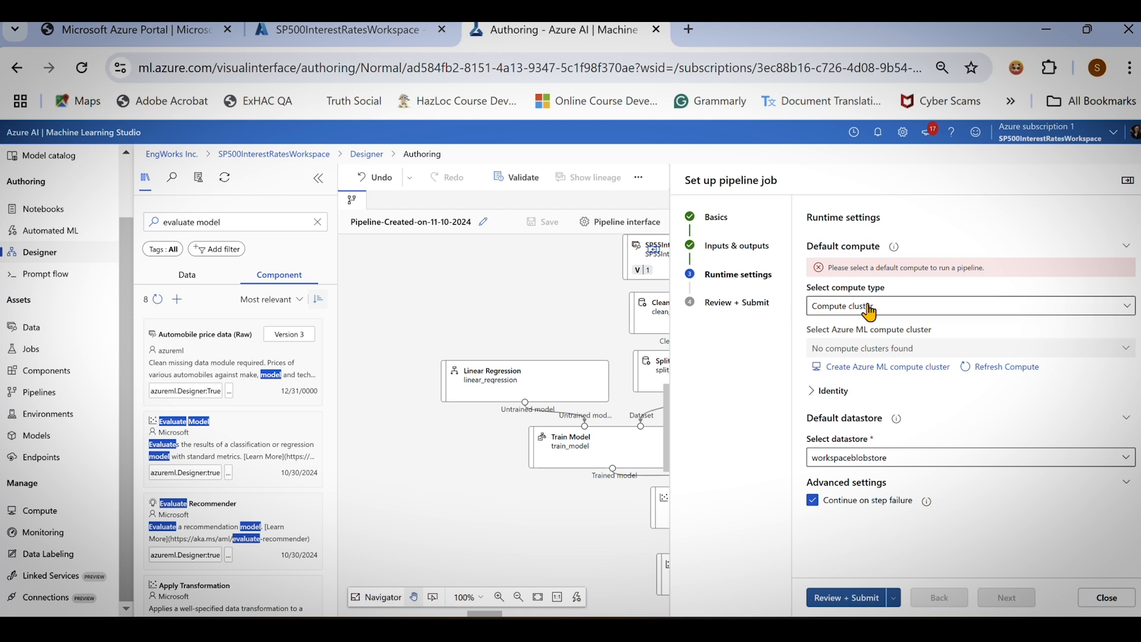
{"action": "left_click", "coordinate": [1127, 306]}
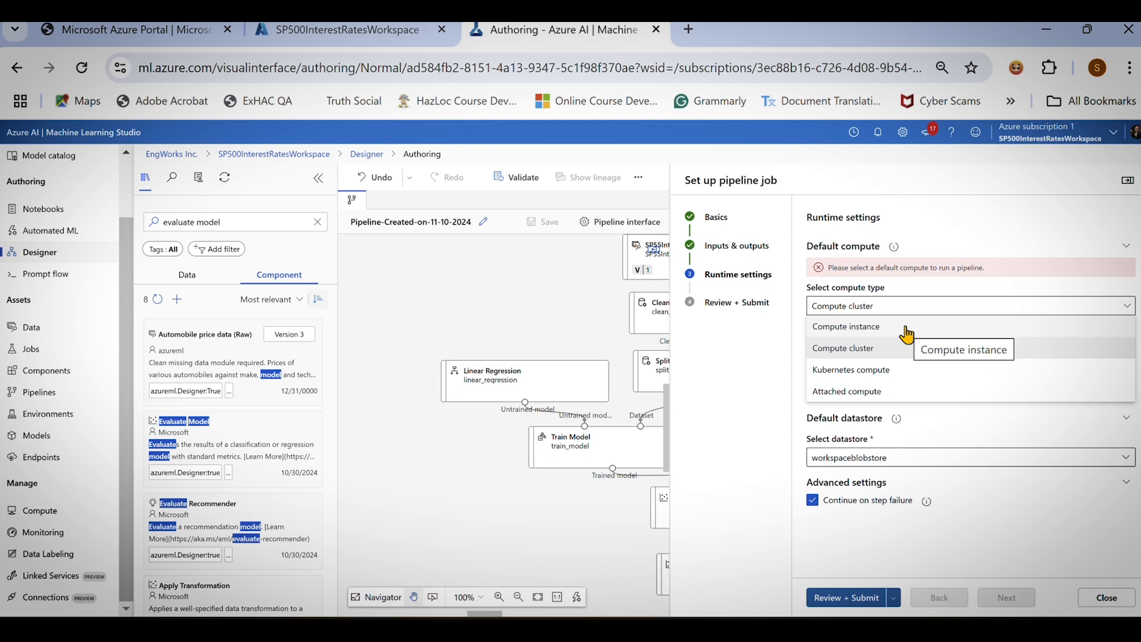
{"action": "left_click", "coordinate": [746, 368]}
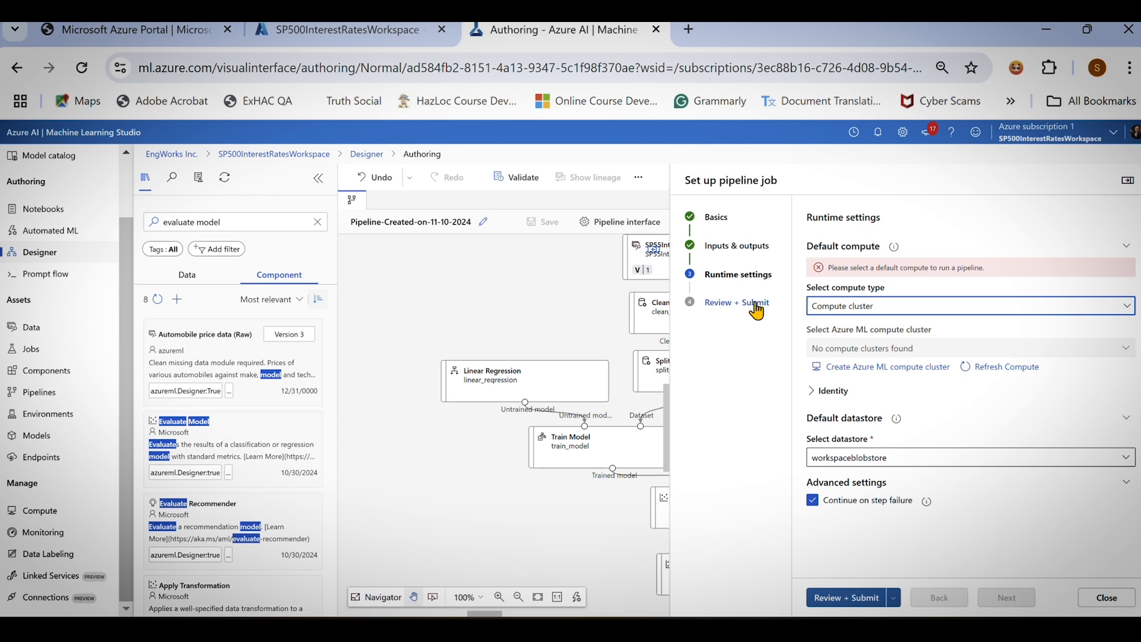
{"action": "left_click", "coordinate": [738, 247]}
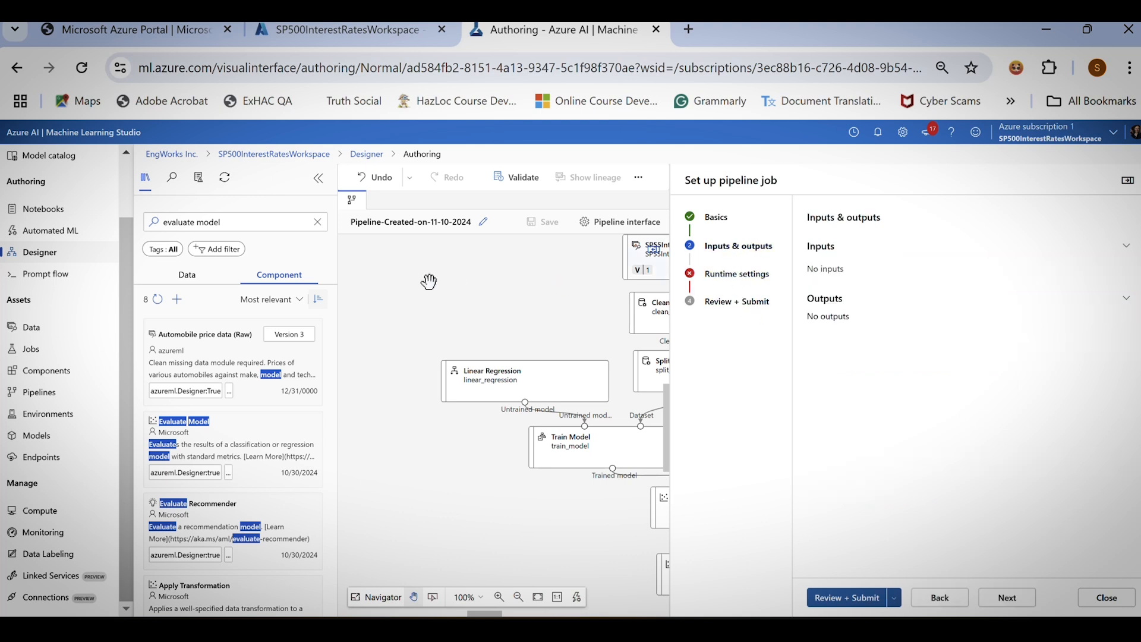
{"action": "left_click", "coordinate": [940, 598]}
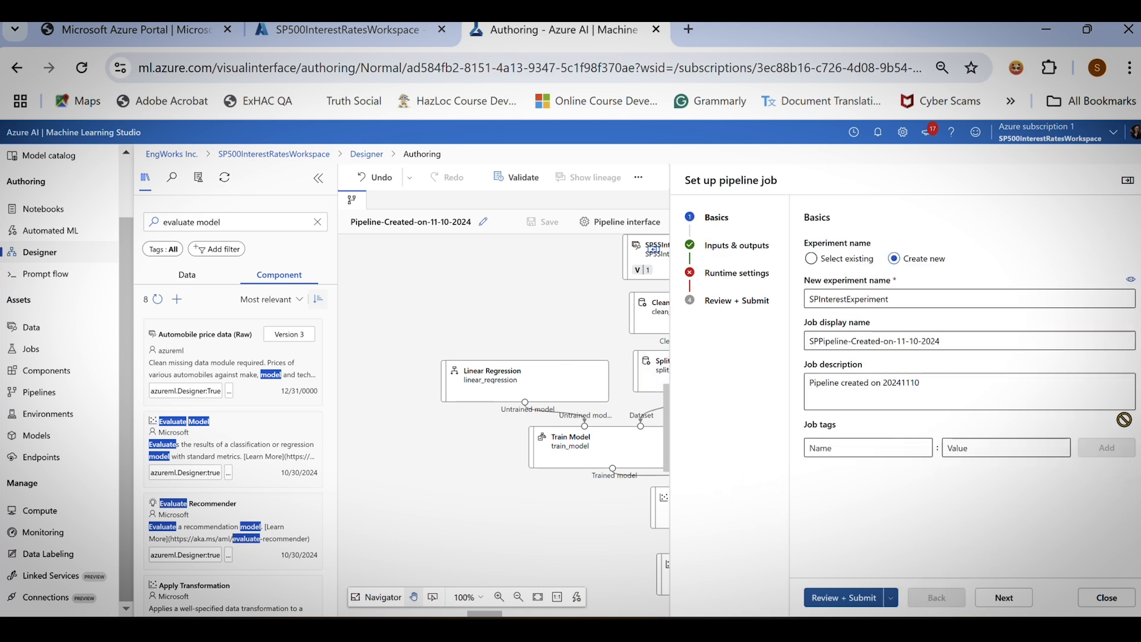
{"action": "left_click", "coordinate": [1107, 599]}
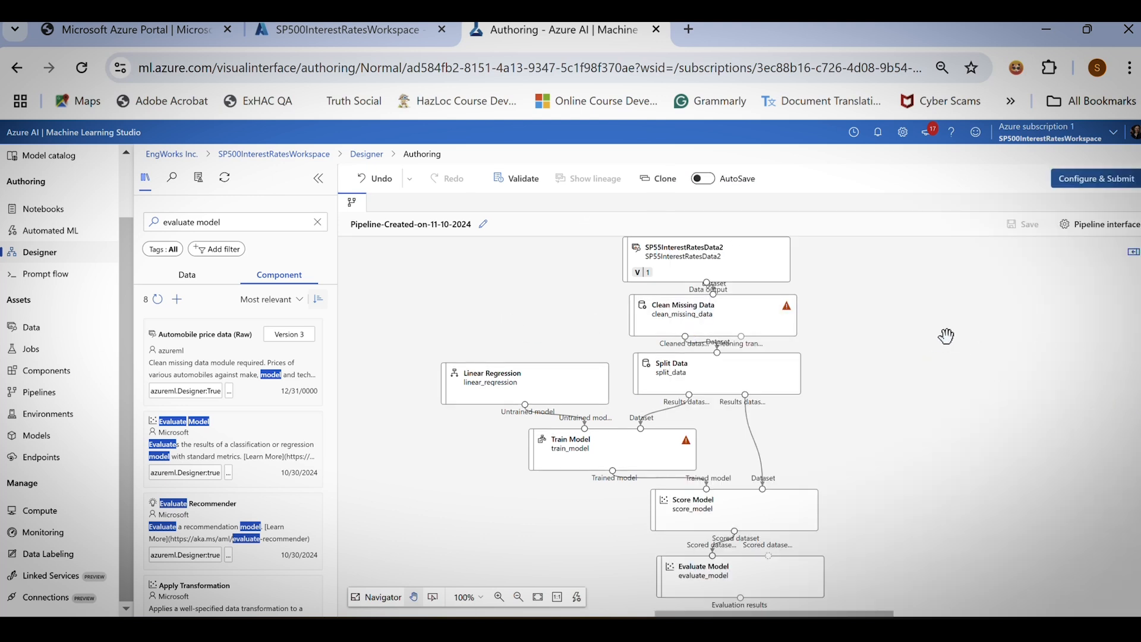
Set the SP55InterestRatesData2 dataset node as a pipeline input, check its parameters and close its details.
{"action": "right_click", "coordinate": [916, 349]}
{"action": "scroll", "coordinate": [904, 345], "scroll_direction": "up", "scroll_amount": 1}
{"action": "mouse_move", "coordinate": [905, 344]}
{"action": "left_mouse_down"}
{"action": "mouse_move", "coordinate": [906, 384]}
{"action": "mouse_move", "coordinate": [902, 323]}
{"action": "left_mouse_up"}
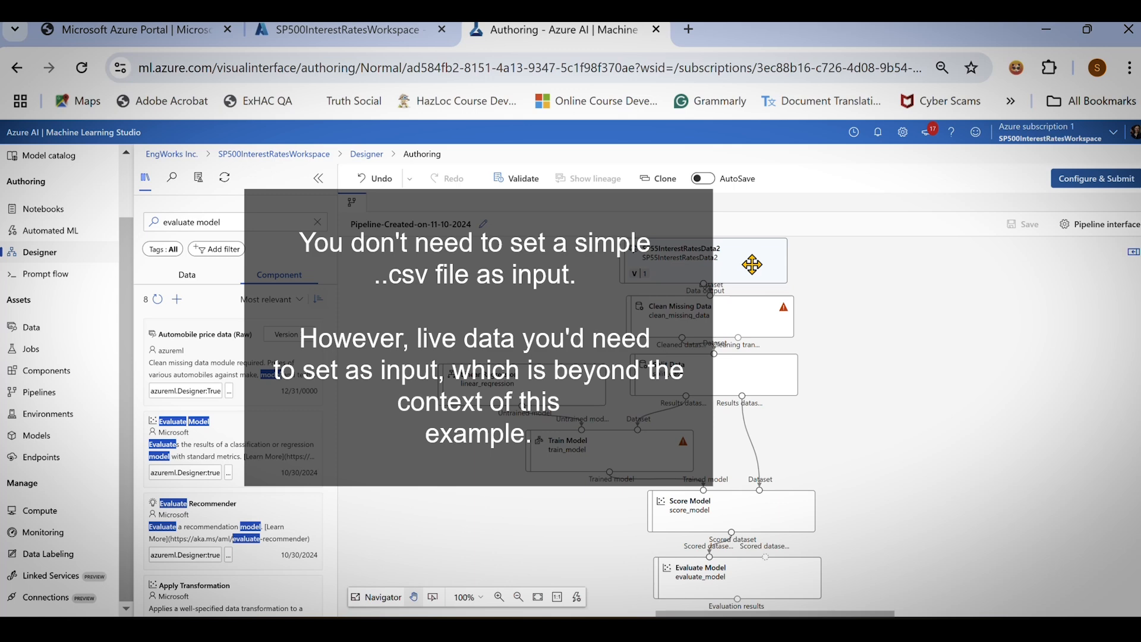
{"action": "left_click", "coordinate": [753, 265]}
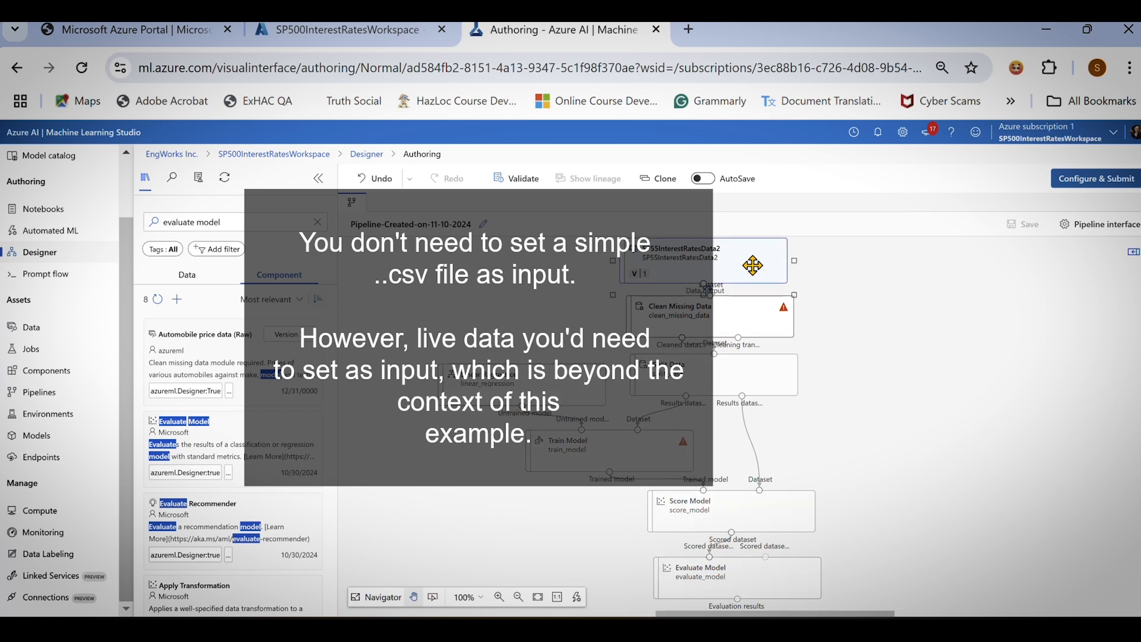
{"action": "double_click", "coordinate": [752, 265]}
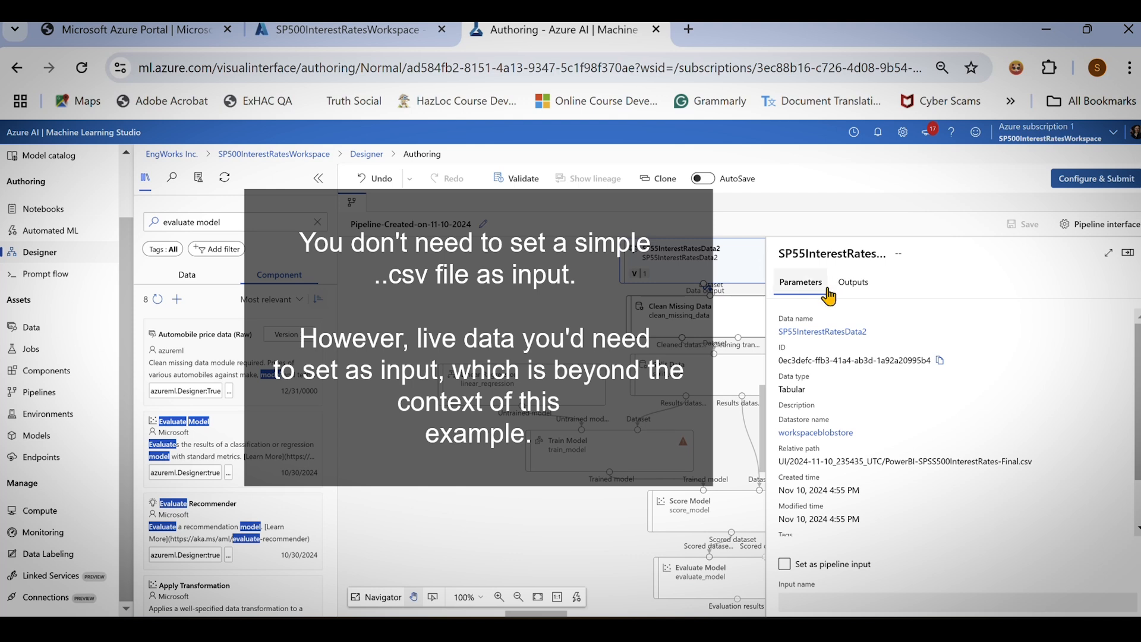
{"action": "left_click", "coordinate": [784, 565]}
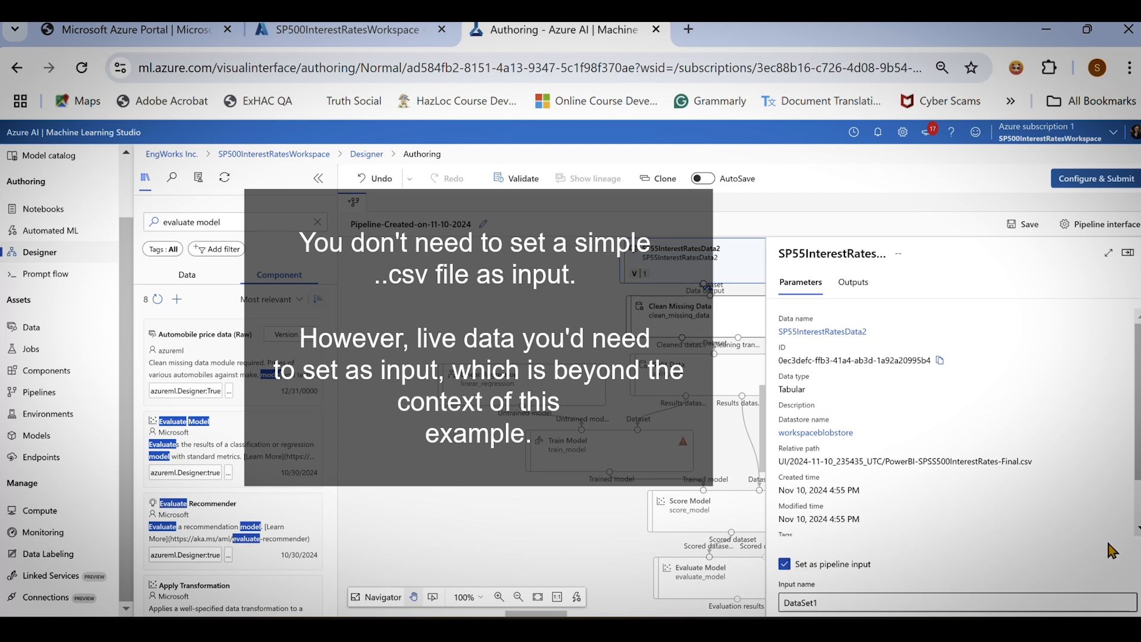
{"action": "scroll", "coordinate": [1137, 472], "scroll_direction": "down", "scroll_amount": 2}
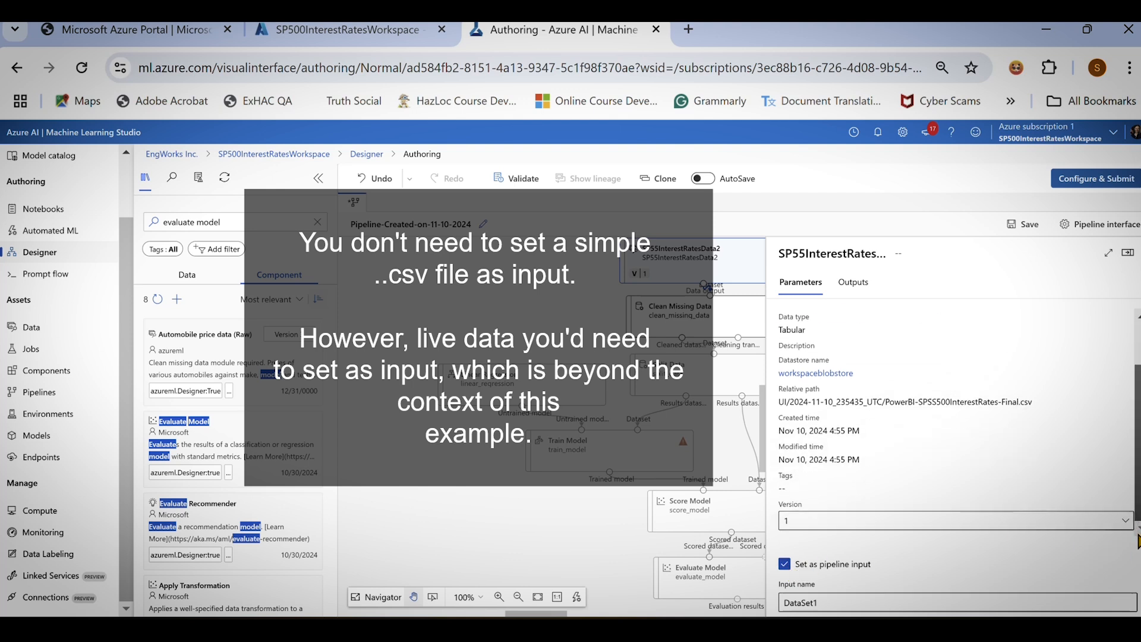
{"action": "scroll", "coordinate": [951, 416], "scroll_direction": "up", "scroll_amount": 1}
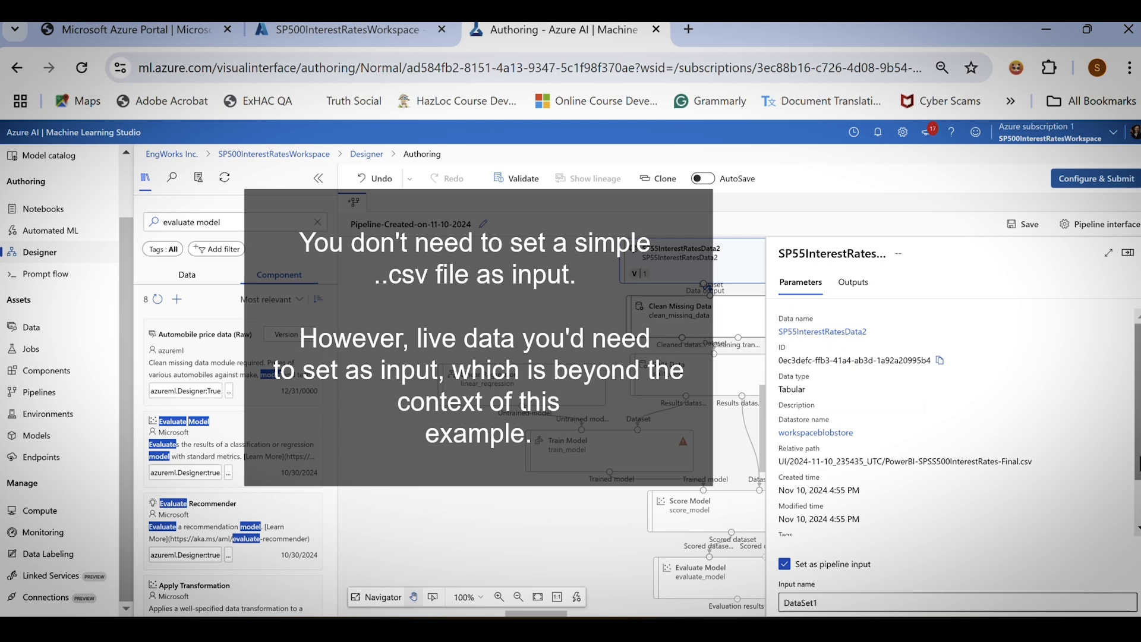
{"action": "scroll", "coordinate": [1135, 523], "scroll_direction": "down", "scroll_amount": 1}
{"action": "scroll", "coordinate": [1137, 535], "scroll_direction": "up", "scroll_amount": 1}
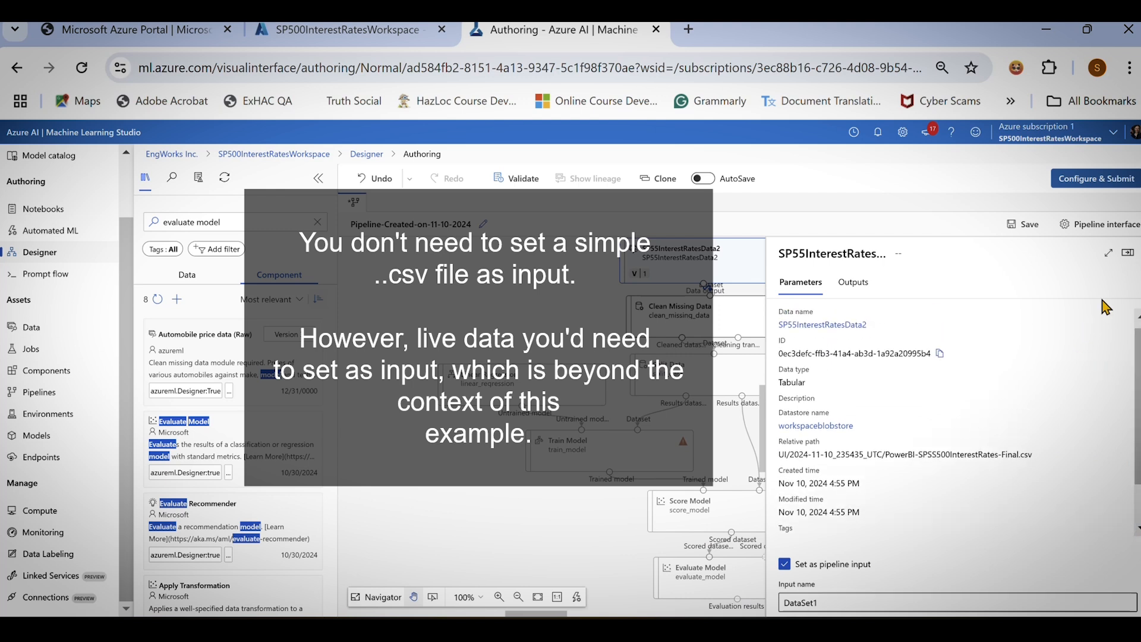
{"action": "left_click", "coordinate": [1126, 255]}
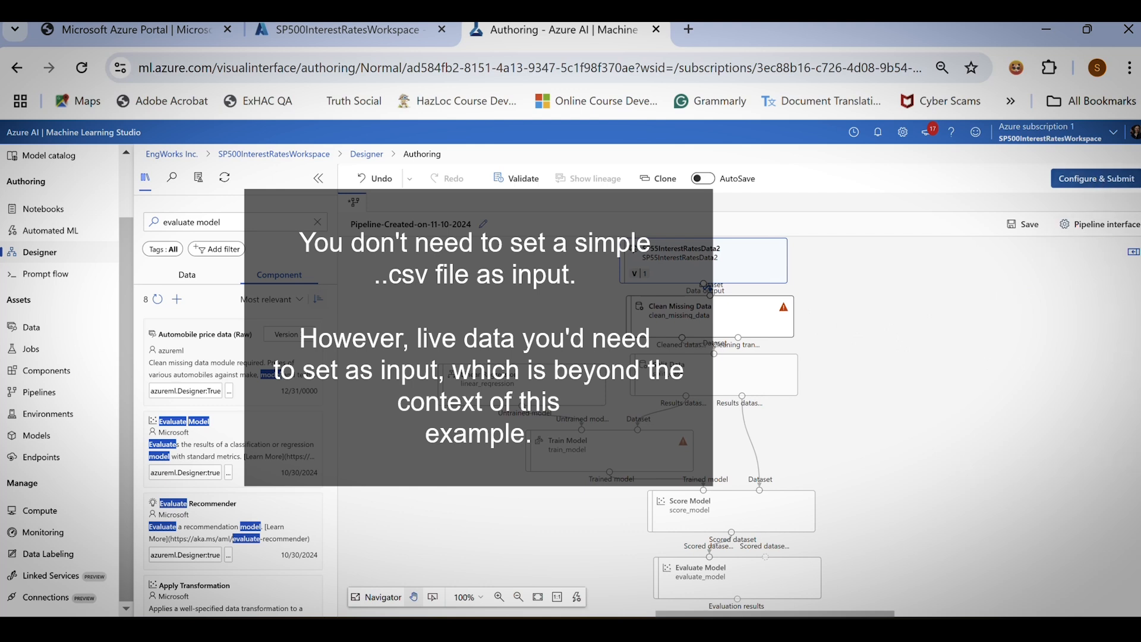
{"action": "scroll", "coordinate": [899, 474], "scroll_direction": "down", "scroll_amount": 3}
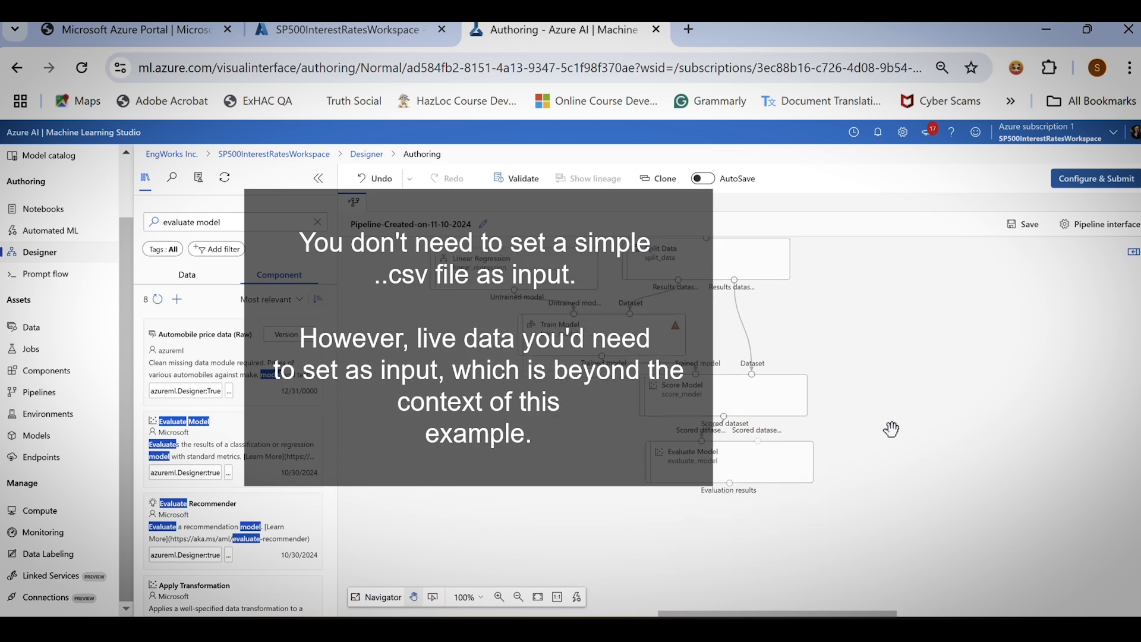
{"action": "left_click_drag", "start_coordinate": [885, 437], "coordinate": [896, 494]}
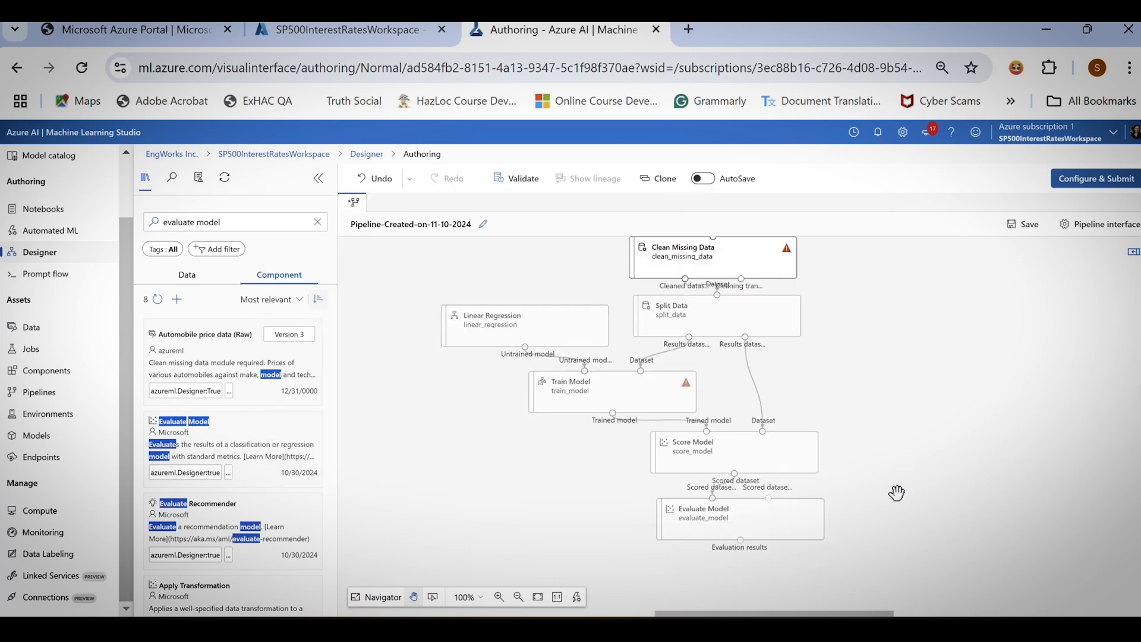
{"action": "left_click", "coordinate": [778, 526]}
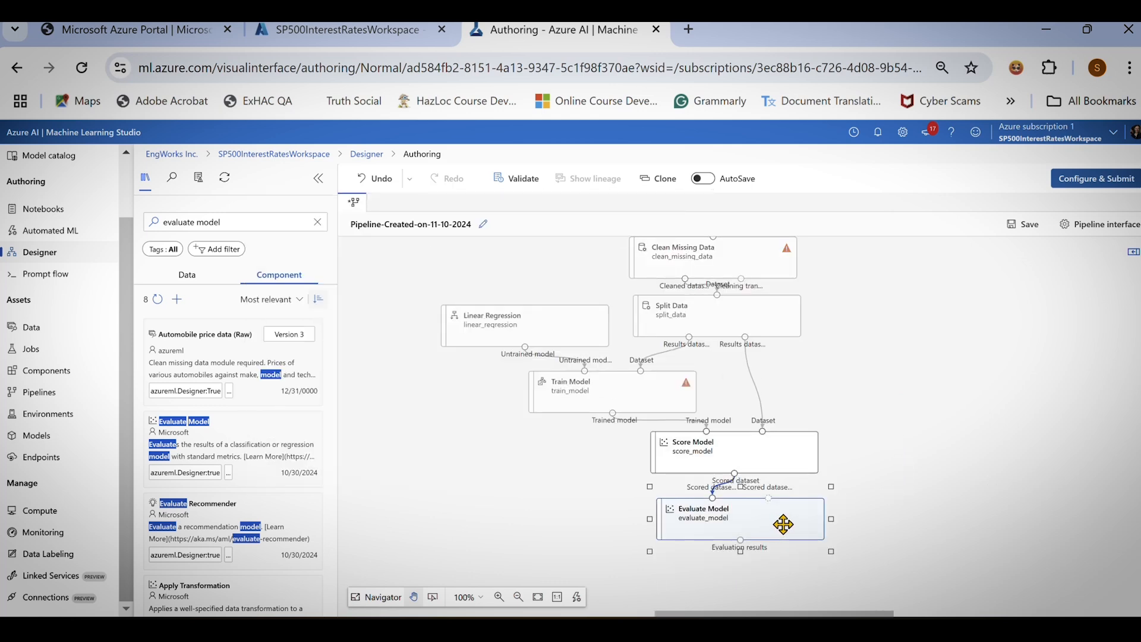
{"action": "left_click_drag", "start_coordinate": [977, 380], "coordinate": [945, 479]}
{"action": "left_click_drag", "start_coordinate": [967, 410], "coordinate": [960, 349]}
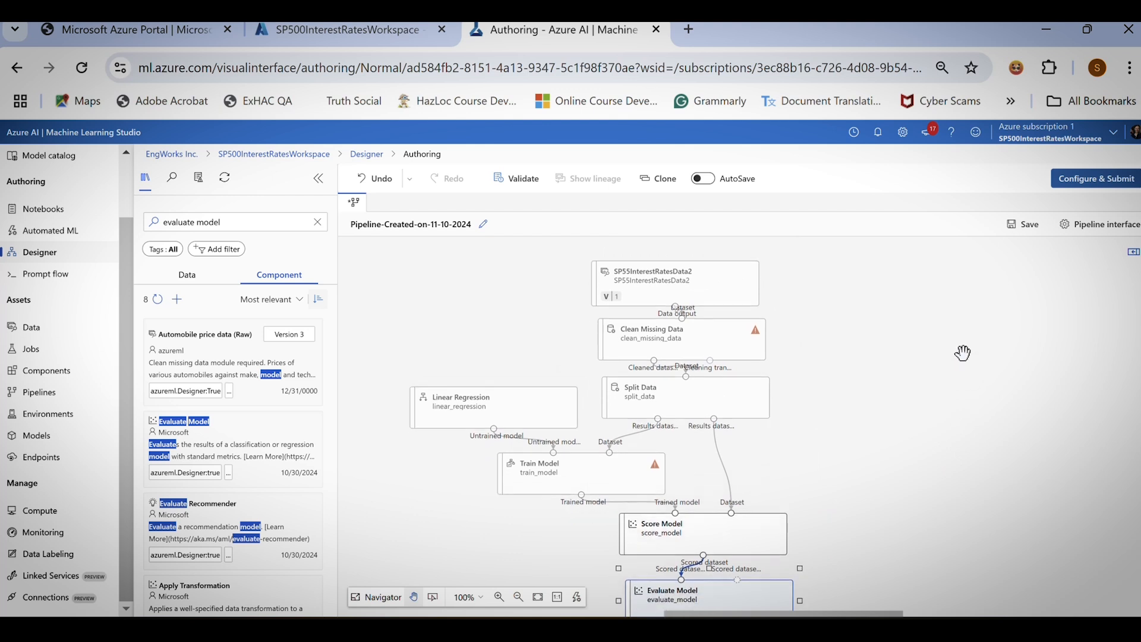
Reopen the pipeline job setup, check its inputs and outputs and submission summary, and close it without submitting.
{"action": "left_click", "coordinate": [1091, 180]}
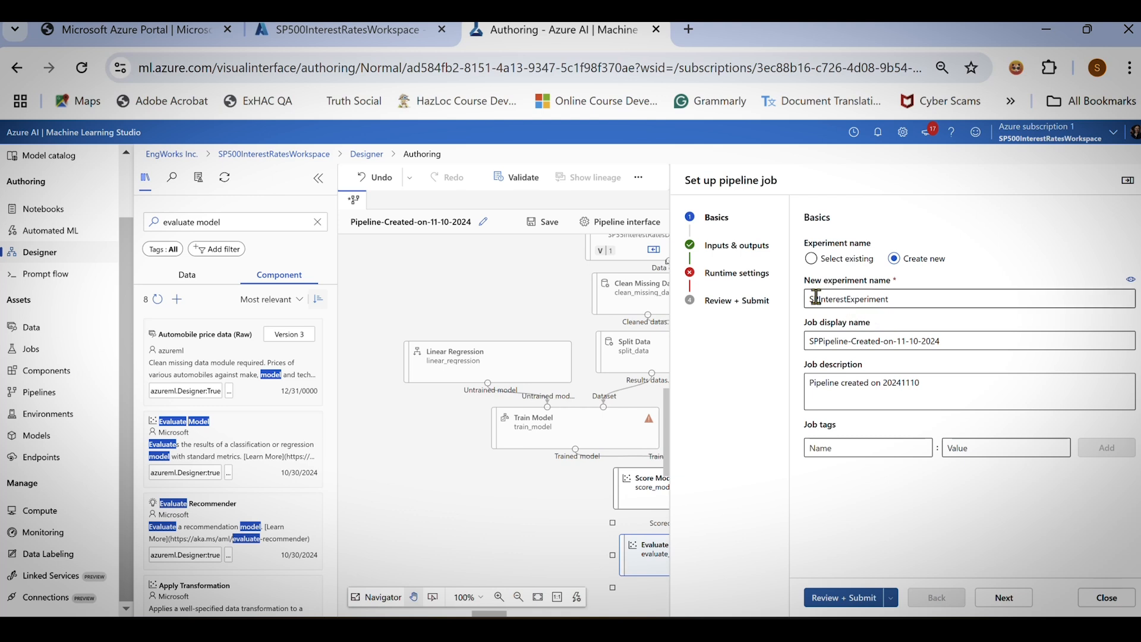
{"action": "left_click", "coordinate": [746, 247]}
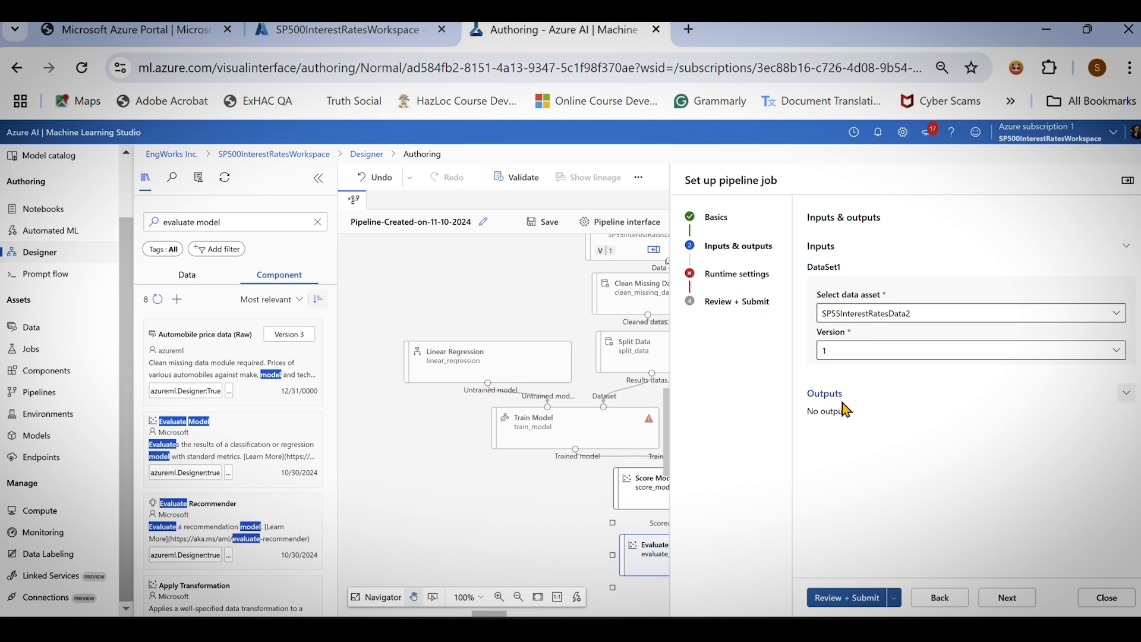
{"action": "left_click", "coordinate": [859, 605]}
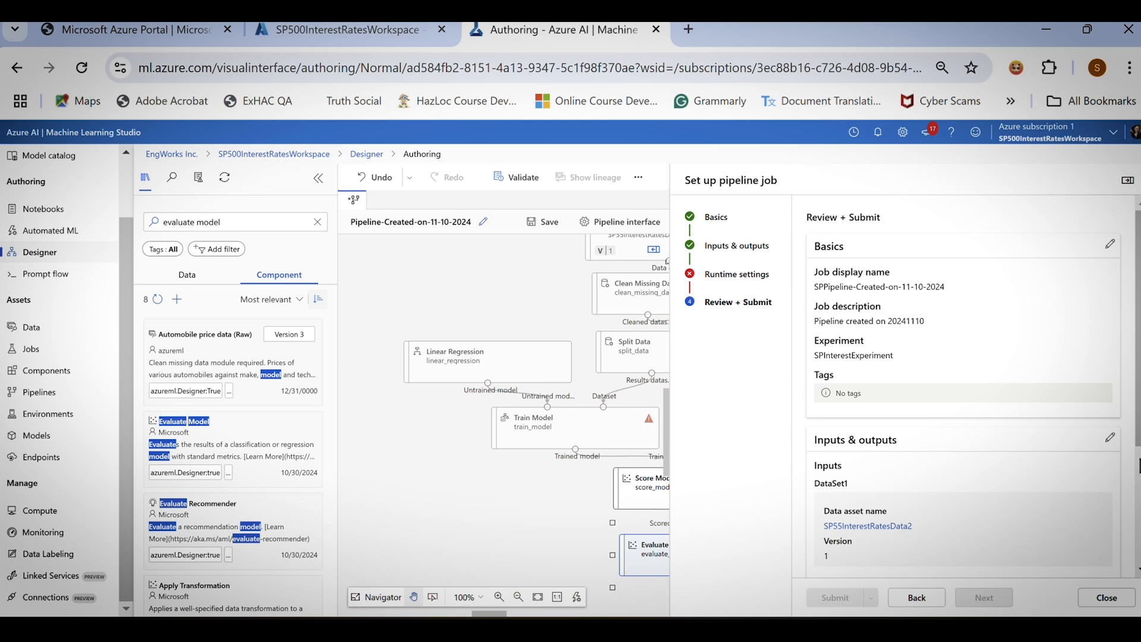
{"action": "mouse_move", "coordinate": [1136, 449]}
{"action": "left_mouse_down"}
{"action": "mouse_move", "coordinate": [1134, 571]}
{"action": "mouse_move", "coordinate": [1125, 436]}
{"action": "left_mouse_up"}
{"action": "left_click", "coordinate": [1106, 599]}
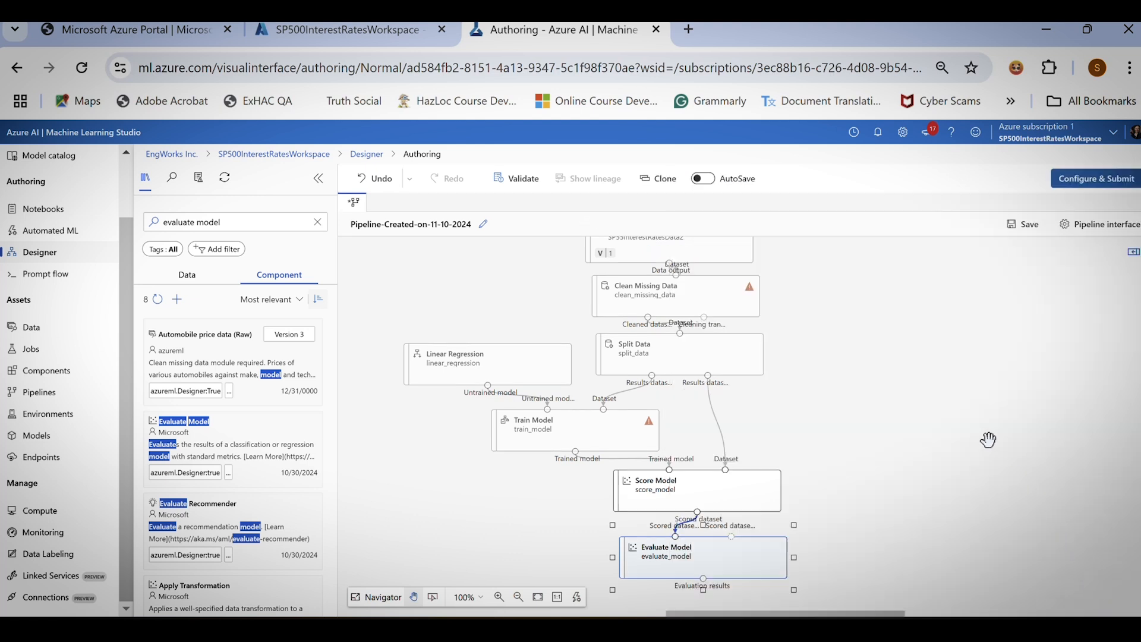
Save the pipeline's unsaved changes and go to the workspace's Compute page.
{"action": "left_click", "coordinate": [50, 520]}
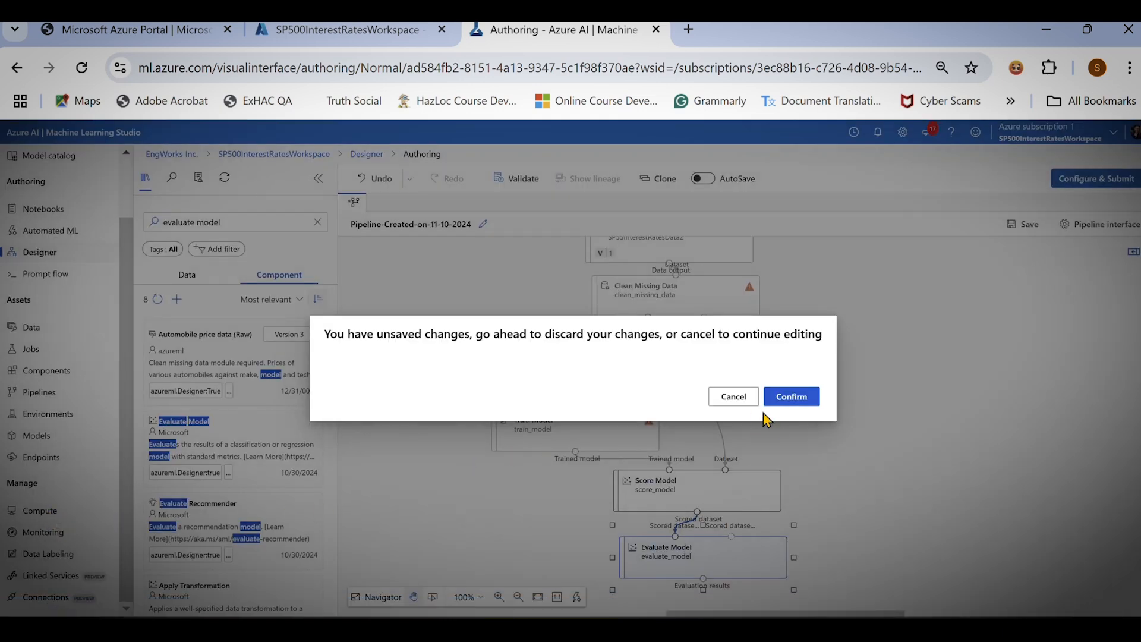
{"action": "left_click", "coordinate": [734, 398]}
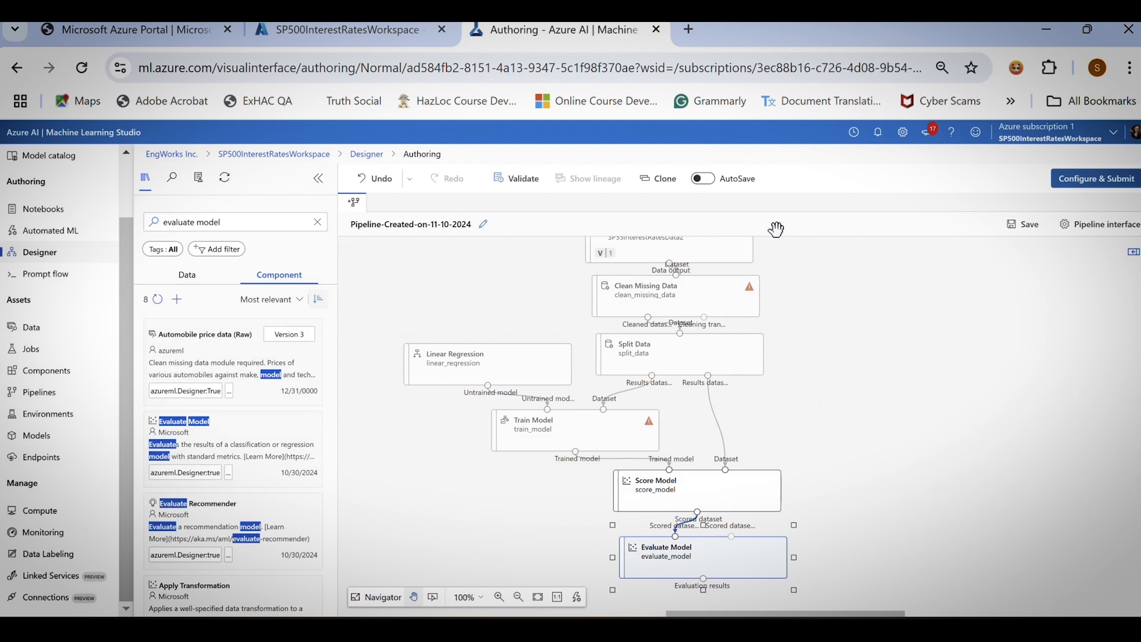
{"action": "left_click", "coordinate": [1031, 233]}
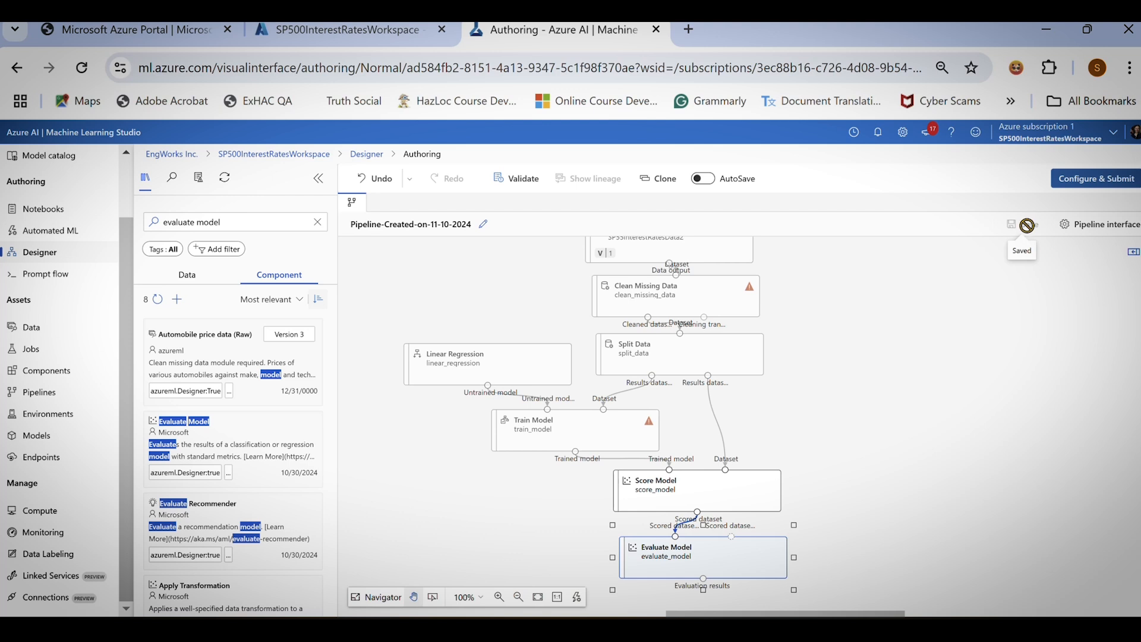
{"action": "left_click", "coordinate": [47, 521]}
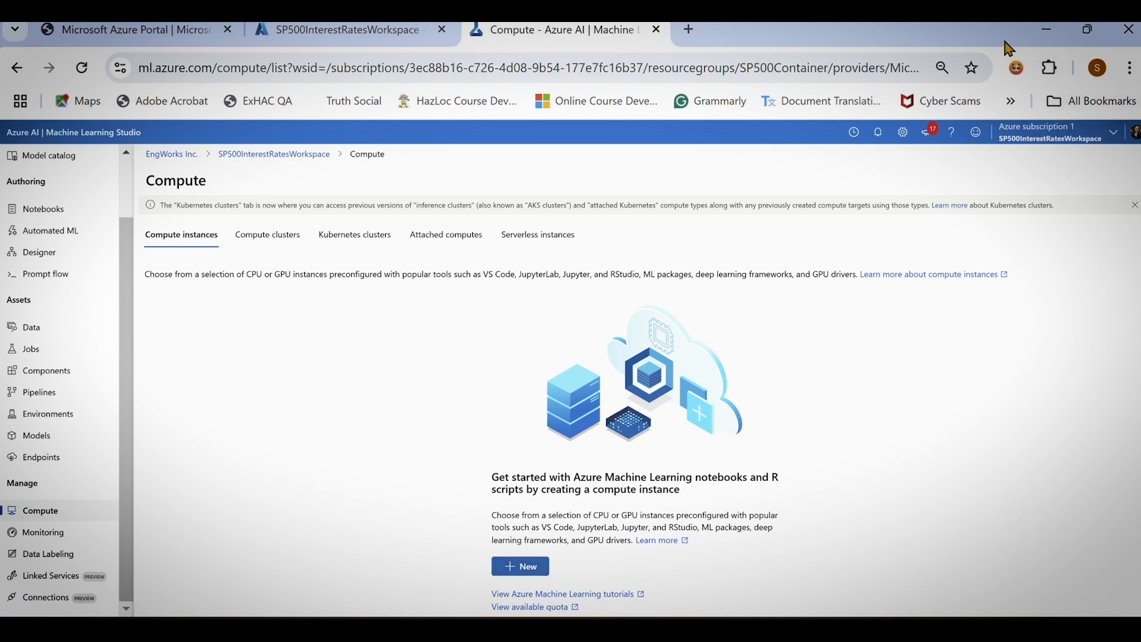
Start creating a new compute instance and dismiss the auto shutdown notice.
{"action": "left_click_drag", "start_coordinate": [1001, 40], "coordinate": [972, 42]}
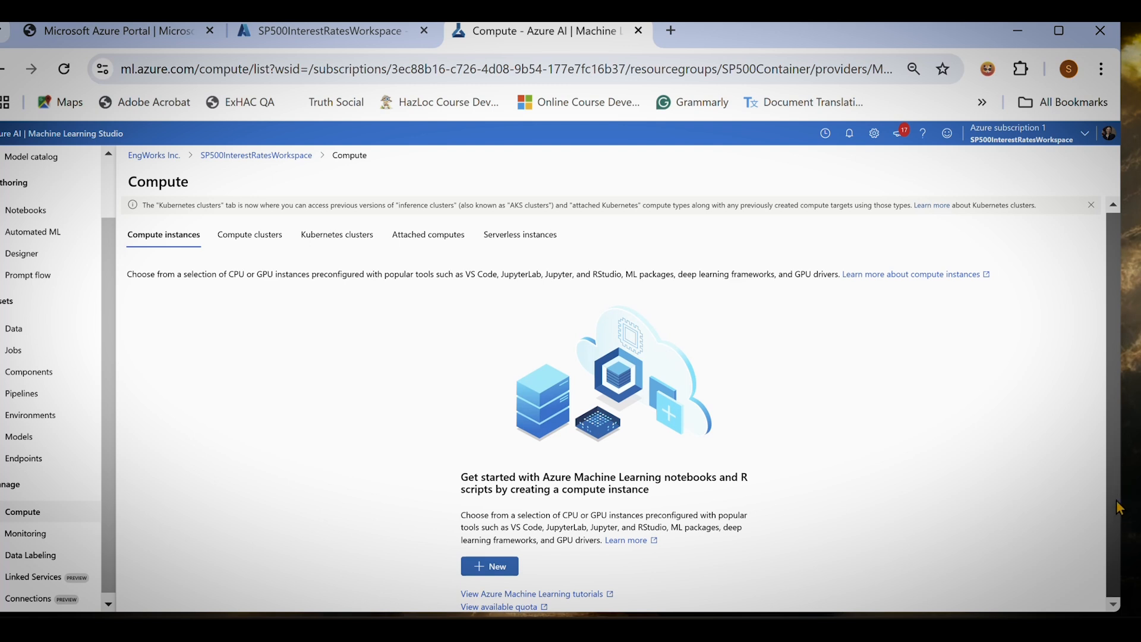
{"action": "left_click", "coordinate": [496, 574]}
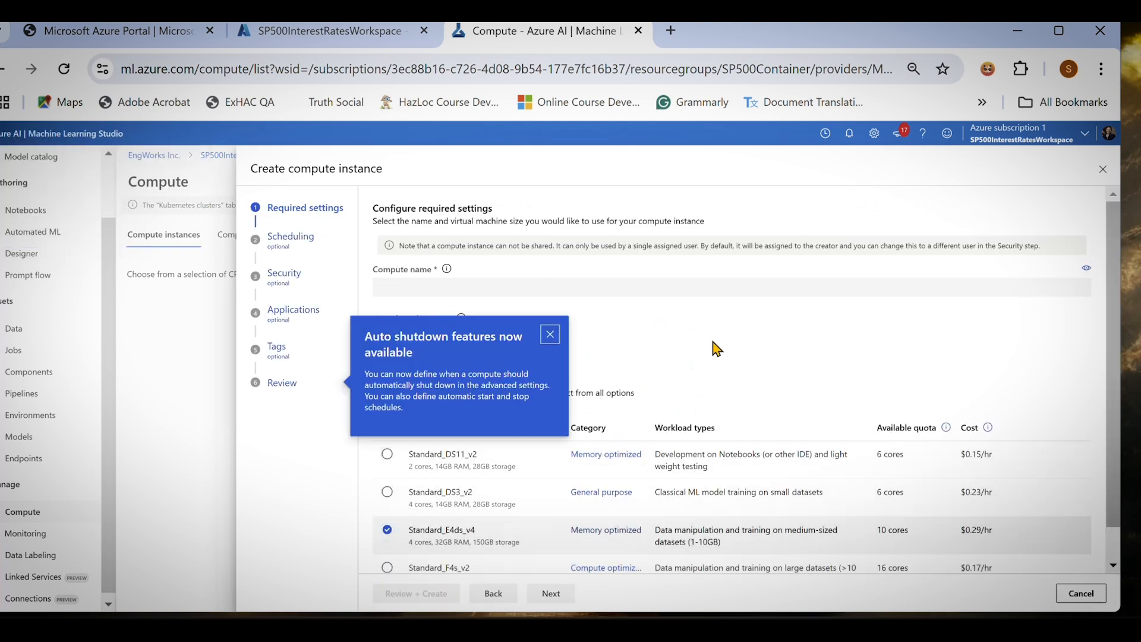
{"action": "left_click", "coordinate": [380, 264]}
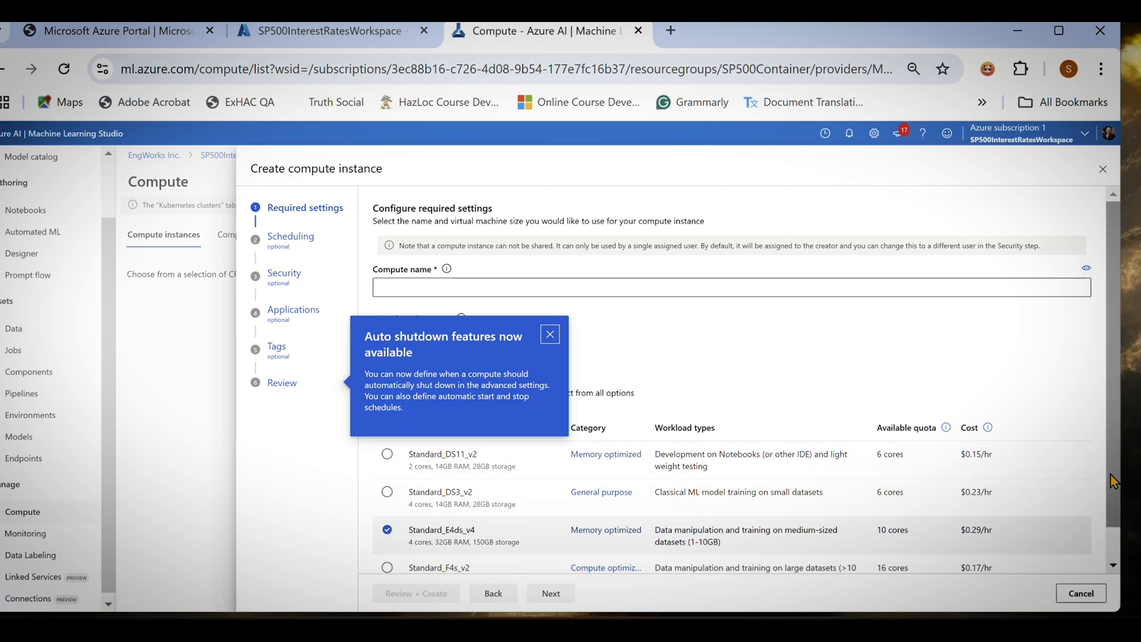
{"action": "scroll", "coordinate": [1111, 487], "scroll_direction": "down", "scroll_amount": 2}
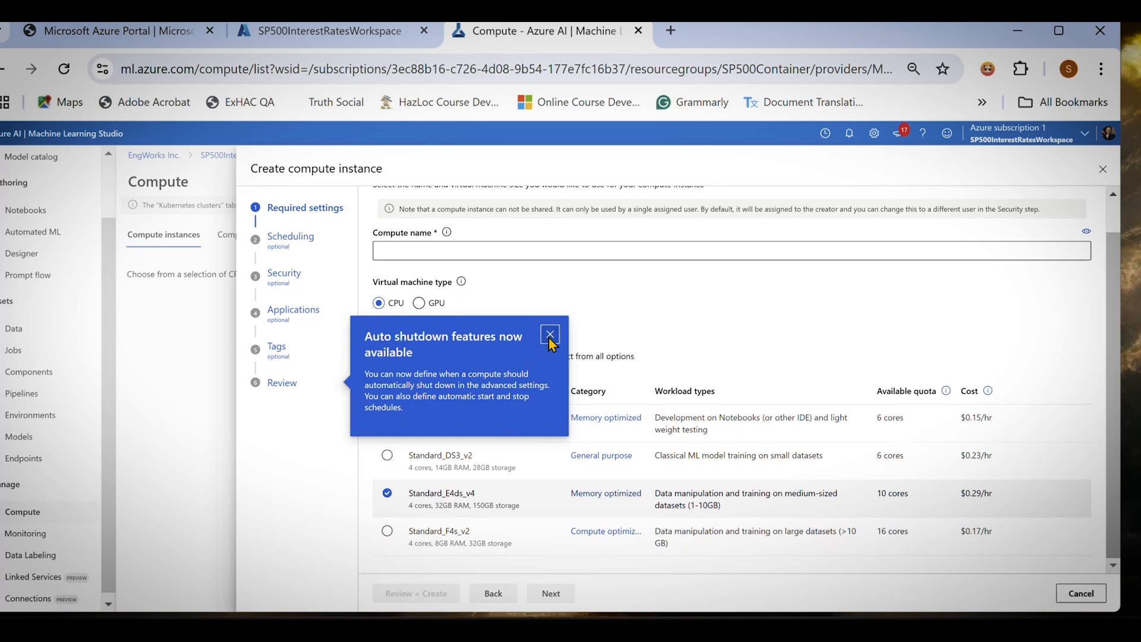
{"action": "left_click", "coordinate": [550, 334]}
Check the compute name requirements and name the new compute instance compspinterest.
{"action": "left_click", "coordinate": [408, 248]}
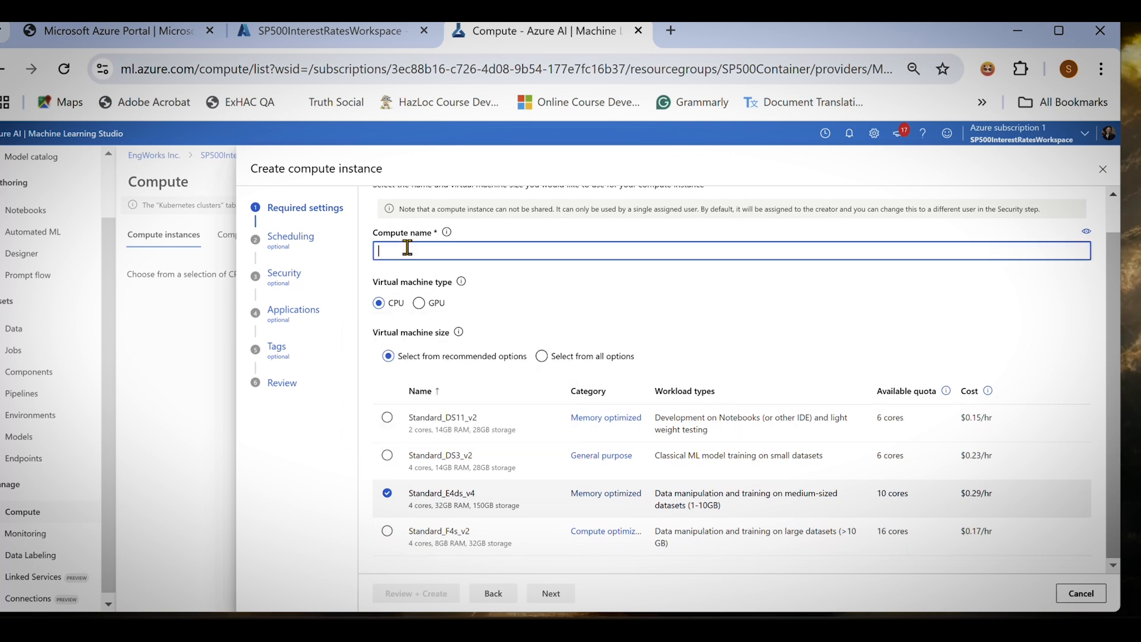
{"action": "left_click", "coordinate": [446, 233]}
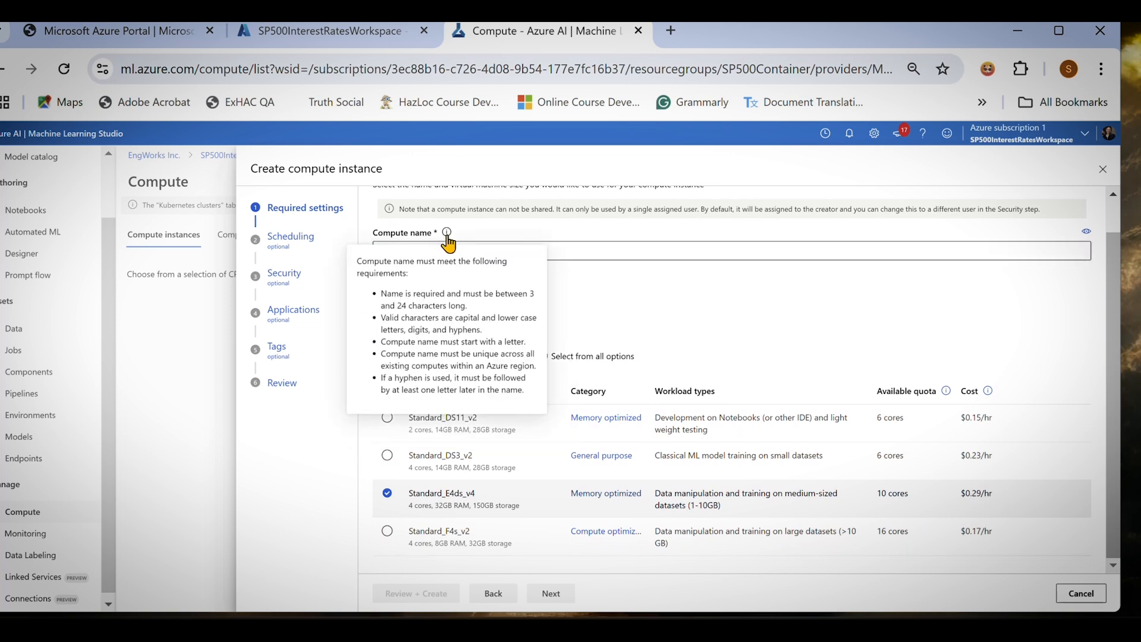
{"action": "left_click", "coordinate": [559, 253]}
{"action": "left_click", "coordinate": [575, 254]}
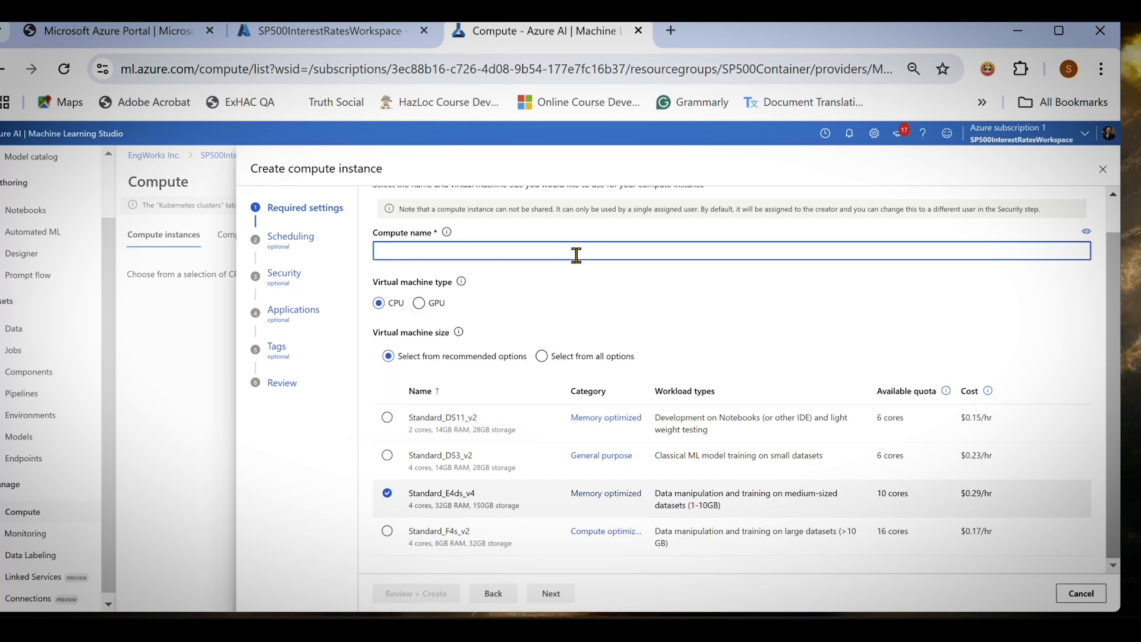
{"action": "type", "text": "comp"}
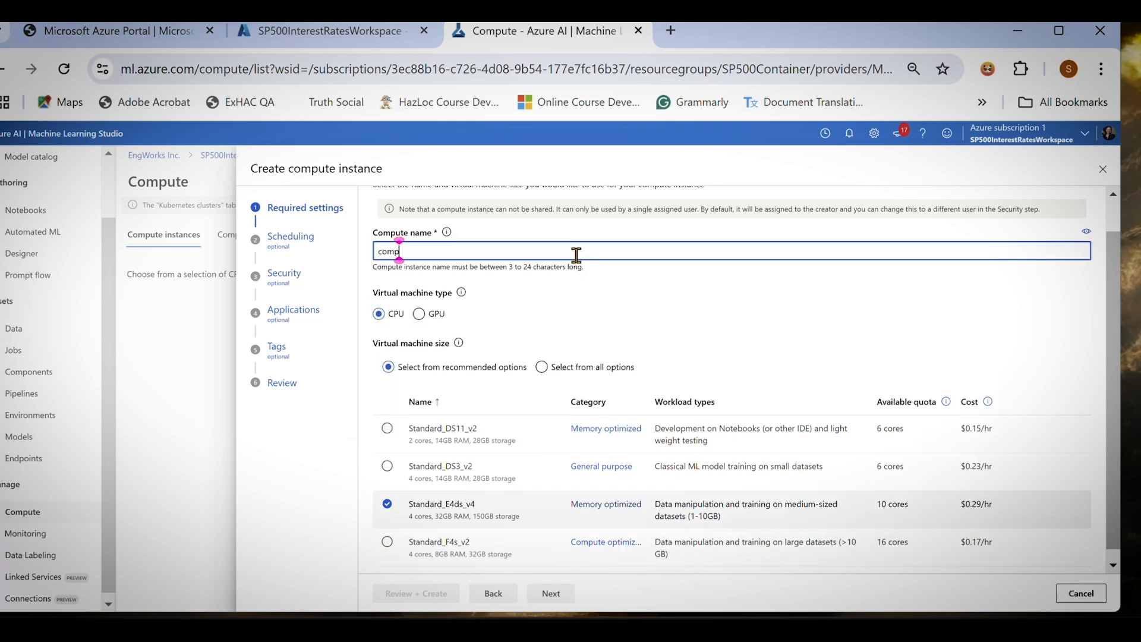
{"action": "type", "text": "sp"}
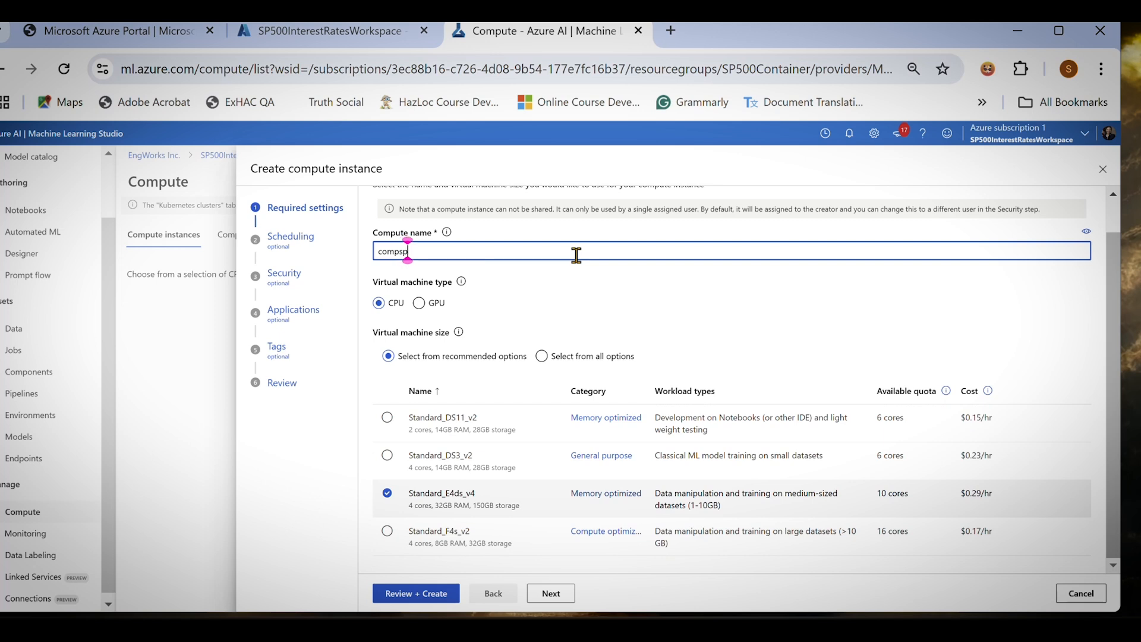
{"action": "type", "text": "interest"}
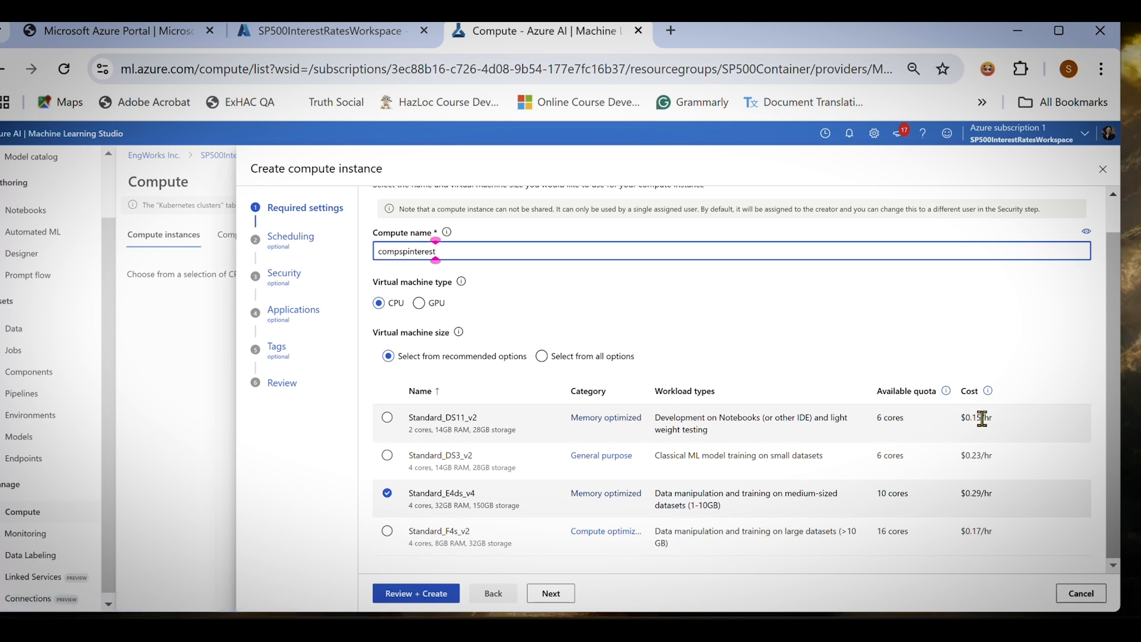
Choose the Standard_DS11_v2 virtual machine size, review the compute instance's settings and create it.
{"action": "left_click", "coordinate": [387, 417]}
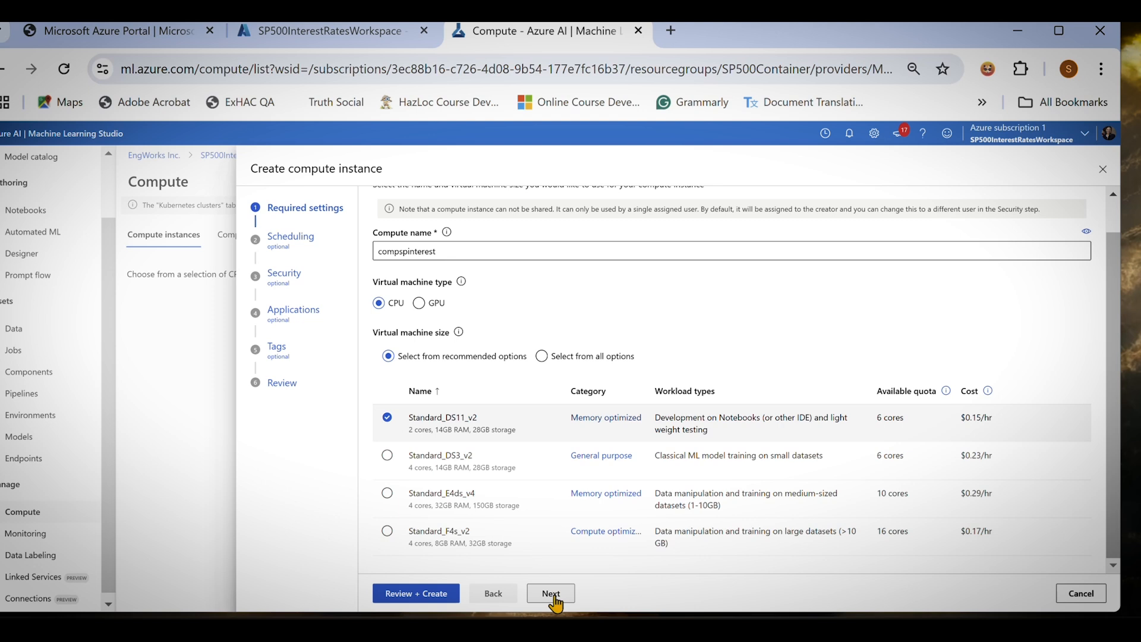
{"action": "left_click", "coordinate": [435, 594]}
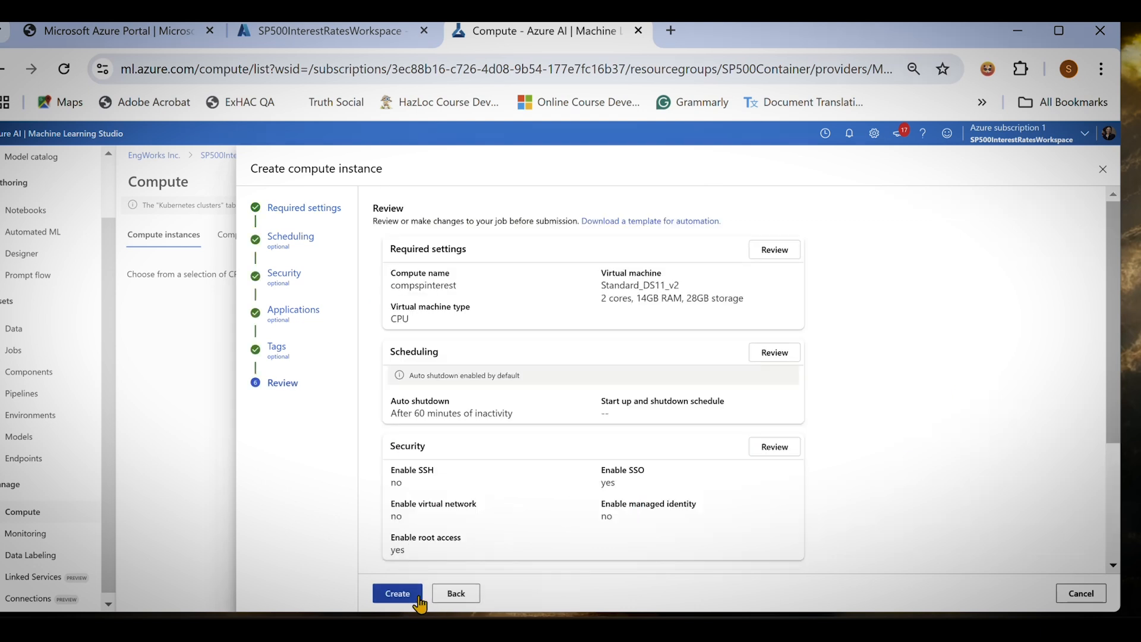
{"action": "left_click", "coordinate": [416, 594]}
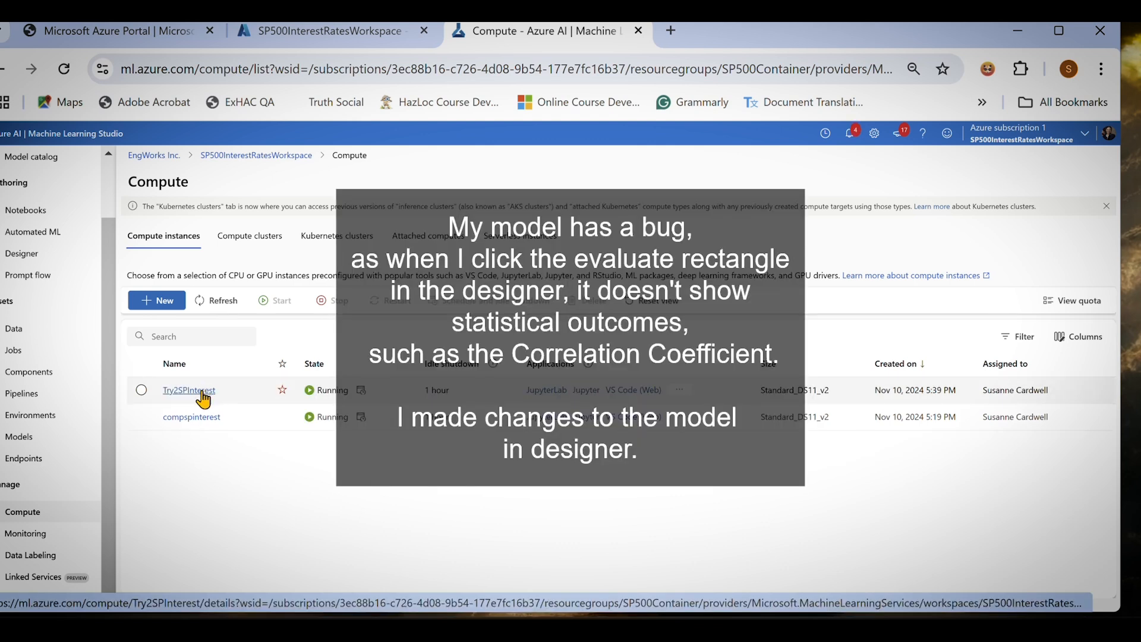
View the Try2SPInterest compute instance's details and inspect the Evaluate Model node's settings in the Designer pipeline.
{"action": "left_click", "coordinate": [202, 392]}
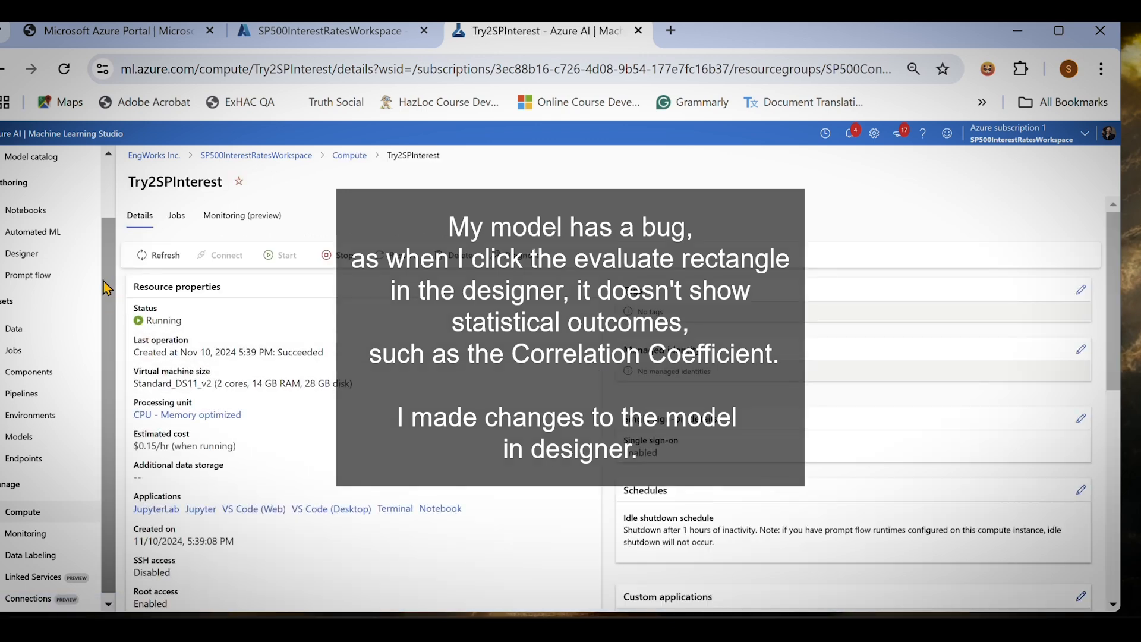
{"action": "left_click", "coordinate": [35, 257]}
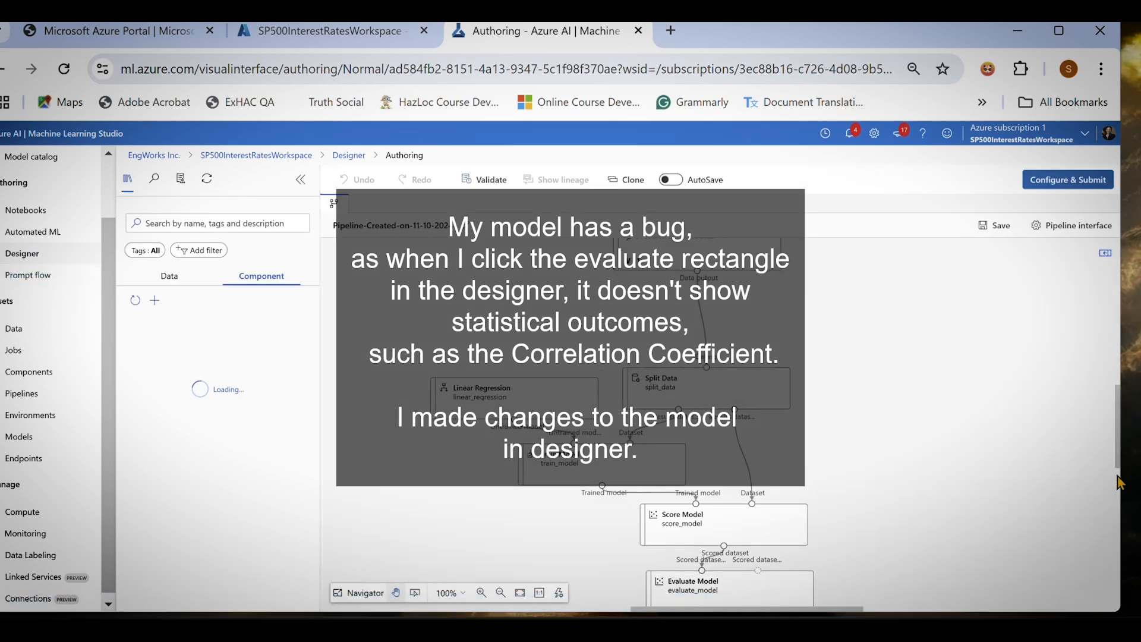
{"action": "mouse_move", "coordinate": [737, 526]}
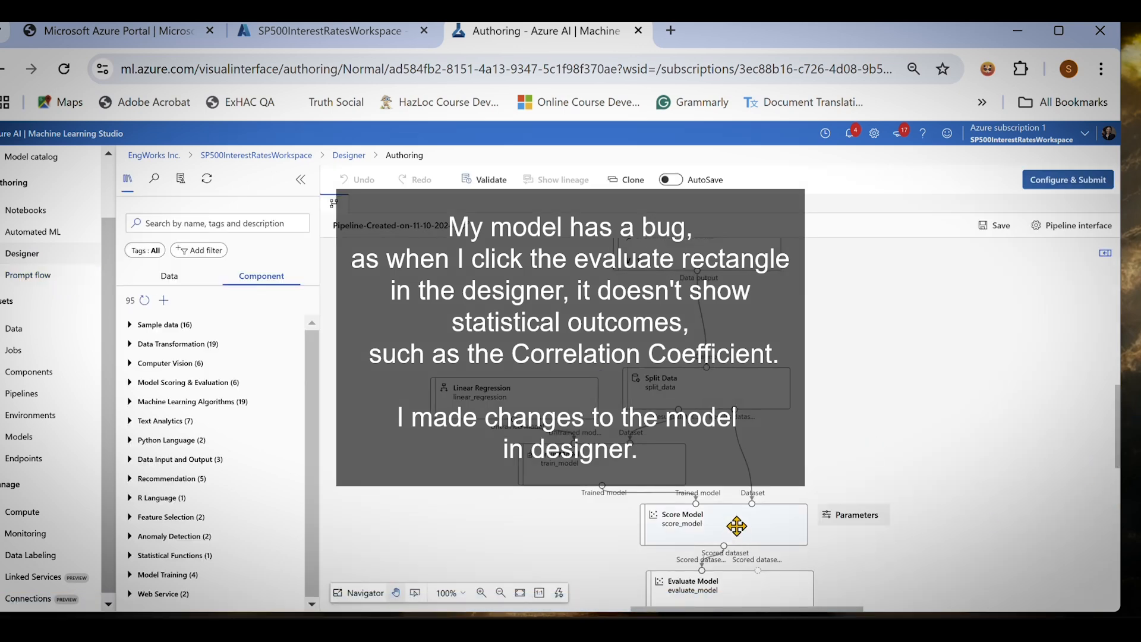
{"action": "left_click", "coordinate": [747, 589]}
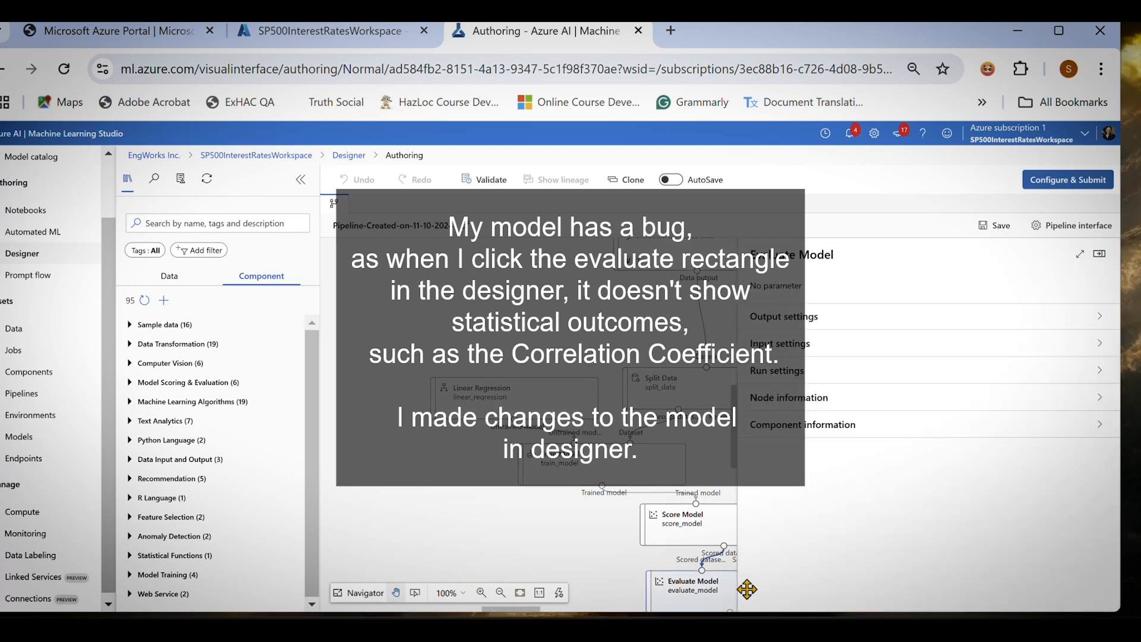
{"action": "left_click", "coordinate": [805, 320]}
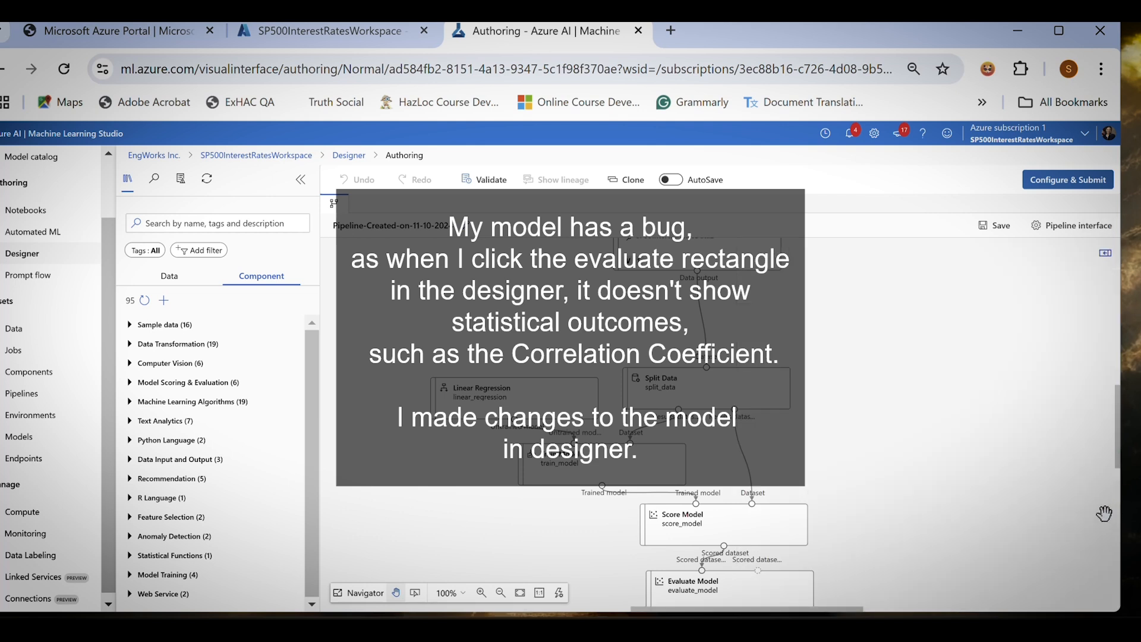
{"action": "left_click", "coordinate": [28, 514]}
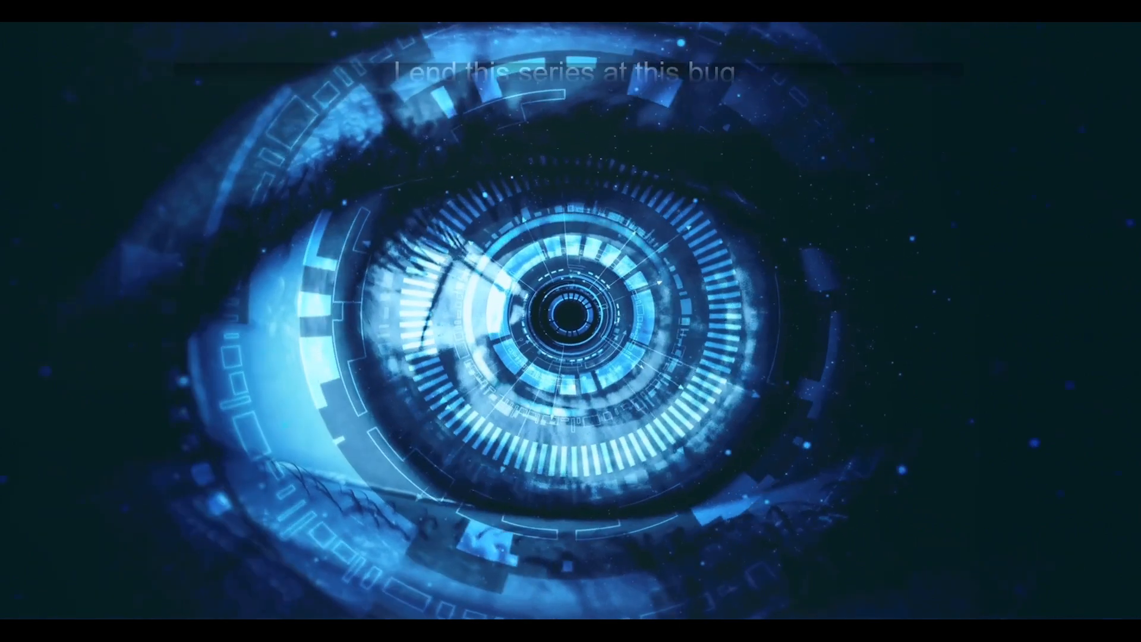